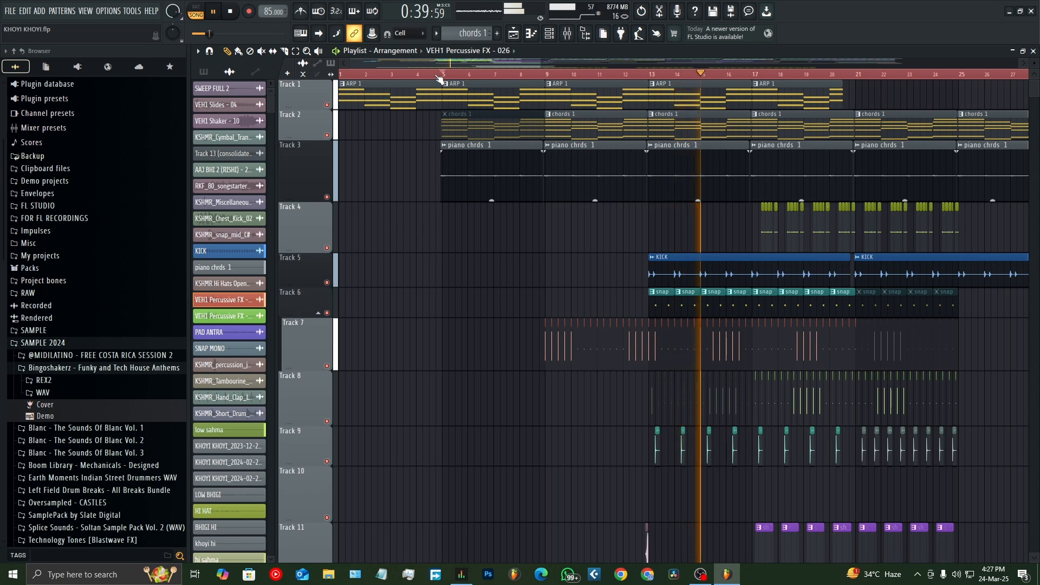
Stop playback and look over the arrangement's tracks from the start of the song in the playlist
key("space")
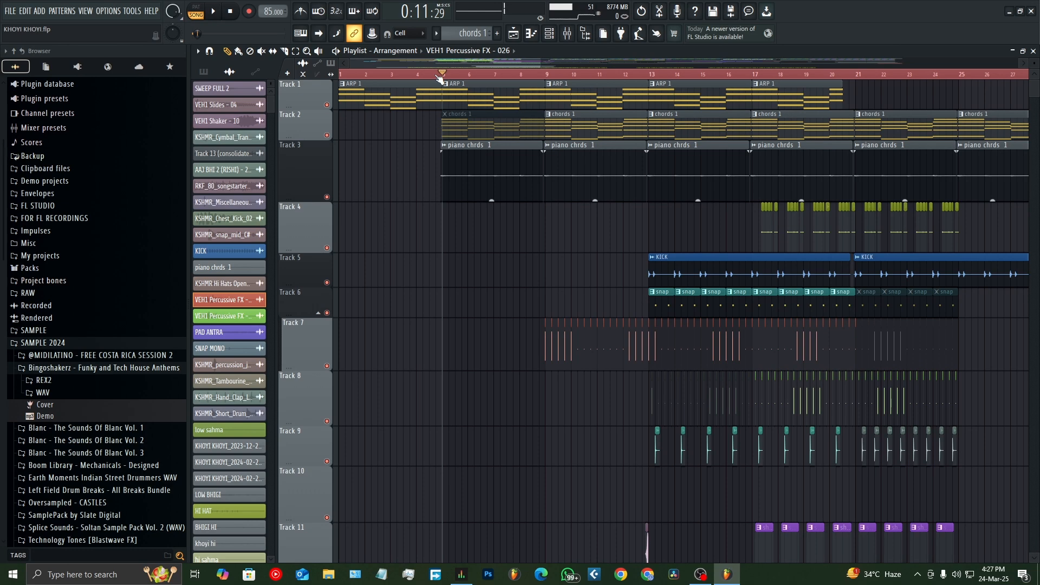
scroll(573, 89, "down", 2, "ctrl")
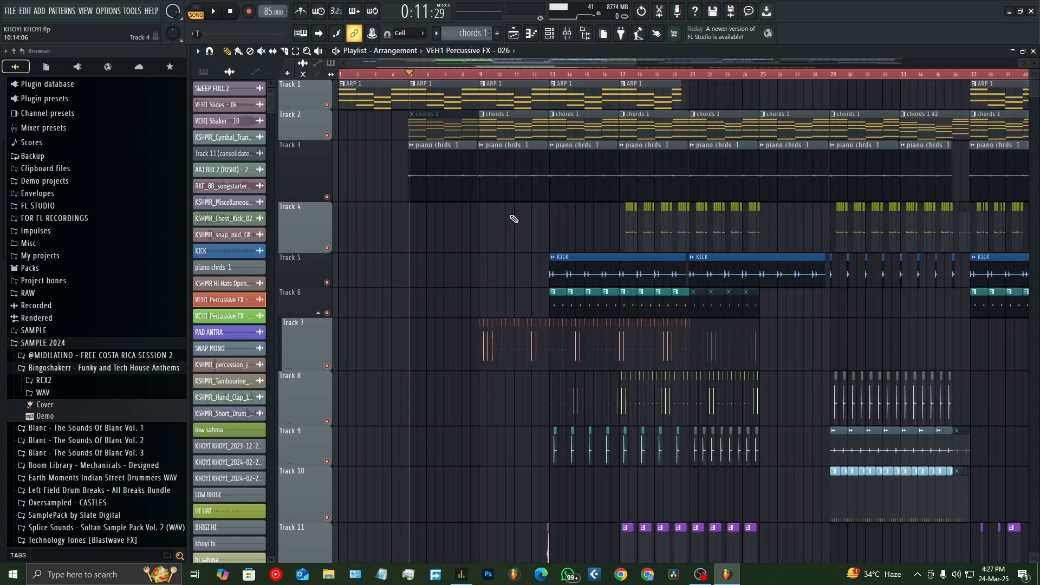
scroll(430, 278, "down", 3)
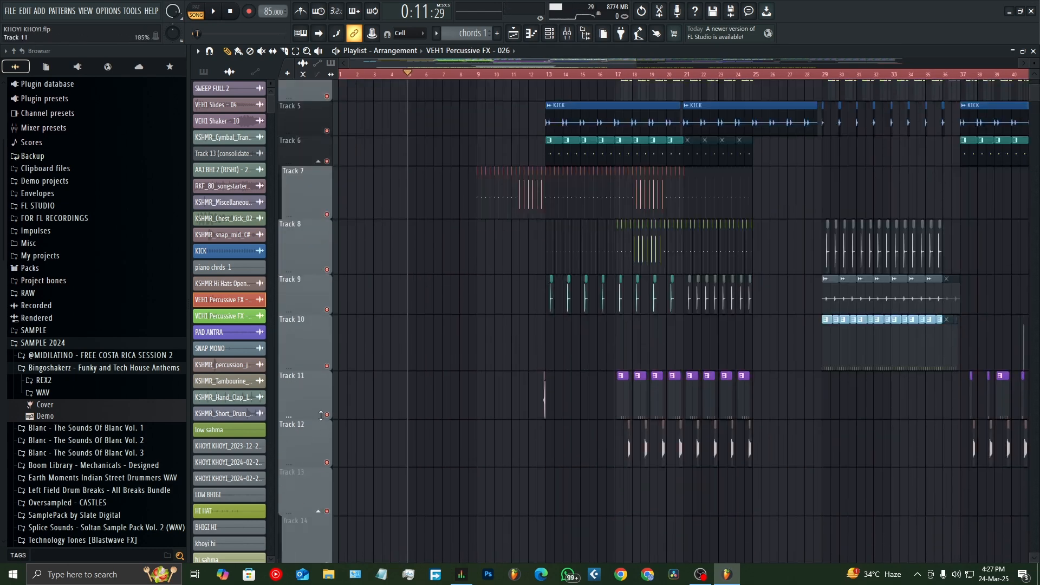
scroll(327, 176, "up", 3)
scroll(327, 113, "up", 1, "ctrl")
scroll(345, 87, "up", 2, "ctrl")
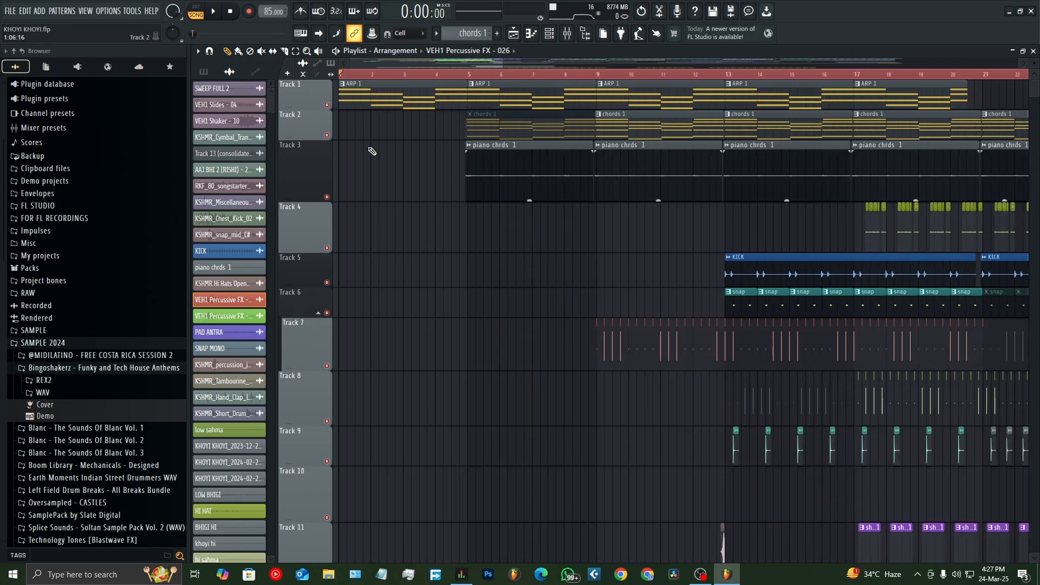
scroll(401, 205, "down", 2, "ctrl")
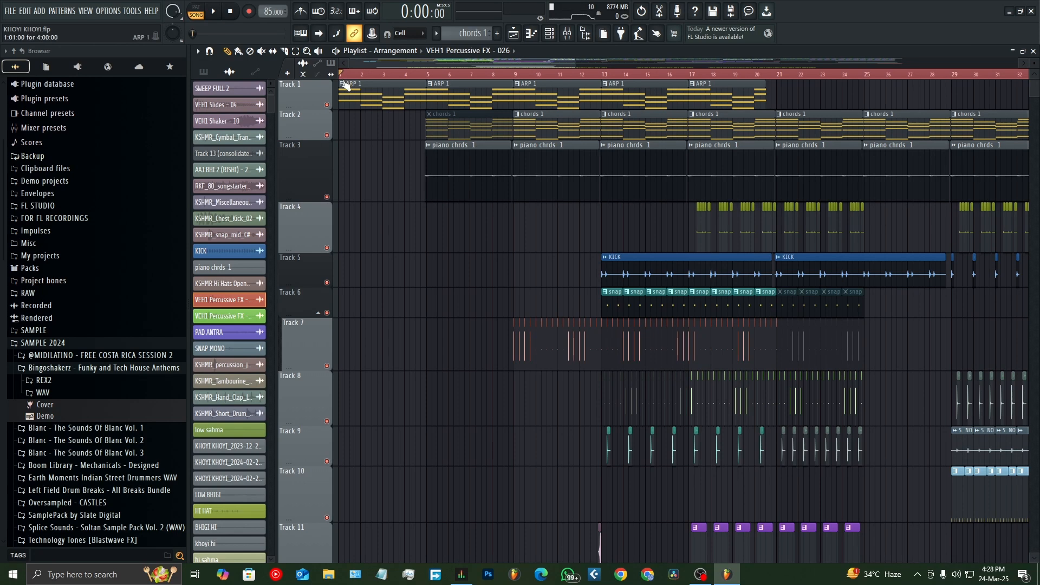
Solo Track 1, play its ARP 1 pattern from the song start, and review where its clips sit along the timeline
right_click(327, 105)
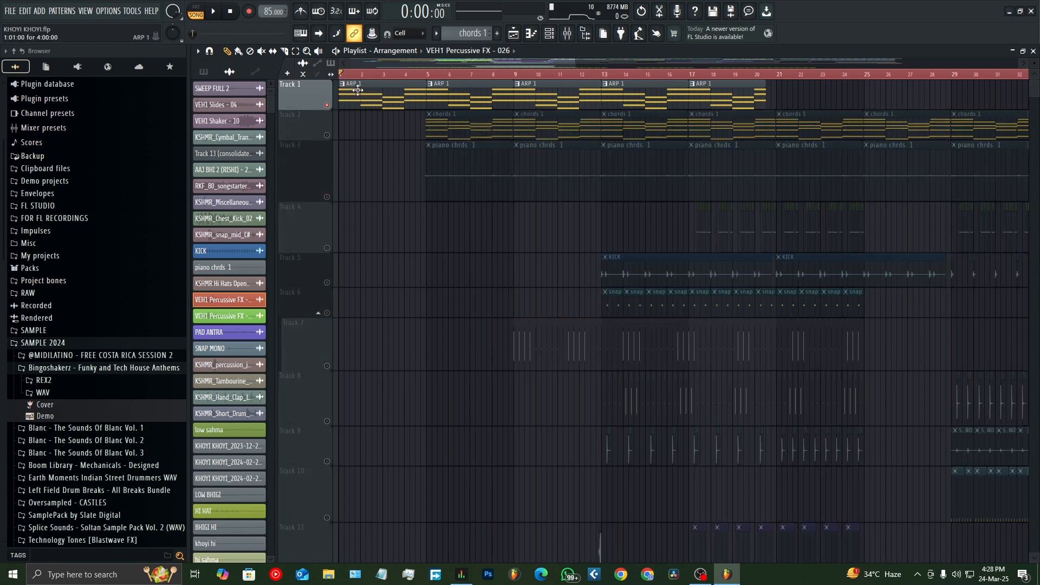
key("space")
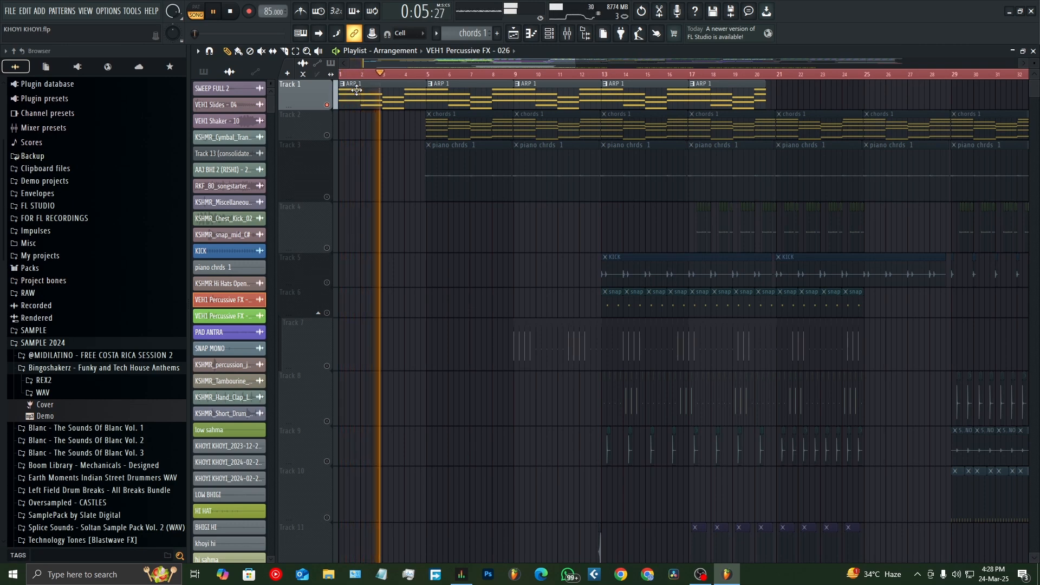
key("space")
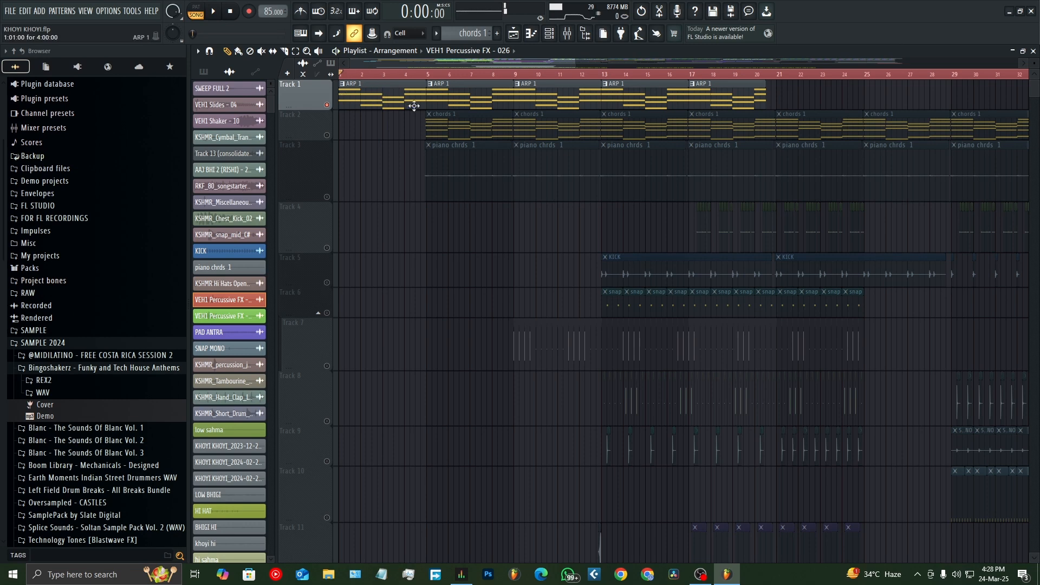
scroll(667, 159, "down", 5)
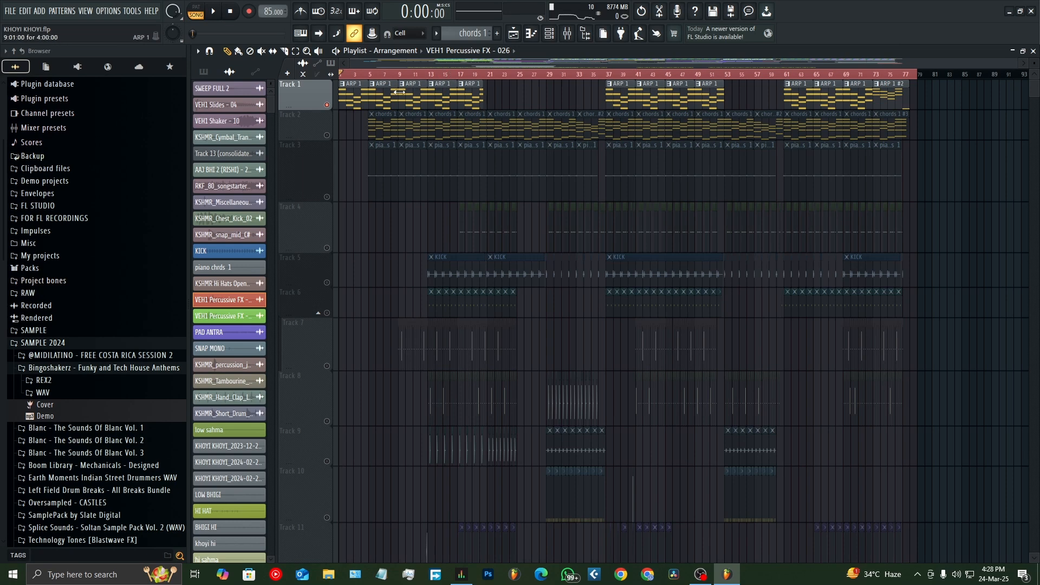
Turn off the solo so all tracks are enabled, and survey the full song arrangement
left_click(329, 135)
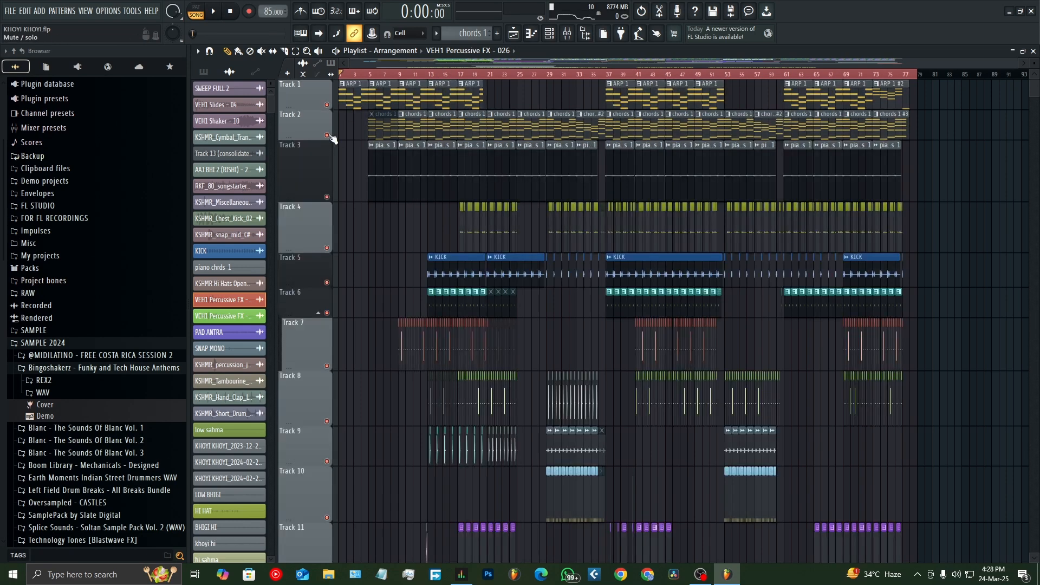
scroll(313, 133, "up", 1)
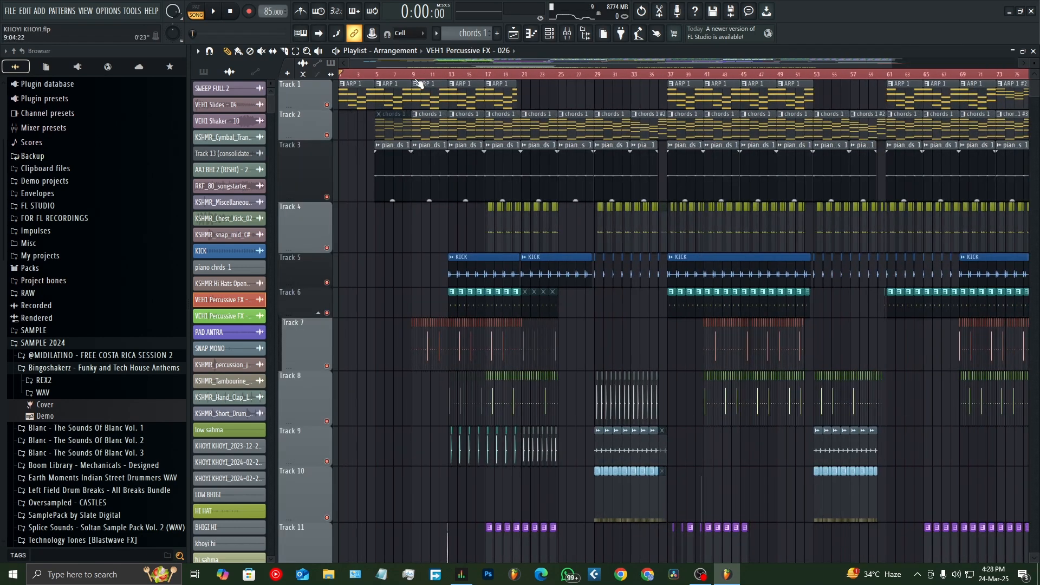
scroll(442, 347, "down", 7)
scroll(434, 329, "up", 7)
scroll(305, 164, "up", 2)
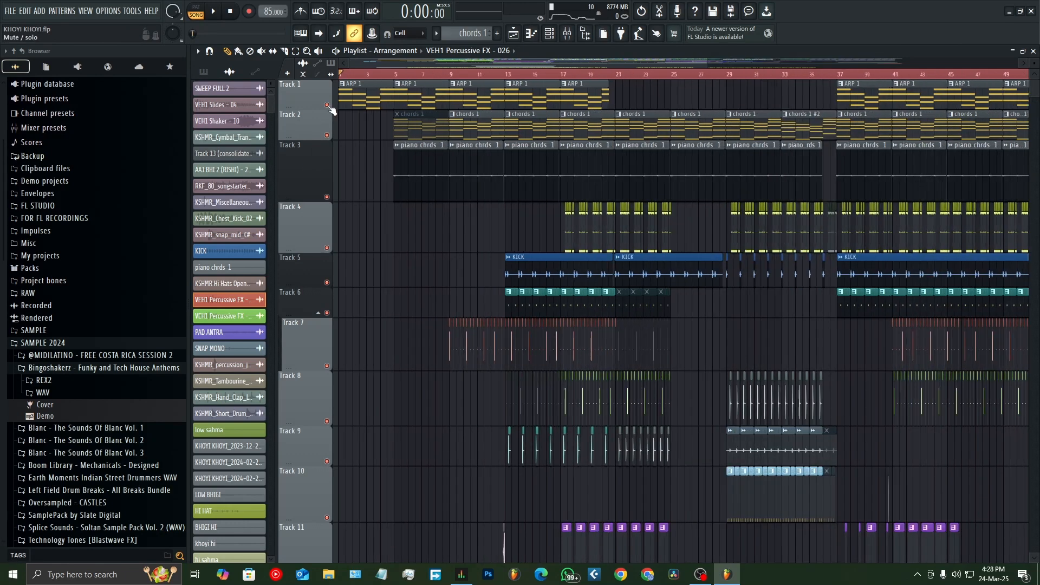
Solo Track 1 again and unmute Track 2 alongside it
left_click(327, 105, "ctrl")
scroll(411, 74, "up", 2)
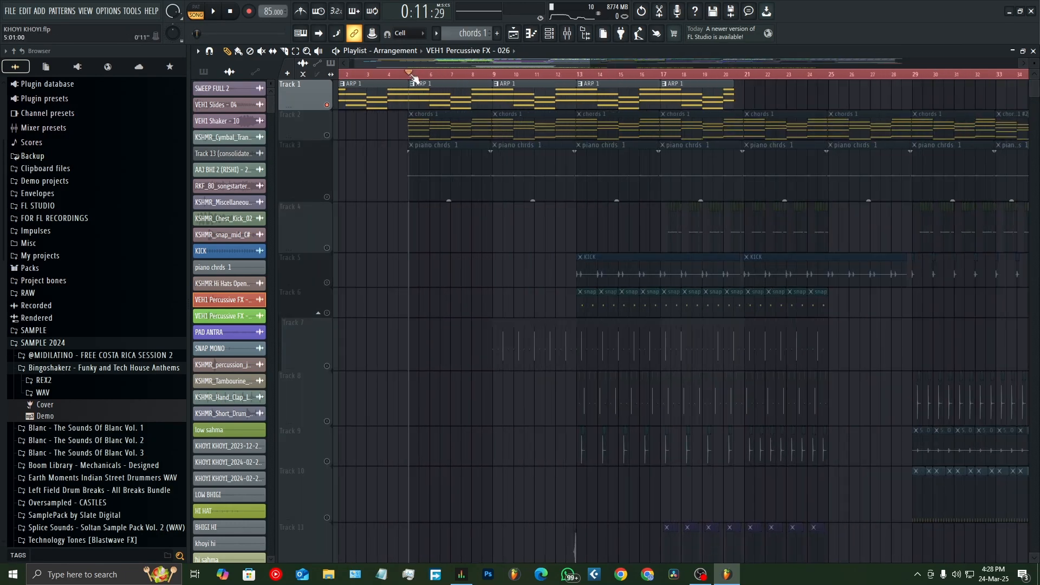
left_click(327, 136)
Set the playback position to bar 9, solo Track 2, and play its chords 1 pattern briefly
left_click(499, 75)
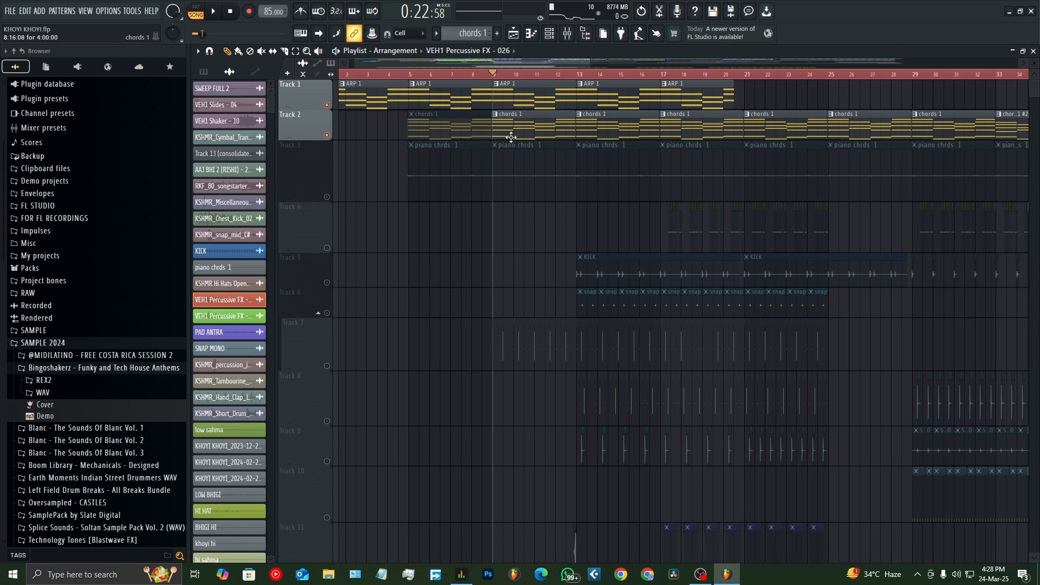
right_click(328, 136)
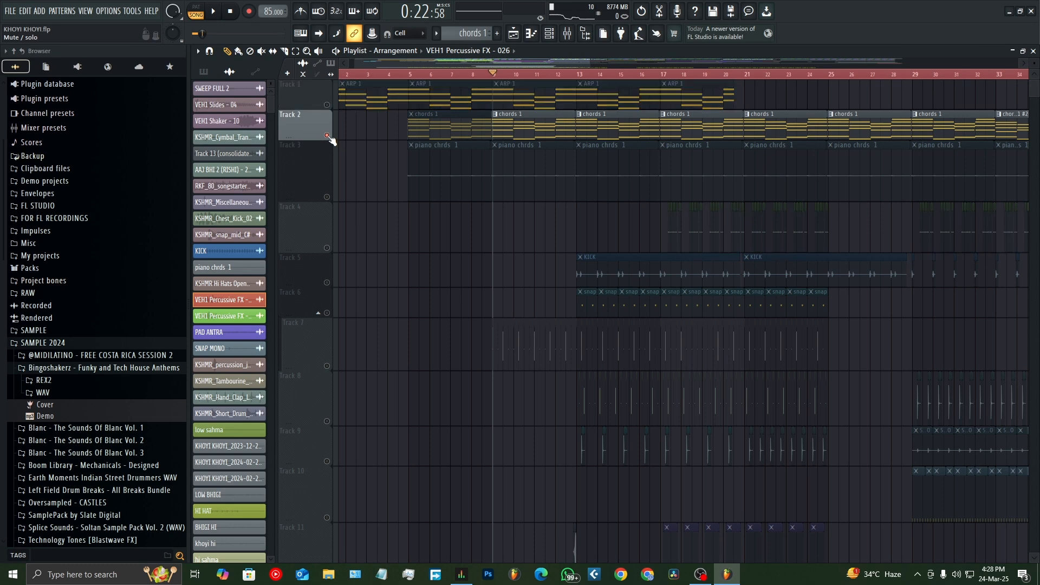
key("space")
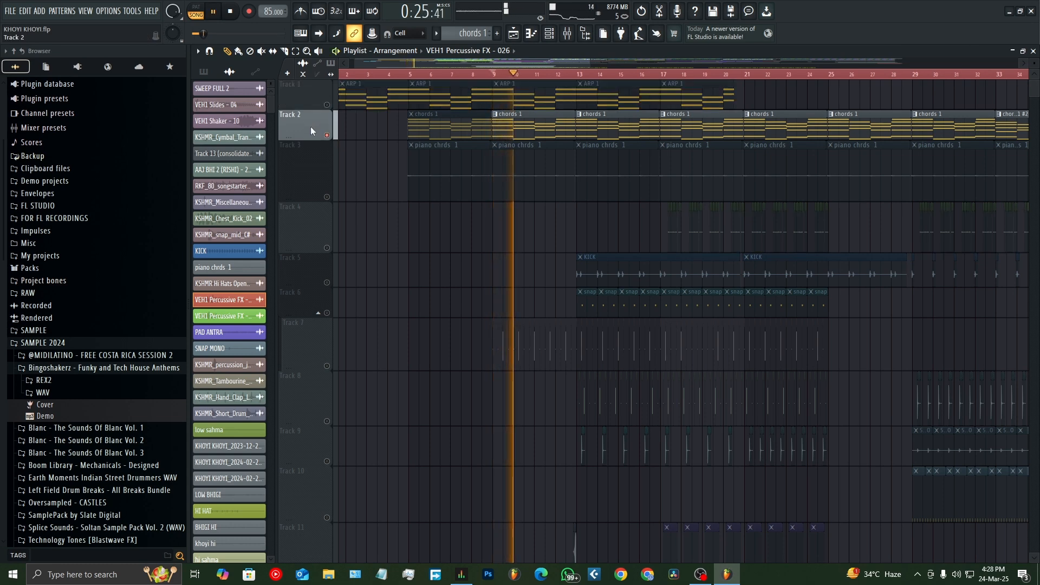
key("space")
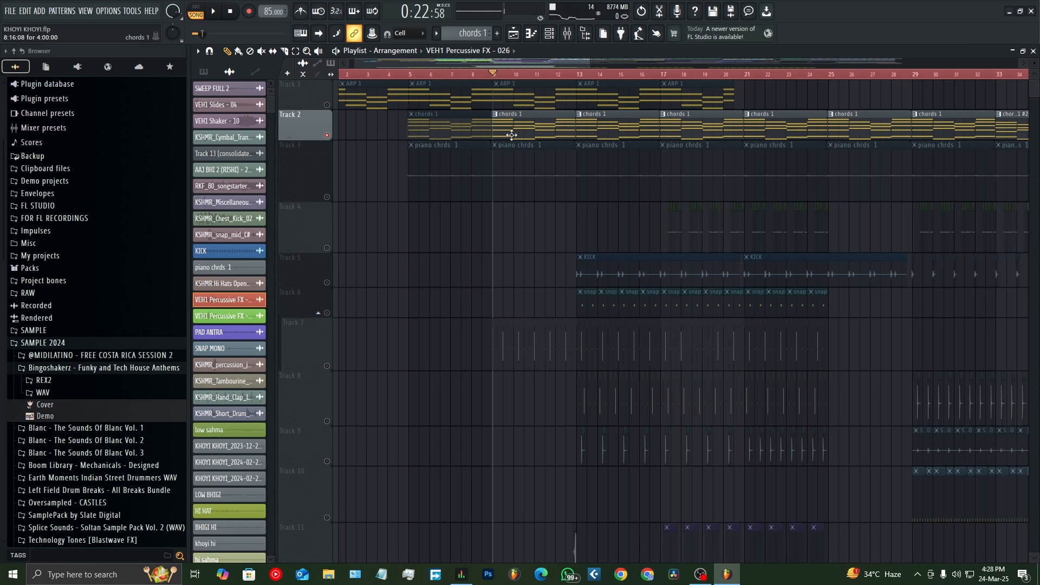
Unmute Track 1 and play ARP 1 together with the Track 2 chords from bar 9
left_click(328, 105)
key("space")
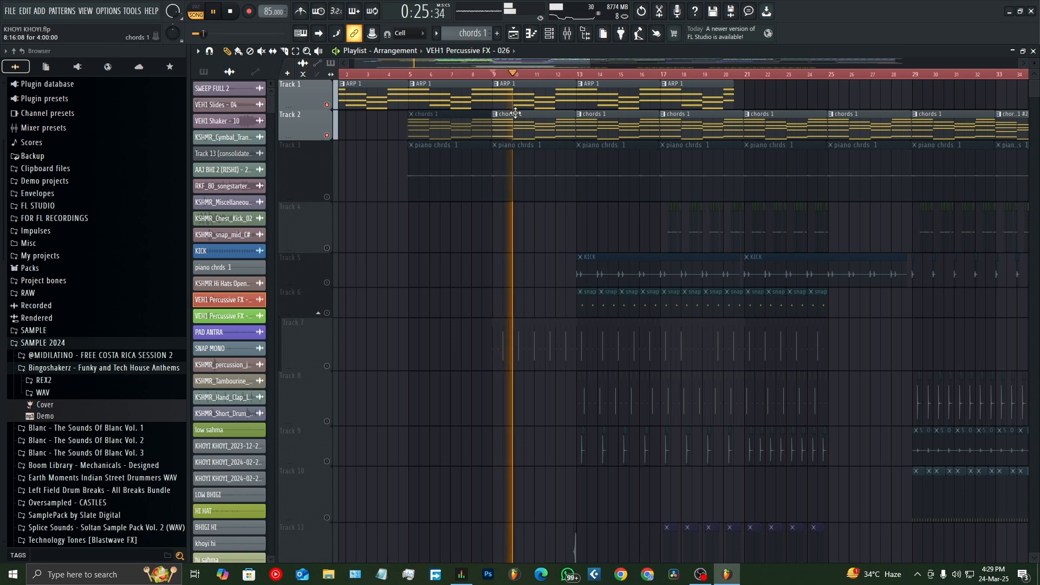
key("space")
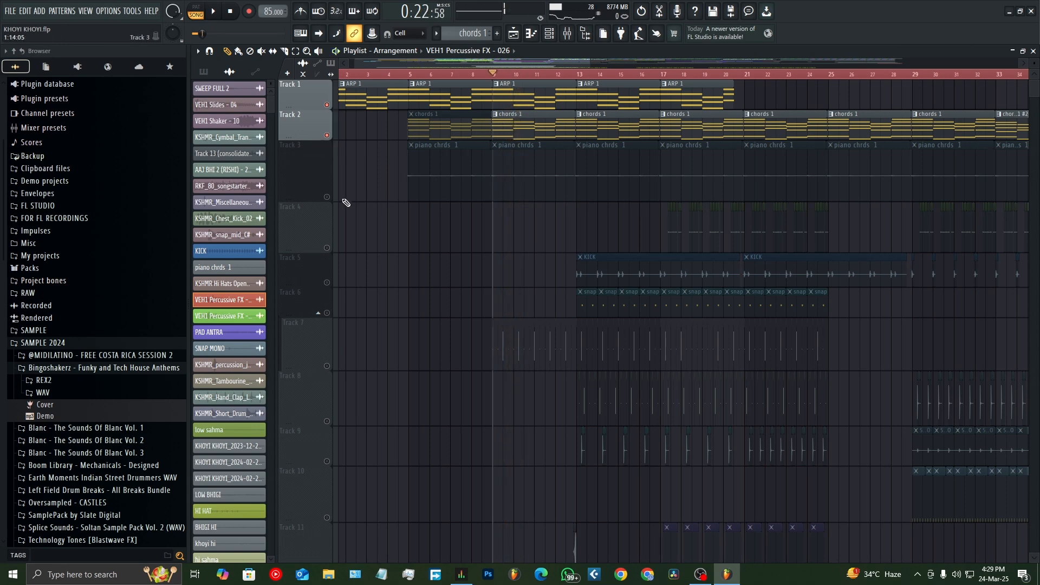
Solo Track 3, play its piano chrds 1 clips from bar 9, and unmute Tracks 1 and 2 alongside it
right_click(327, 198)
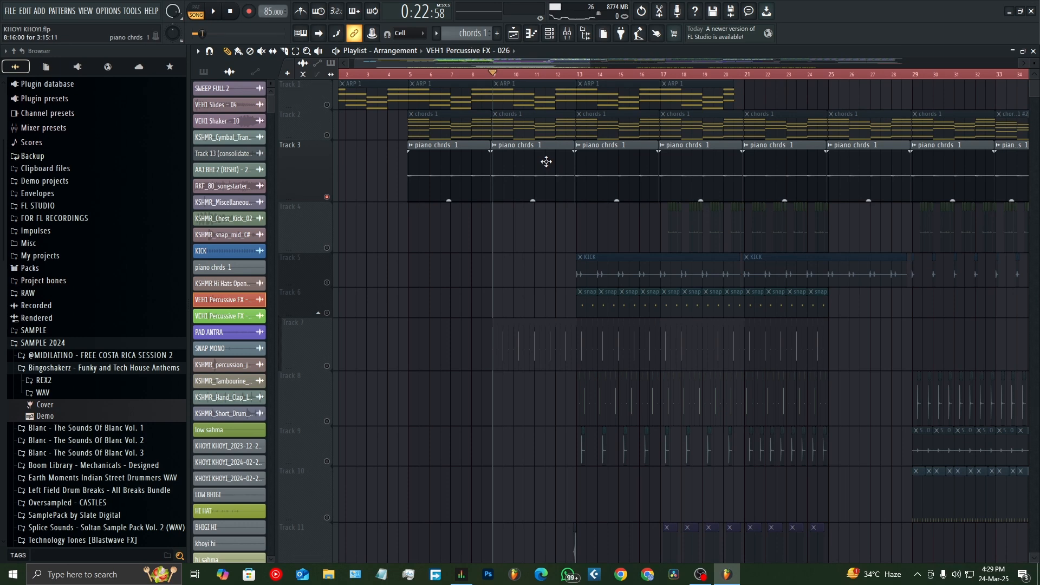
key("space")
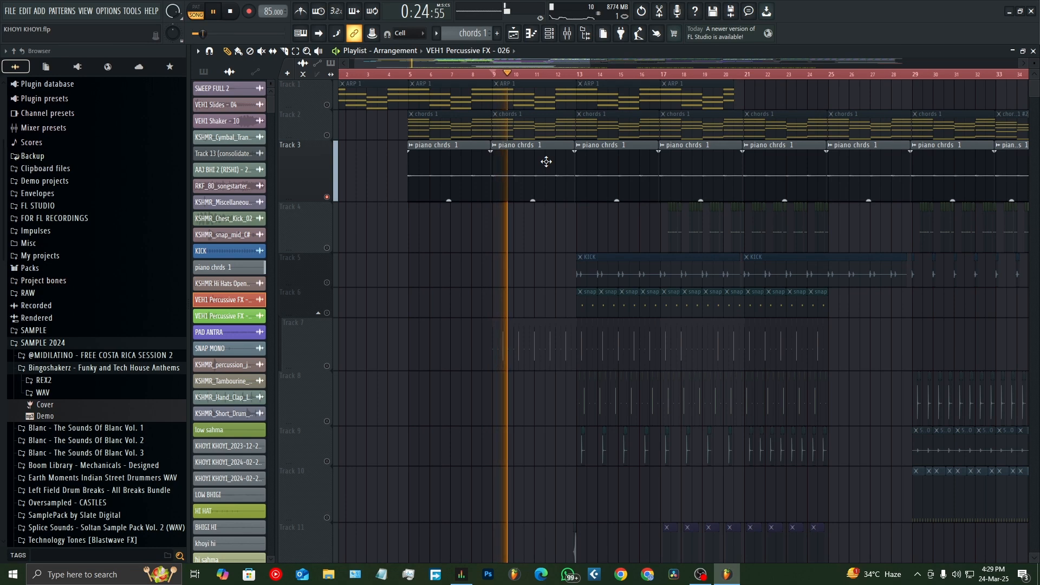
key("space")
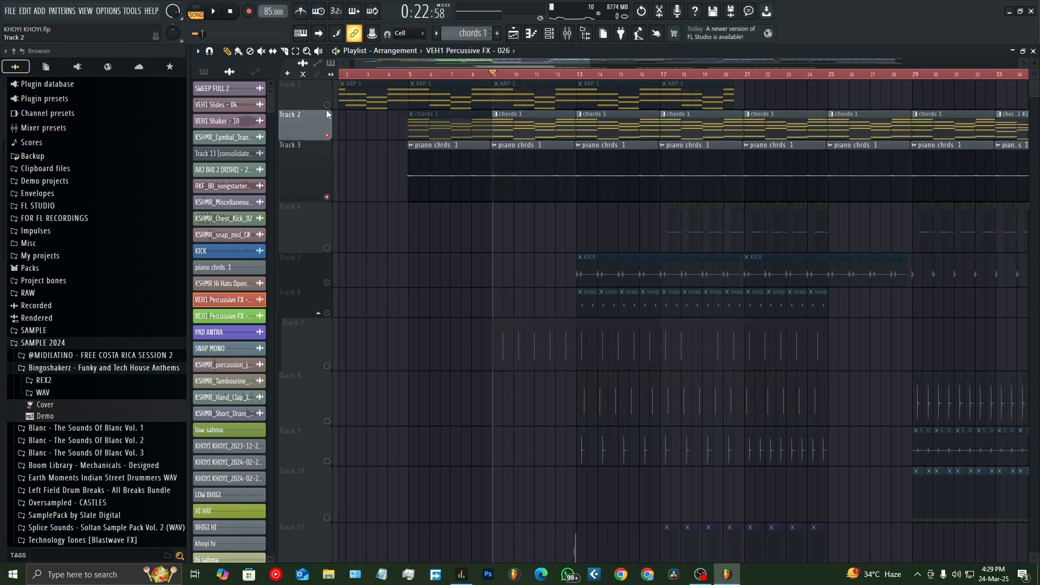
left_click(327, 106)
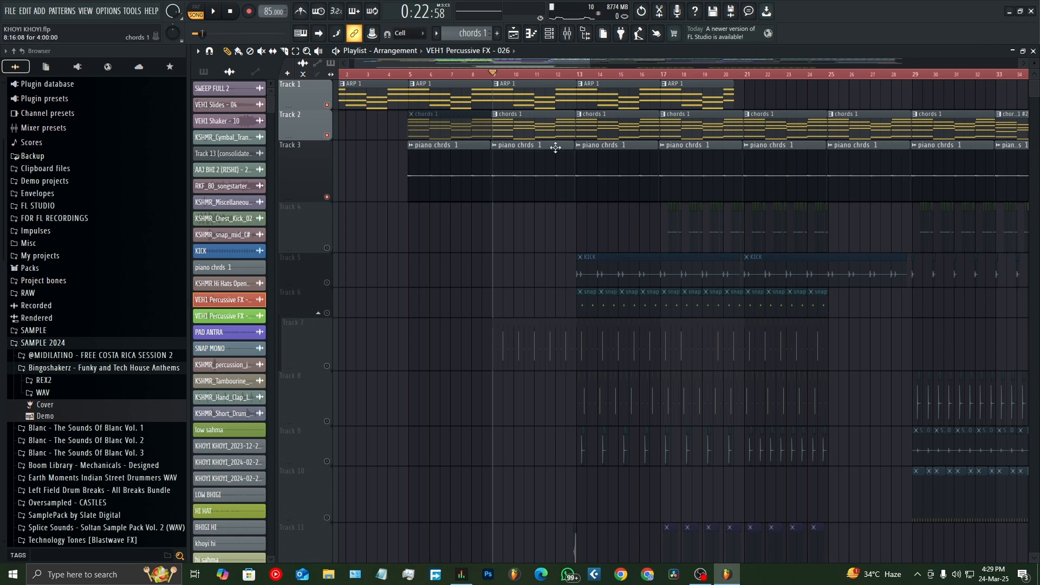
Solo Track 23 and play its GTR 2 pattern from bar 9
scroll(556, 147, "down", 8)
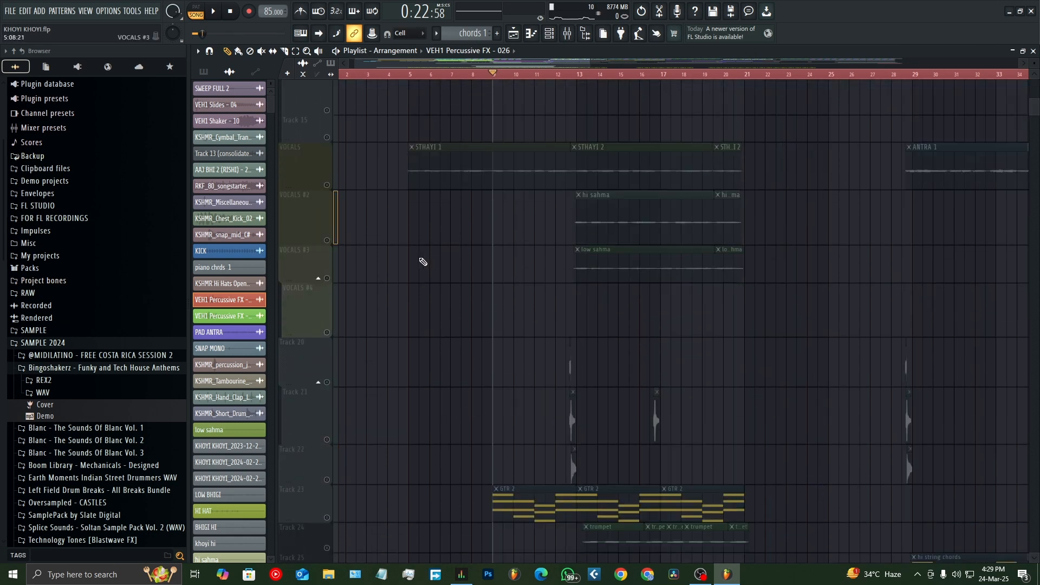
scroll(437, 277, "down", 8)
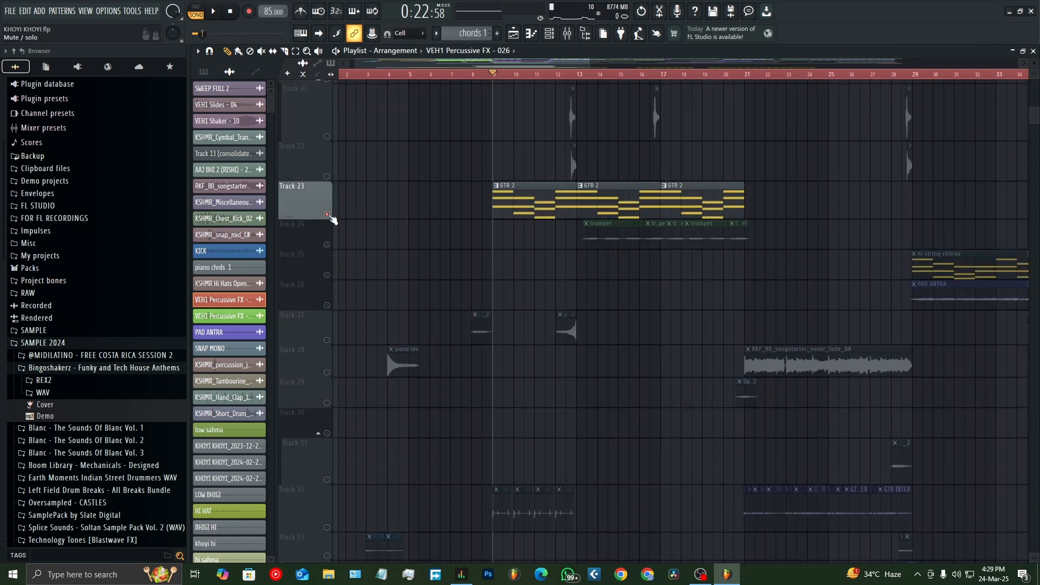
scroll(350, 218, "up", 4, "ctrl")
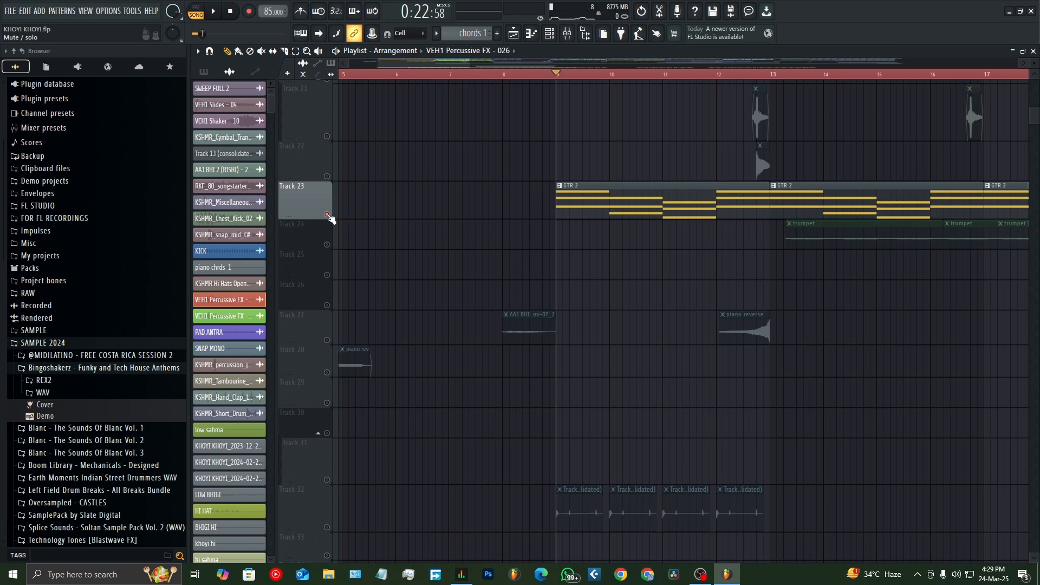
key("space")
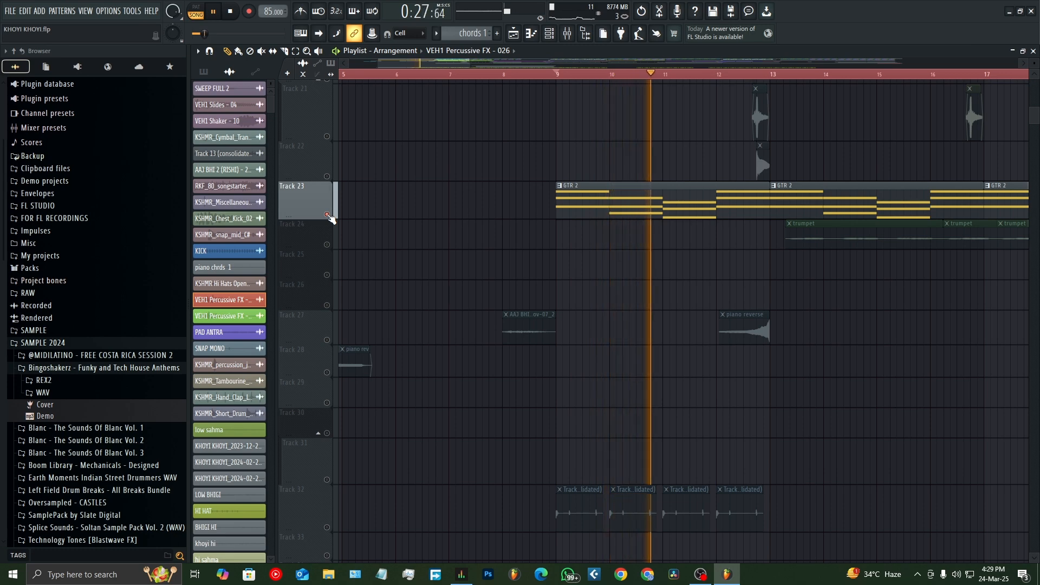
key("space")
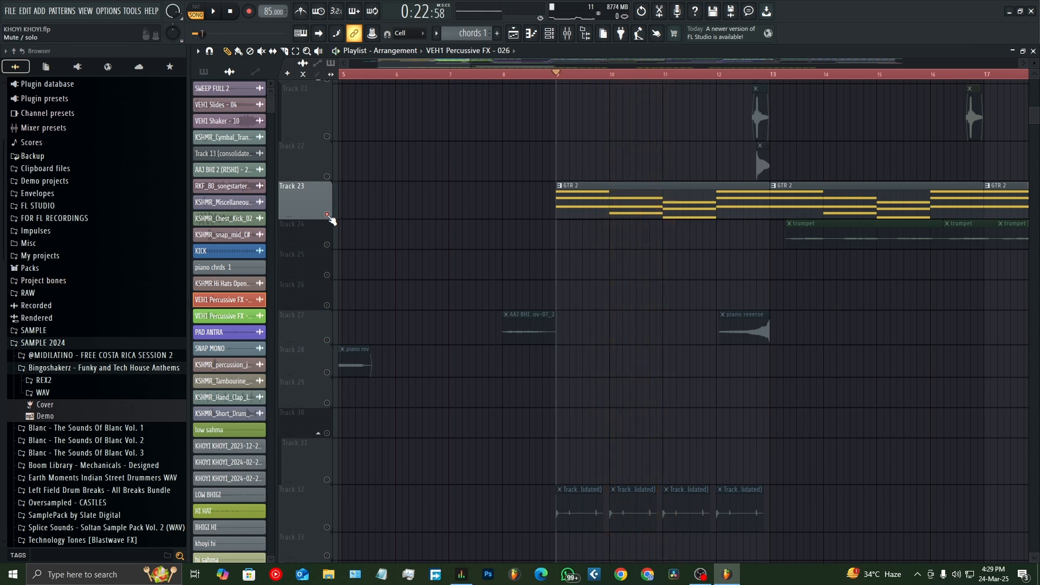
Look through the remaining playlist tracks down past Track 80 and back up to Track 1
scroll(329, 230, "down", 2)
scroll(329, 232, "up", 10)
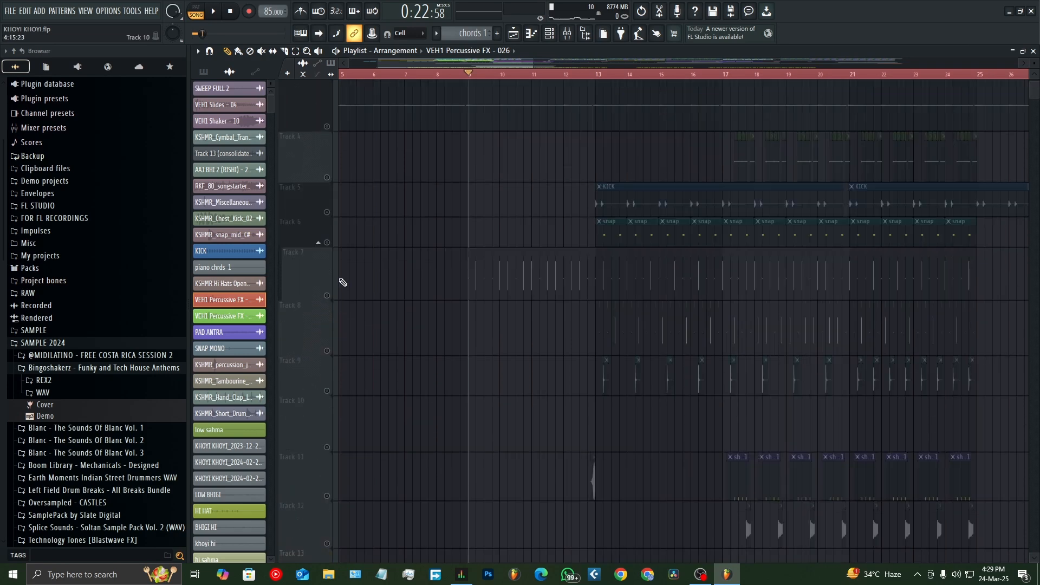
scroll(384, 311, "down", 12)
scroll(404, 296, "up", 2)
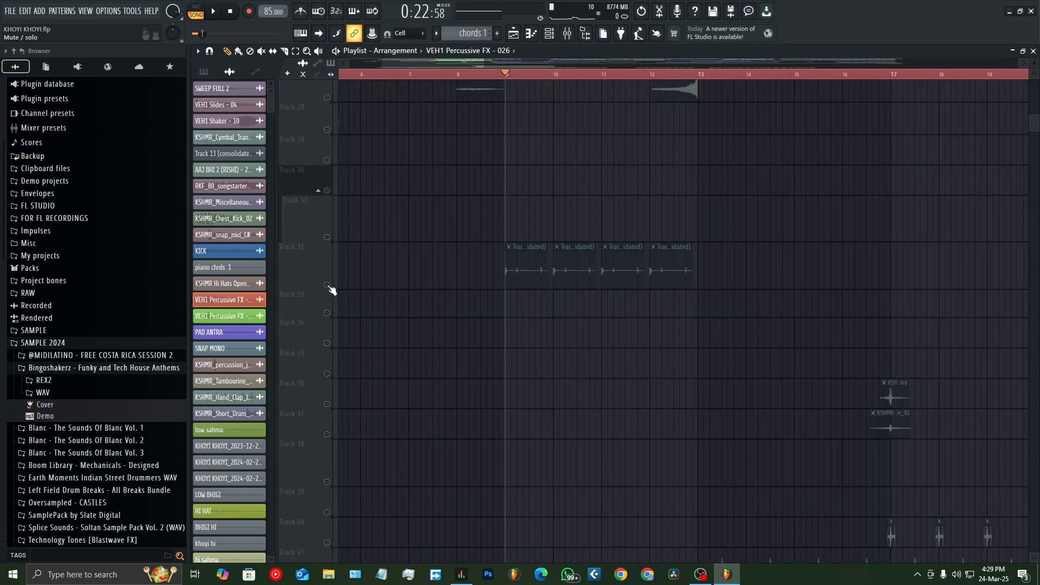
scroll(331, 291, "down", 12)
scroll(328, 289, "up", 5)
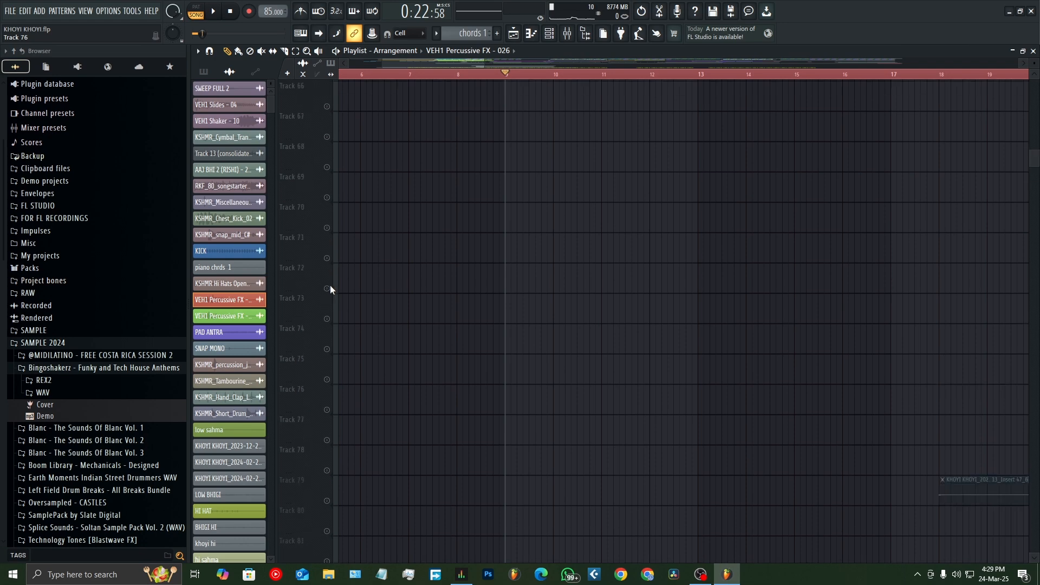
scroll(330, 285, "up", 20)
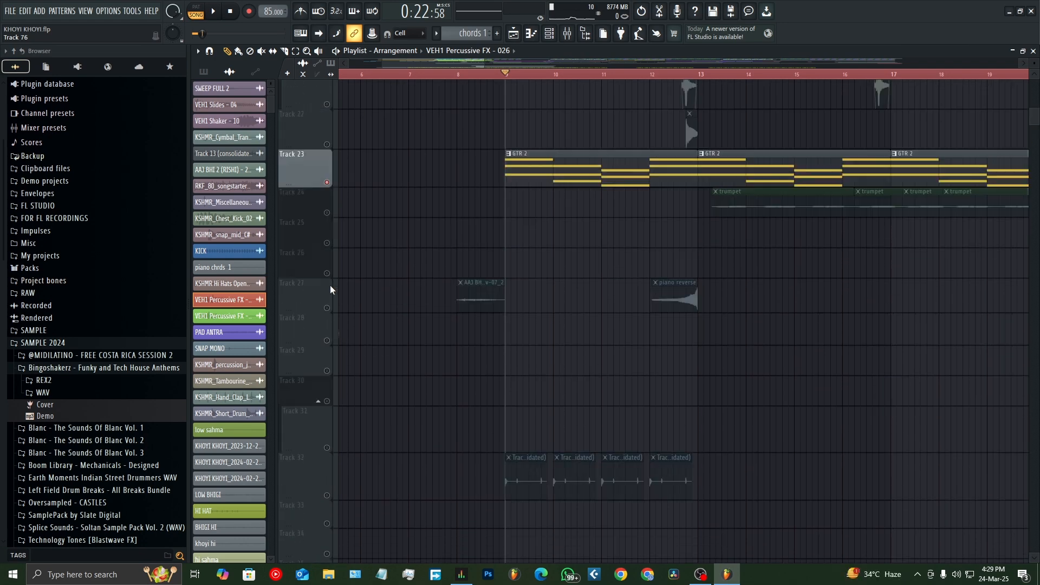
scroll(331, 287, "up", 6)
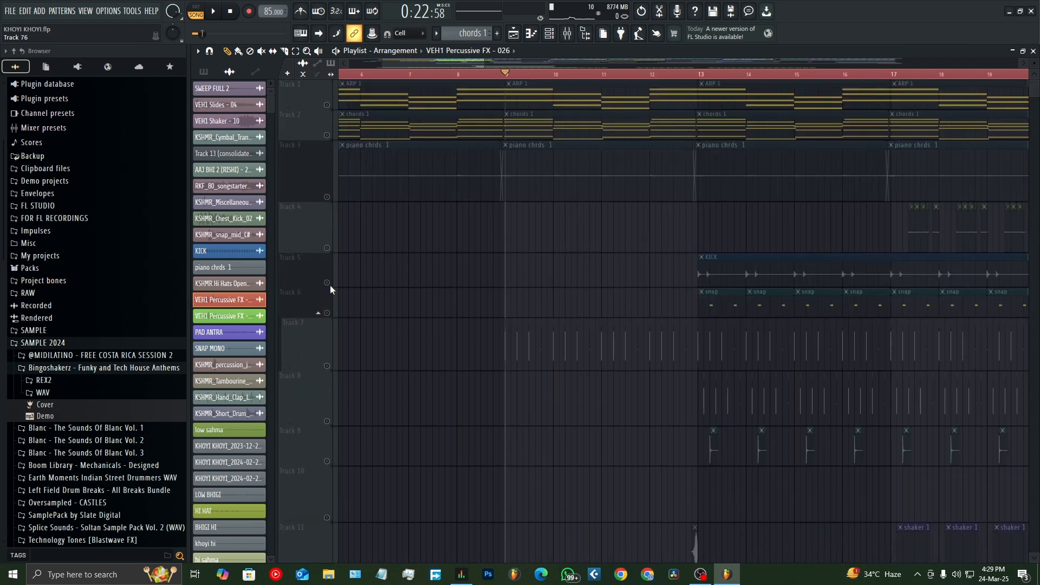
Clear the solo on Track 23 so every playlist track is enabled again
scroll(569, 294, "down", 4)
scroll(567, 294, "down", 1)
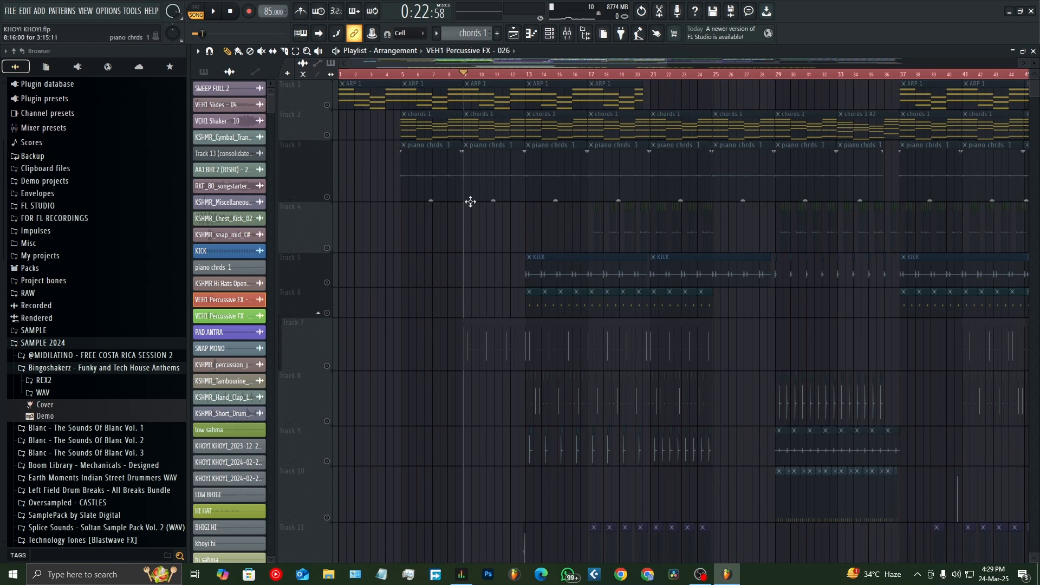
right_click(327, 106)
right_click(328, 105)
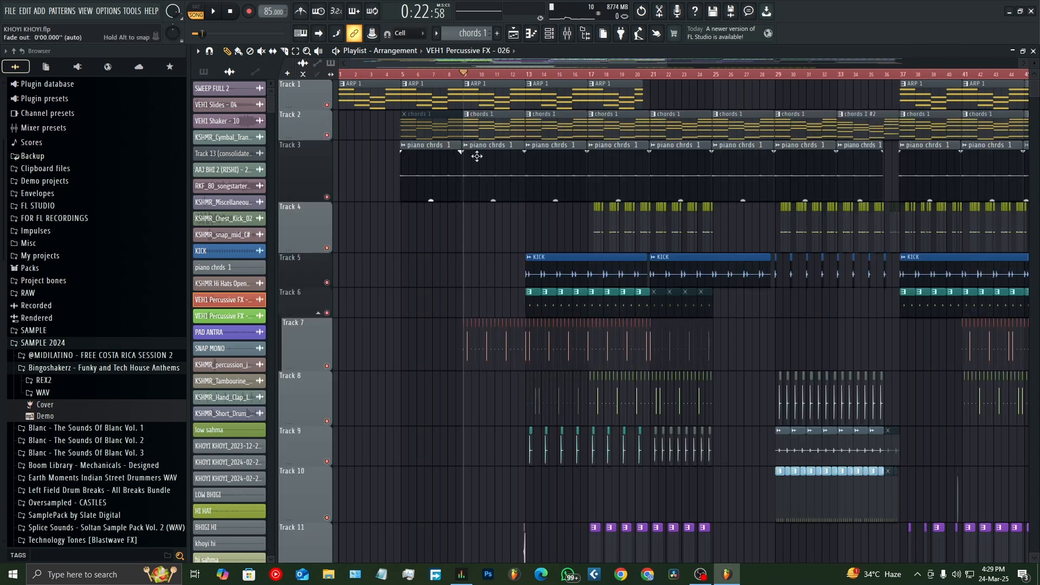
Solo Track 7 and play its percussive hits from bar 9
scroll(385, 278, "up", 3)
scroll(386, 277, "down", 3)
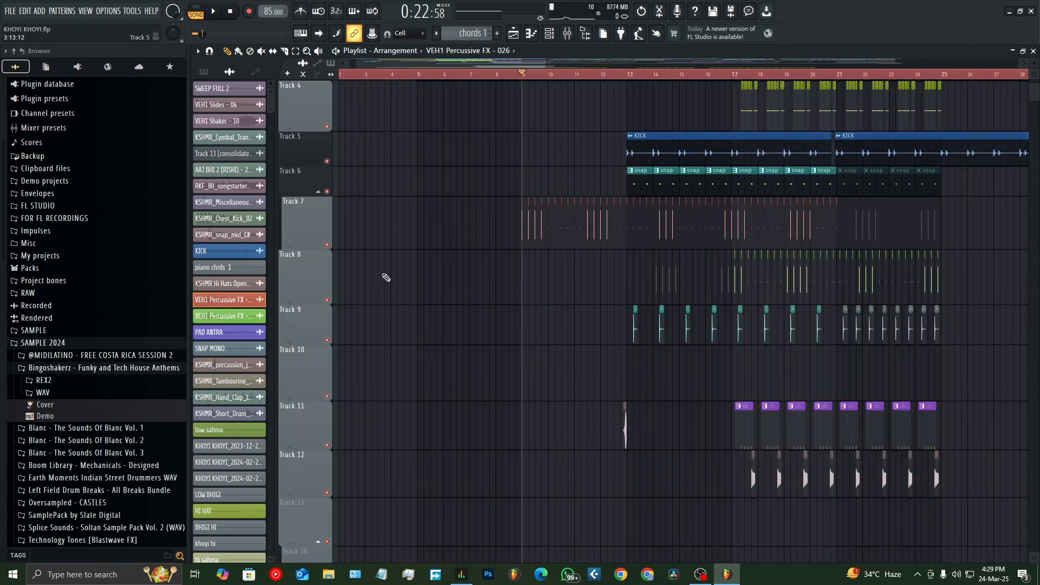
scroll(545, 288, "up", 3)
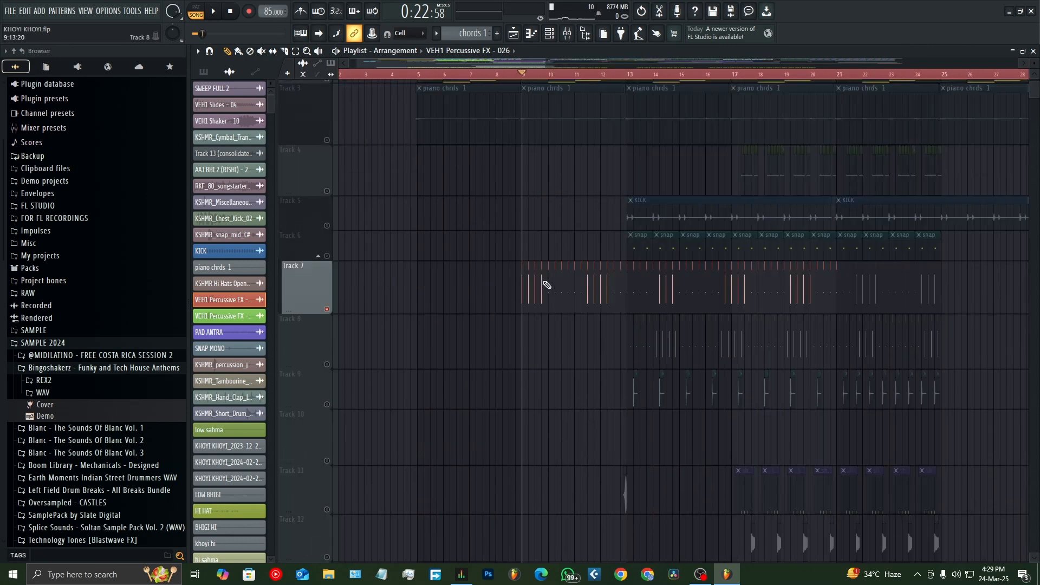
scroll(541, 297, "up", 2)
key("space")
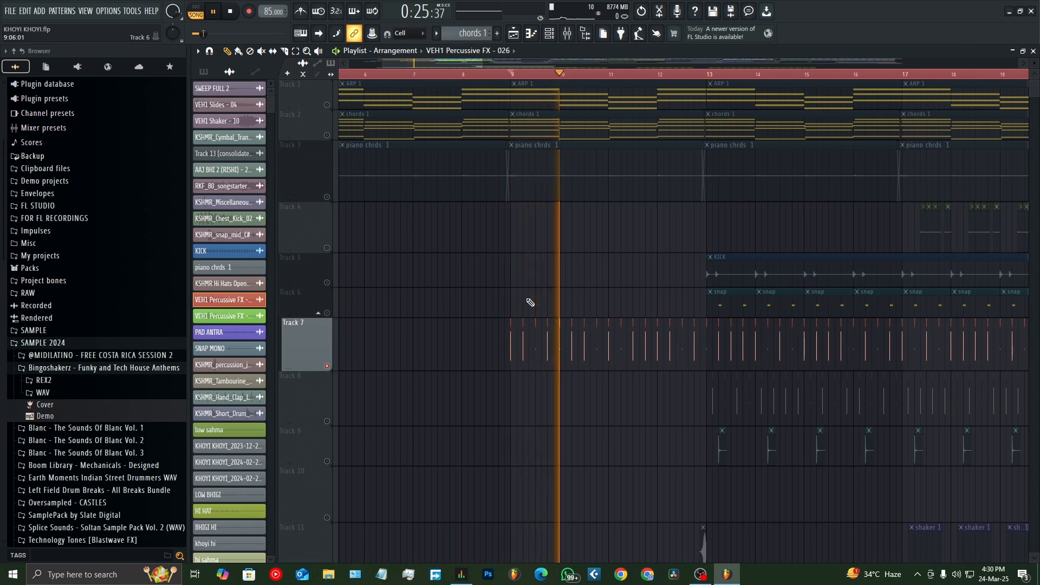
key("space")
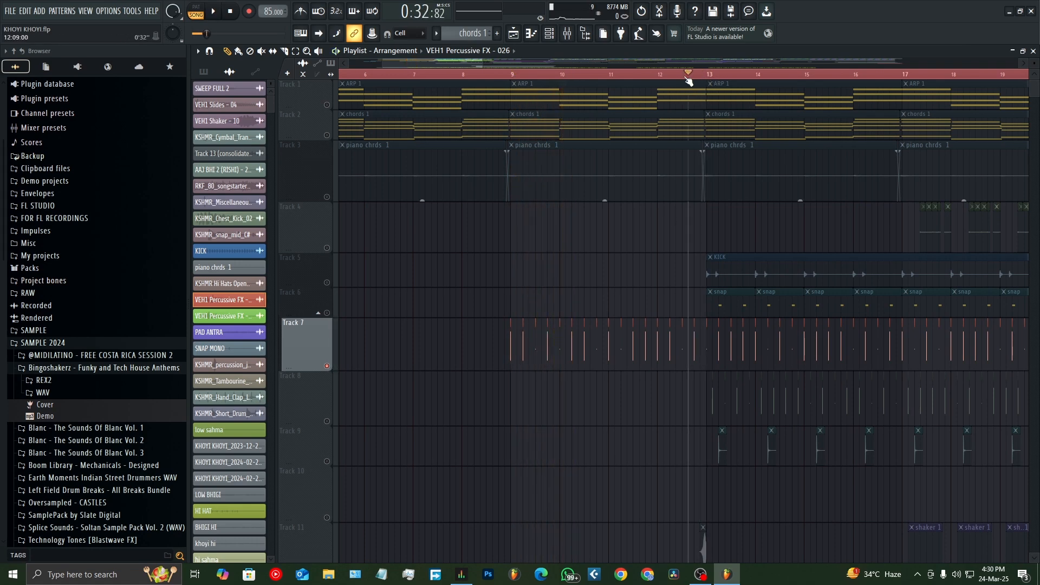
Enable the KICK on Track 5 alongside Track 7 and play both from bar 12 into bar 14
scroll(743, 314, "up", 3)
left_click(328, 282)
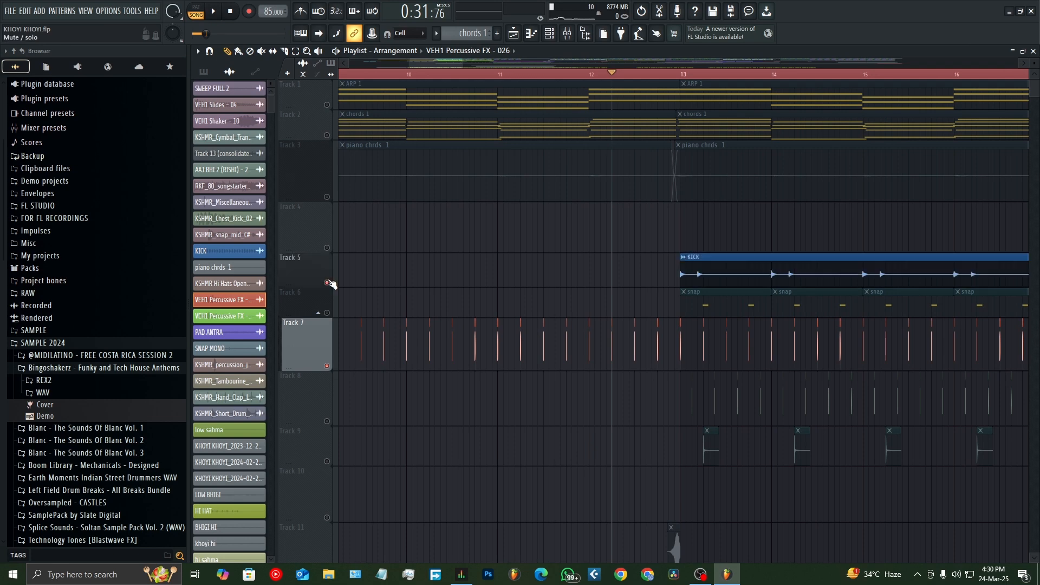
key("space")
scroll(609, 278, "down", 2)
scroll(654, 295, "up", 2)
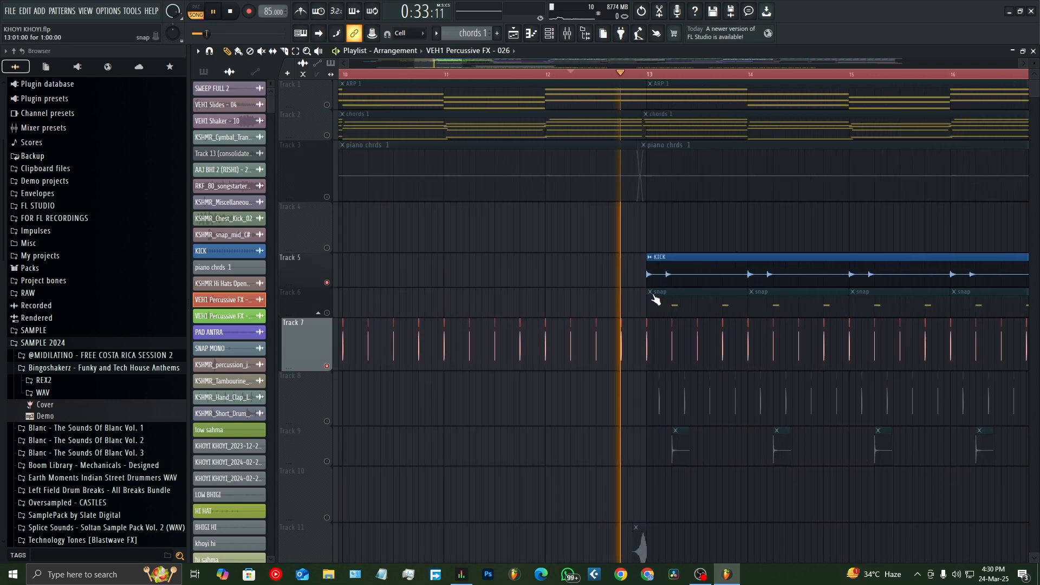
scroll(656, 298, "down", 1)
scroll(656, 300, "down", 3)
scroll(699, 309, "up", 3)
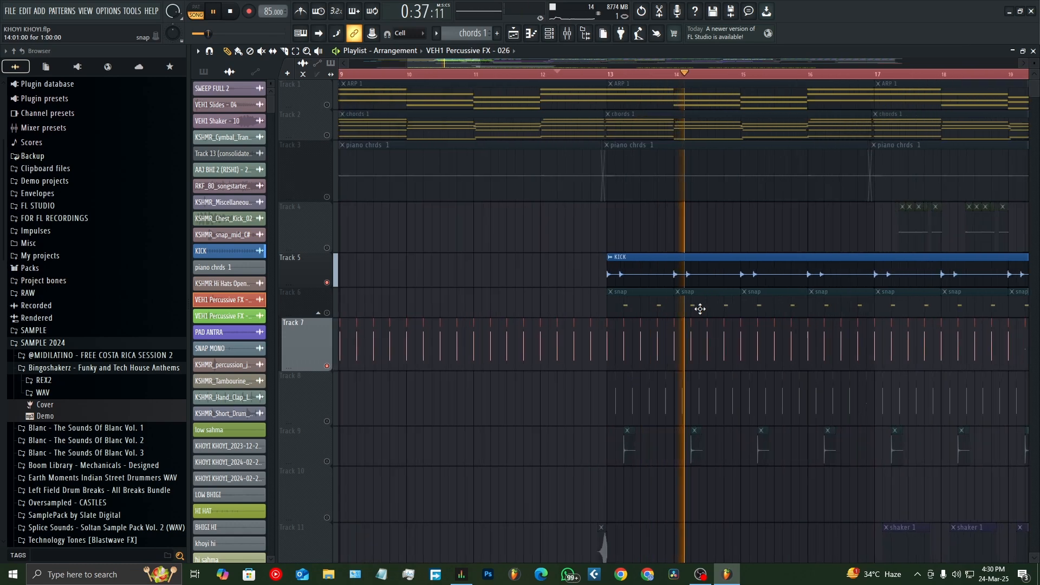
key("space")
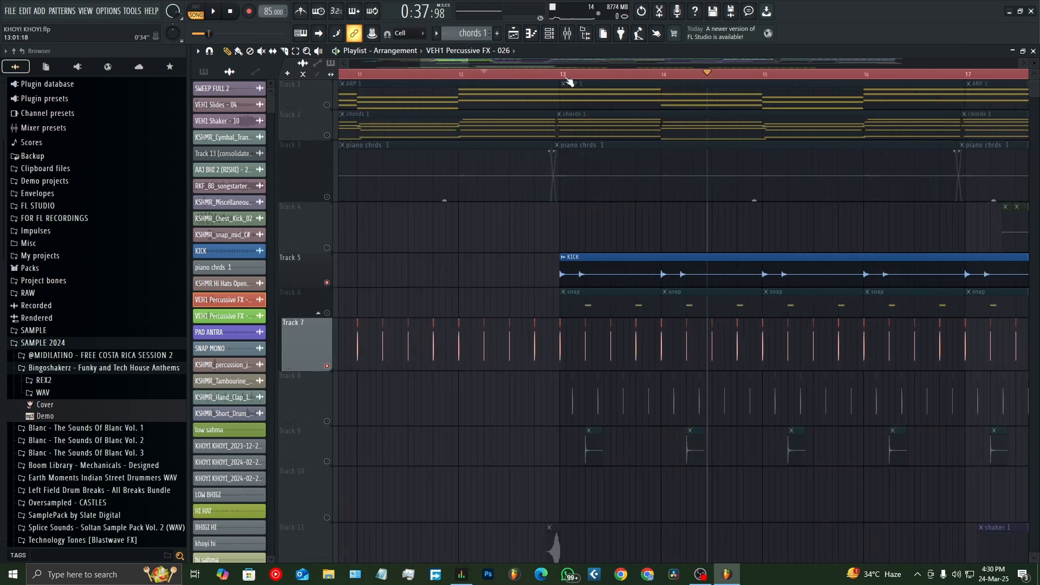
Enable the snap pattern on Track 6 with the kick and Track 7, and play them from bar 13
left_click(327, 314)
key("space")
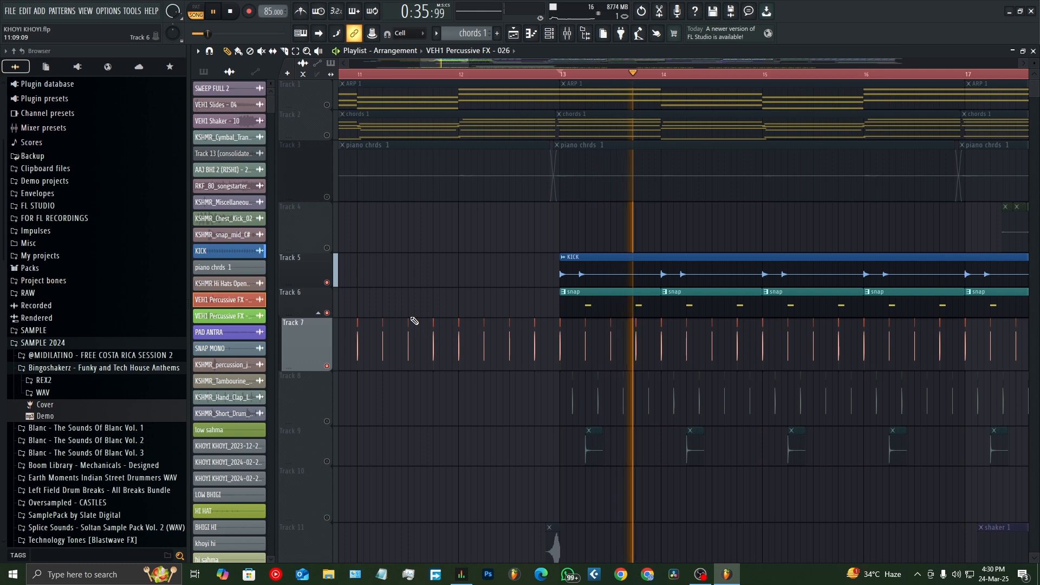
key("space")
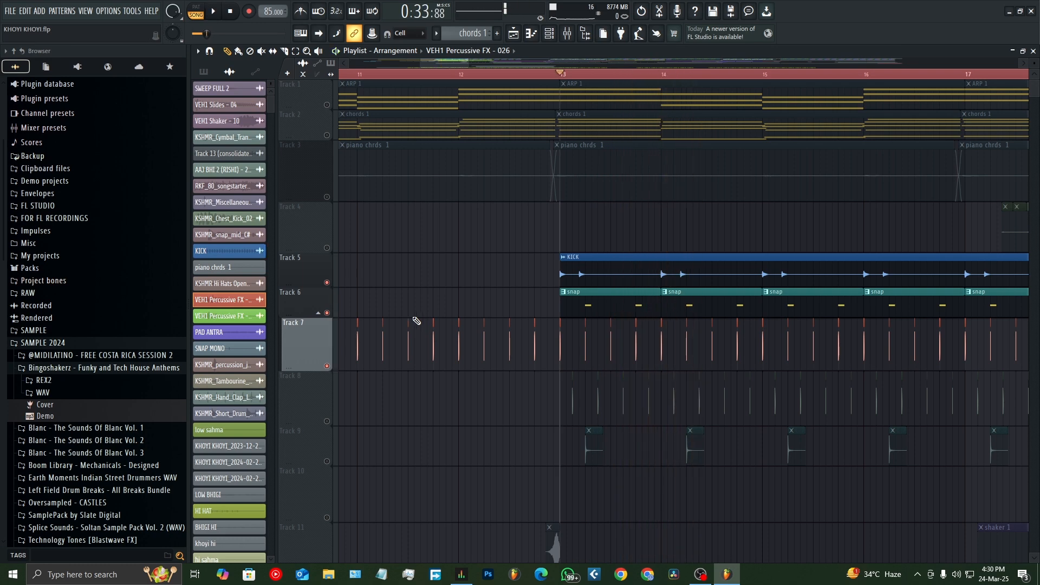
scroll(450, 306, "down", 3)
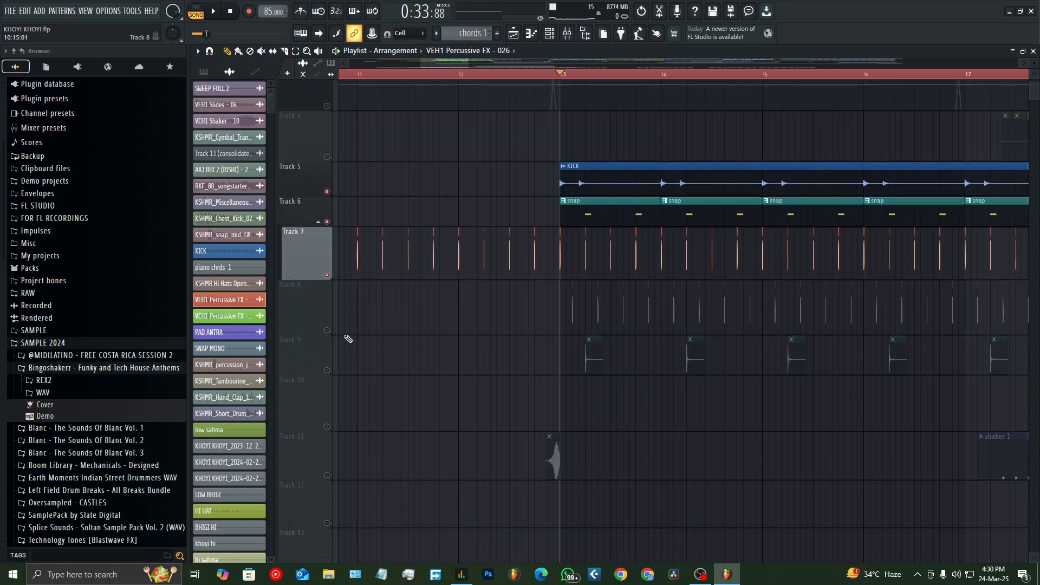
left_click(328, 331)
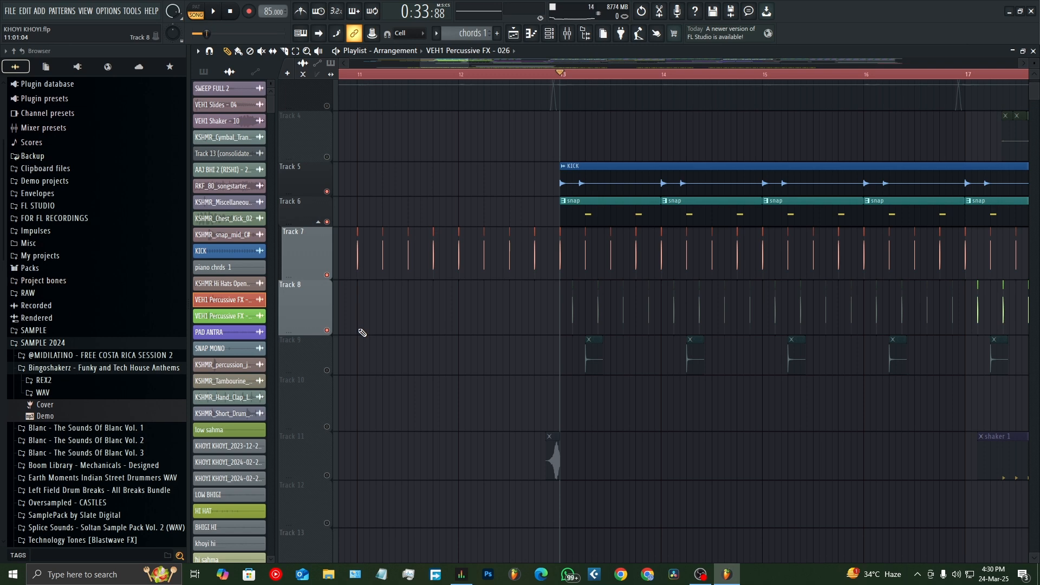
scroll(362, 332, "down", 3)
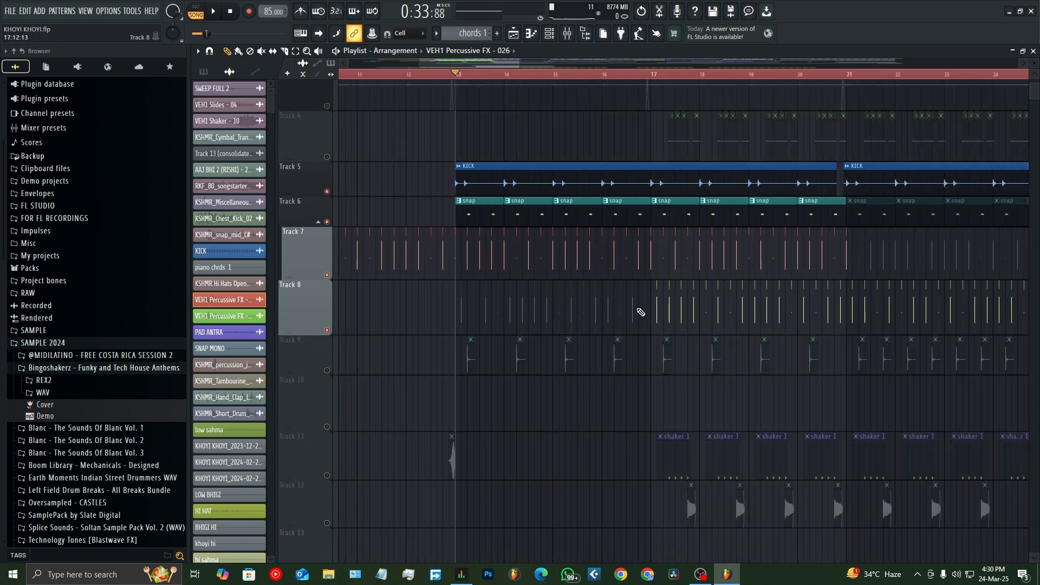
scroll(304, 339, "up", 2)
left_click(327, 331)
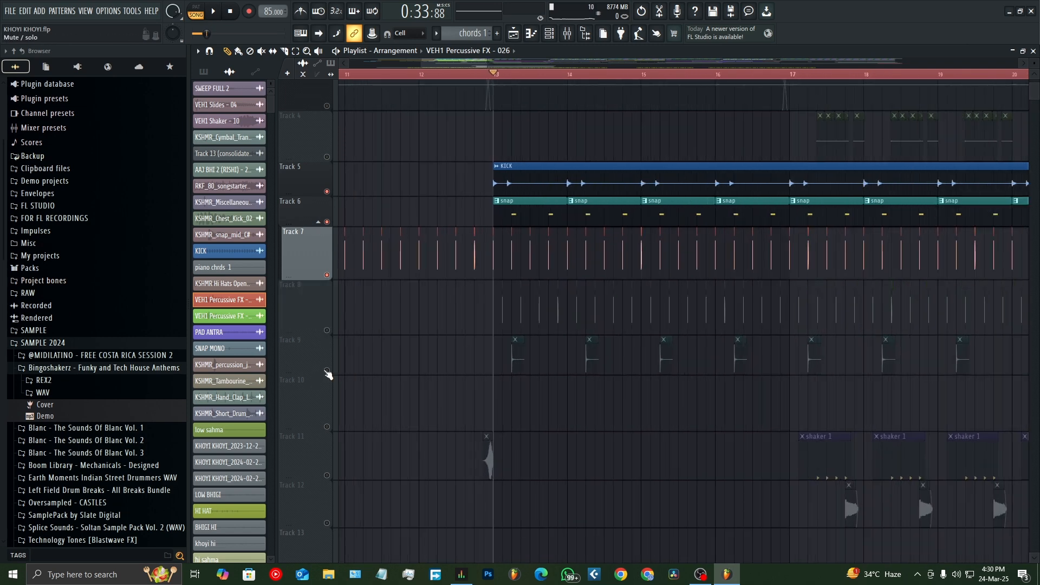
Enable the Cymatics percussion clips on Track 9 and play them with Tracks 5, 6 and 7 from bar 13
left_click(328, 373)
scroll(482, 369, "up", 6)
key("space")
key("space")
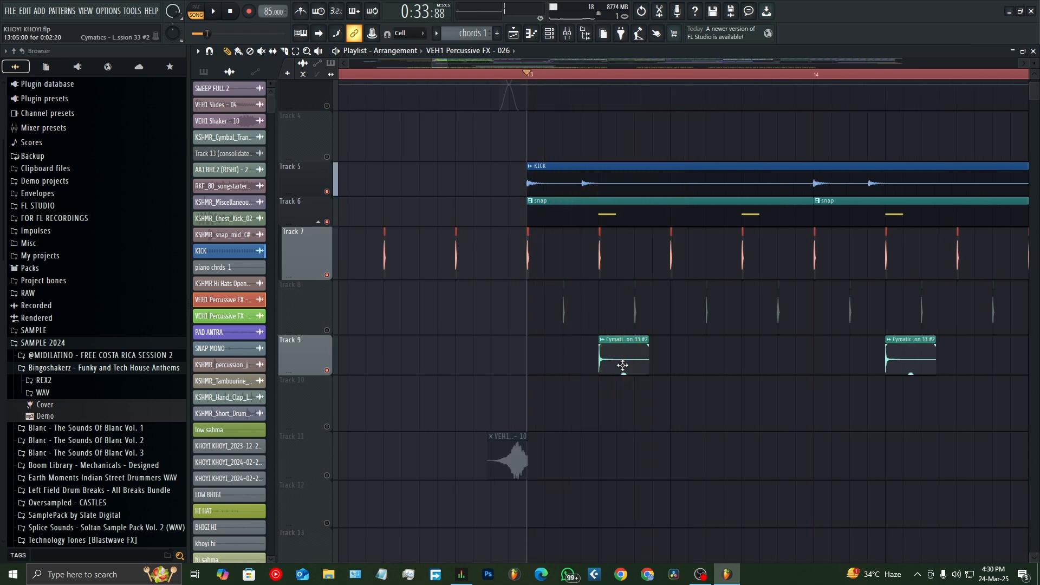
Solo Track 9 and play it from bar 13, and re-enable Tracks 5, 6 and 7 alongside it
right_click(328, 372)
key("space")
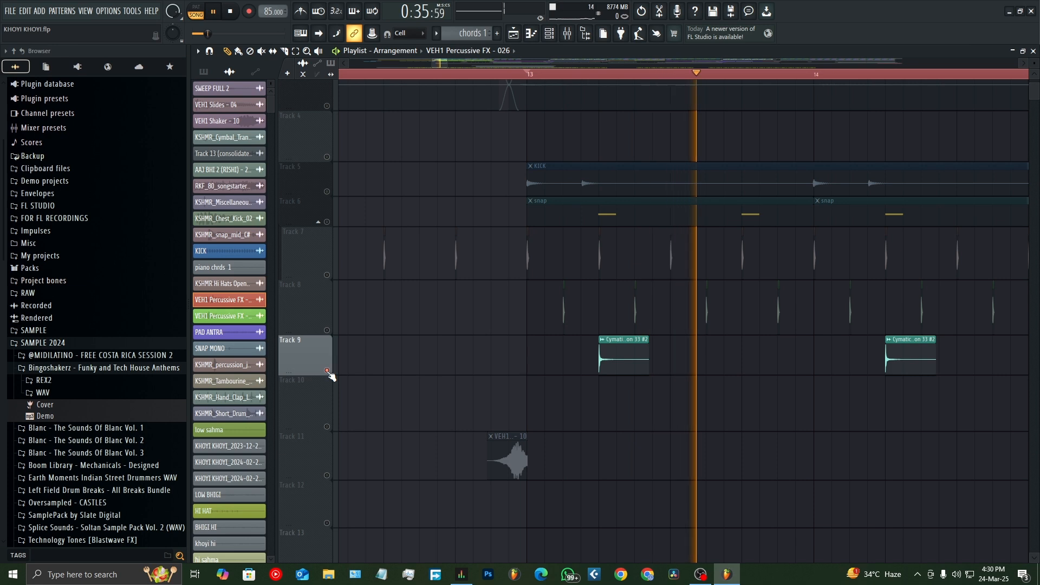
key("space")
left_click(327, 222)
left_click(327, 191)
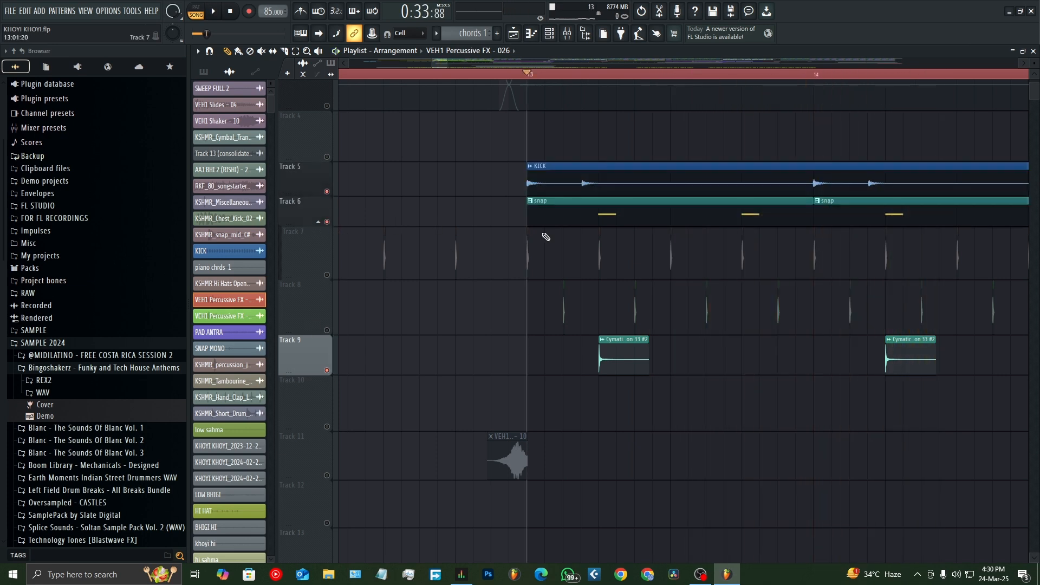
scroll(545, 237, "down", 3)
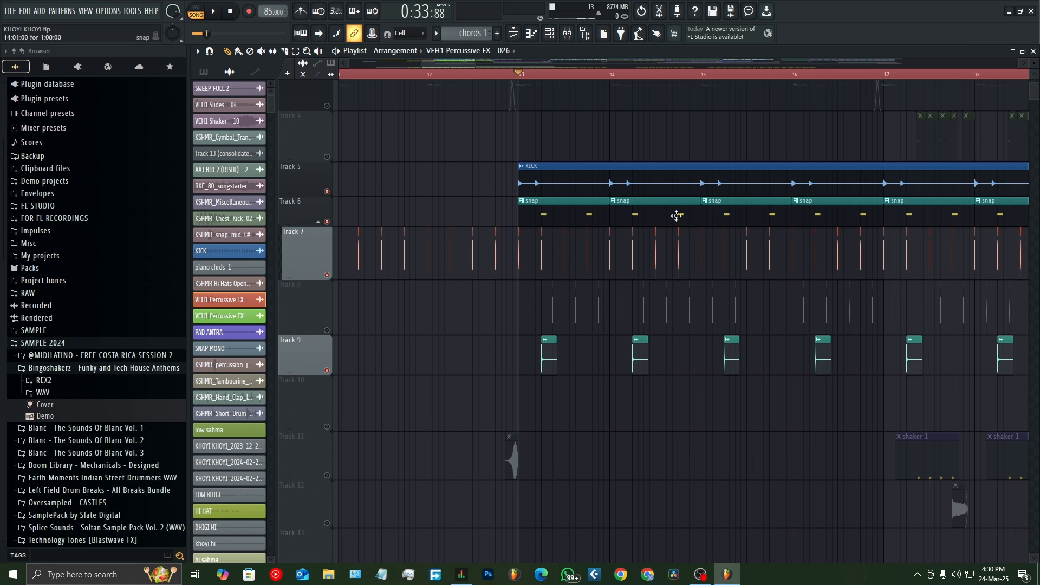
Solo Track 41 and play its KSHMR_snap_mid clips from bar 13
scroll(596, 298, "down", 8)
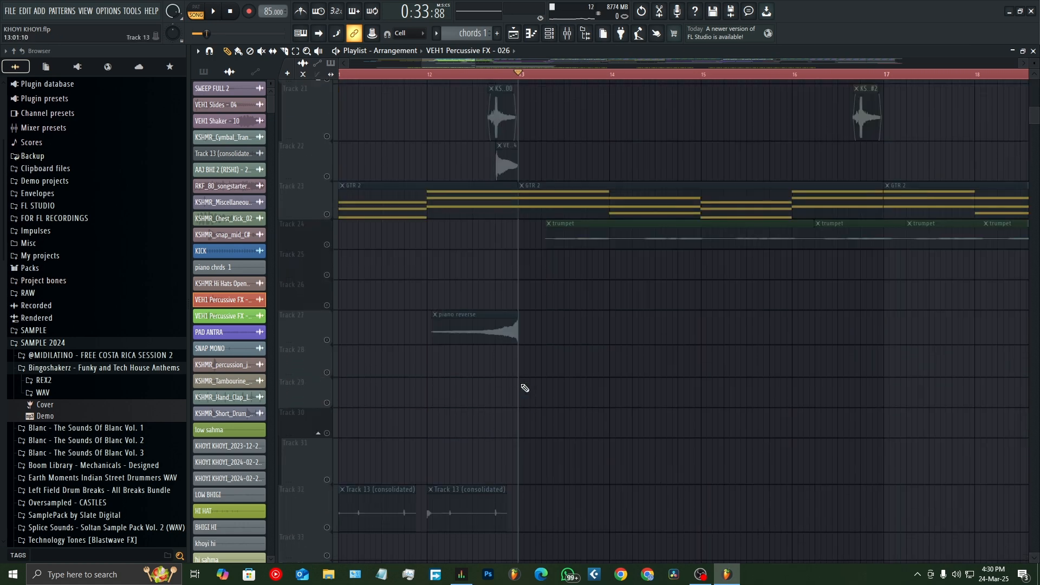
scroll(468, 313, "down", 7)
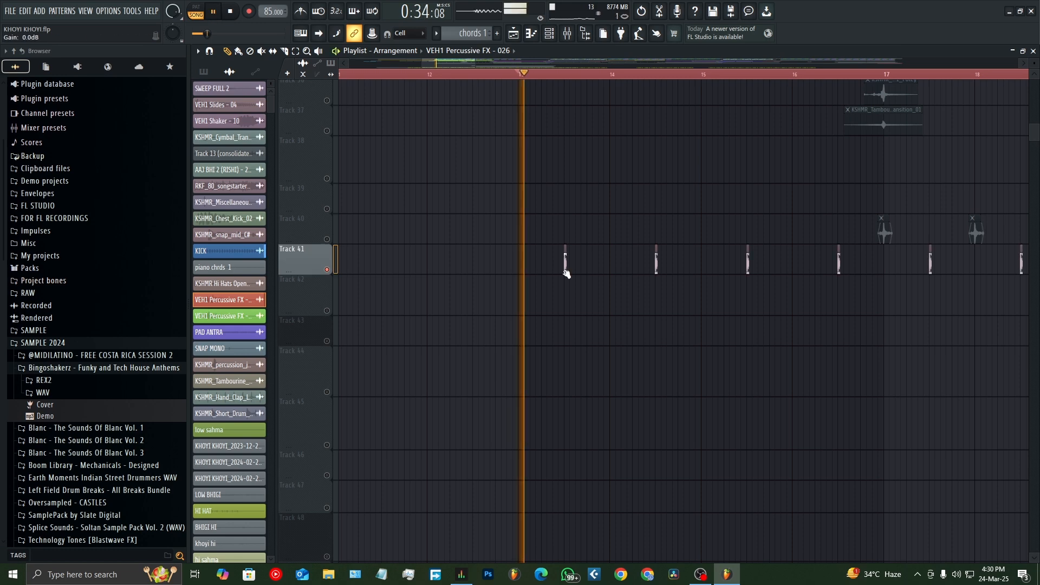
scroll(566, 273, "up", 2)
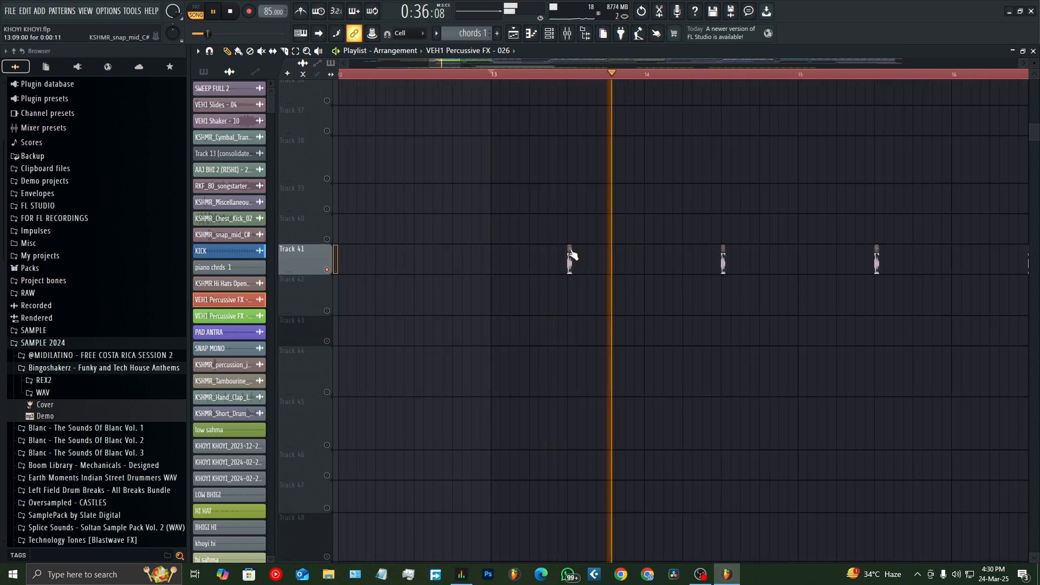
scroll(743, 281, "up", 3)
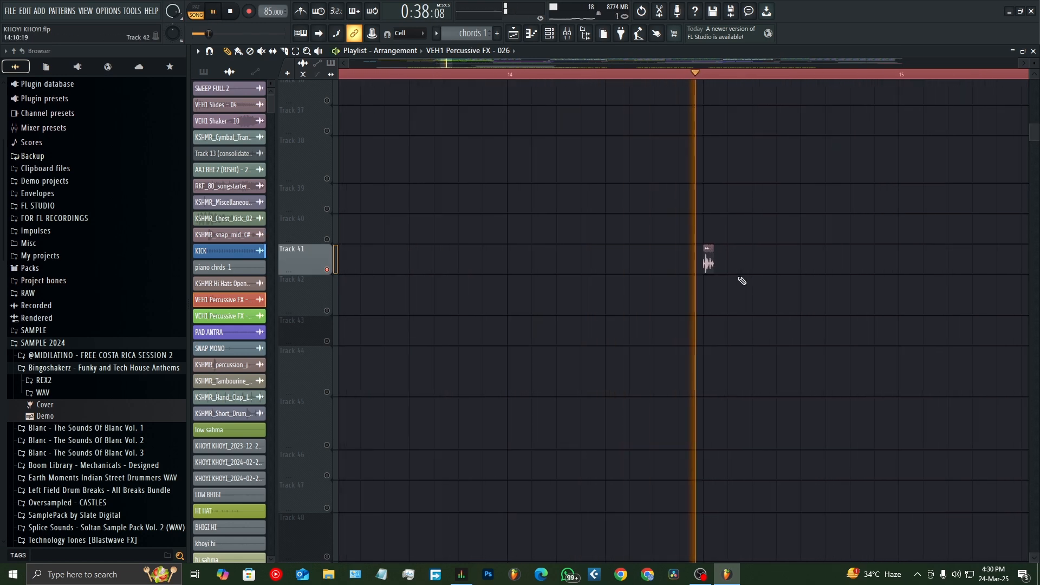
scroll(745, 283, "down", 3)
key("space")
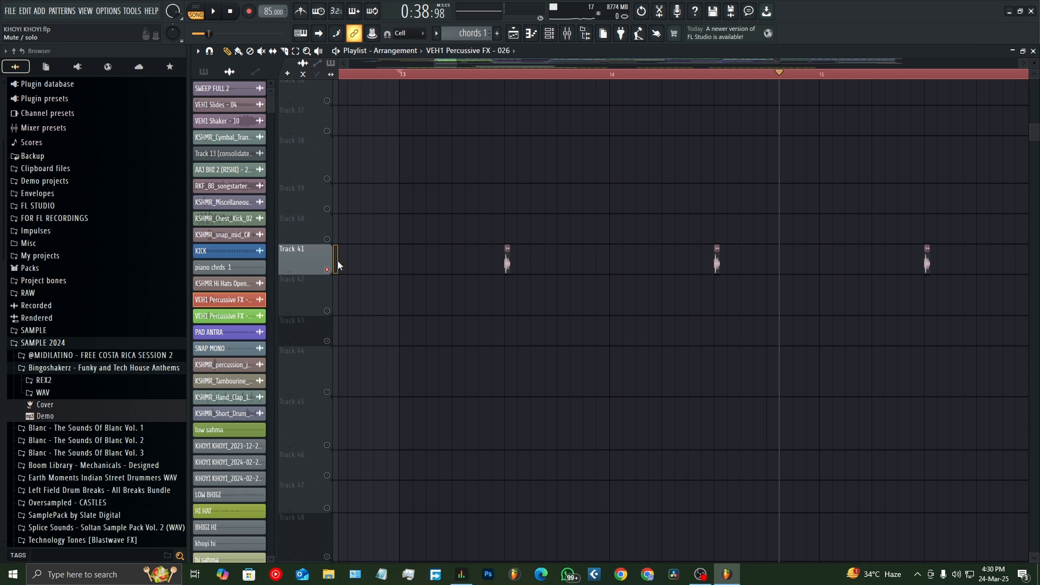
Clear the solo on Track 41 so every track is enabled, and set the playhead to bar 13
scroll(374, 240, "up", 2)
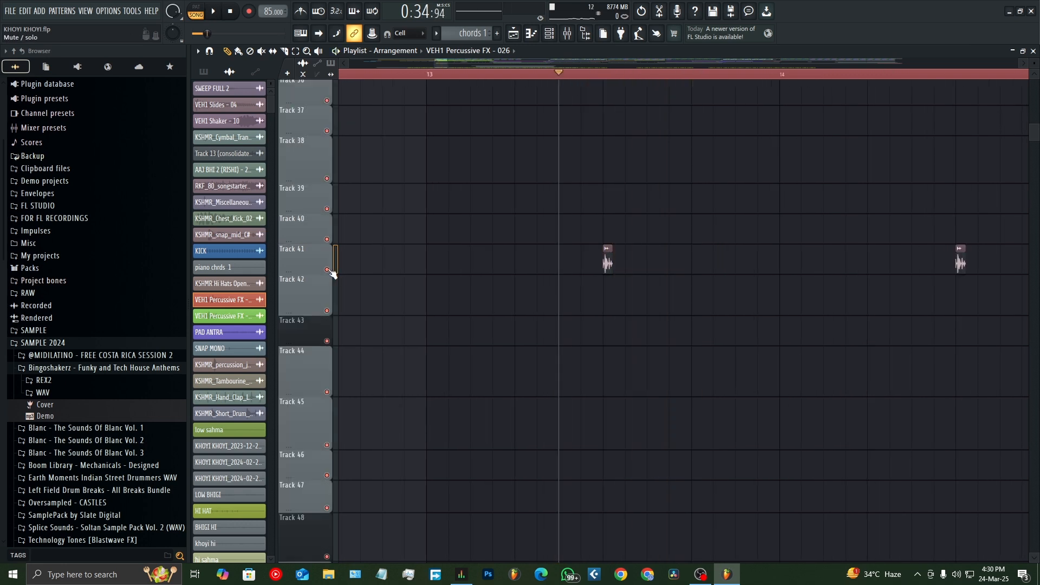
scroll(383, 337, "up", 8)
scroll(385, 339, "up", 6)
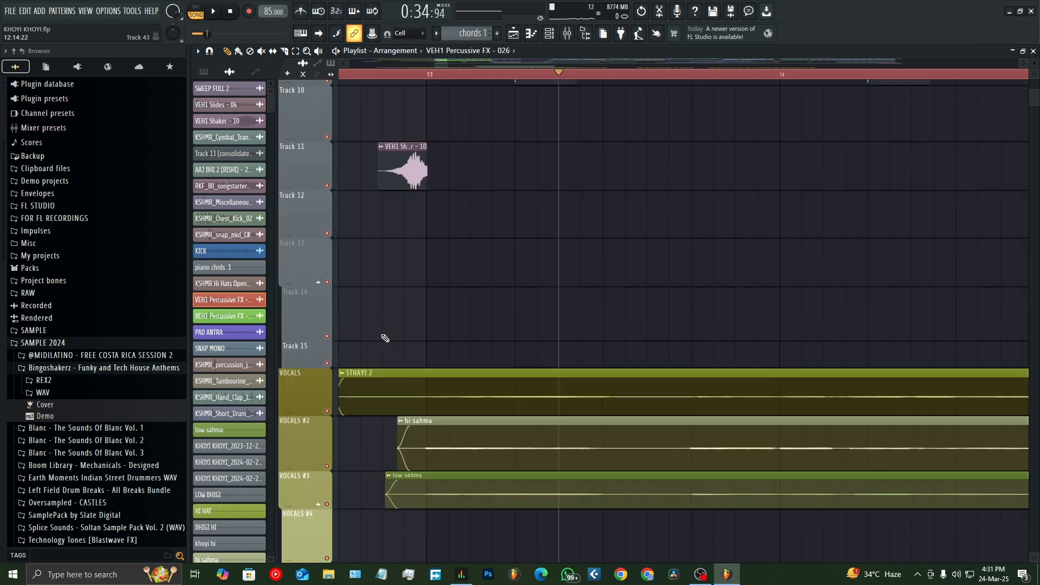
scroll(495, 267, "down", 2)
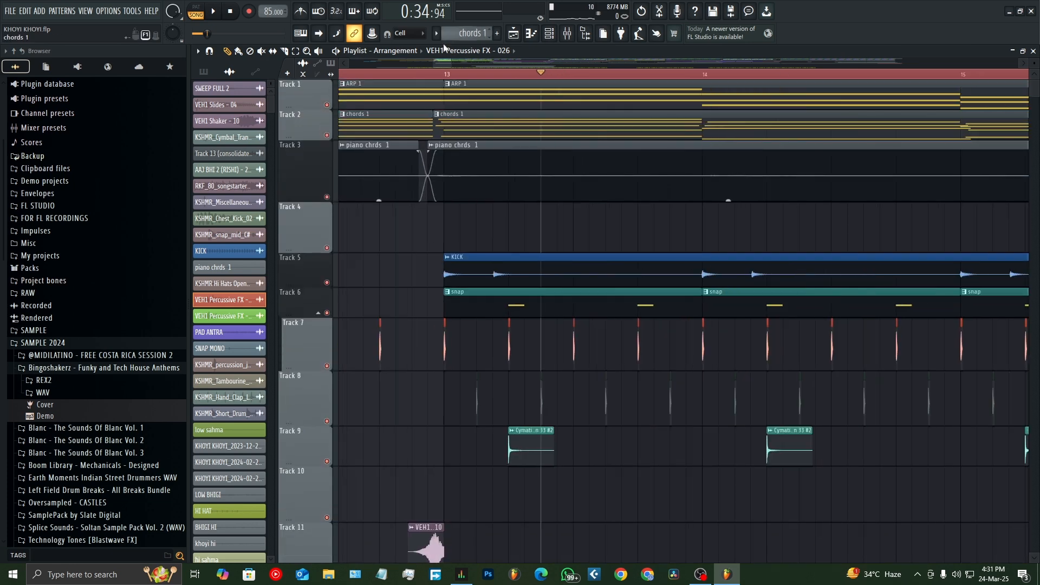
scroll(635, 231, "down", 5)
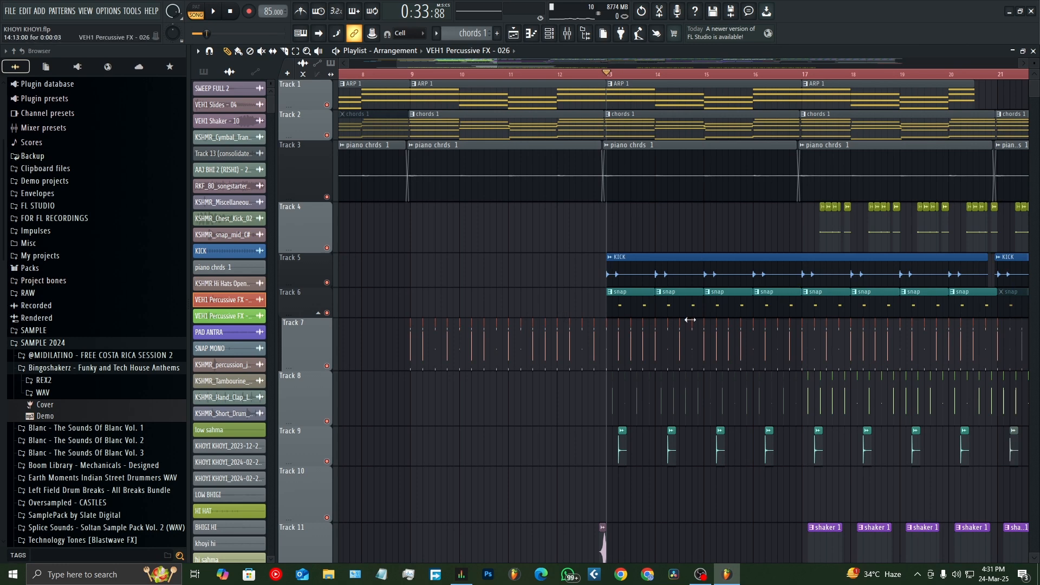
Set the playhead to bar 17, solo Track 4, and play its HI HAT clips
scroll(544, 332, "down", 2)
scroll(837, 347, "up", 3)
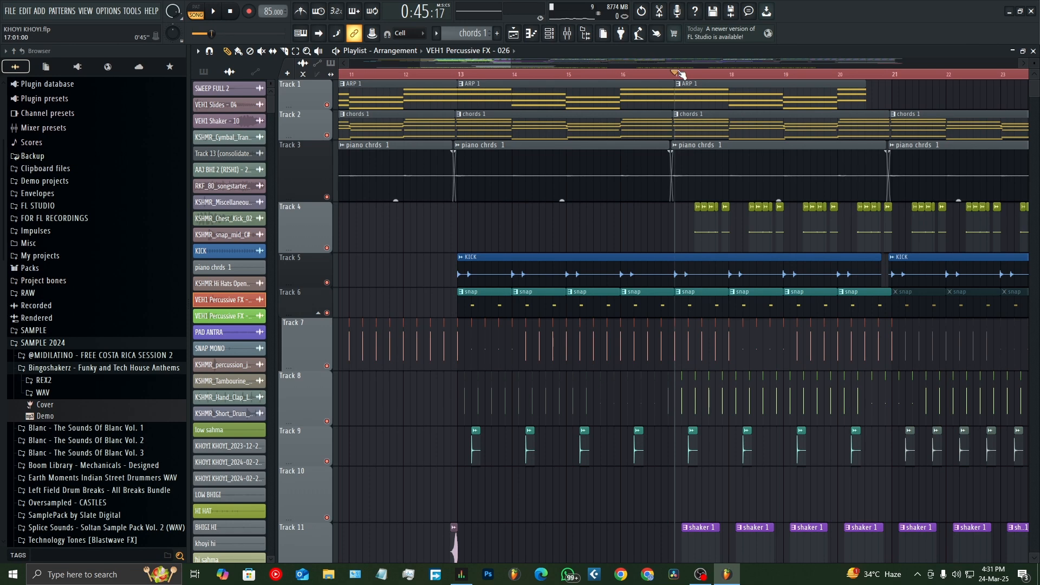
scroll(707, 336, "up", 4)
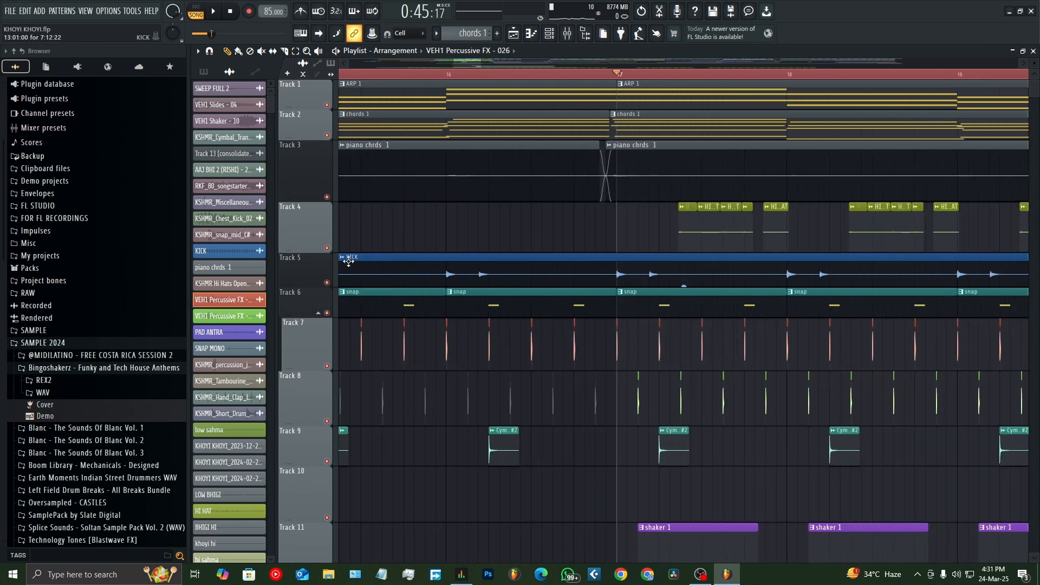
scroll(671, 221, "down", 2)
scroll(732, 254, "down", 1)
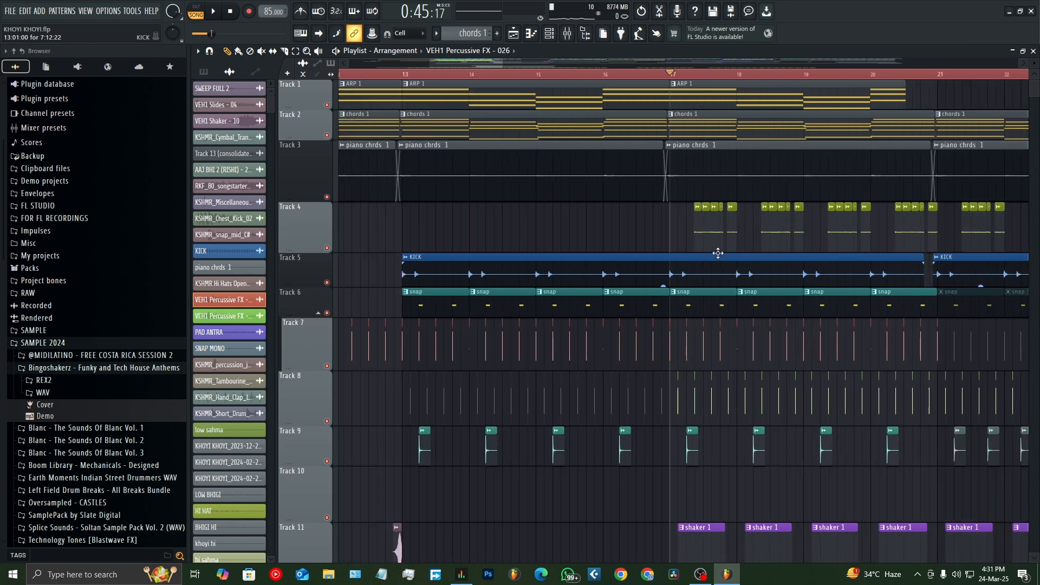
right_click(326, 248)
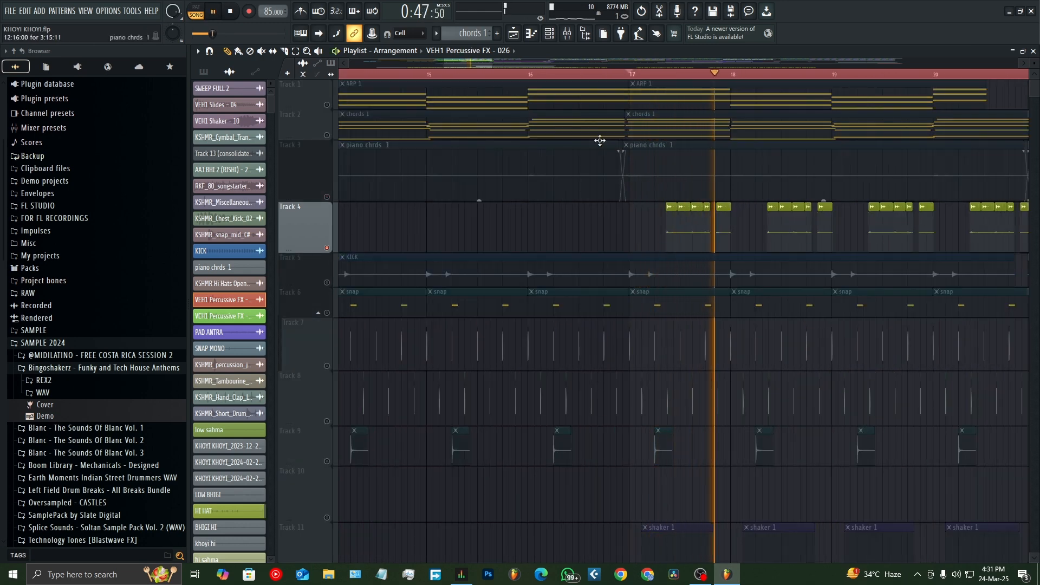
Solo the shaker 1 pattern on Track 11, enable Track 4 alongside it, and play both from bar 17
scroll(648, 221, "down", 5)
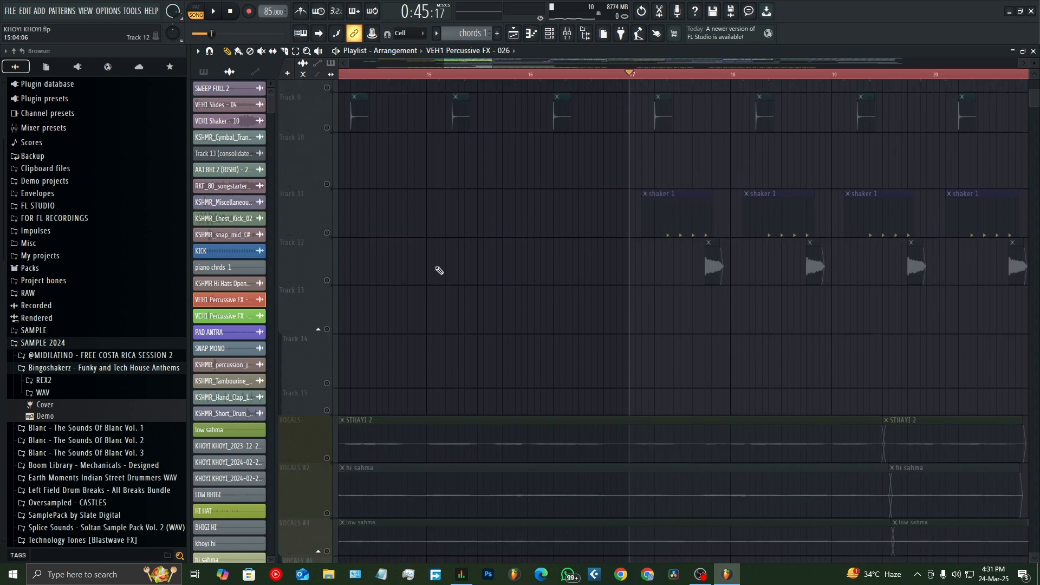
right_click(327, 234)
scroll(743, 266, "up", 2)
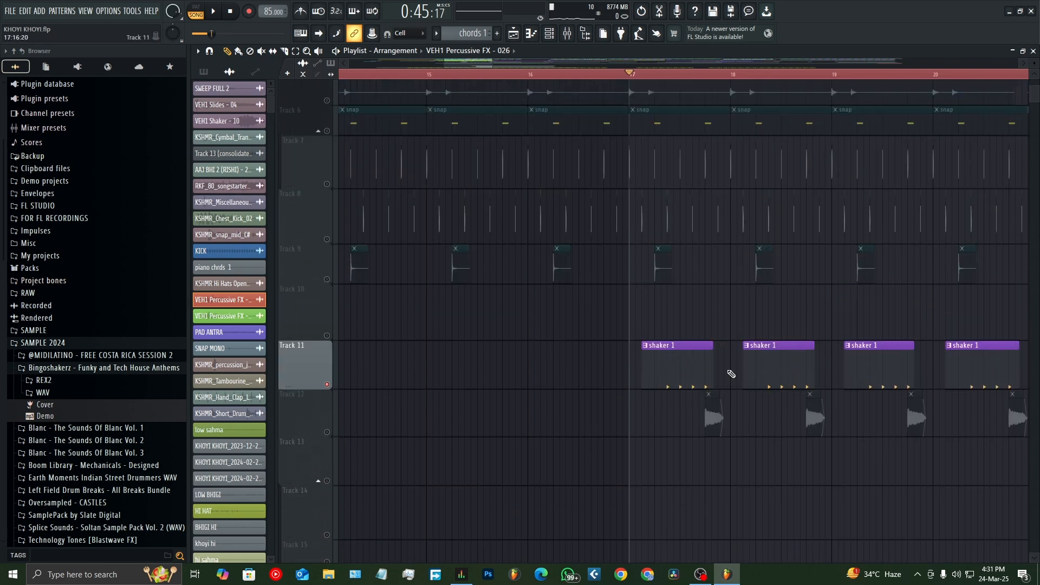
scroll(700, 233, "up", 3)
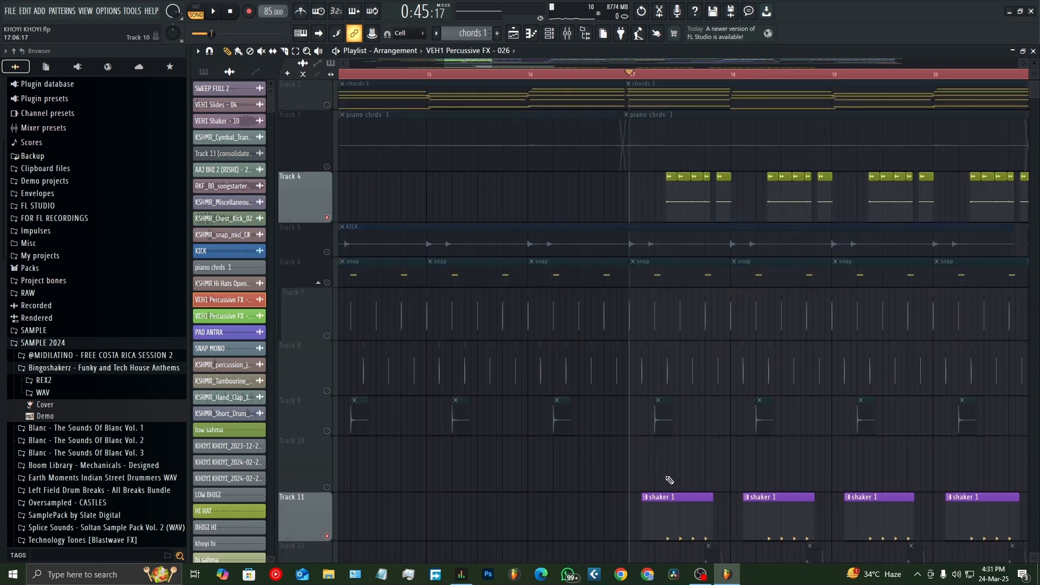
scroll(678, 433, "down", 1)
key("space")
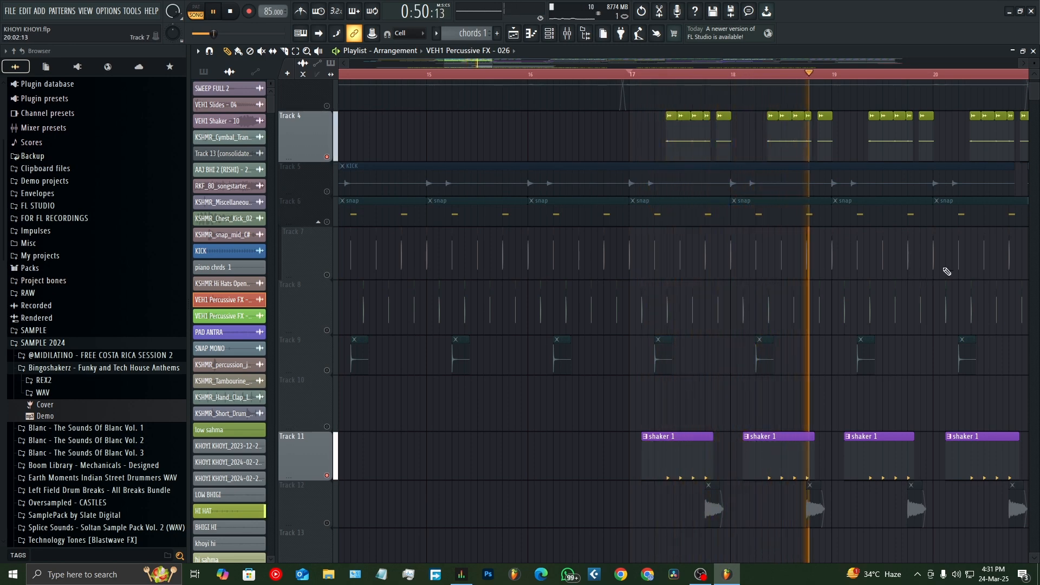
Enable Track 12 and play its KSHMR Hi Hats Open 05 clips together with Tracks 4 and 11 from bar 17
key("space")
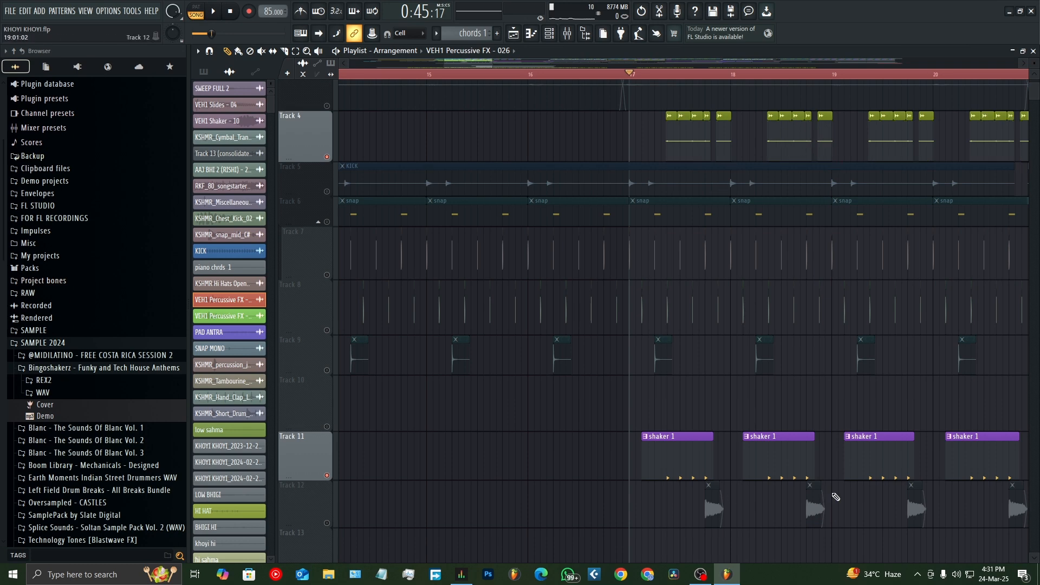
scroll(753, 490, "down", 3)
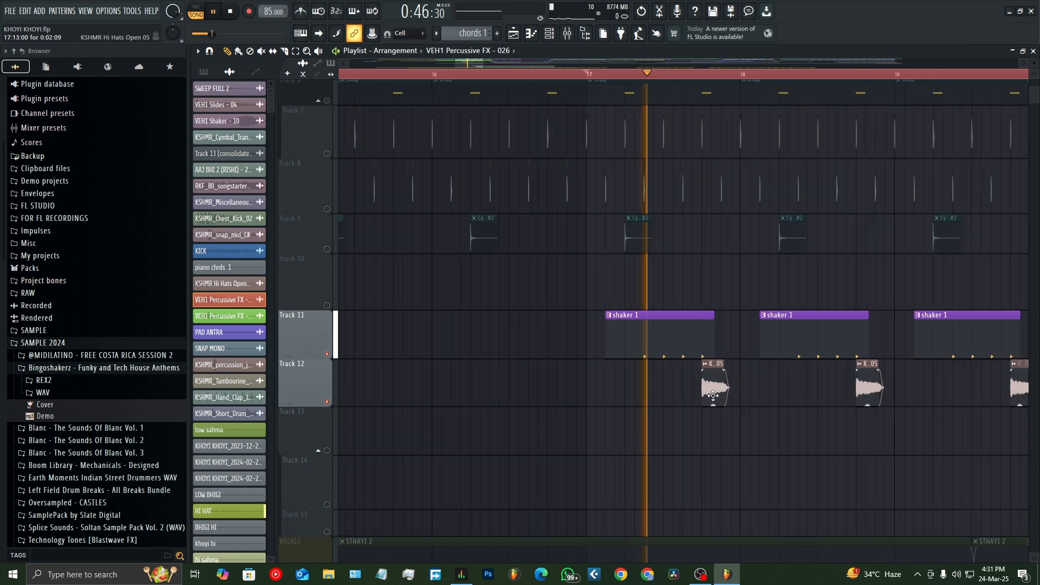
scroll(735, 404, "up", 3)
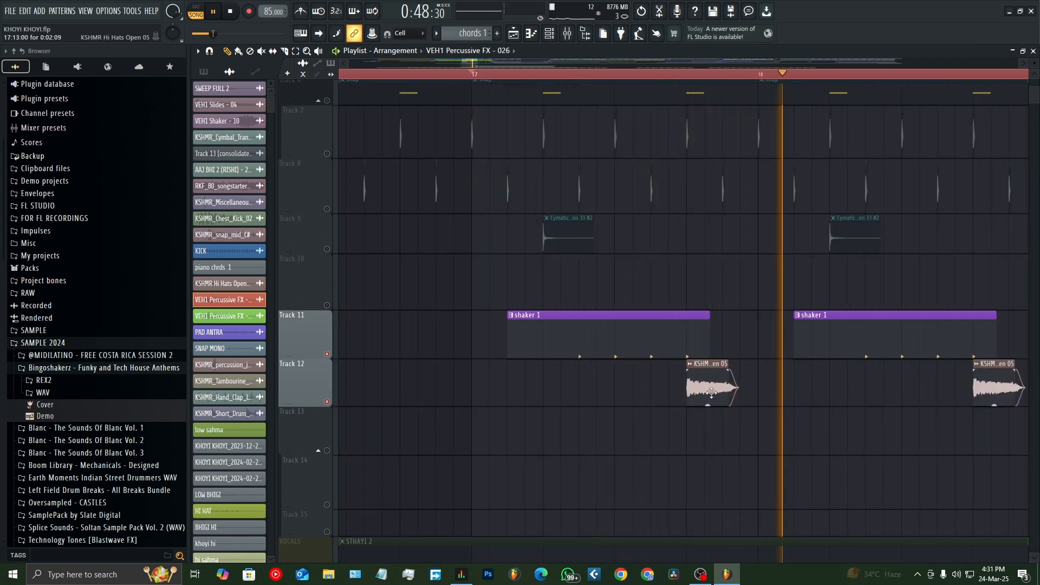
key("space")
Enable the Cymatics percussion clips on Track 9 alongside the hi-hat and shaker tracks
scroll(677, 396, "up", 2)
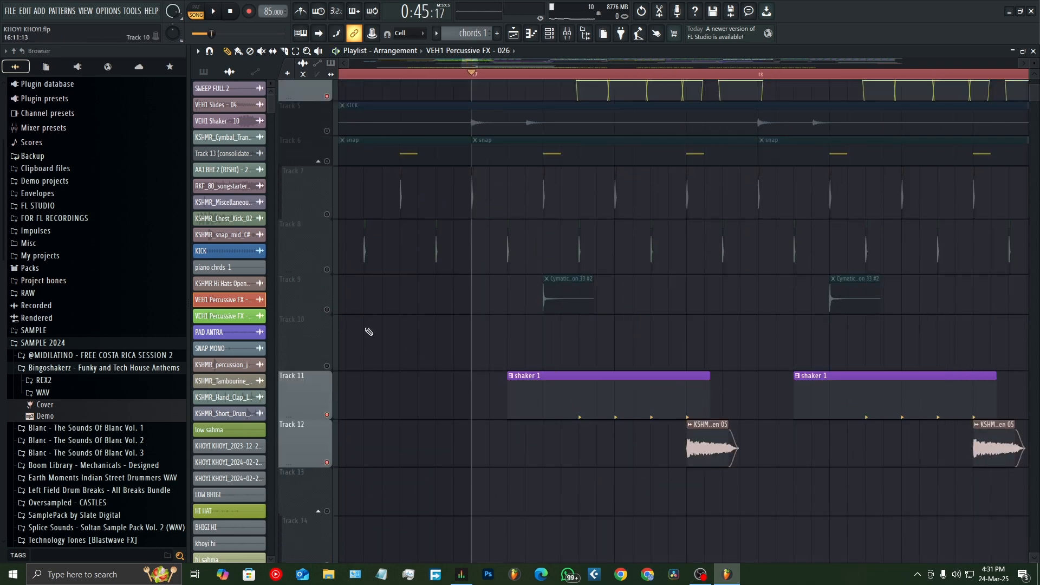
left_click(328, 310)
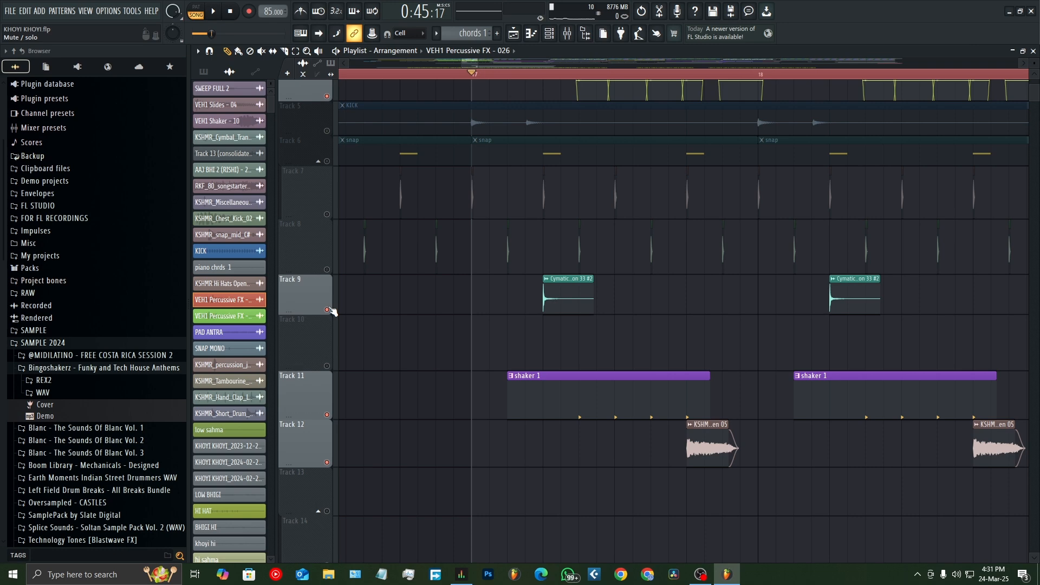
scroll(525, 310, "down", 2)
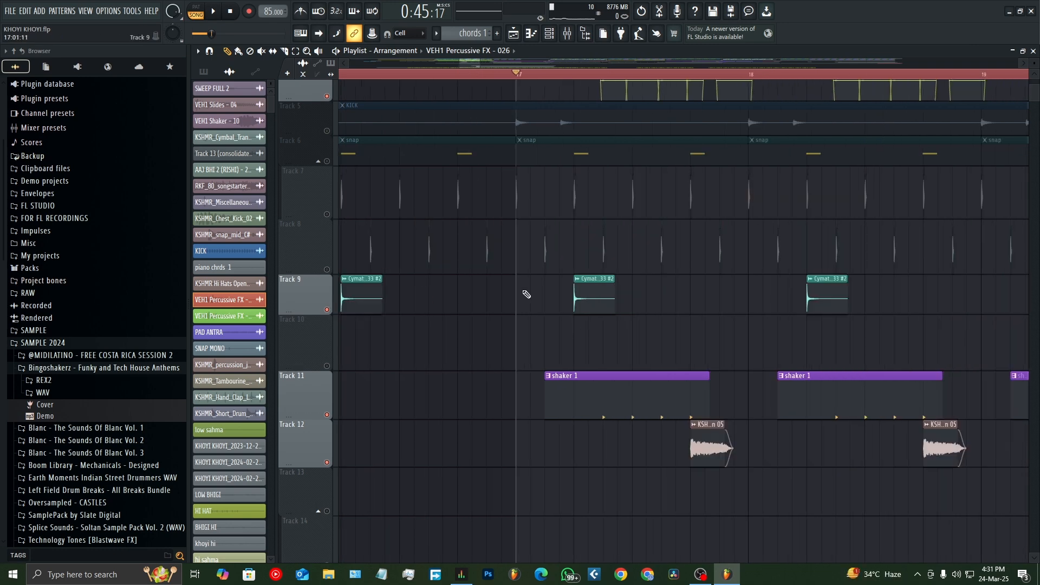
scroll(542, 314, "up", 3)
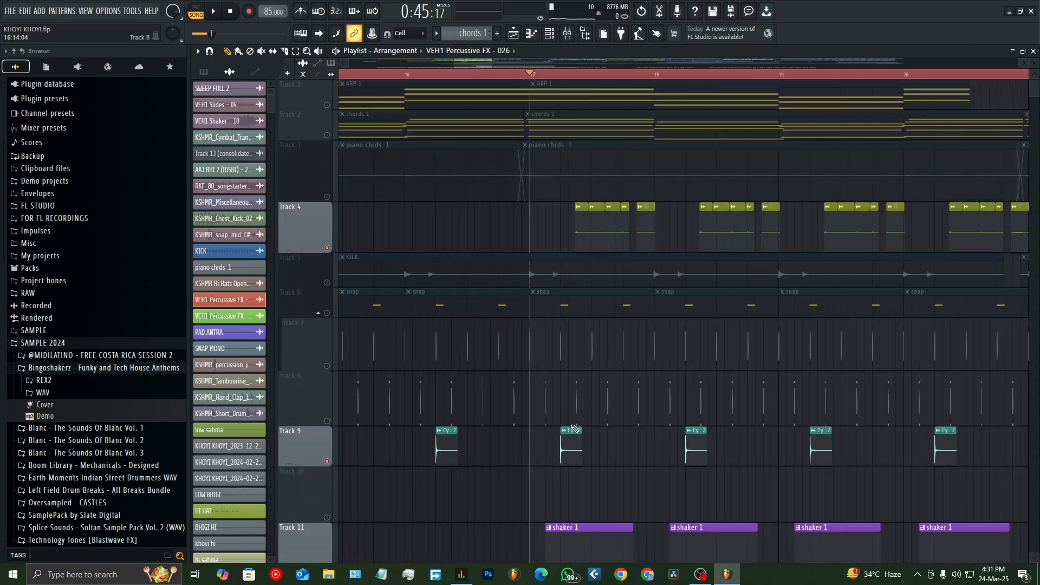
Enable Track 40 and play its KSHMR percussion keys clips through bars 17 to 19
scroll(617, 443, "down", 8)
scroll(591, 449, "down", 3)
scroll(590, 451, "down", 12)
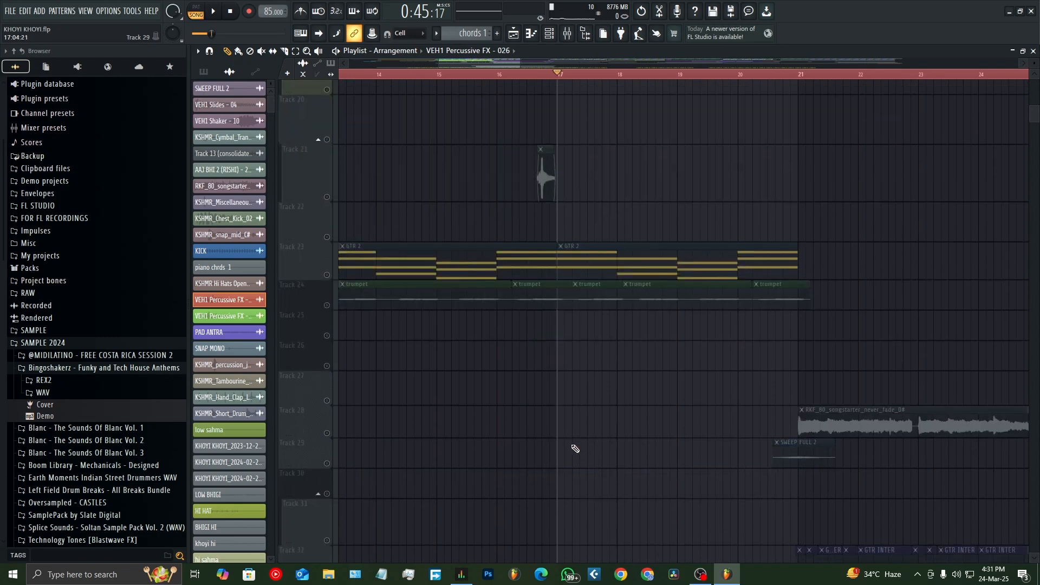
scroll(610, 416, "up", 3)
scroll(623, 409, "up", 2)
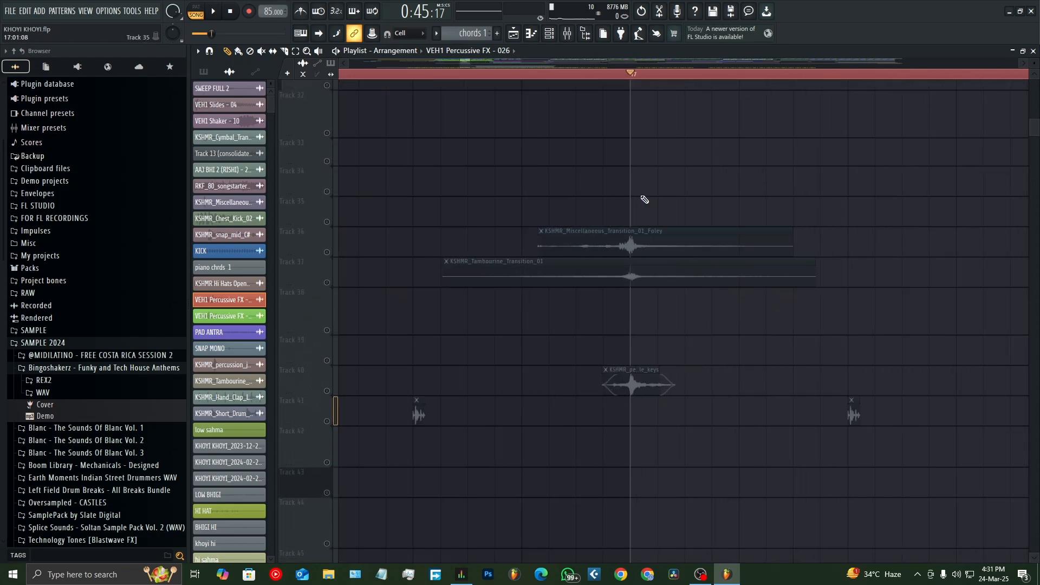
left_click(326, 391)
key("space")
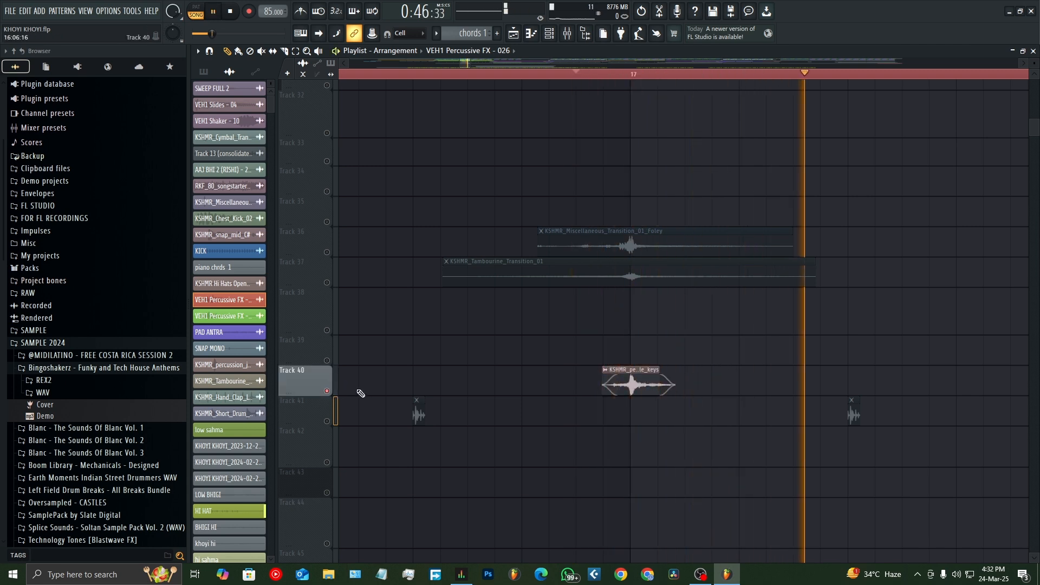
scroll(521, 410, "up", 2)
scroll(519, 409, "down", 3)
scroll(542, 412, "down", 4)
scroll(770, 398, "up", 2)
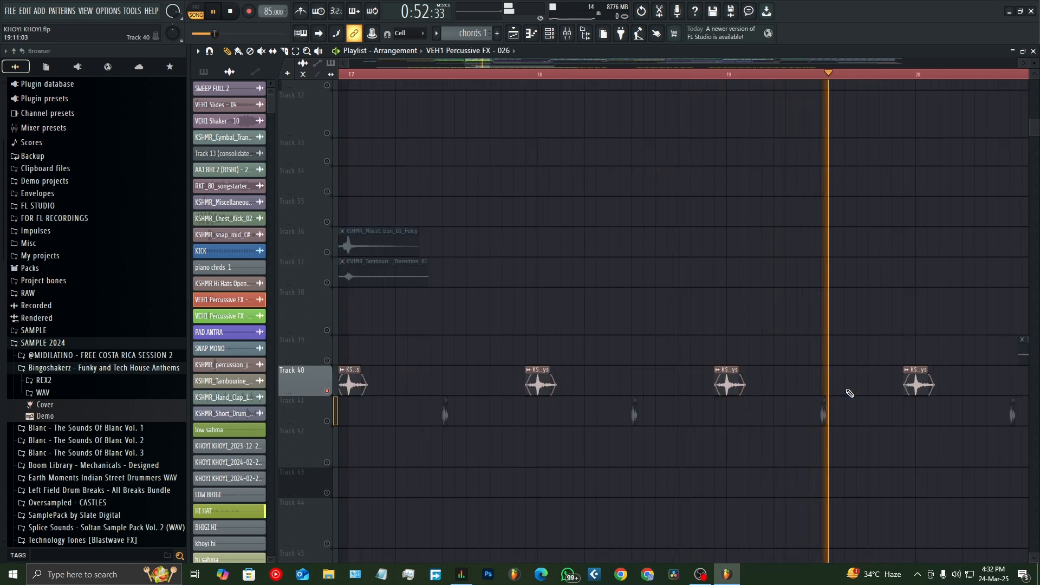
scroll(849, 393, "down", 2)
key("space")
Enable the foley transition on Track 36, the tambourine transition on Track 37 and the snap clips on Track 41
scroll(482, 280, "up", 2)
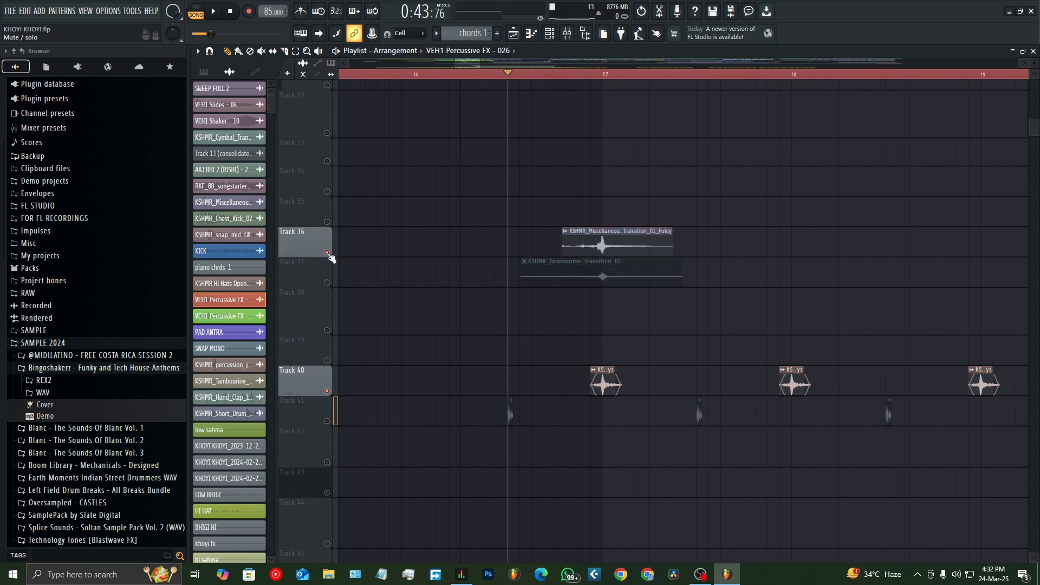
left_click(328, 283)
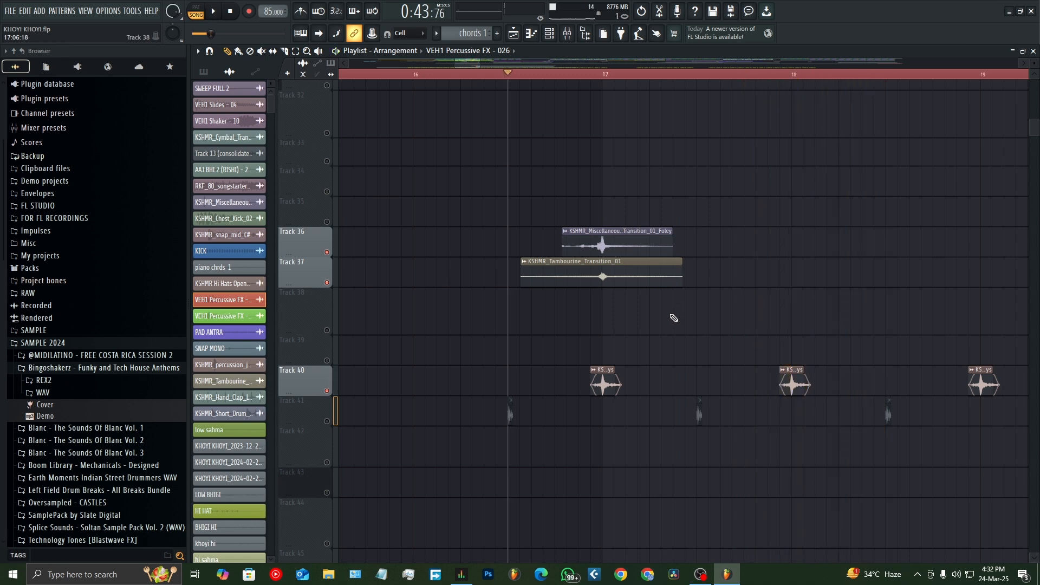
scroll(674, 318, "down", 2)
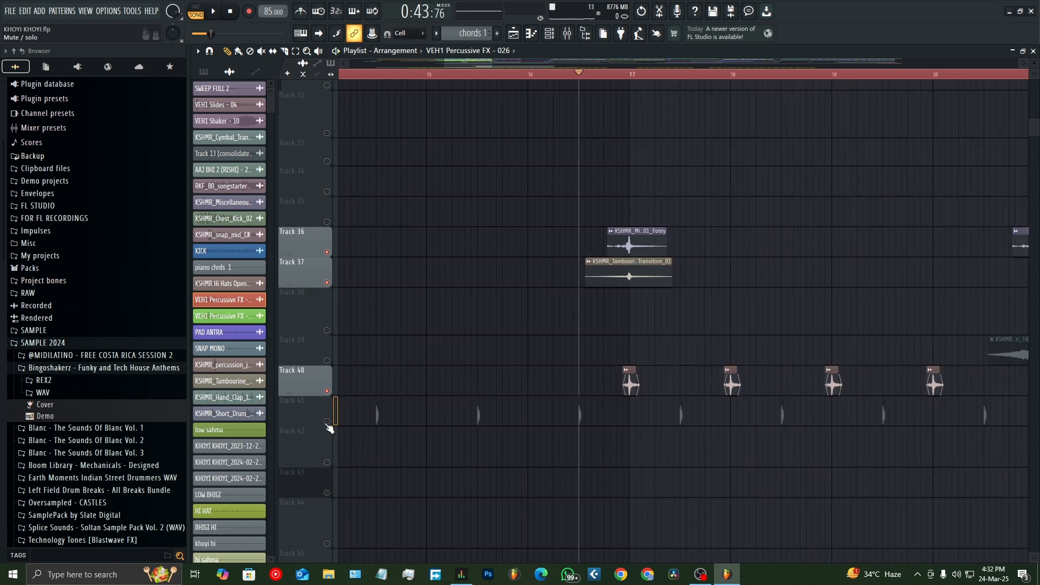
scroll(571, 449, "up", 5)
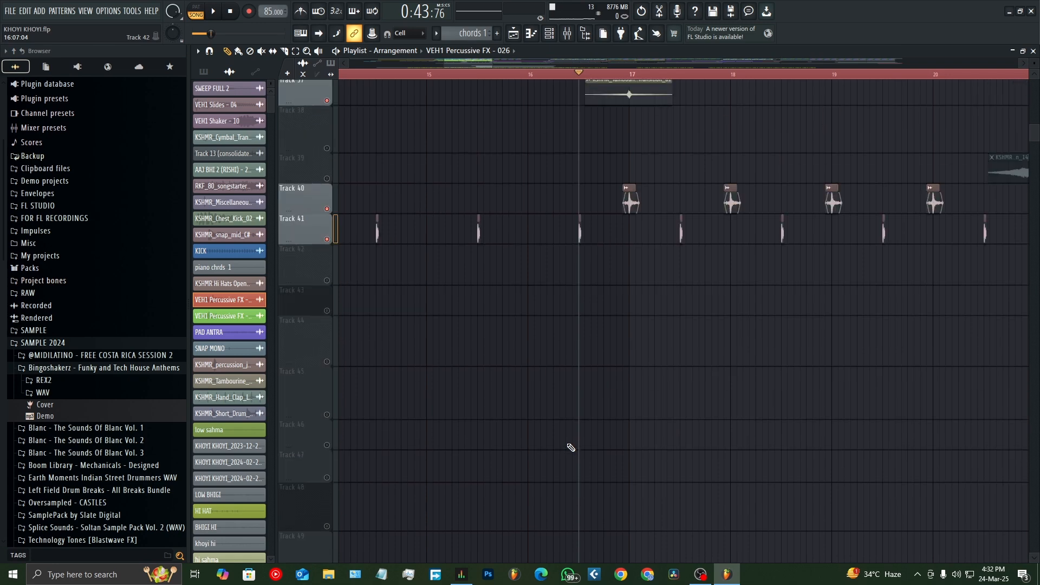
Enable Track 21 and play its short drum fill clip leading into bar 17
scroll(571, 448, "up", 5)
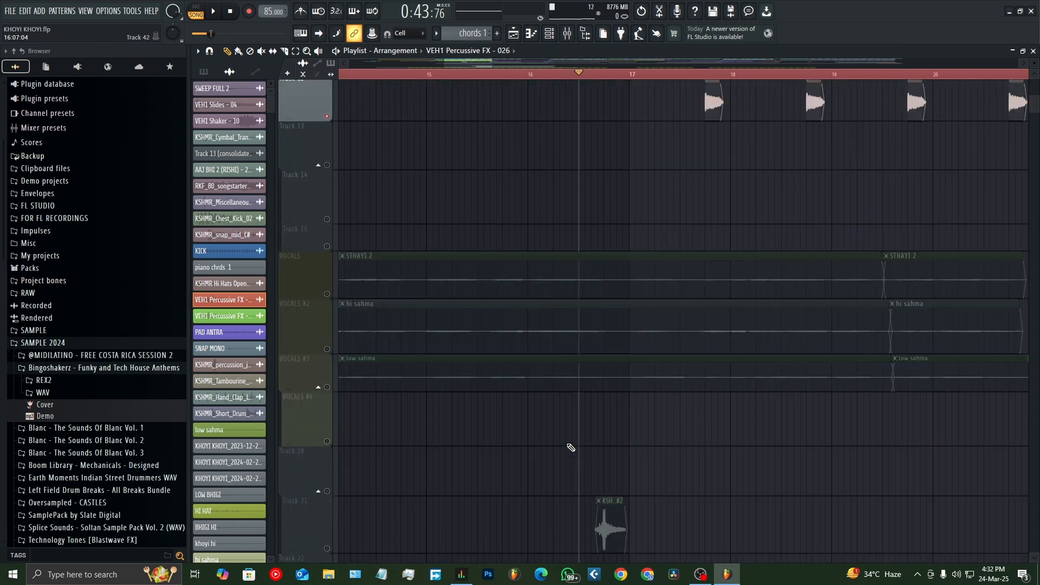
scroll(602, 332, "up", 4)
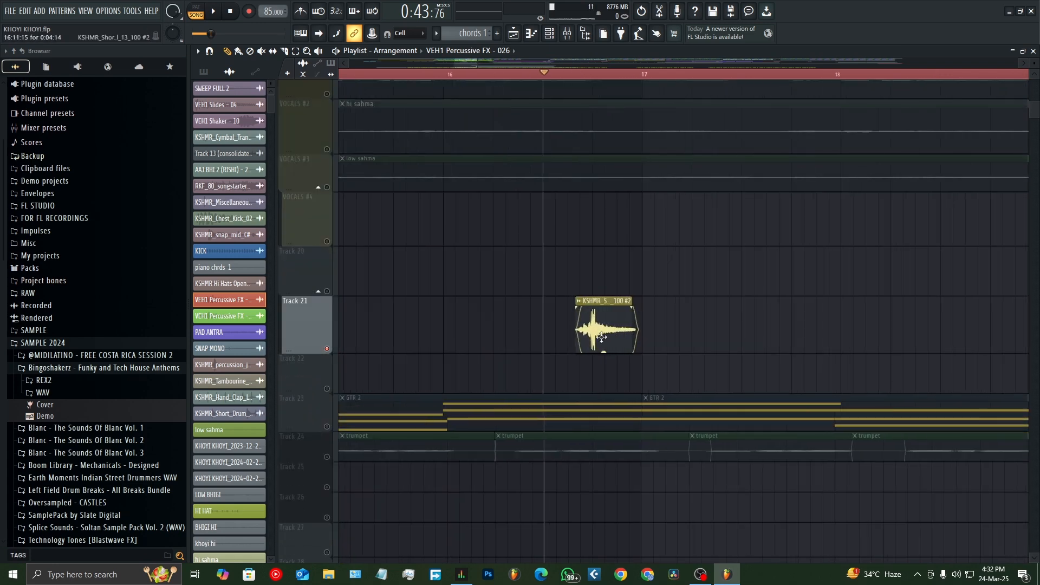
key("space")
key("space")
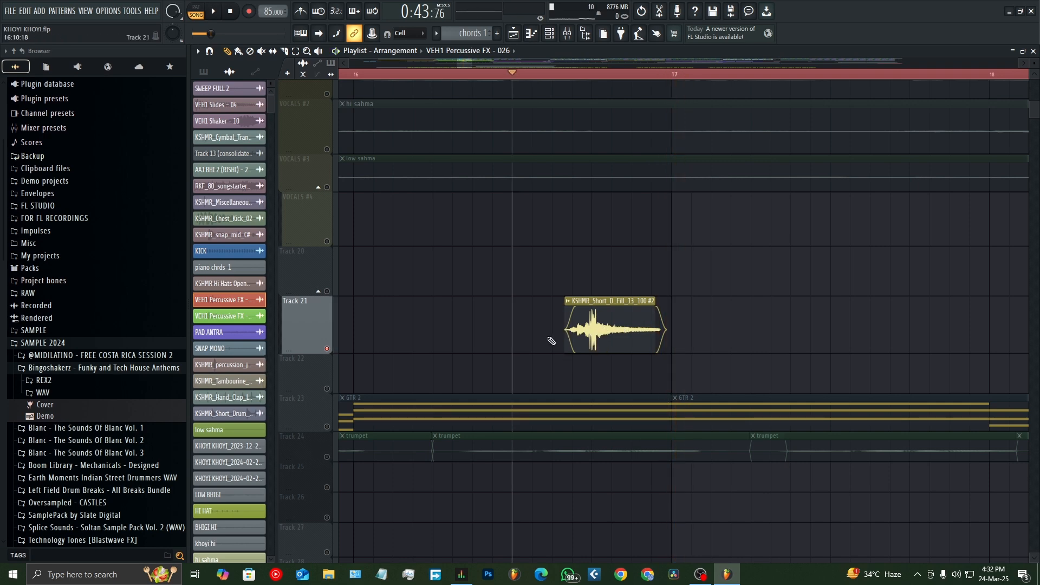
key("space")
Enable the KICK and snap tracks, and solo and unsolo Track 7 so that every track is enabled
scroll(551, 340, "up", 15)
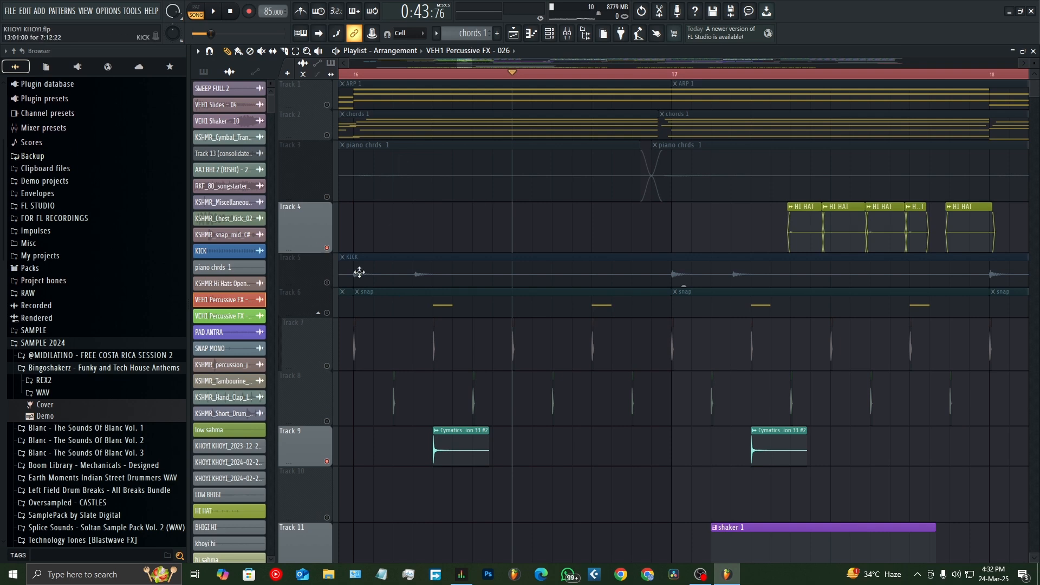
left_click(327, 282)
left_click(327, 313)
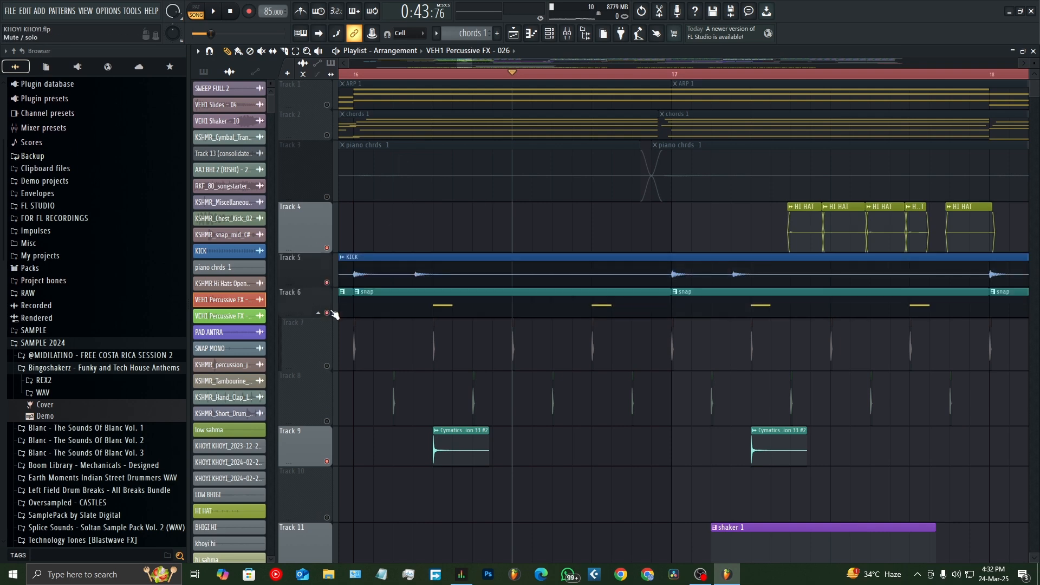
right_click(327, 368)
right_click(326, 368)
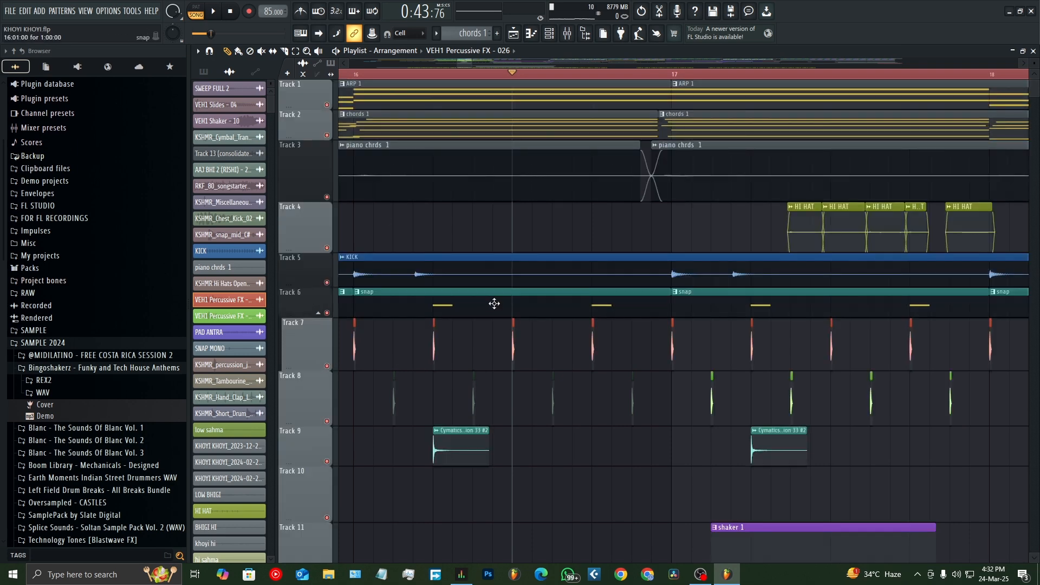
Mute the ARP 1 pattern on Track 1 and the chords 1 pattern on Track 2
scroll(494, 303, "down", 5)
scroll(542, 306, "up", 5)
left_click(327, 106)
left_click(327, 135)
scroll(401, 359, "down", 8)
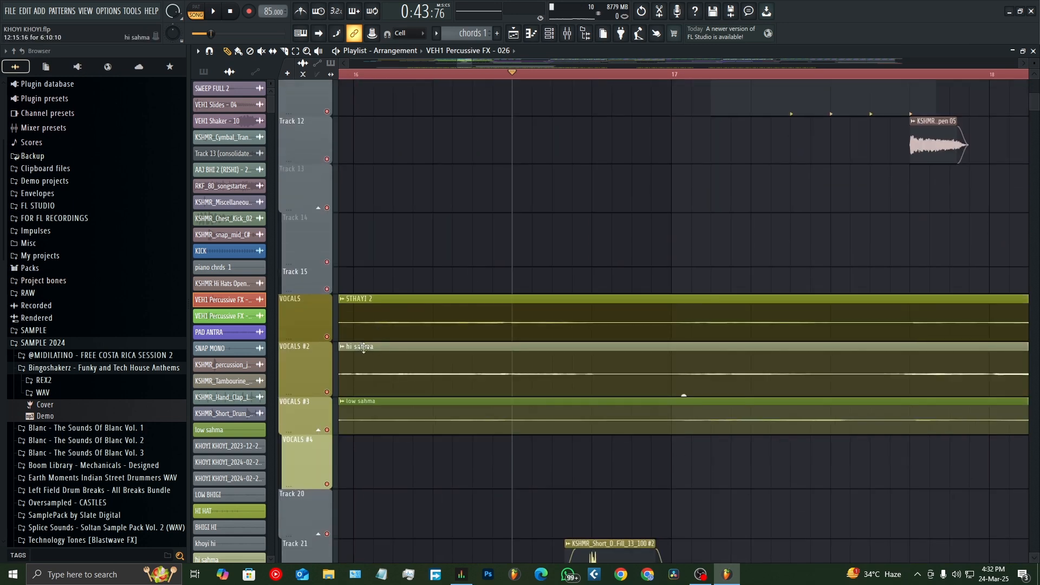
Mute the VOCALS, VOCALS #2 and VOCALS #3 tracks
left_click(326, 336)
left_click(327, 392)
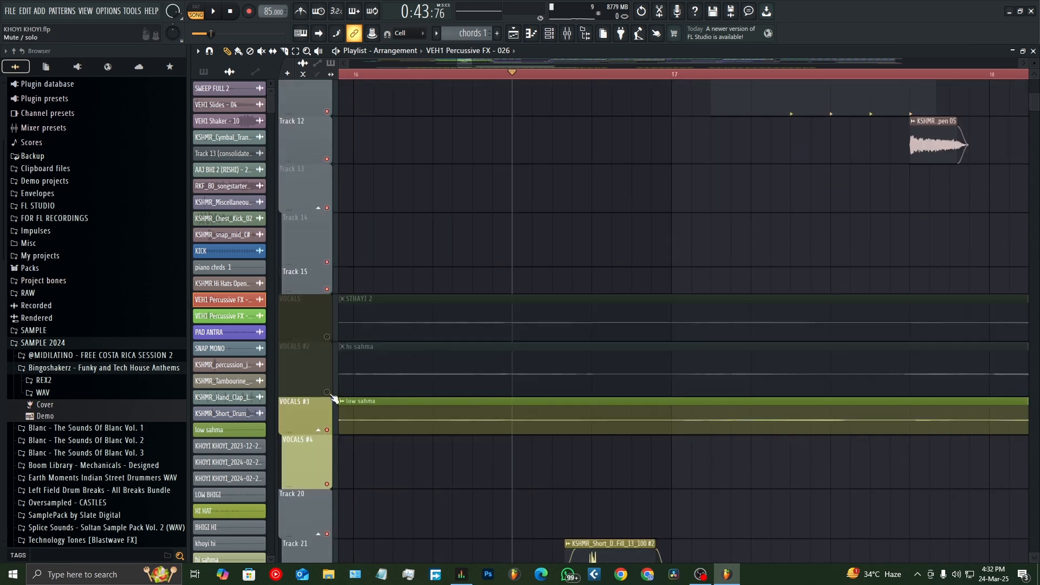
left_click(327, 430)
scroll(364, 420, "down", 8)
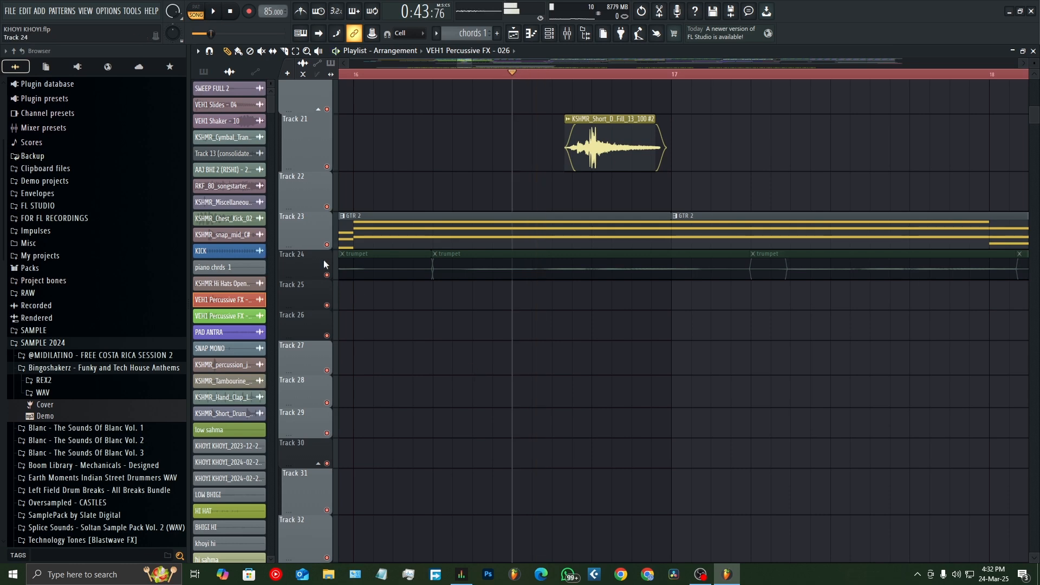
Mute the GTR 2 pattern on Track 23 and the BASS pattern on Track 52
left_click(327, 245)
scroll(417, 412, "down", 20)
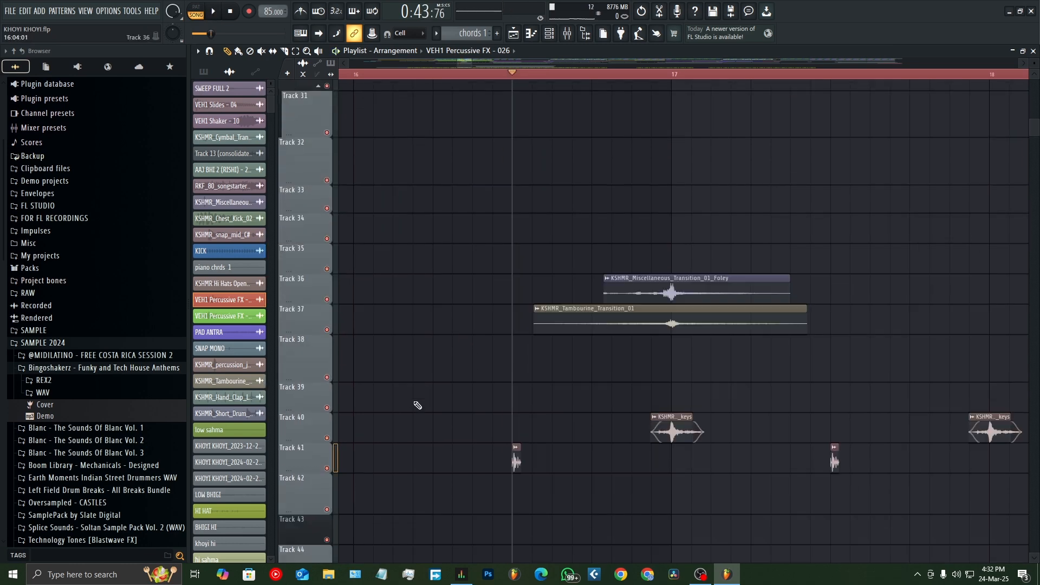
left_click(329, 395)
Play the remaining percussion tracks together from the middle of bar 16
key("space")
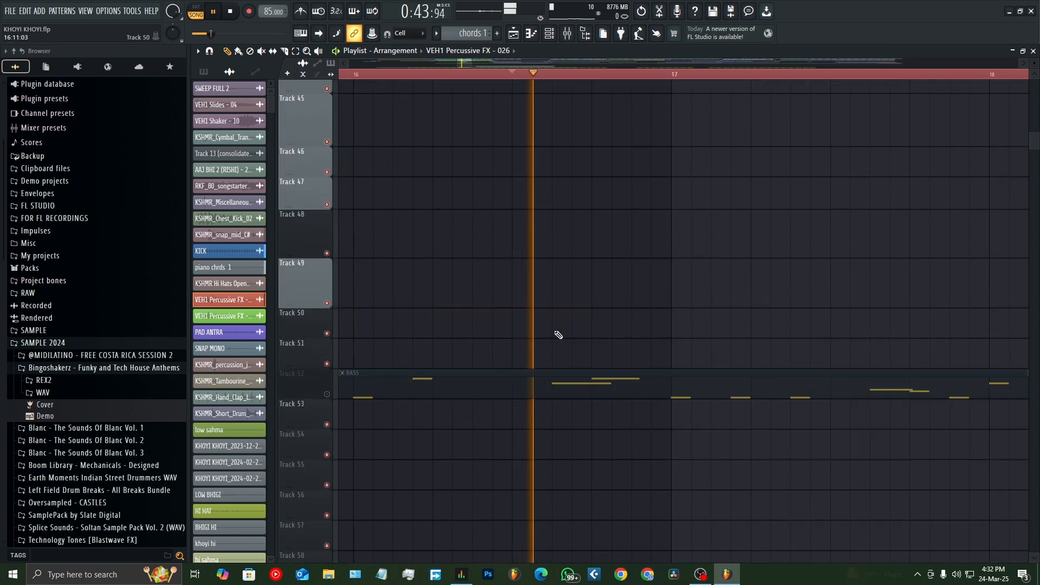
scroll(559, 333, "up", 10)
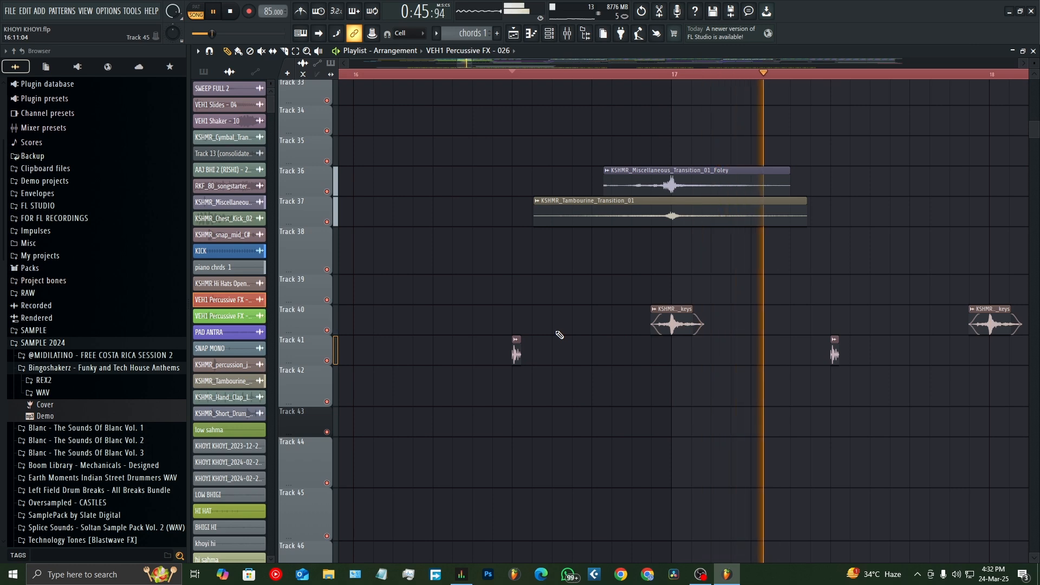
scroll(560, 335, "down", 2)
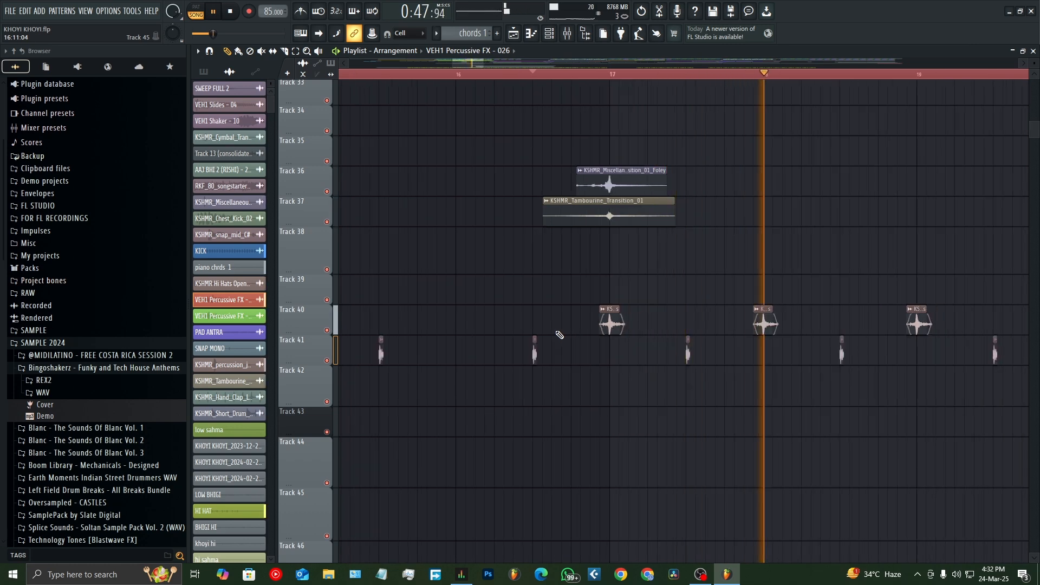
scroll(558, 333, "down", 4)
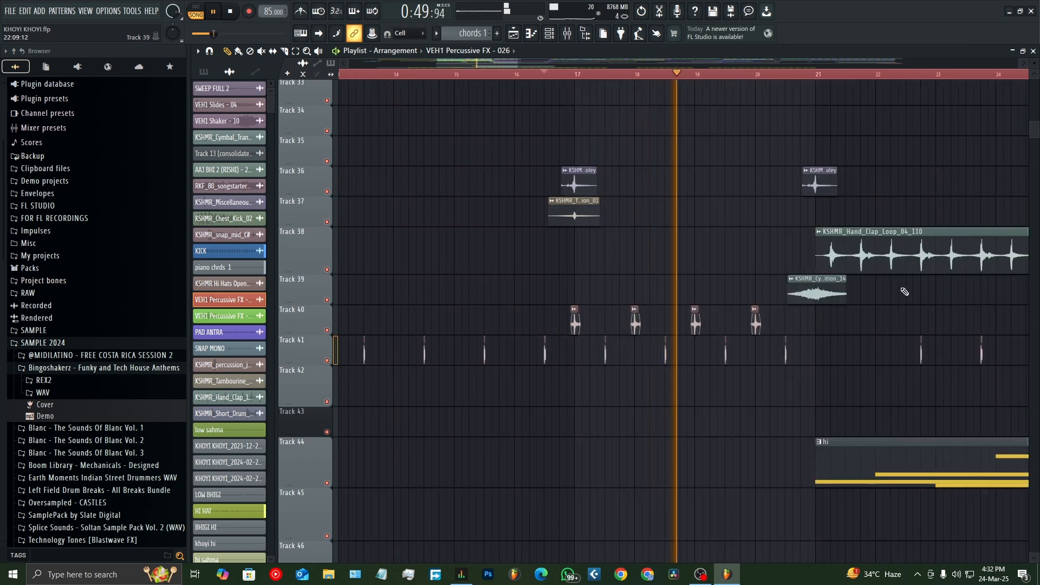
scroll(610, 302, "down", 3)
scroll(755, 324, "up", 4)
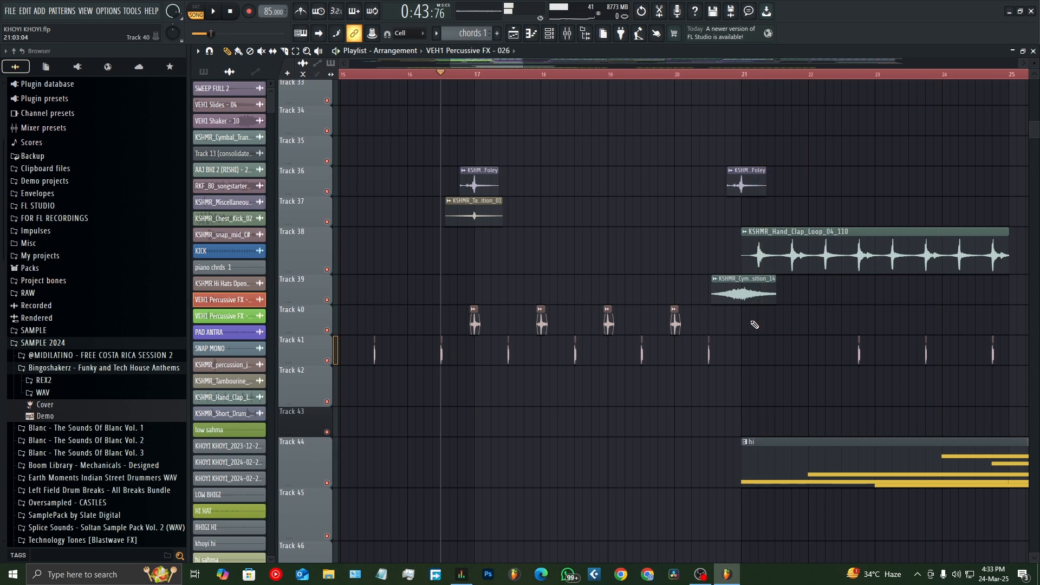
Set the playhead just before bar 13 and solo the BASS pattern on Track 52
scroll(678, 311, "down", 5)
scroll(488, 318, "up", 11)
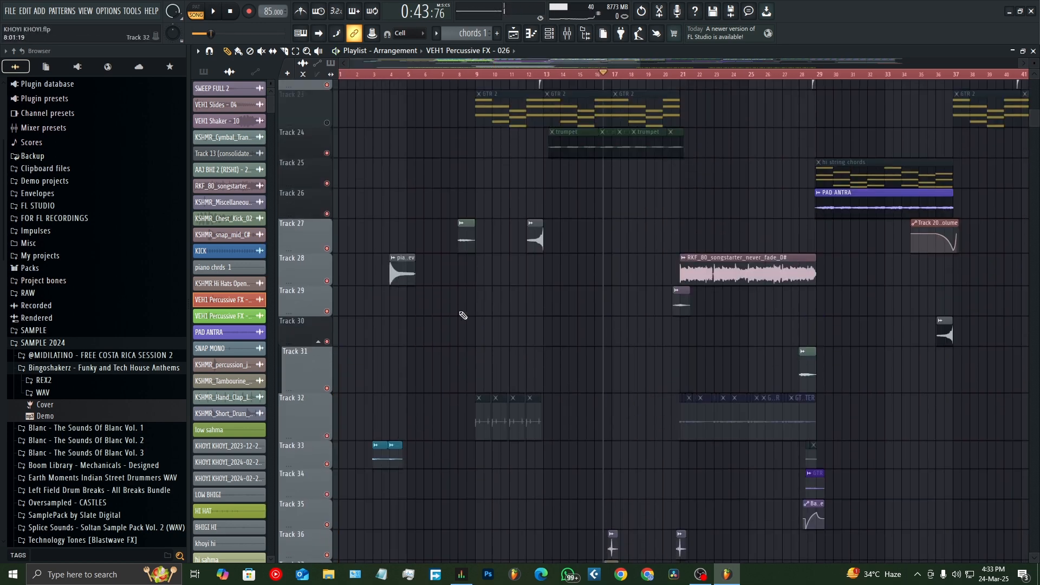
scroll(460, 314, "down", 15)
scroll(504, 317, "down", 2)
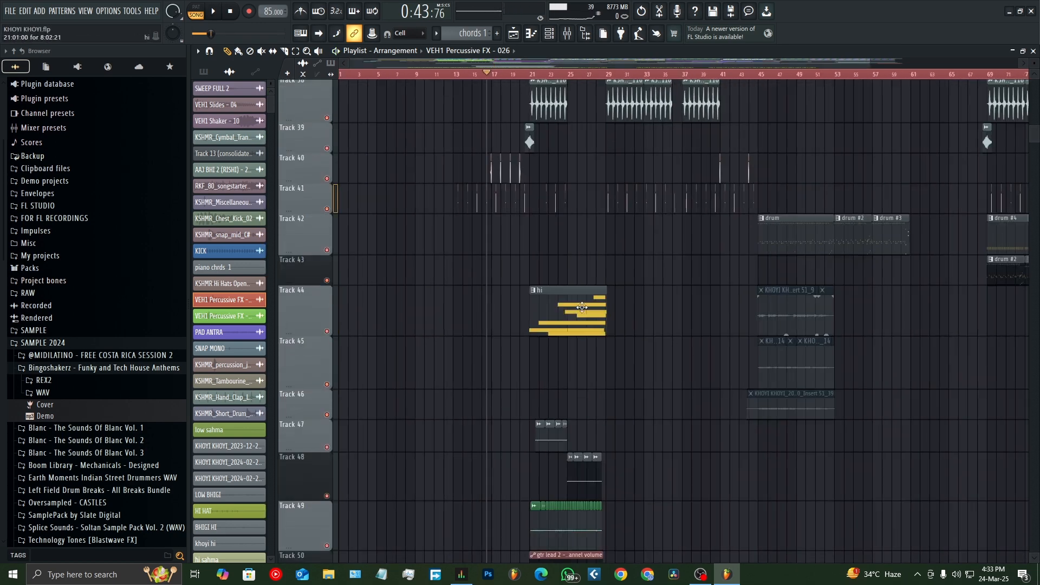
scroll(433, 331, "down", 6)
scroll(418, 326, "up", 8)
scroll(458, 295, "down", 1)
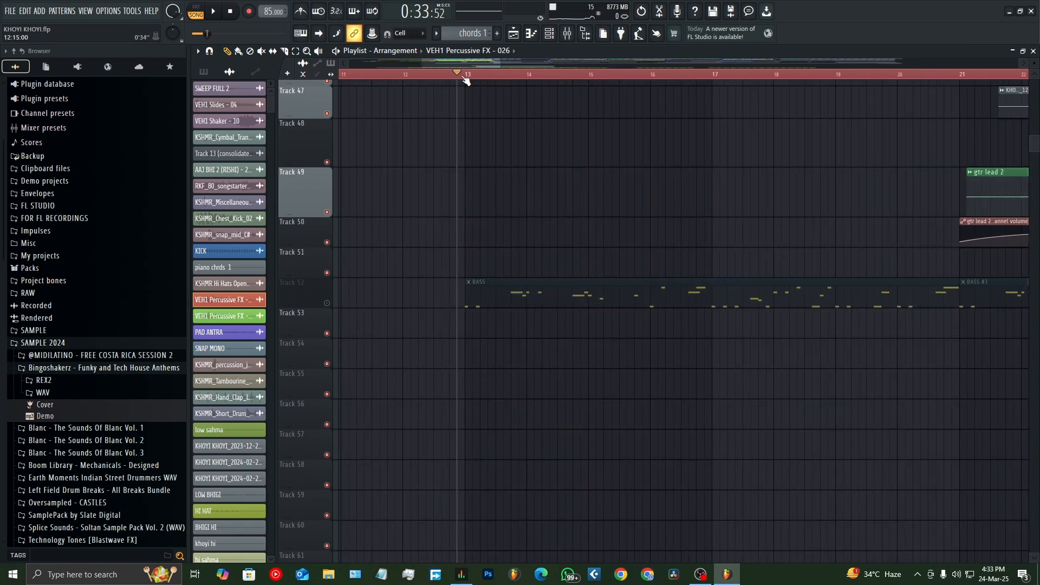
right_click(327, 304)
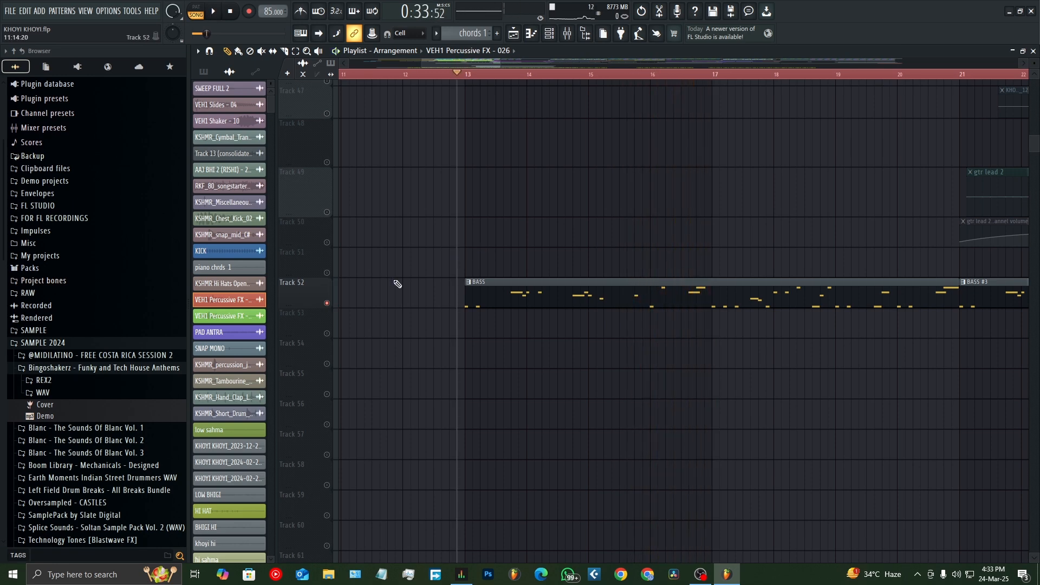
Clear the solo on Track 52 so every track is enabled, and play the arrangement from just before bar 13
right_click(327, 304)
key("space")
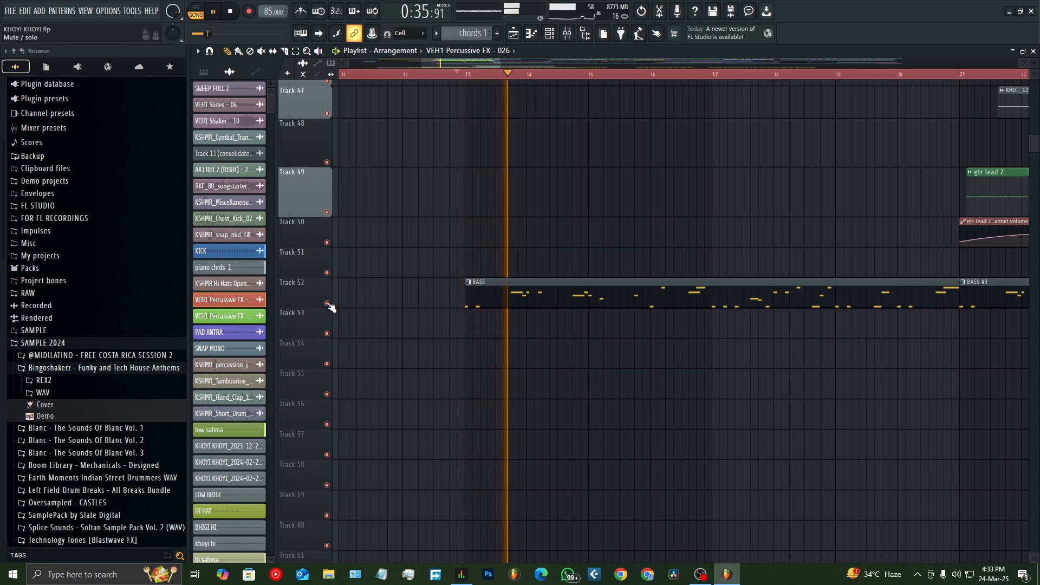
Mute the VOCALS, VOCALS #2 and VOCALS #3 tracks during playback, and listen to the arrangement without them until near bar 18
scroll(331, 308, "up", 5)
scroll(330, 307, "up", 15)
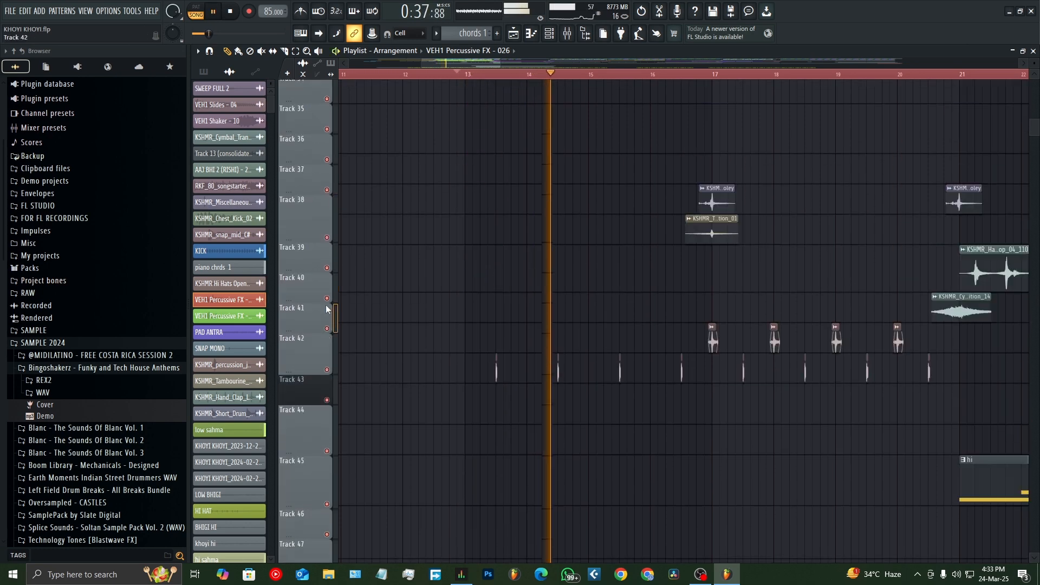
scroll(333, 292, "up", 3)
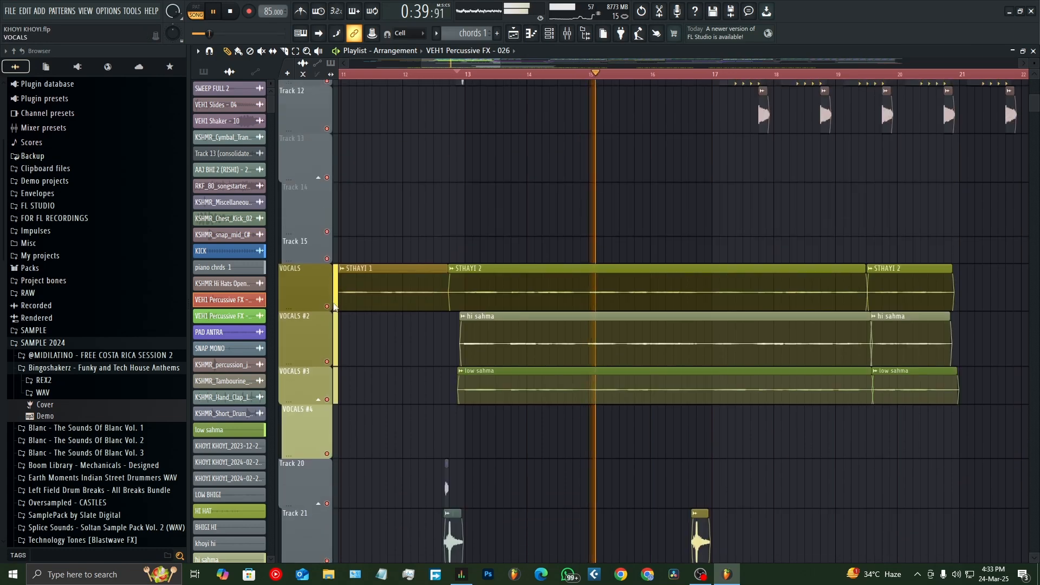
left_click(332, 311)
left_click(332, 347)
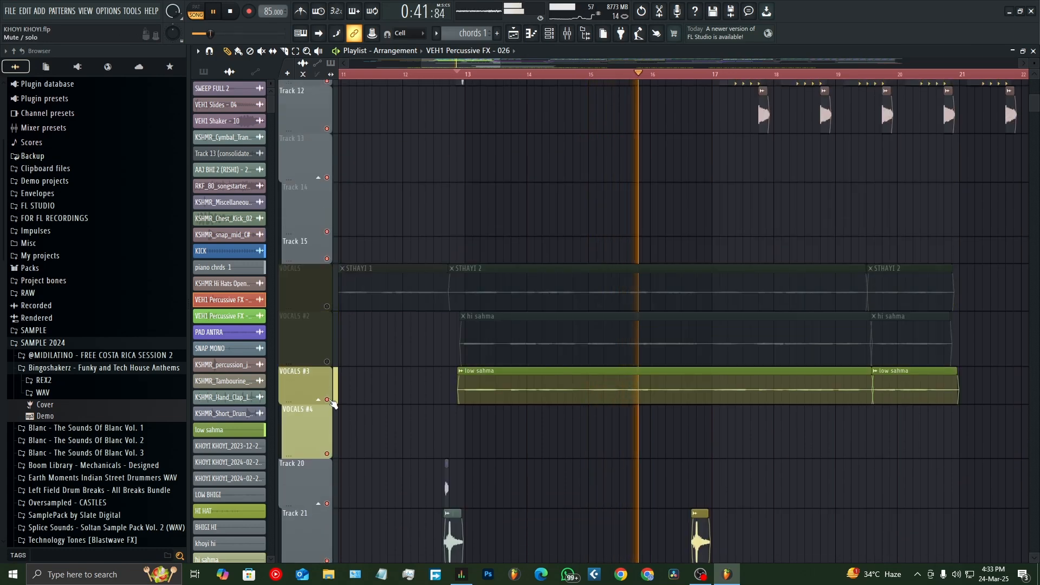
left_click(332, 401)
scroll(330, 395, "down", 15)
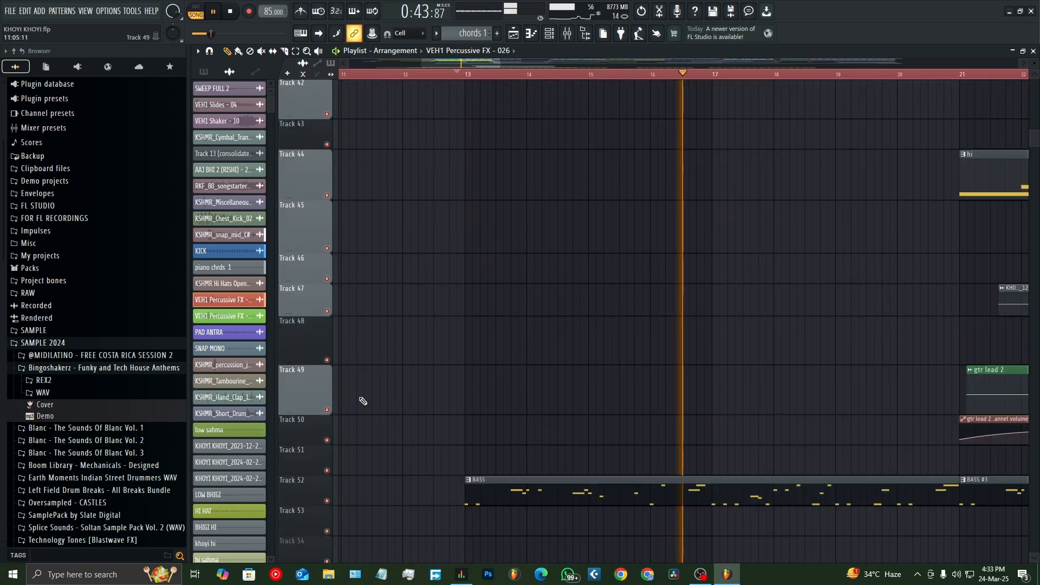
scroll(363, 401, "down", 4)
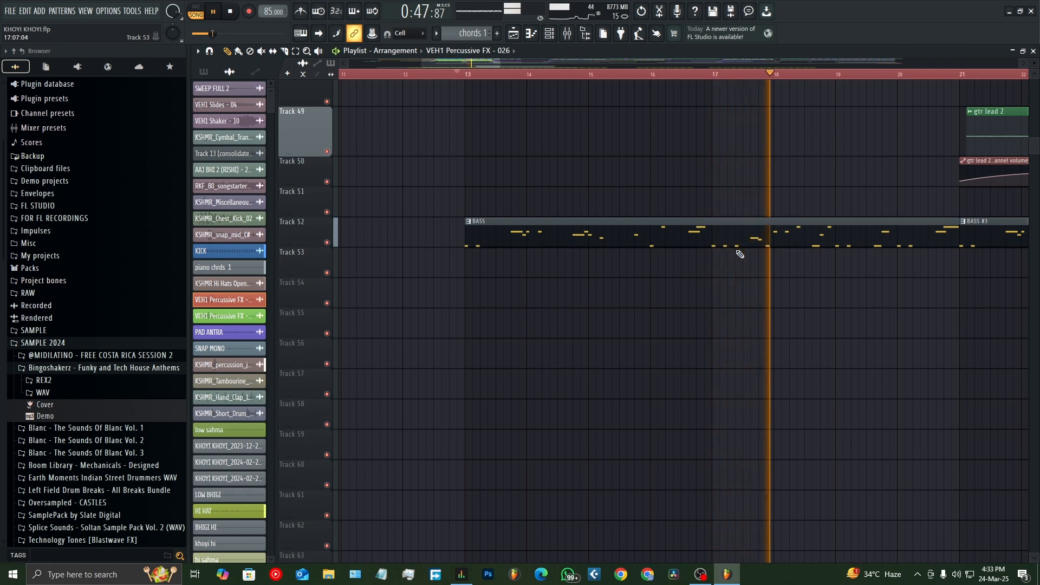
key("space")
Re-enable the VOCALS, VOCALS #2 and VOCALS #3 tracks together with every other track
scroll(594, 325, "up", 1)
scroll(593, 326, "up", 15)
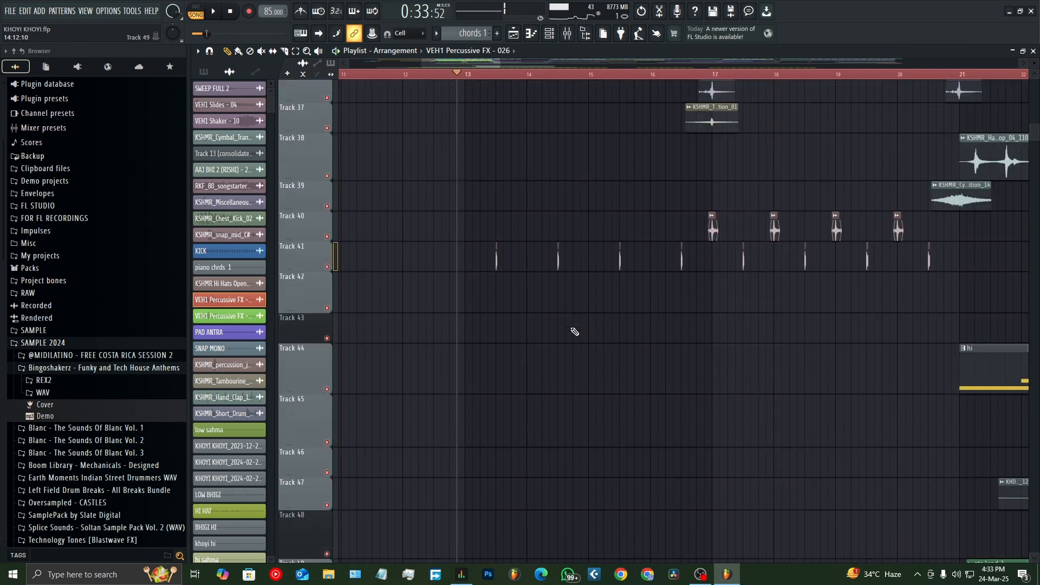
scroll(560, 336, "up", 3)
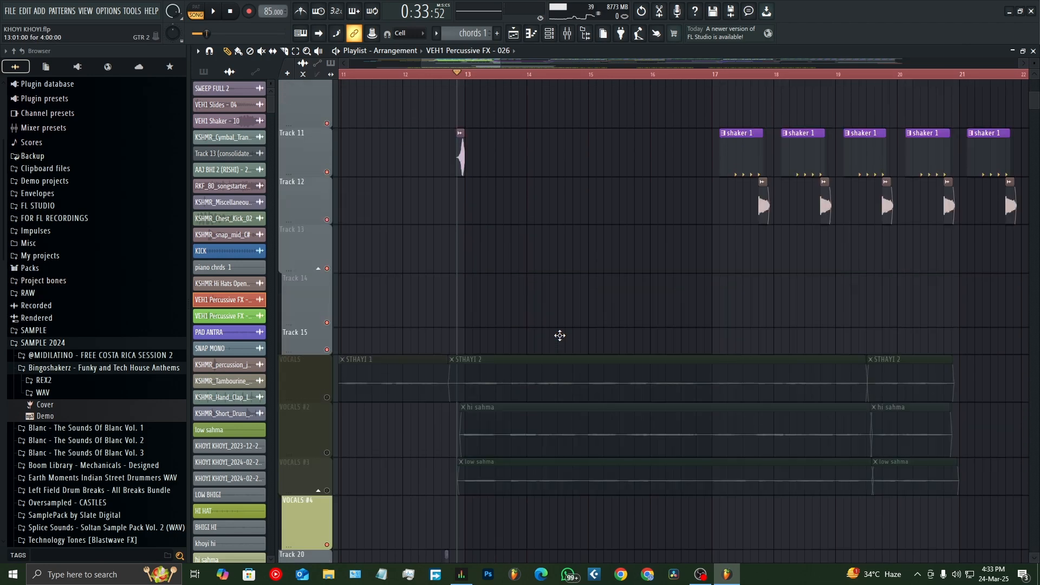
scroll(377, 307, "down", 2)
right_click(327, 246)
right_click(328, 246)
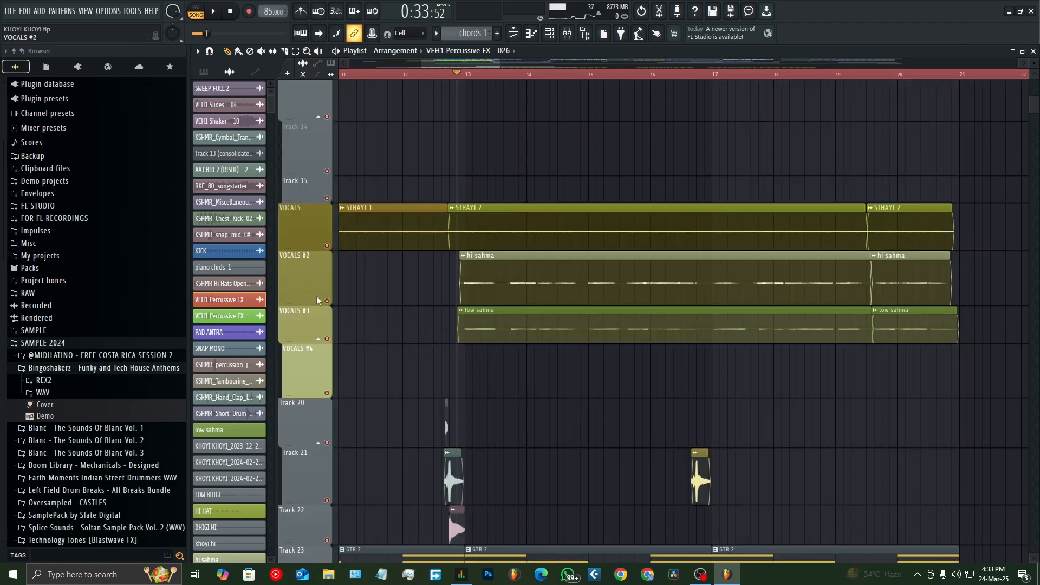
Place the playhead before bar 13, just ahead of the STHAYI 2 clip, and solo the VOCALS track
scroll(612, 348, "down", 3)
scroll(545, 340, "down", 2)
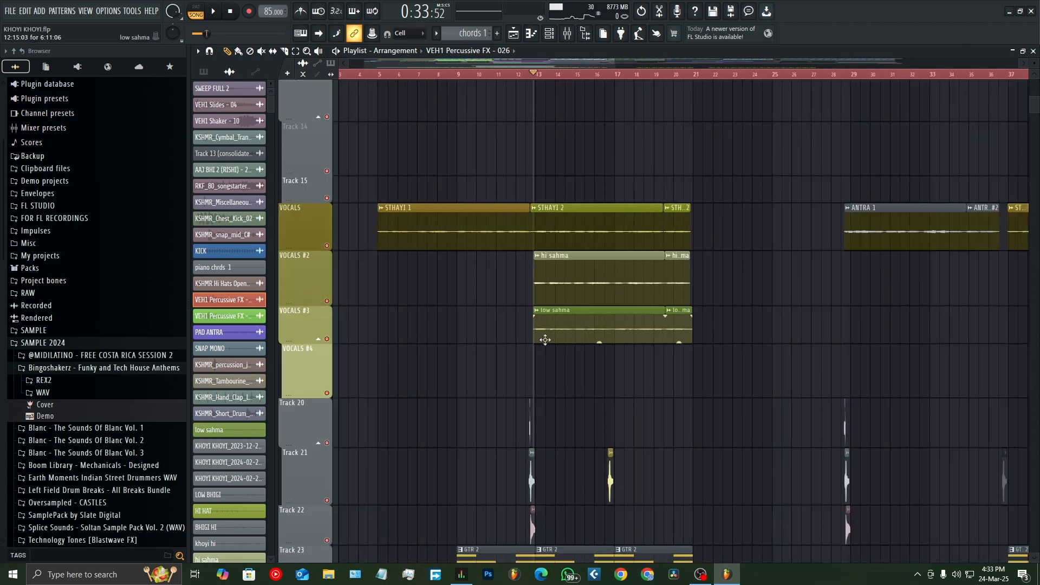
scroll(546, 340, "up", 4)
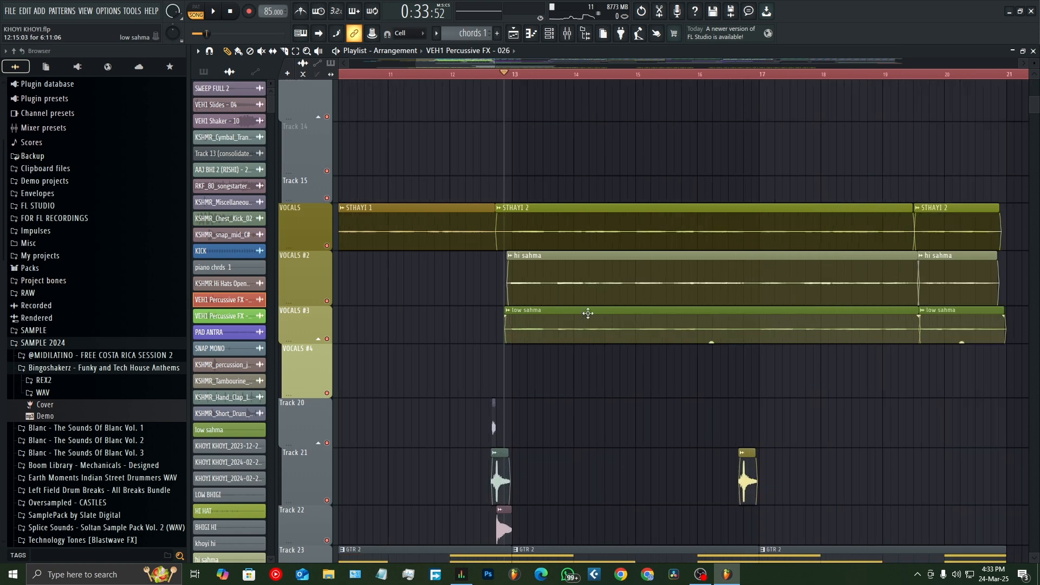
scroll(492, 296, "up", 2)
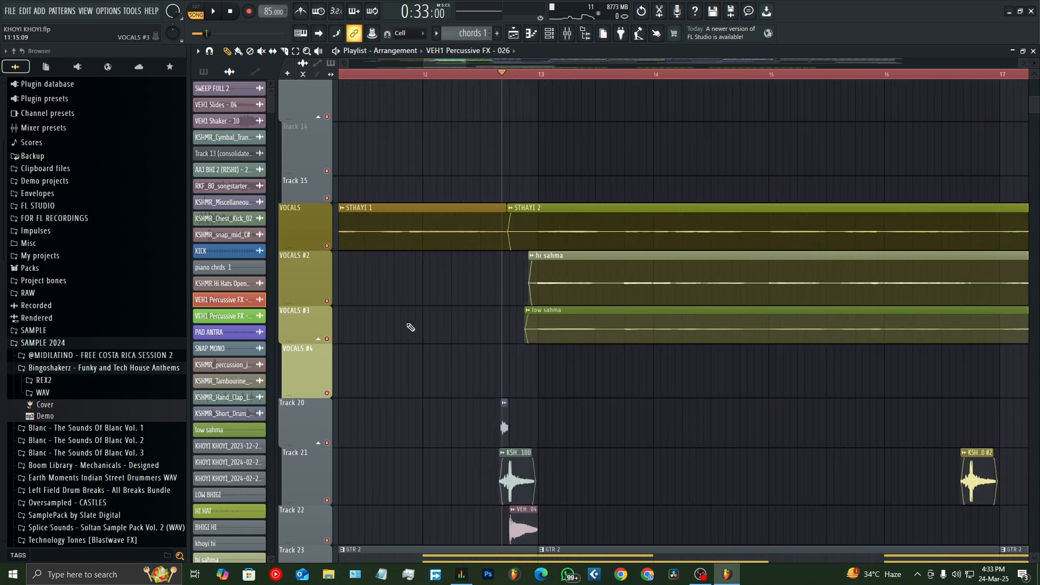
right_click(327, 246)
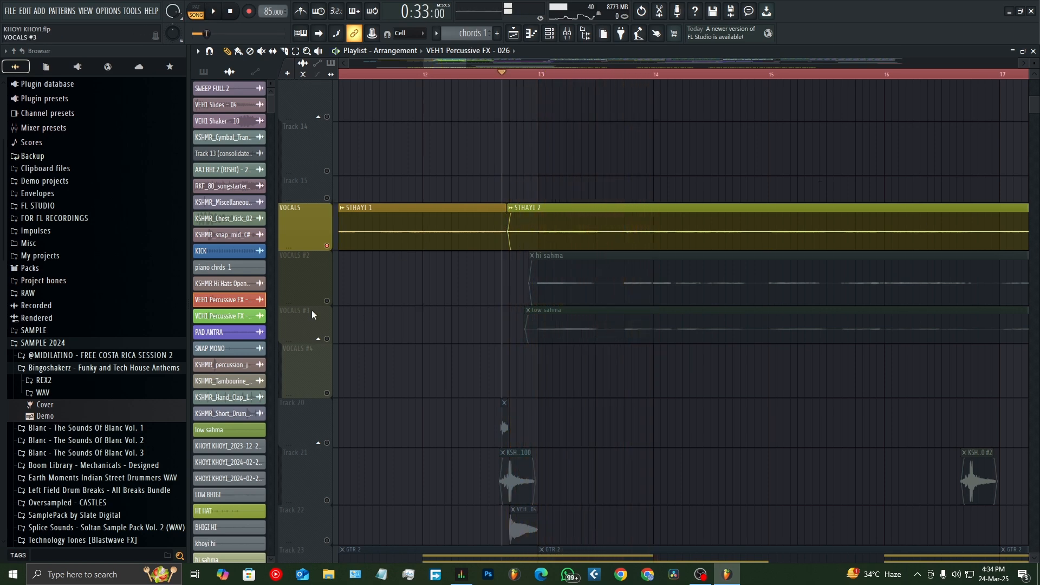
Solo the hi sahma clip's track VOCALS #2 and play it, and switch the solo to VOCALS #3
left_click(328, 302)
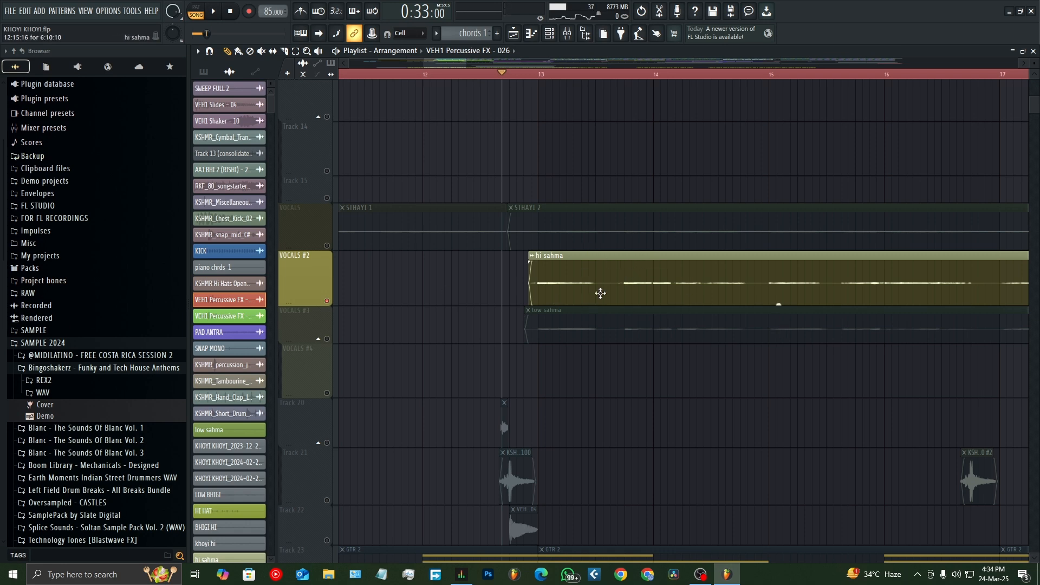
key("space")
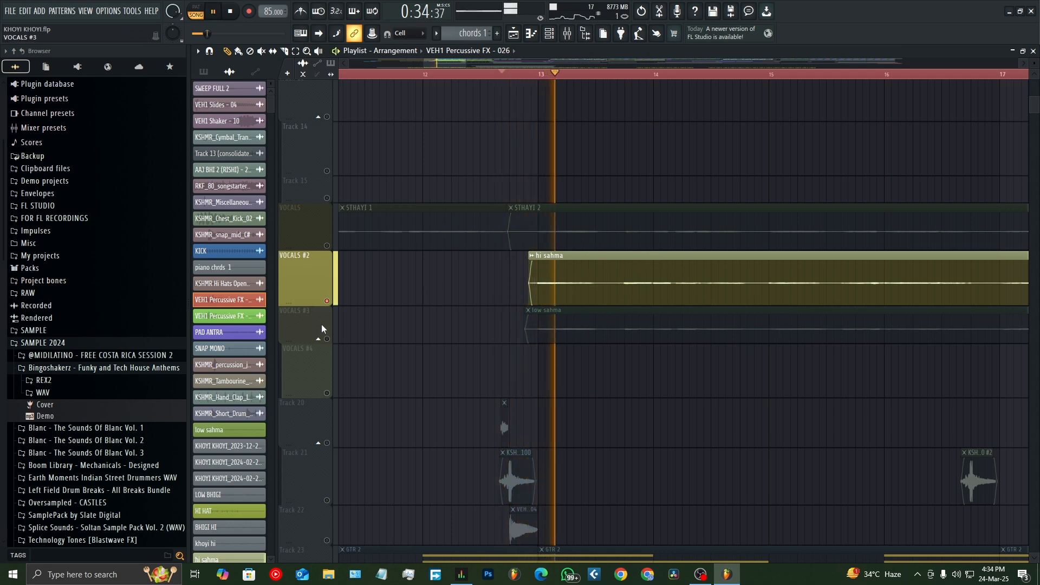
left_click(327, 339)
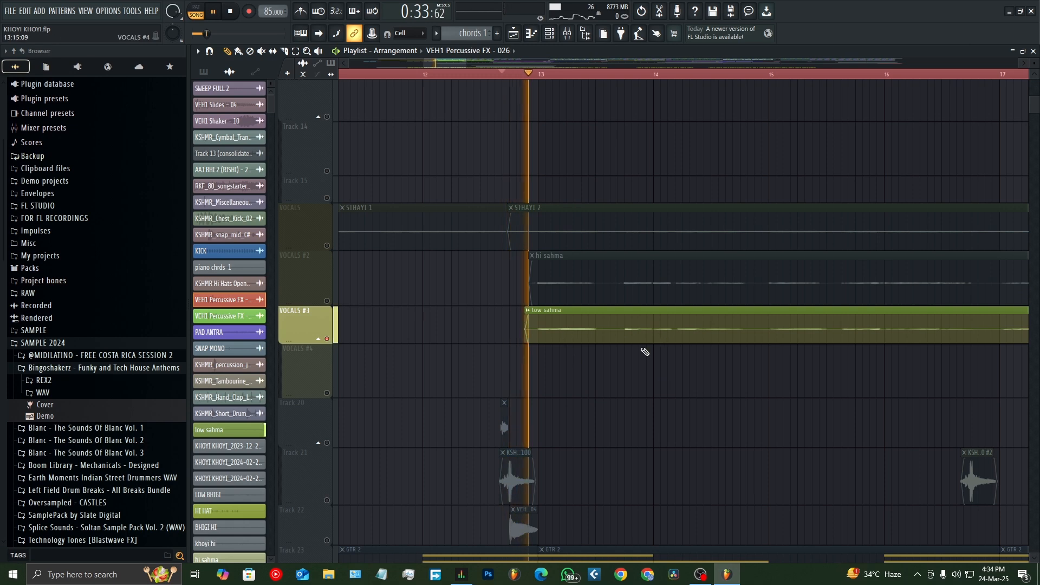
Enable VOCALS #2 and VOCALS alongside the soloed VOCALS #3, and play the three vocal layers together from before bar 13
left_click(328, 301, "ctrl")
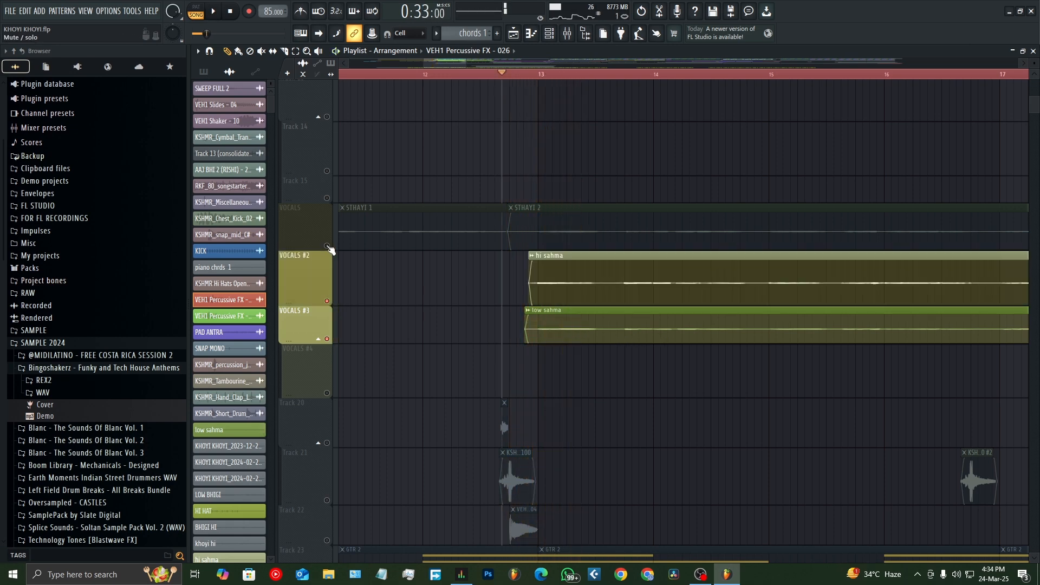
left_click(327, 246, "ctrl")
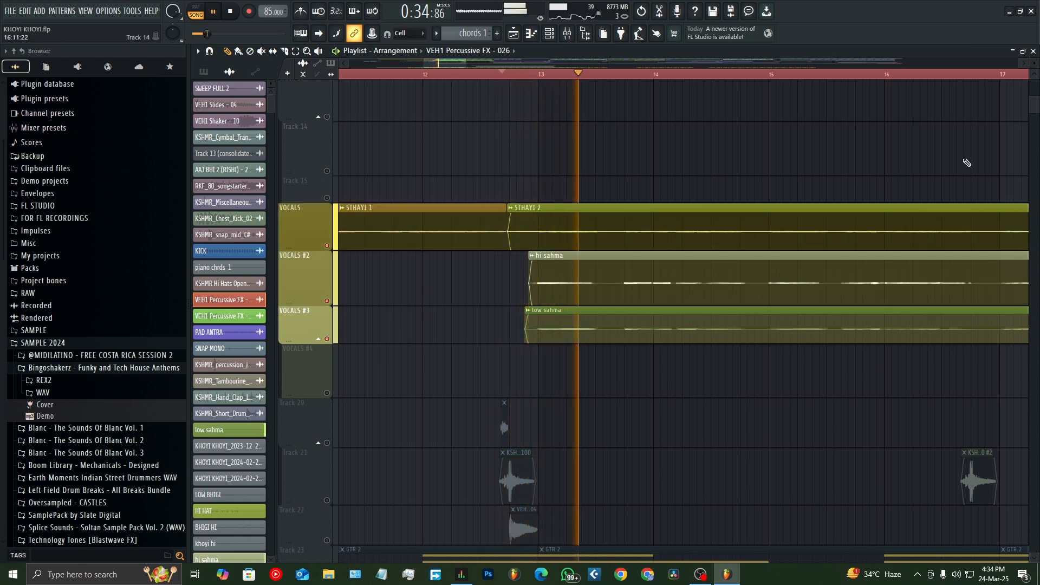
scroll(638, 277, "down", 4)
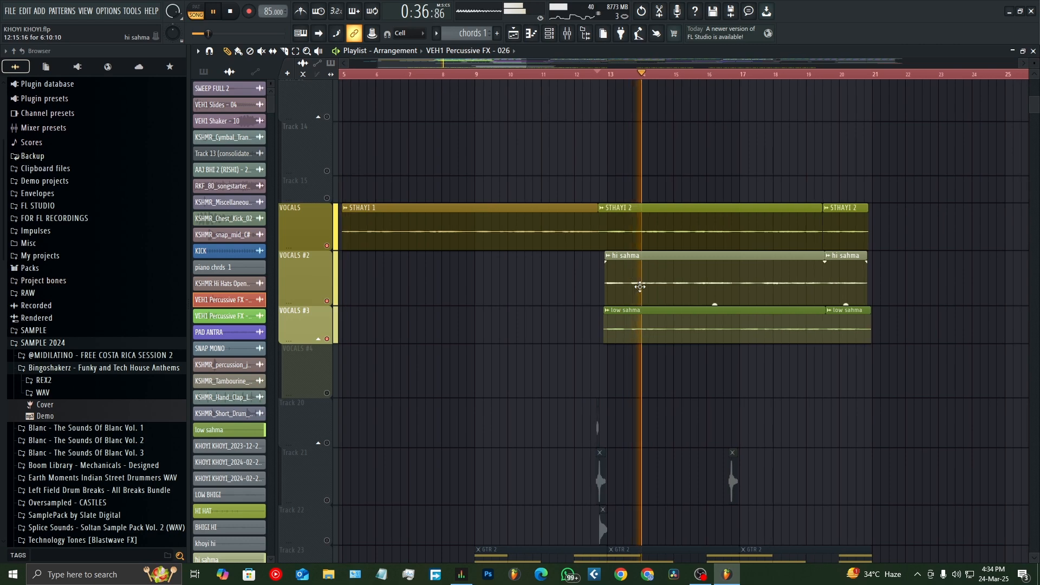
scroll(639, 282, "up", 4)
key("space")
Clear the solo on the vocal tracks so every track plays again
scroll(639, 296, "down", 5)
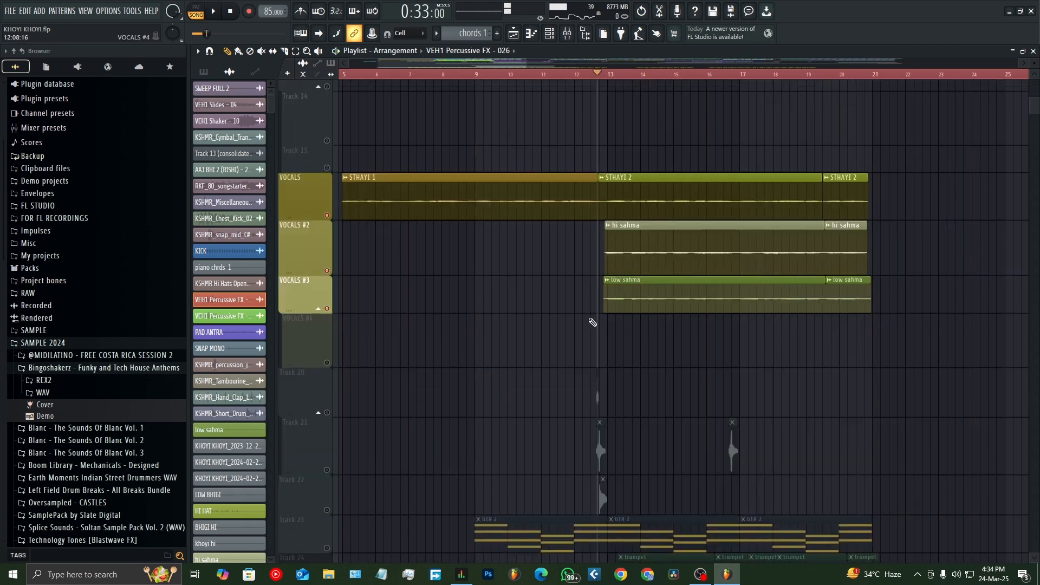
scroll(641, 320, "up", 3)
scroll(645, 326, "up", 5)
scroll(713, 334, "up", 8)
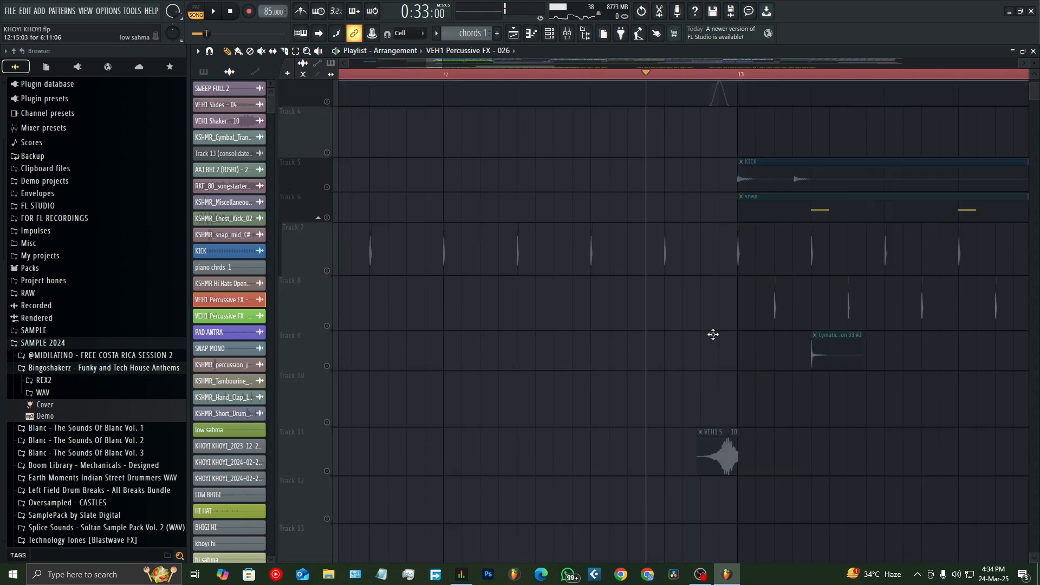
scroll(713, 337, "down", 7)
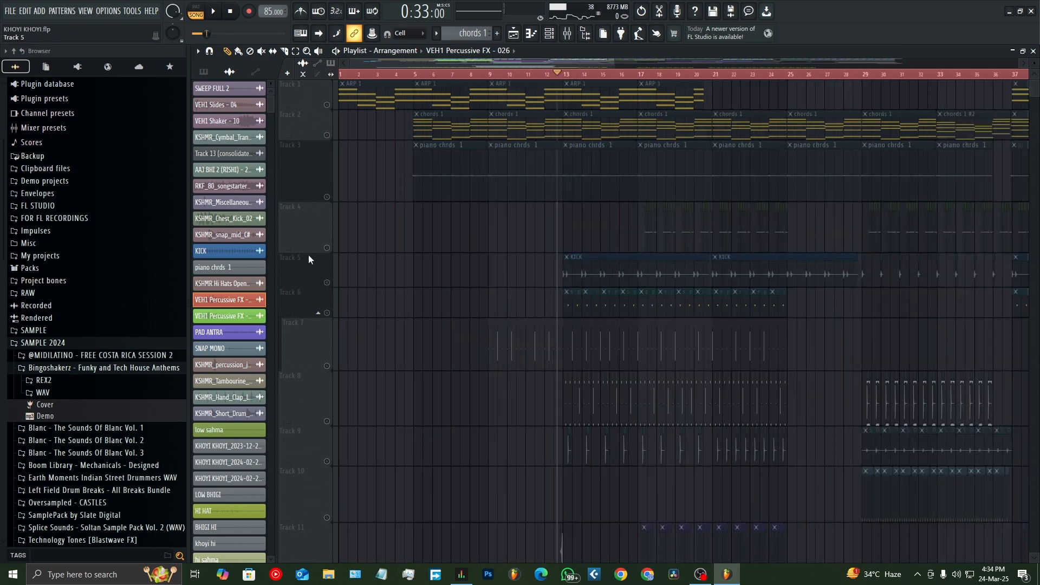
scroll(356, 277, "down", 5)
scroll(352, 282, "down", 6)
scroll(353, 153, "up", 5)
Play the intro from the start of bar 1 to just before the GTR FILLER clips on Track 33
left_click(367, 76)
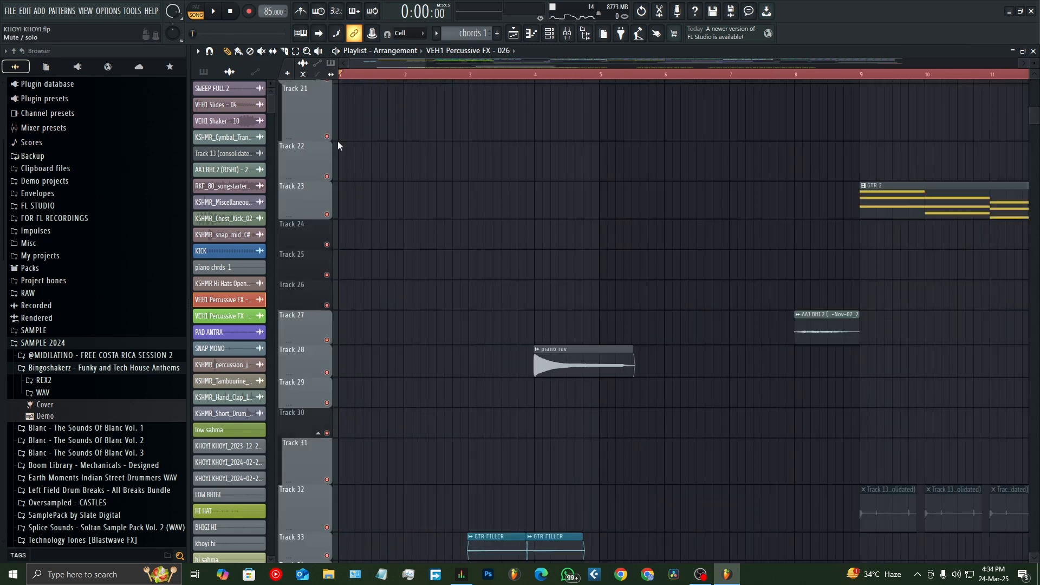
key("space")
scroll(415, 212, "down", 4)
scroll(379, 220, "up", 2)
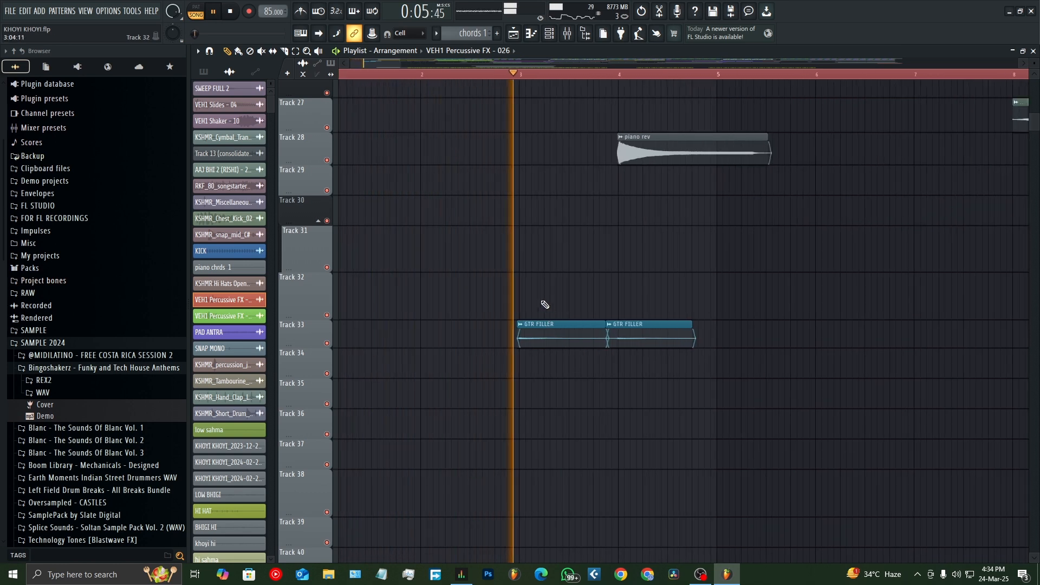
key("space")
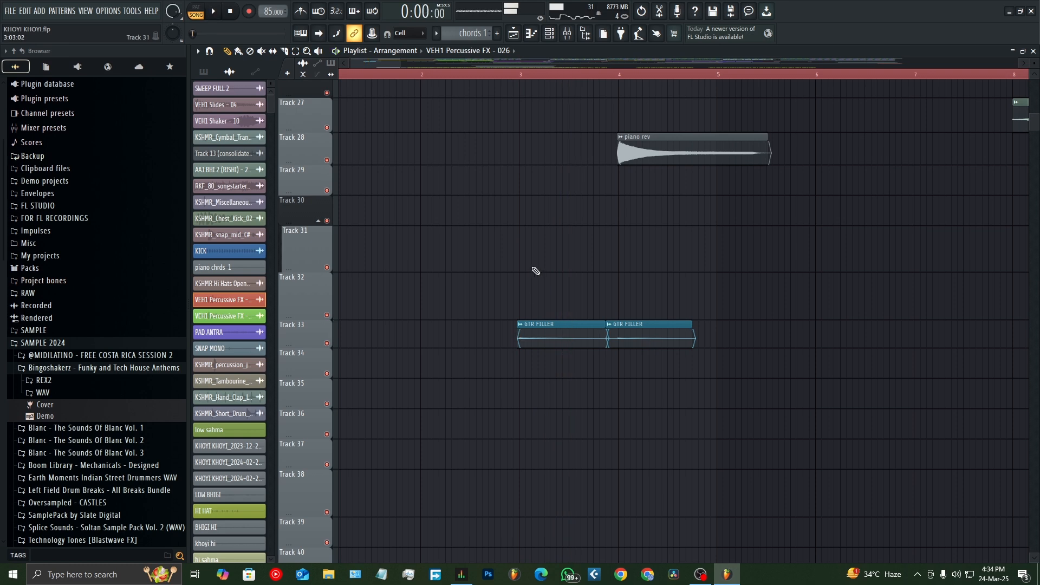
Solo Track 33 and play its GTR FILLER clips from just before bar 3
right_click(331, 344)
key("space")
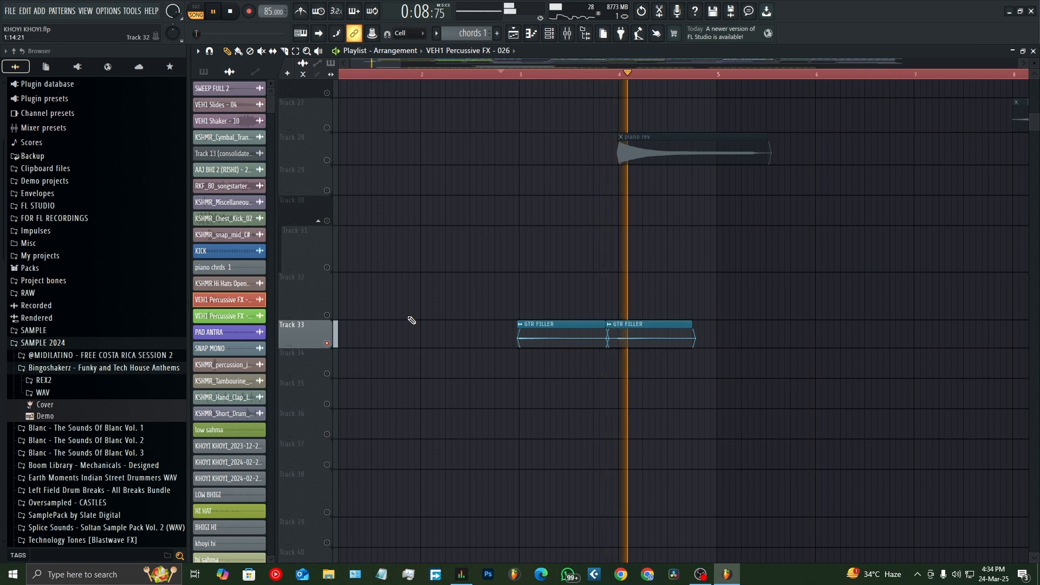
key("space")
Solo Track 28 and play its piano rev clip from just before bar 4
right_click(327, 161)
key("space")
left_click(607, 71)
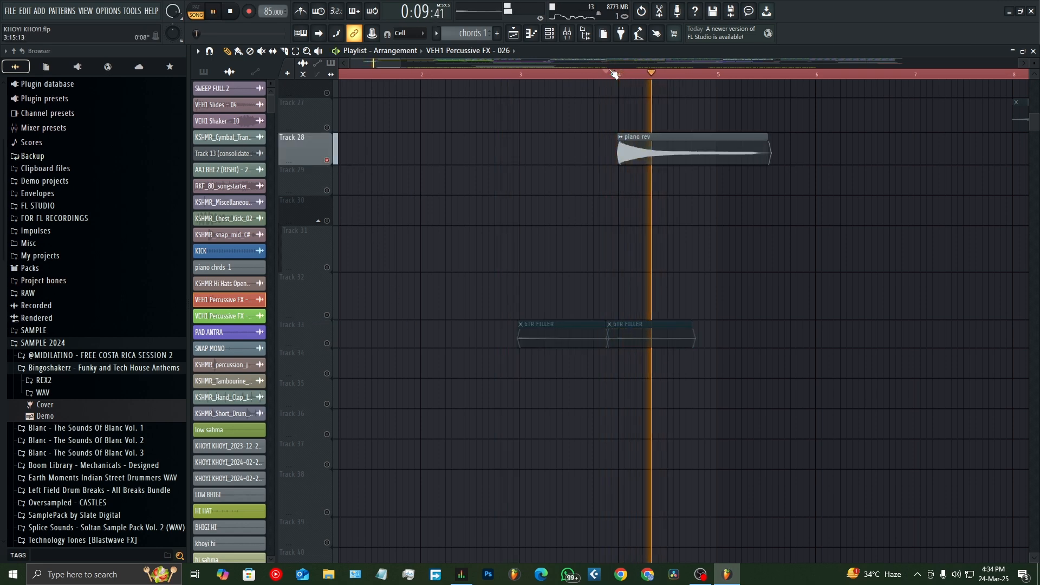
key("space")
Clear the solo on Track 28 and play the intro with the piano rev and GTR FILLER clips together
right_click(327, 160)
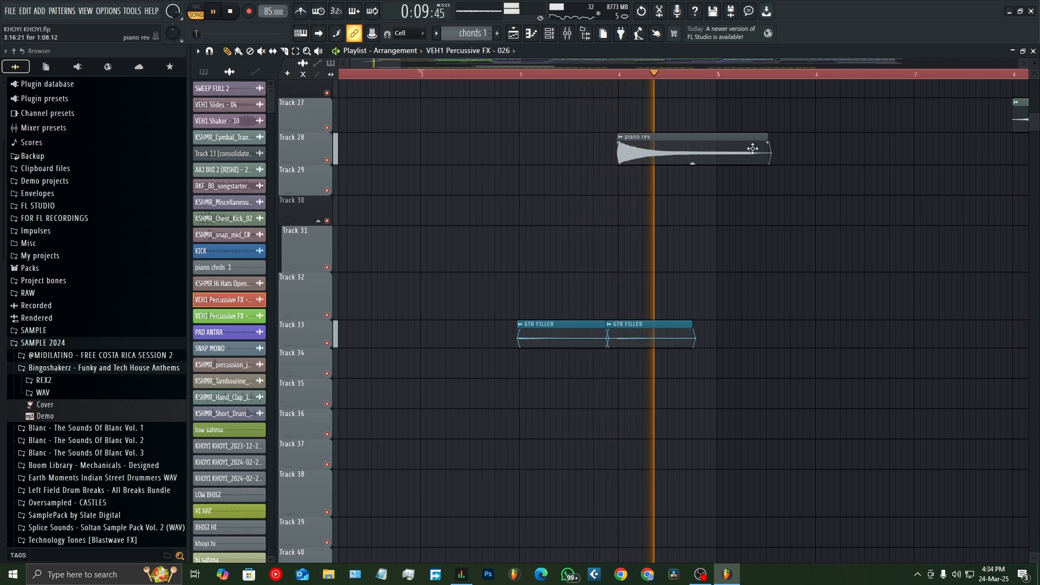
scroll(731, 302, "down", 3)
key("space")
Play the arrangement from just before bar 5, and move the playhead back to bar 2
scroll(607, 320, "up", 15)
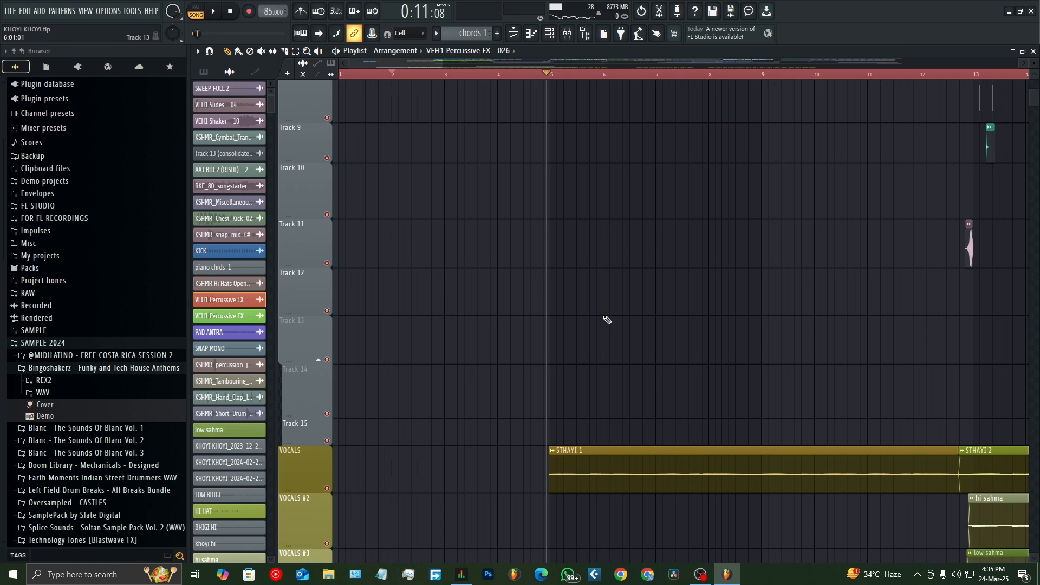
scroll(607, 319, "up", 5)
key("space")
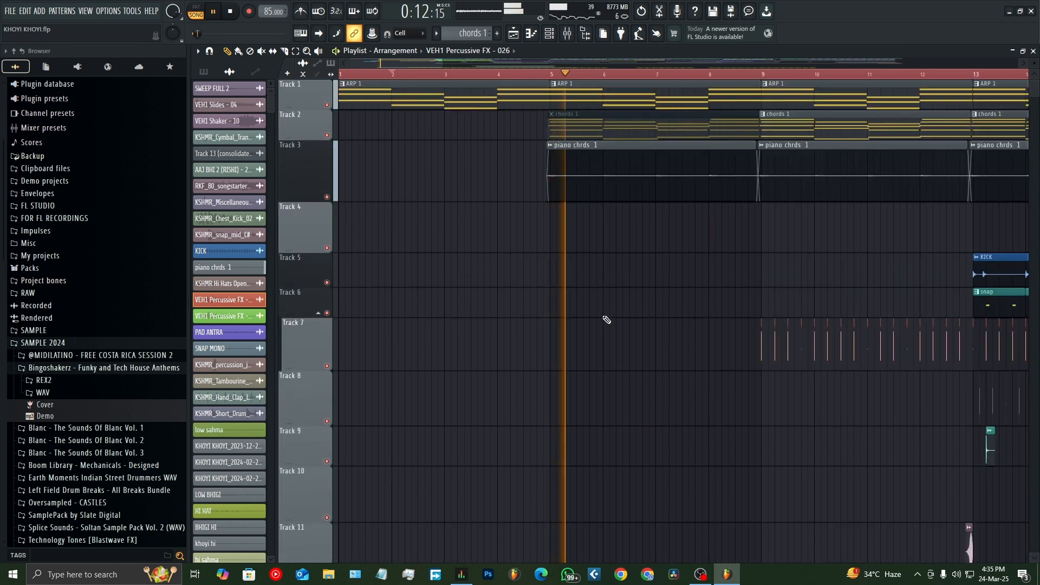
key("space")
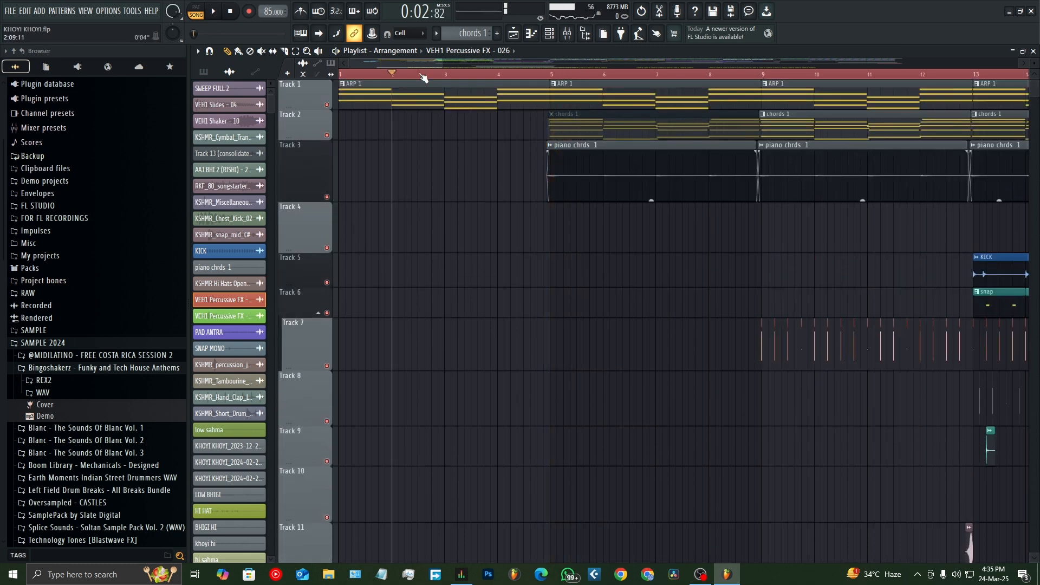
Look over the whole arrangement across all tracks, and return to the upper tracks around bars 17 to 33
scroll(511, 268, "down", 4, "ctrl")
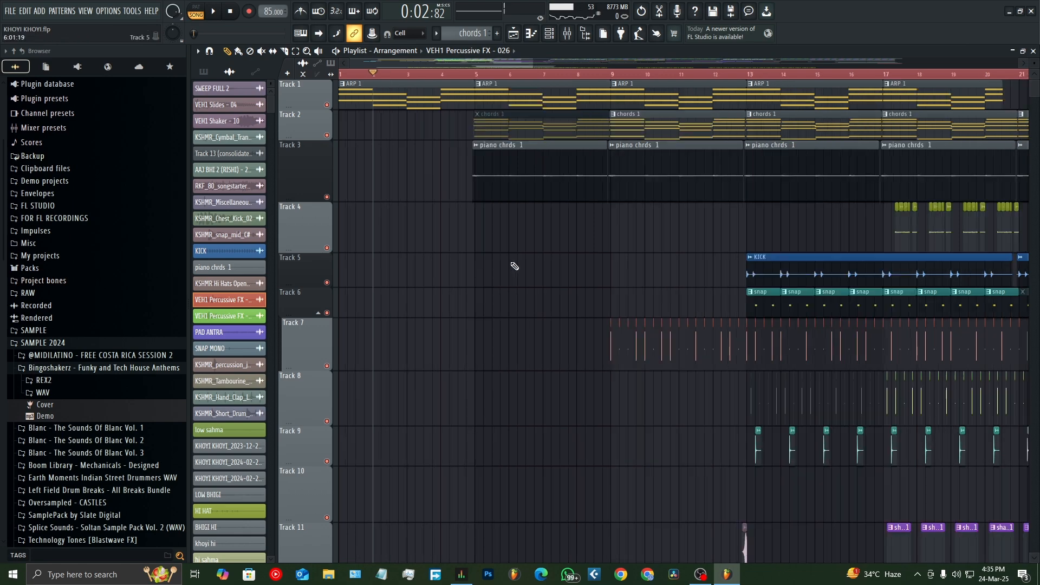
scroll(511, 267, "down", 8)
scroll(511, 267, "down", 10)
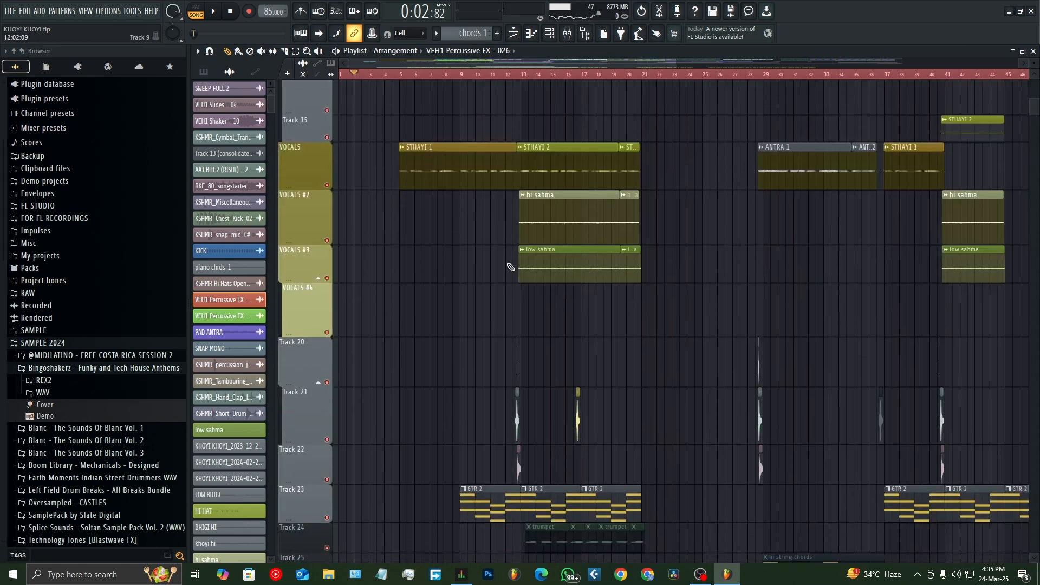
scroll(511, 265, "down", 3)
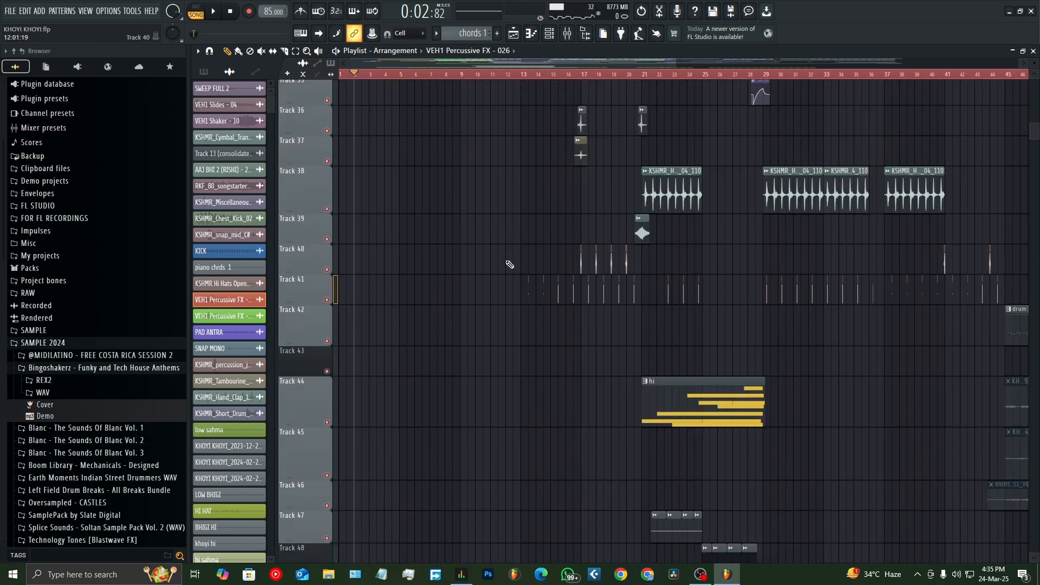
scroll(499, 264, "down", 3, "ctrl")
scroll(402, 265, "up", 6)
scroll(466, 249, "up", 10)
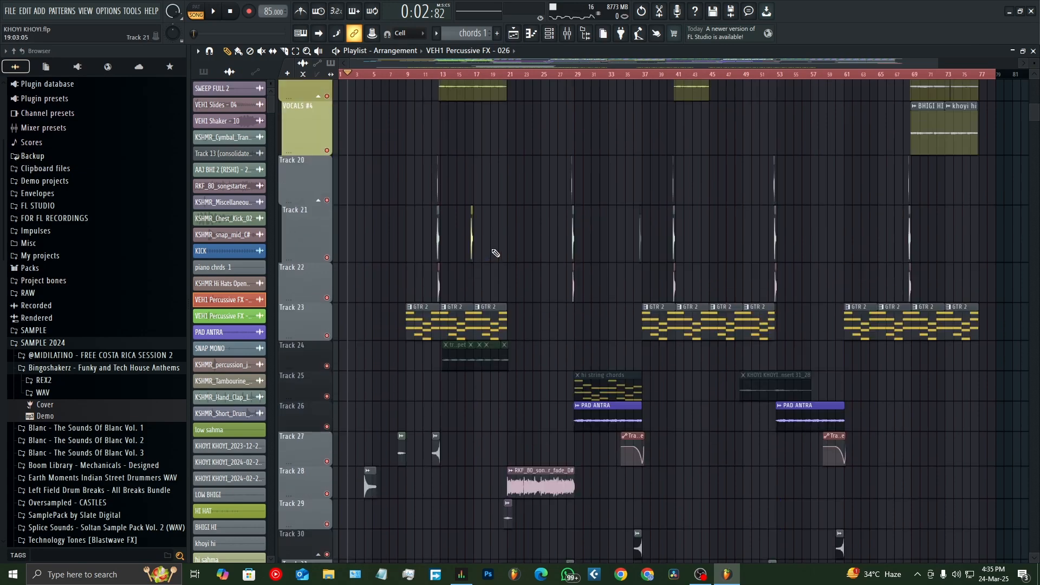
scroll(515, 171, "up", 5, "ctrl")
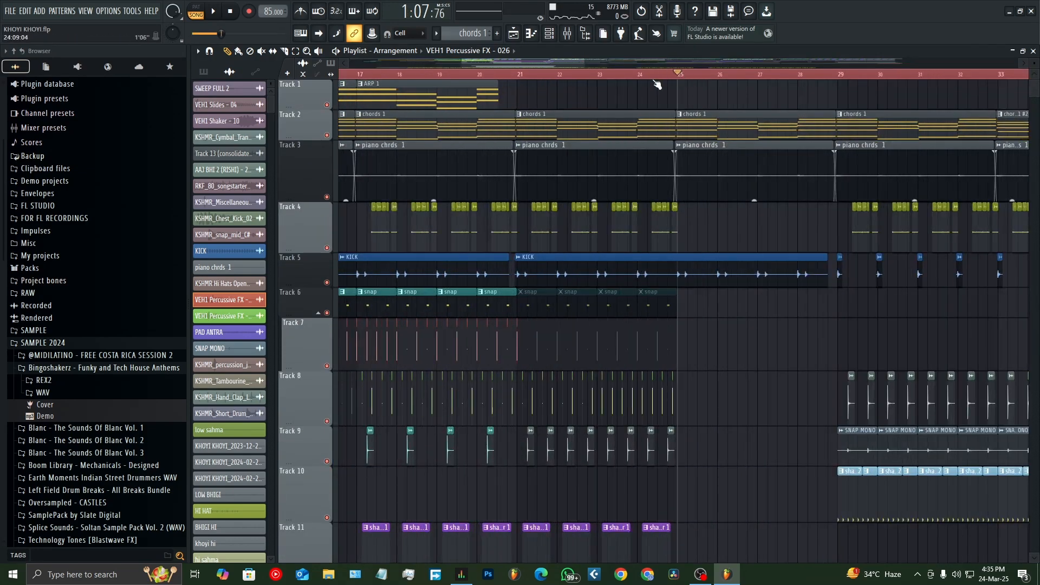
Play the arrangement from just before bar 21 into bar 26 while following the clips on Tracks 1 to 12, and stop playback
scroll(499, 200, "down", 4)
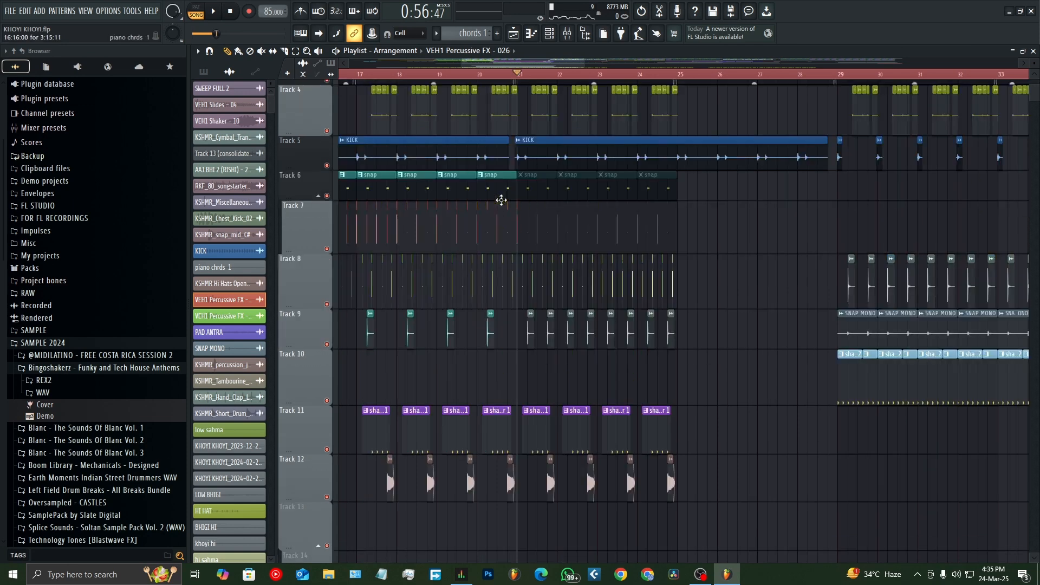
scroll(499, 200, "up", 1, "ctrl")
scroll(502, 203, "up", 4)
scroll(510, 227, "up", 4, "ctrl")
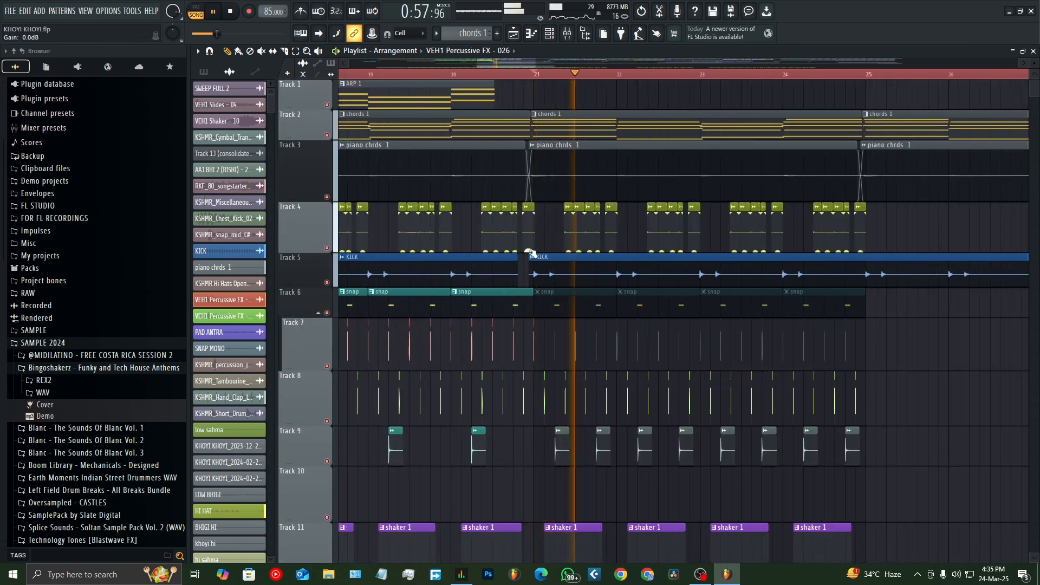
scroll(532, 254, "down", 3, "ctrl")
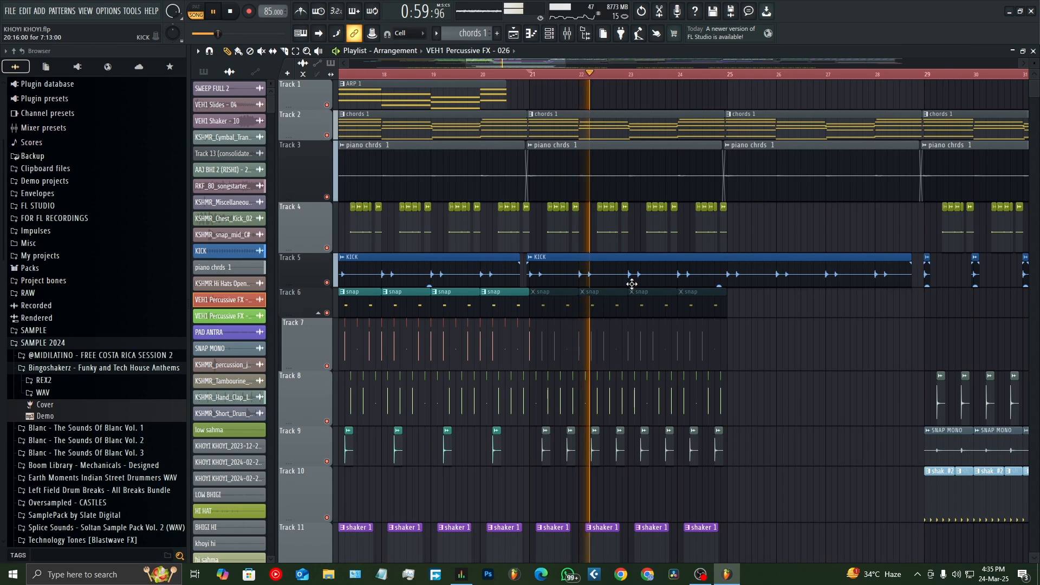
scroll(631, 284, "down", 4)
scroll(634, 290, "down", 1)
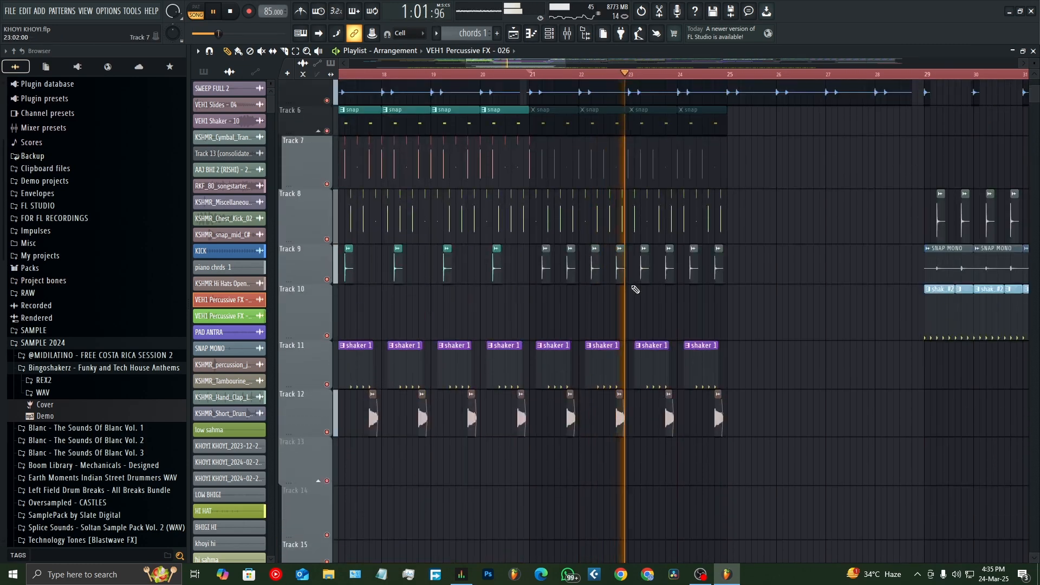
scroll(636, 290, "up", 3)
scroll(651, 282, "down", 7)
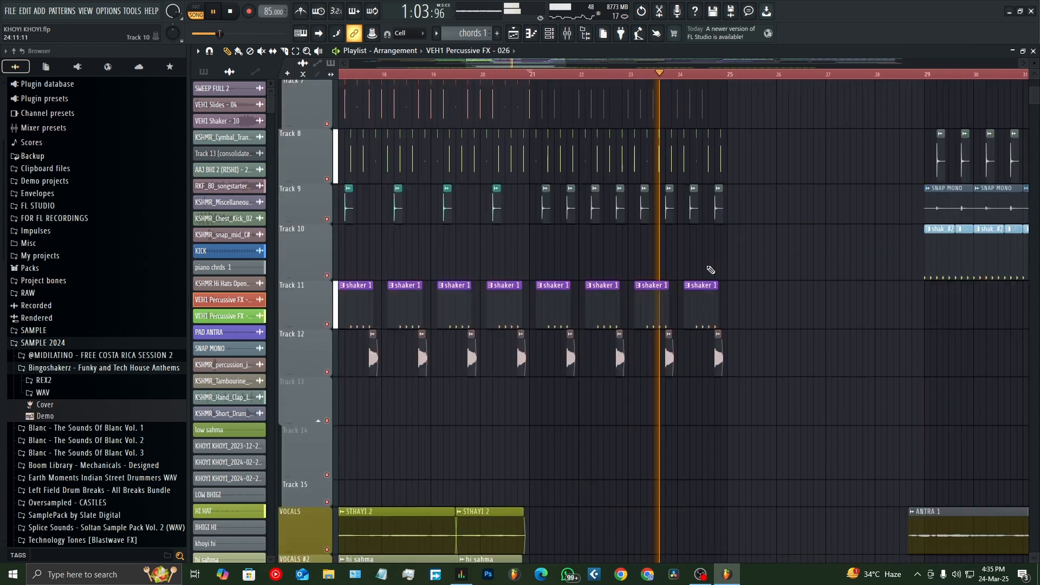
scroll(748, 289, "up", 3)
scroll(797, 296, "up", 4)
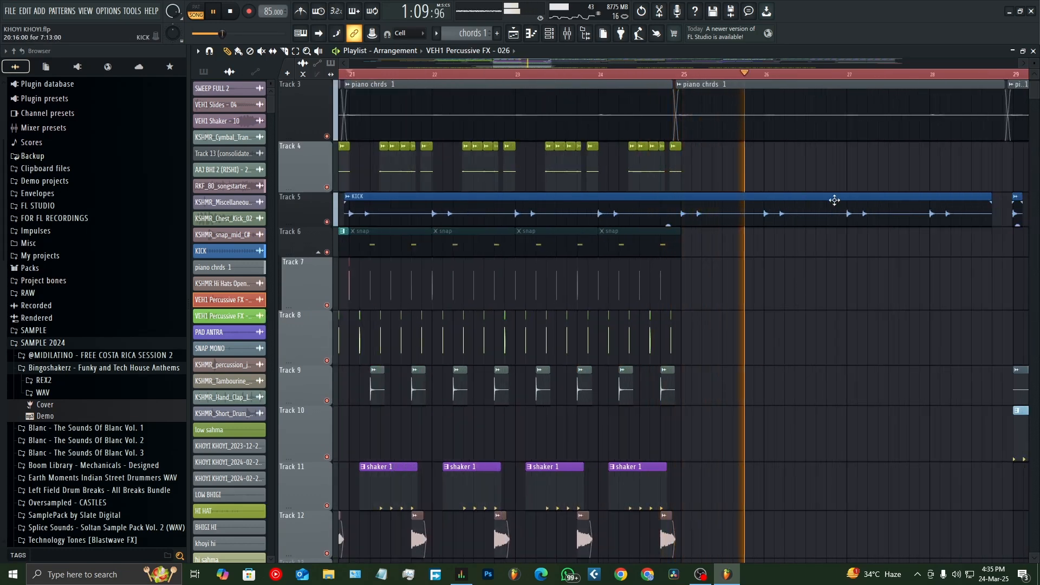
scroll(780, 309, "down", 3)
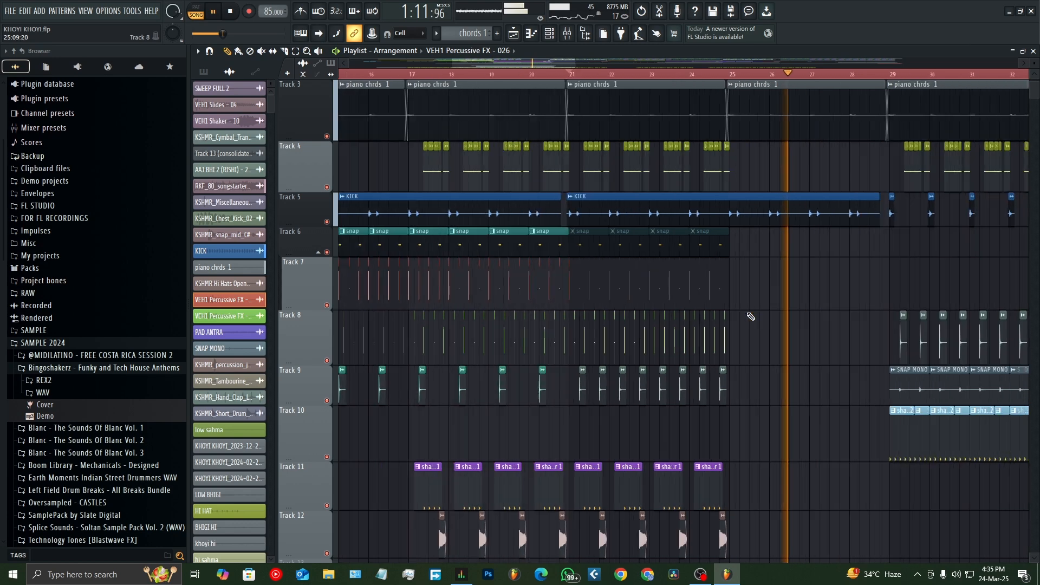
scroll(666, 323, "up", 2)
key("space")
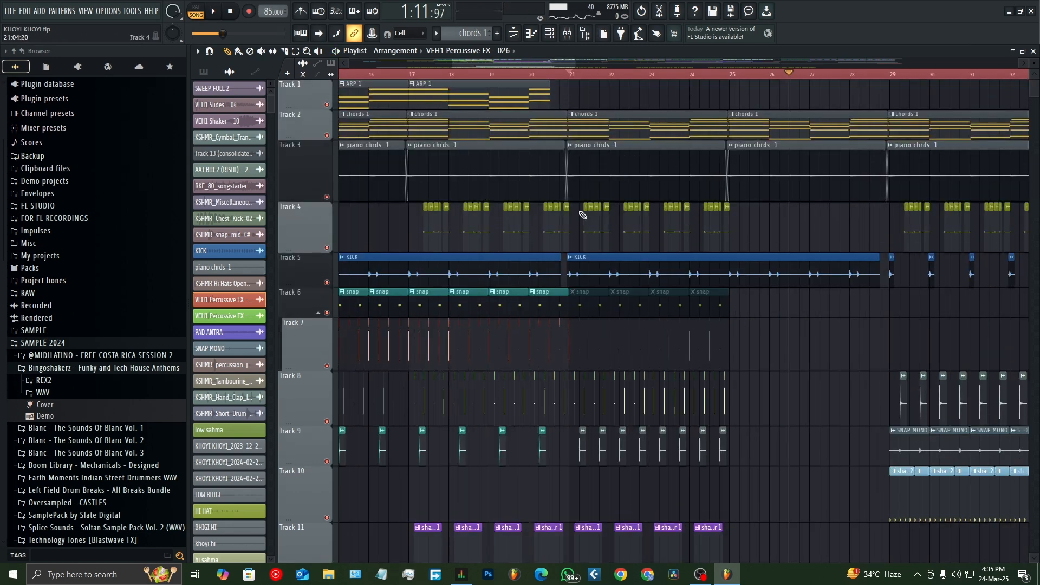
Look over the percussion clips and the filler tracks below them around bars 16 to 28
scroll(590, 217, "down", 4)
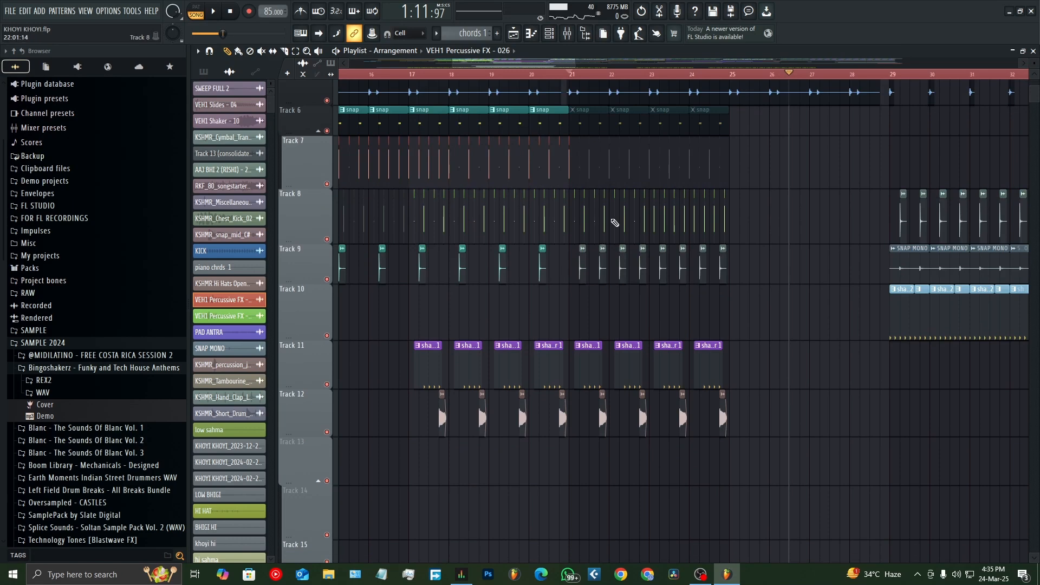
scroll(615, 223, "up", 2)
scroll(623, 239, "up", 3)
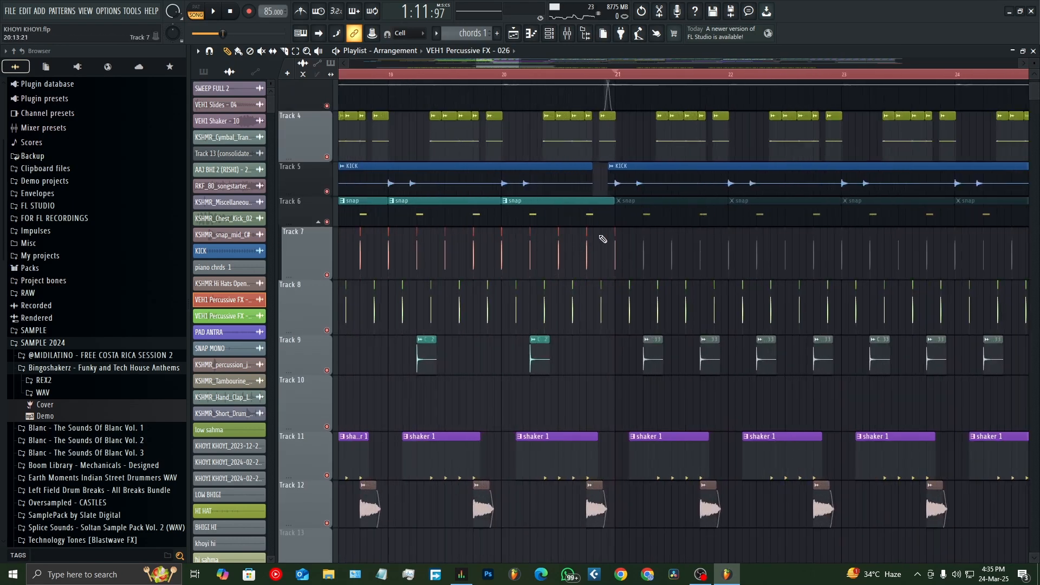
scroll(644, 230, "down", 2)
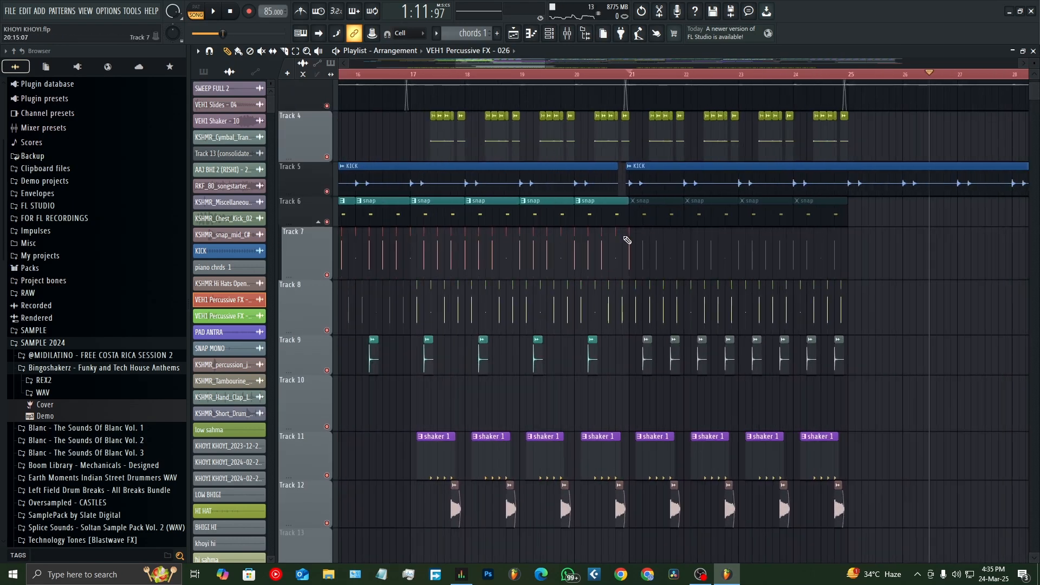
scroll(693, 273, "down", 3)
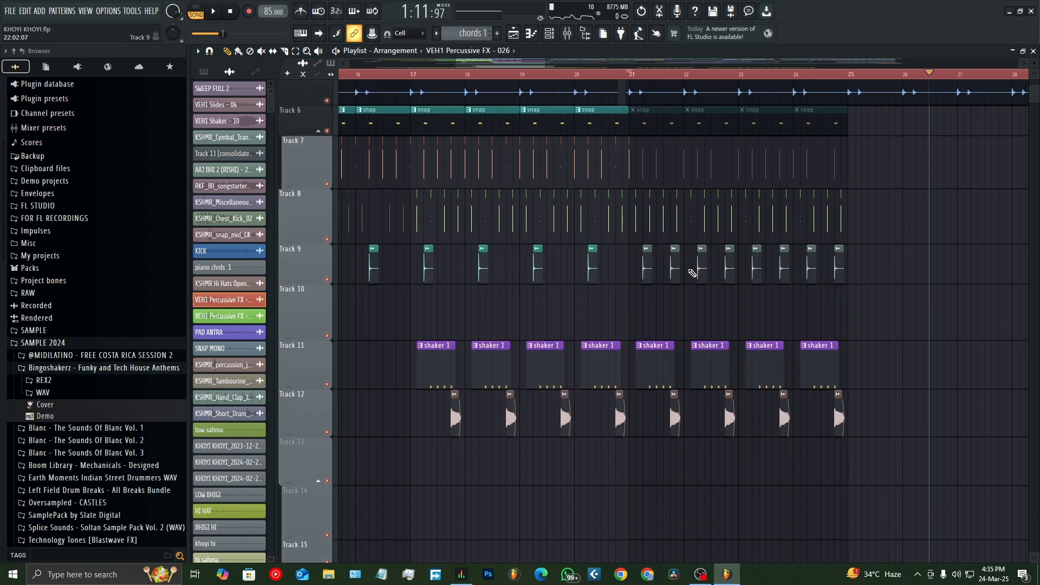
scroll(690, 273, "down", 10)
scroll(688, 272, "up", 2)
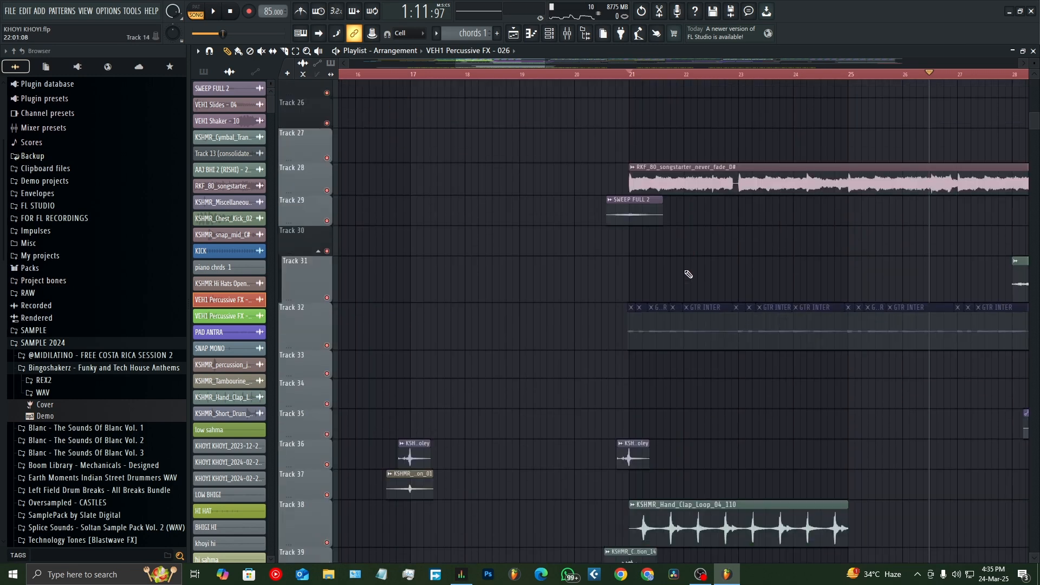
Solo Track 28 and play its RKF_80_songstarter_never_fade_D# clip from just before bar 21
scroll(620, 84, "up", 1)
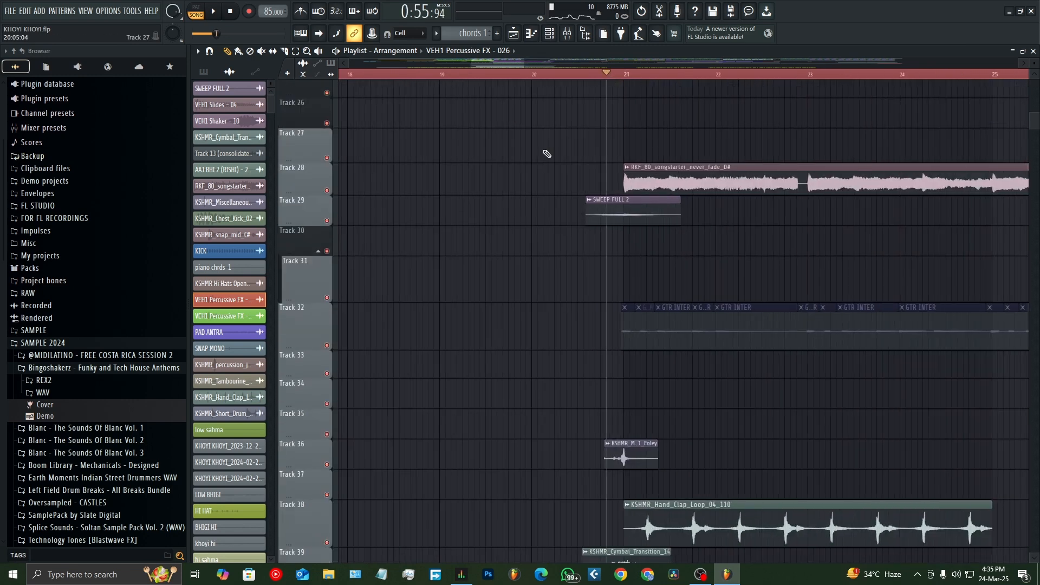
right_click(326, 190)
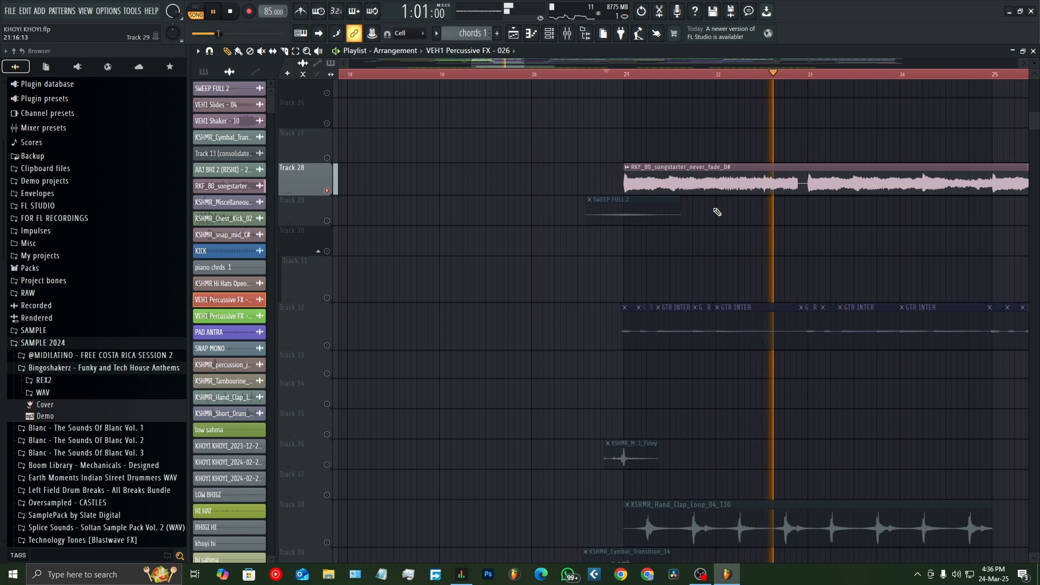
key("space")
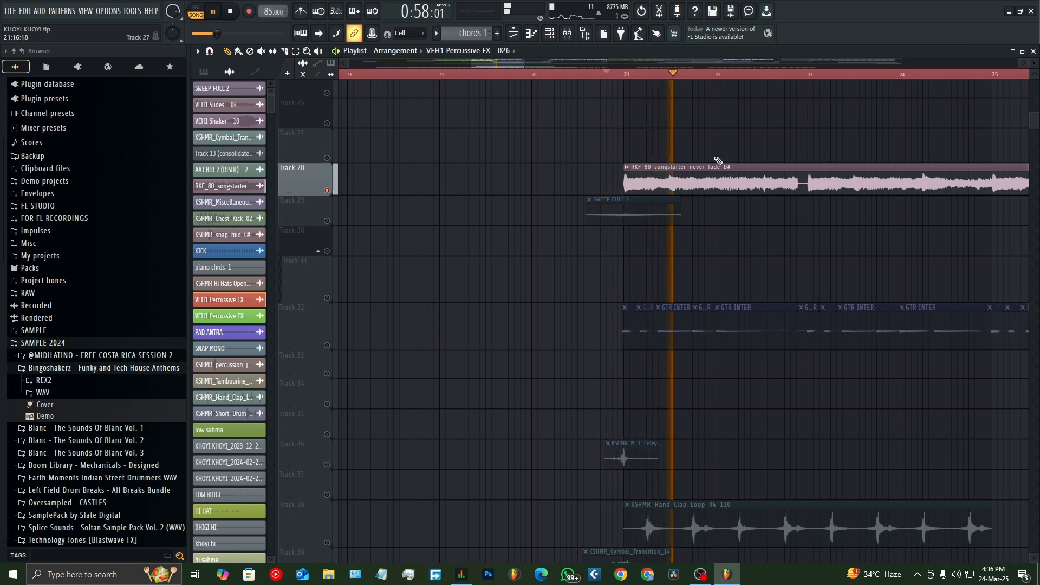
scroll(514, 345, "up", 2)
key("space")
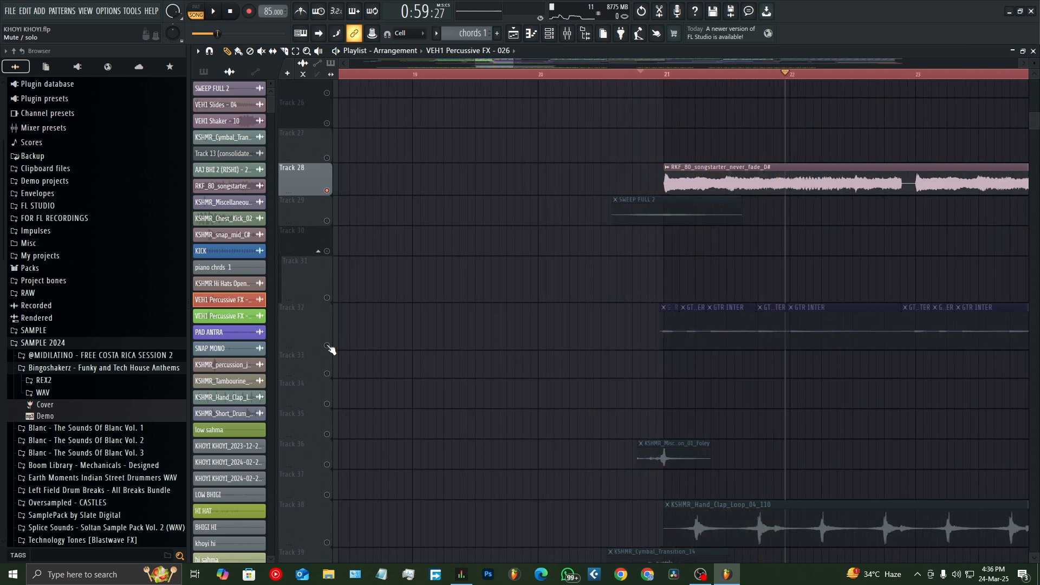
Solo Track 32 with the GTR INTER clips, and switch the solo to Track 38's hand clap loop
left_click(329, 347)
scroll(580, 372, "down", 4)
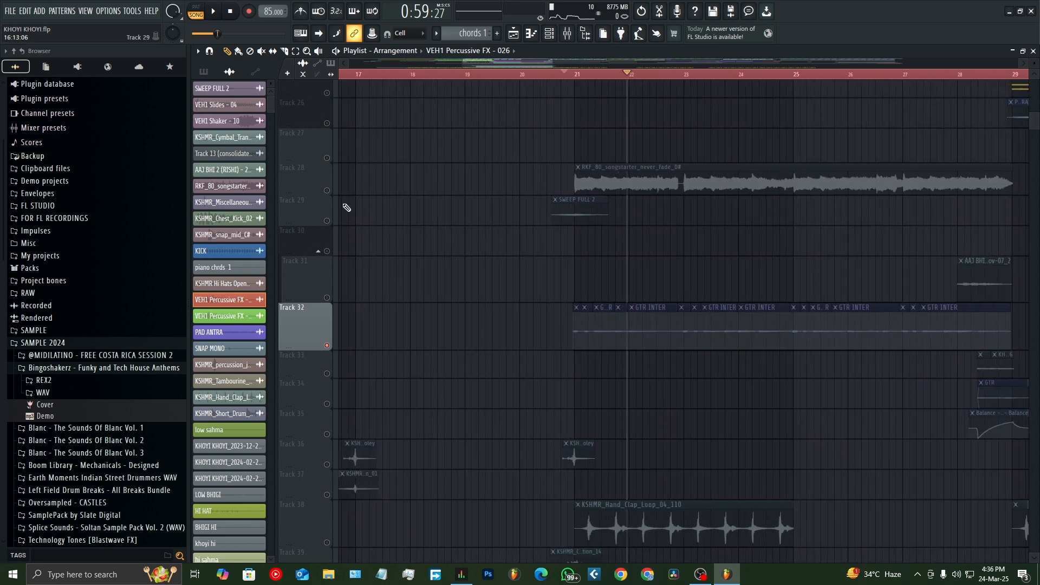
left_click(333, 193)
scroll(398, 374, "down", 3)
left_click(335, 391)
scroll(590, 281, "up", 3)
scroll(591, 281, "up", 3)
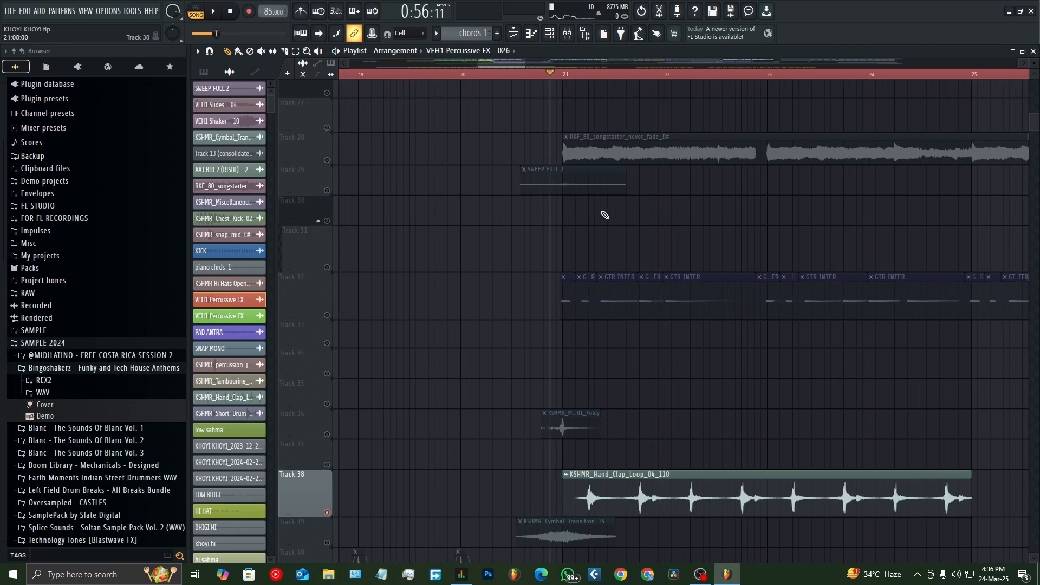
Solo Track 29, switch the solo to Track 36, and play its Foley clip from just before bar 21
left_click(576, 168)
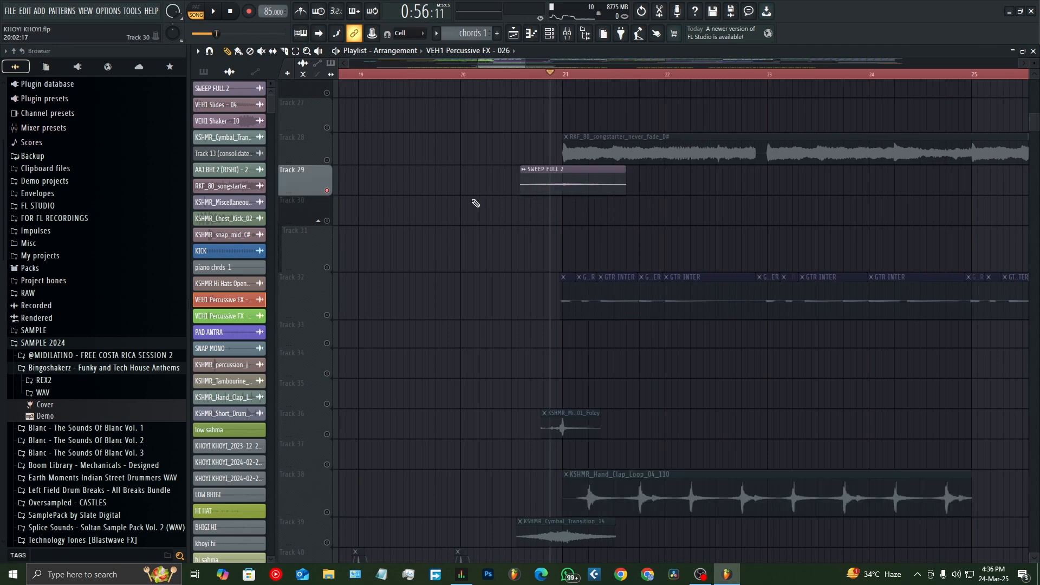
left_click(329, 435)
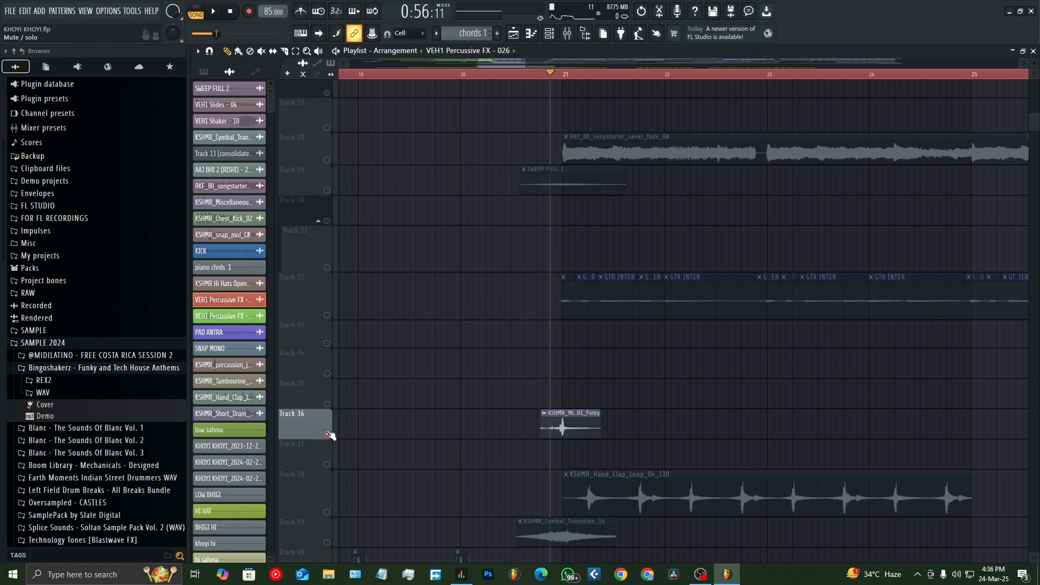
key("space")
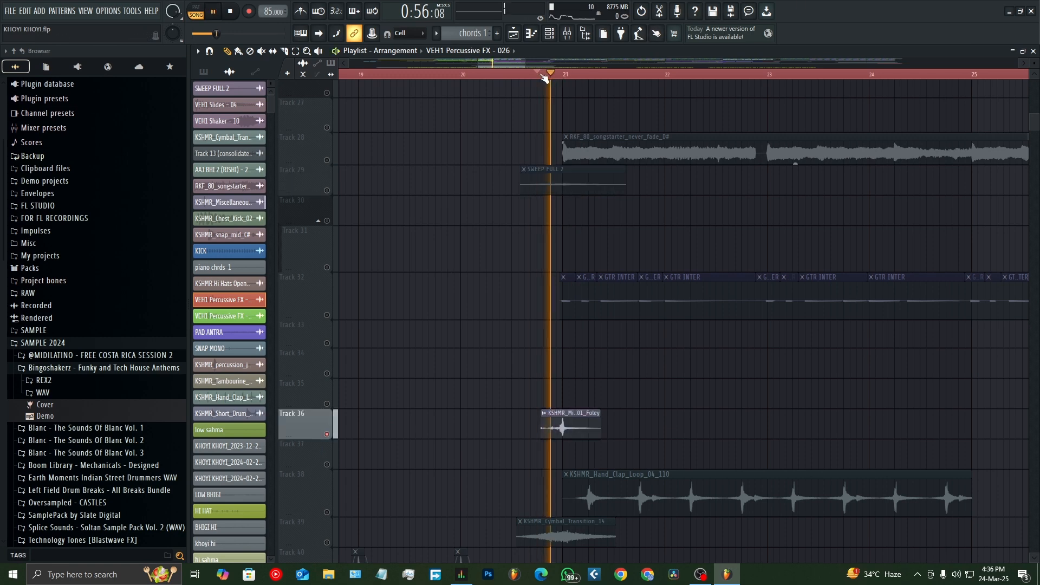
key("space")
Enable Track 29 alongside Track 36 and play the SWEEP FULL 2 and Foley clips together from just before bar 21
scroll(455, 372, "down", 4)
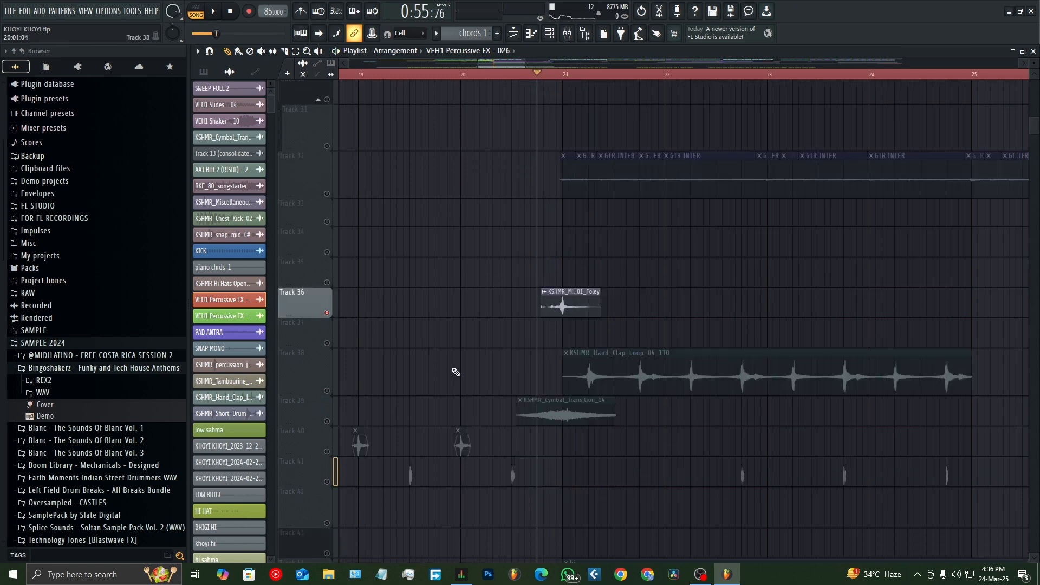
scroll(382, 330, "up", 6)
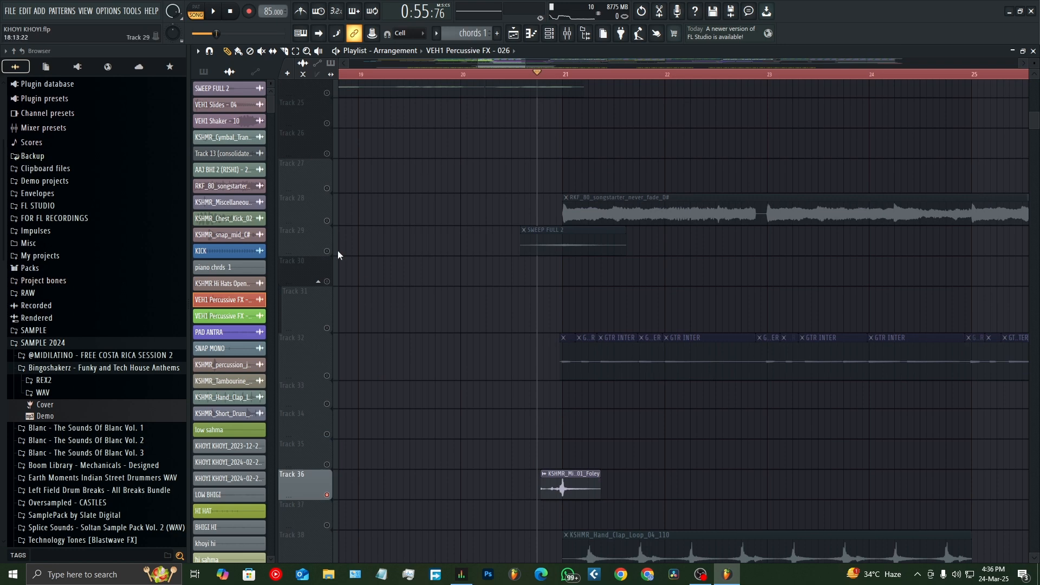
key("space")
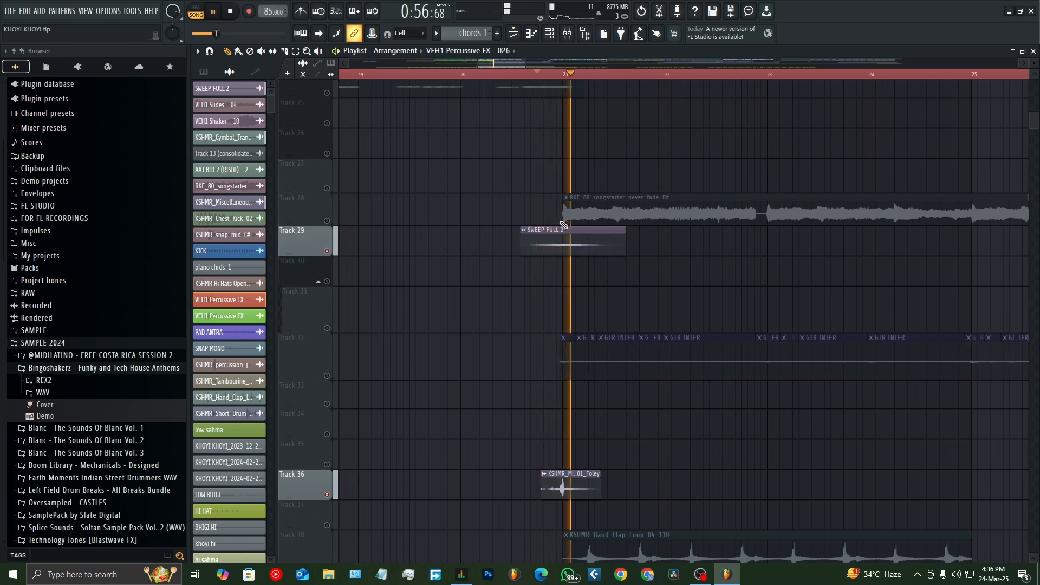
Solo Track 32, switch the solo to Track 28, and play it from just before bar 21
right_click(327, 376)
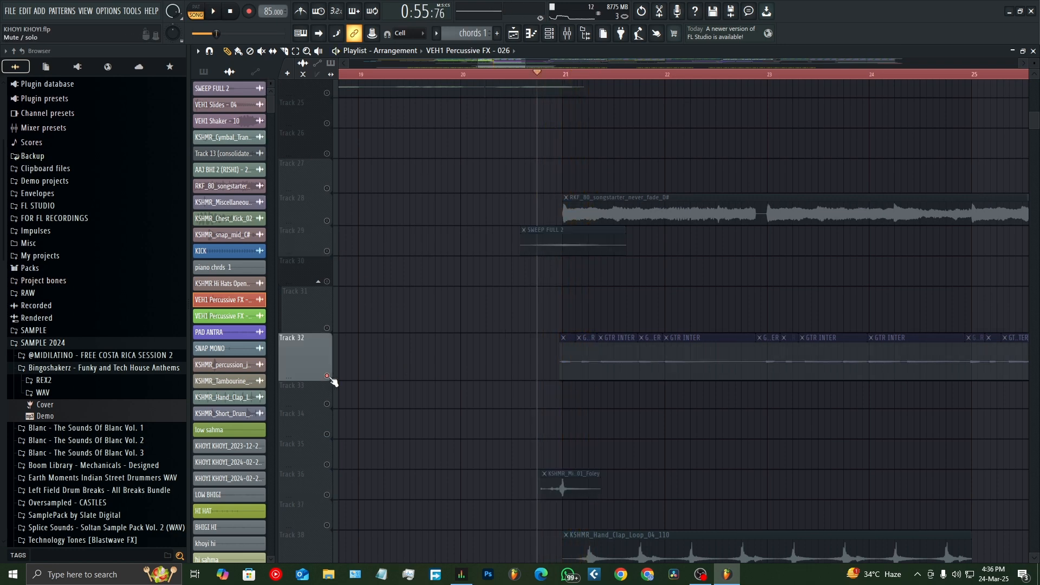
right_click(327, 220)
key("space")
scroll(600, 309, "down", 6)
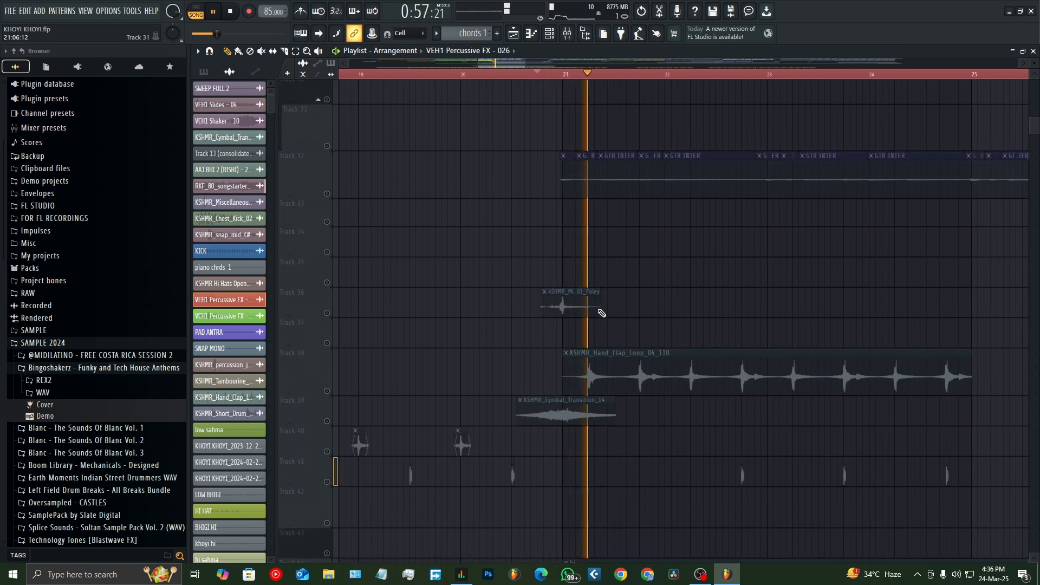
Restart playback and solo Track 38 to hear its KSHMR_Hand_Clap_Loop_04_110 clip
key("space")
key("space")
right_click(327, 391)
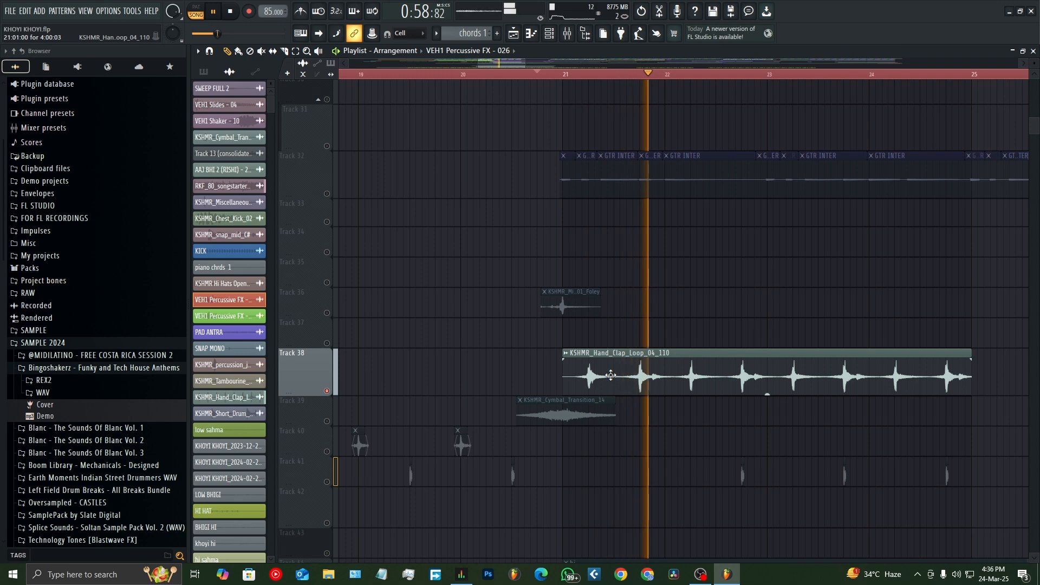
Enable Track 44 alongside Track 38 and play the hi pattern together with the hand clap loop
scroll(596, 374, "down", 5)
key("space")
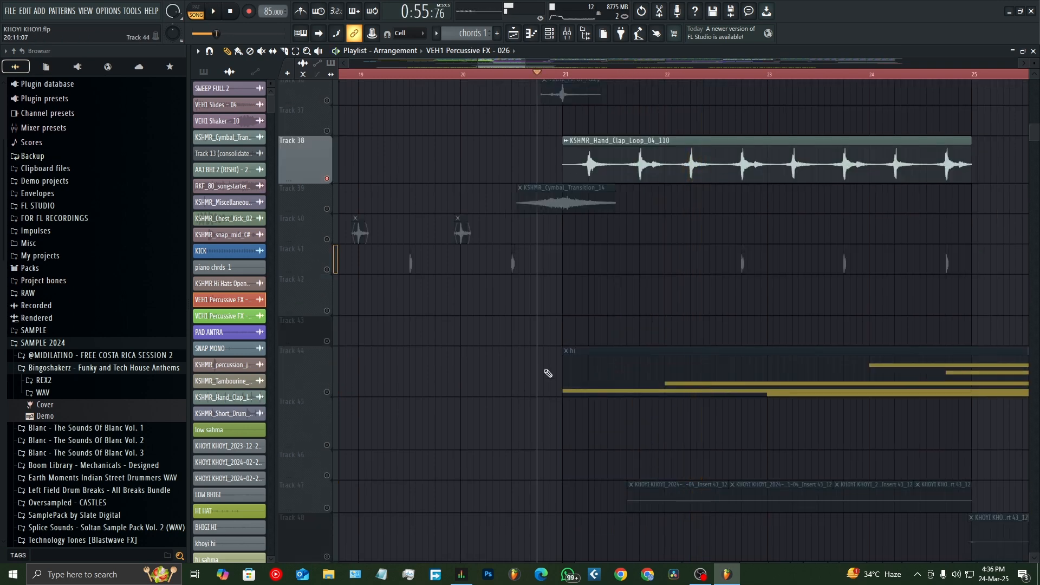
left_click(326, 392)
key("space")
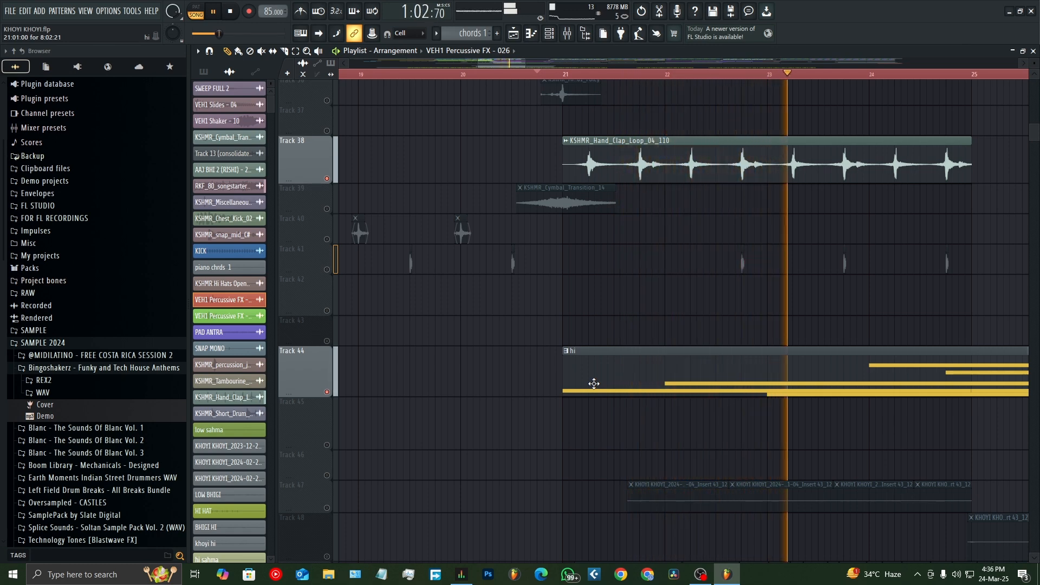
Solo Track 44 and play its hi pattern alone from just before bar 21
right_click(327, 392)
scroll(361, 432, "down", 2, "ctrl")
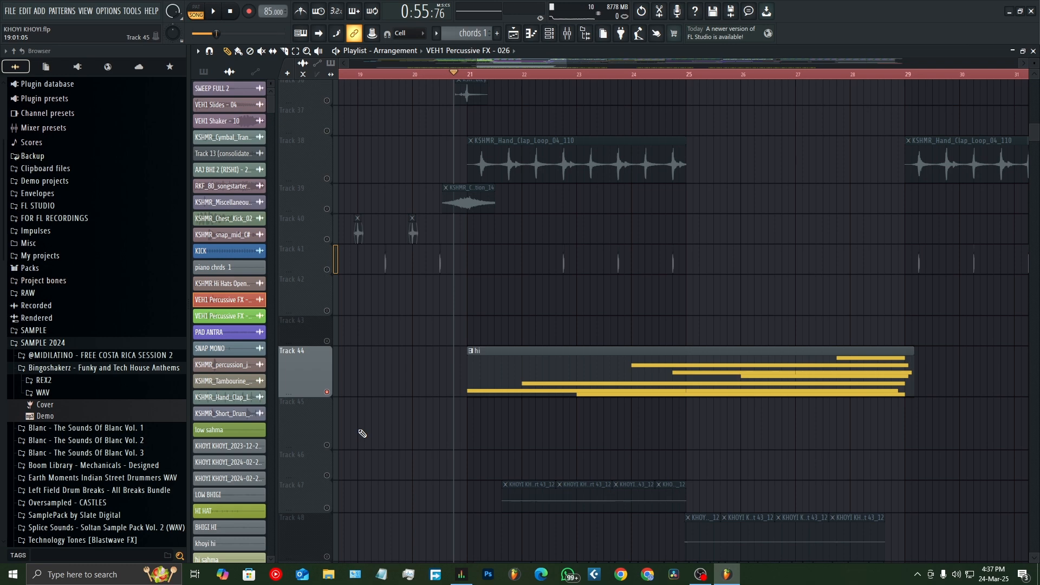
key("space")
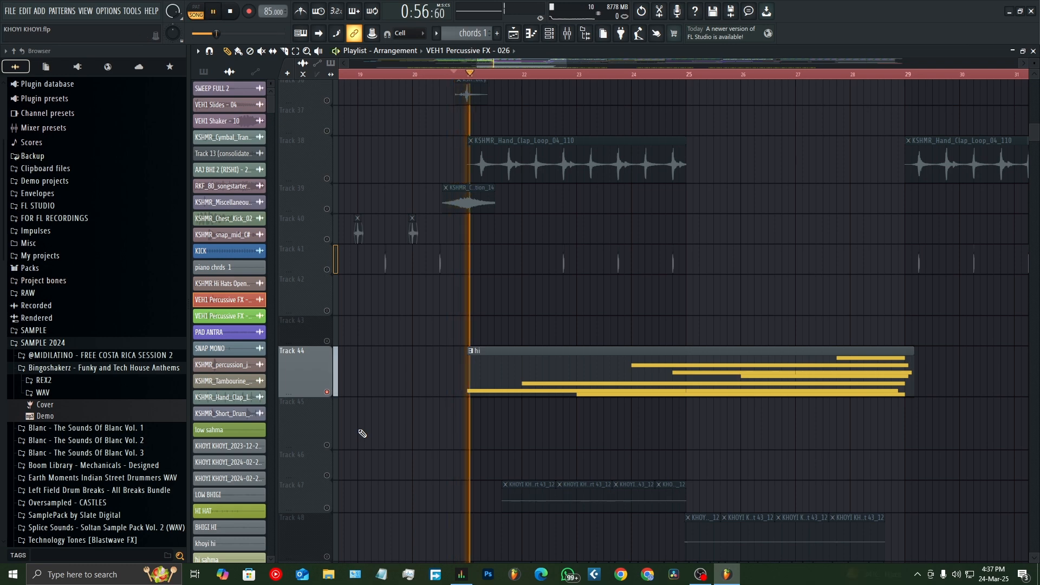
Show the channel list, view the Duduk instrument in Kontakt 7 #3 with the library browser hidden, and close the plugin window
left_click(550, 34)
key("space")
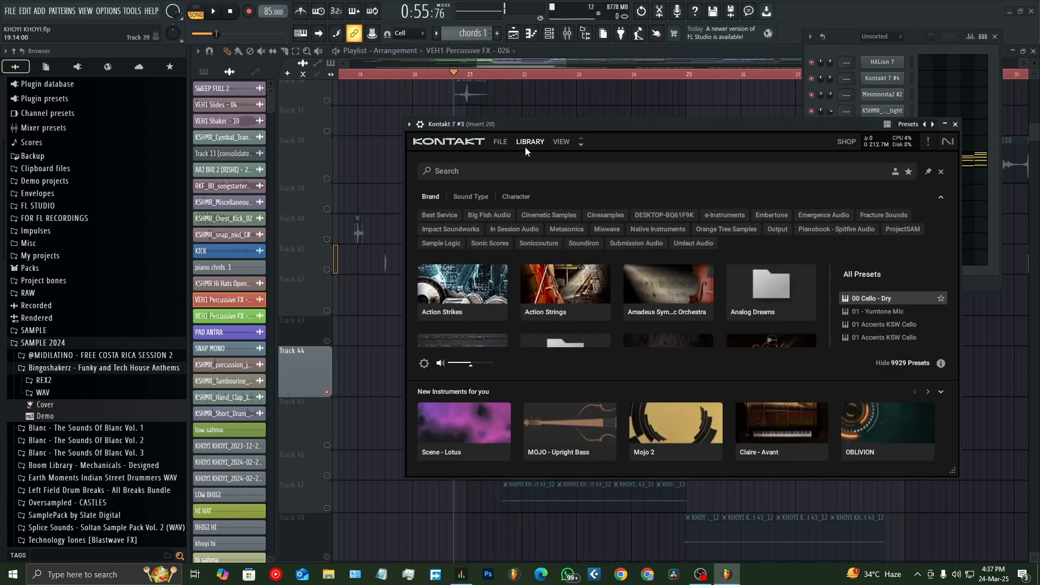
left_click(530, 142)
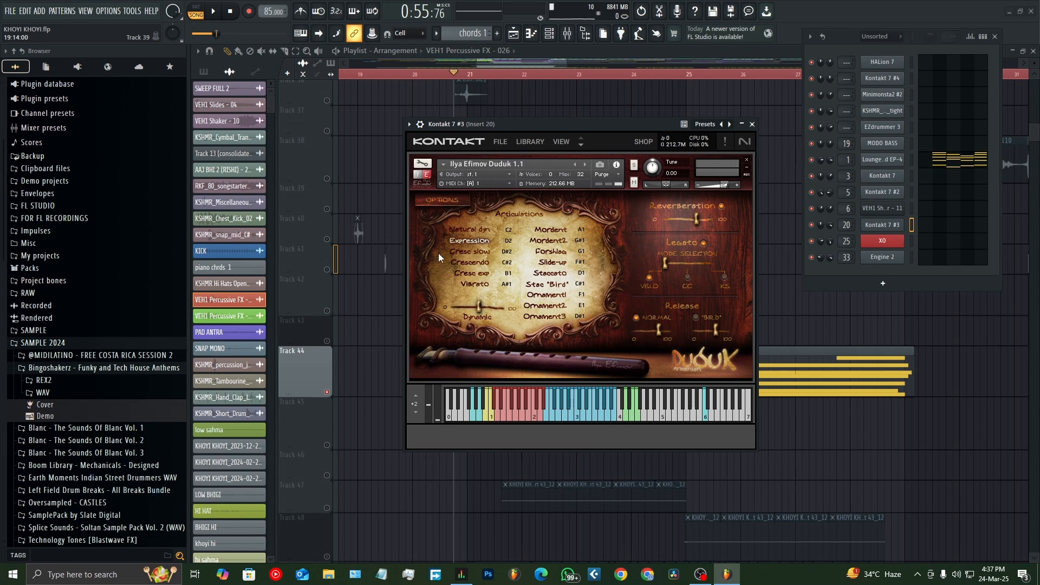
left_click(752, 124)
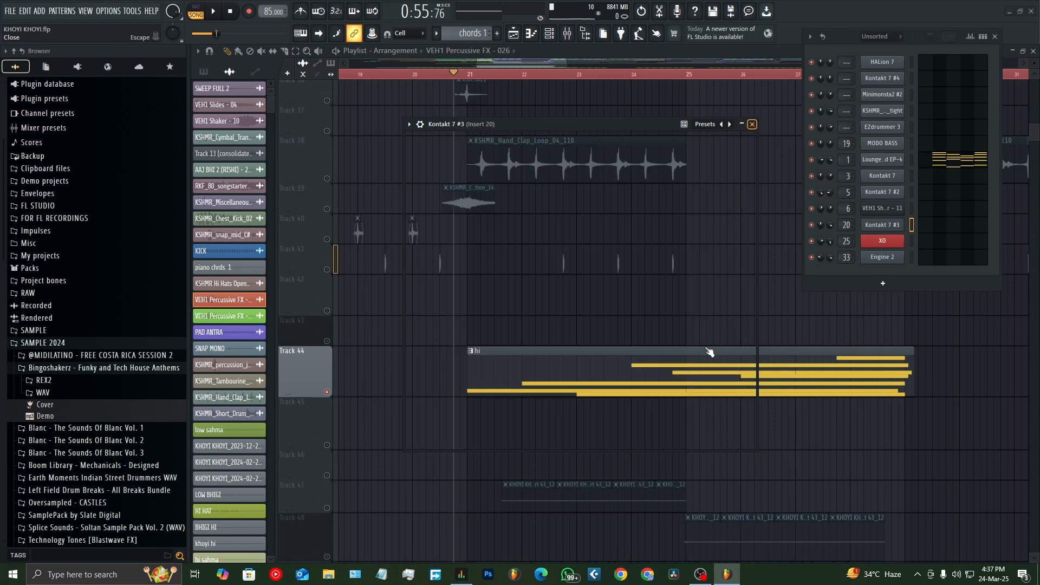
Play the hi pattern from just before bar 21, adding the Track 38 hand clap loop and the Track 32 GTR INTER clips
scroll(336, 360, "up", 5)
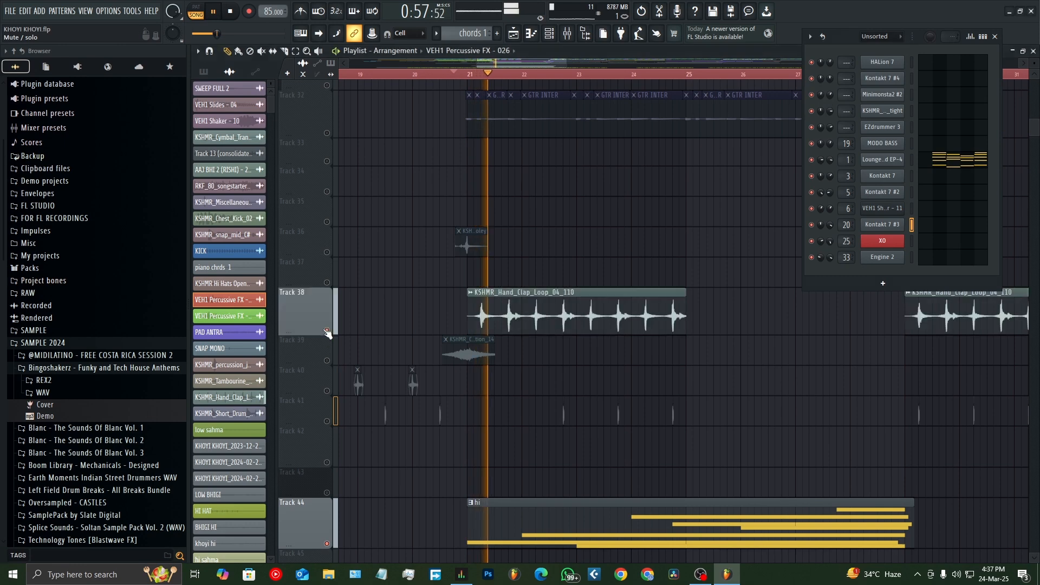
scroll(328, 295, "up", 4)
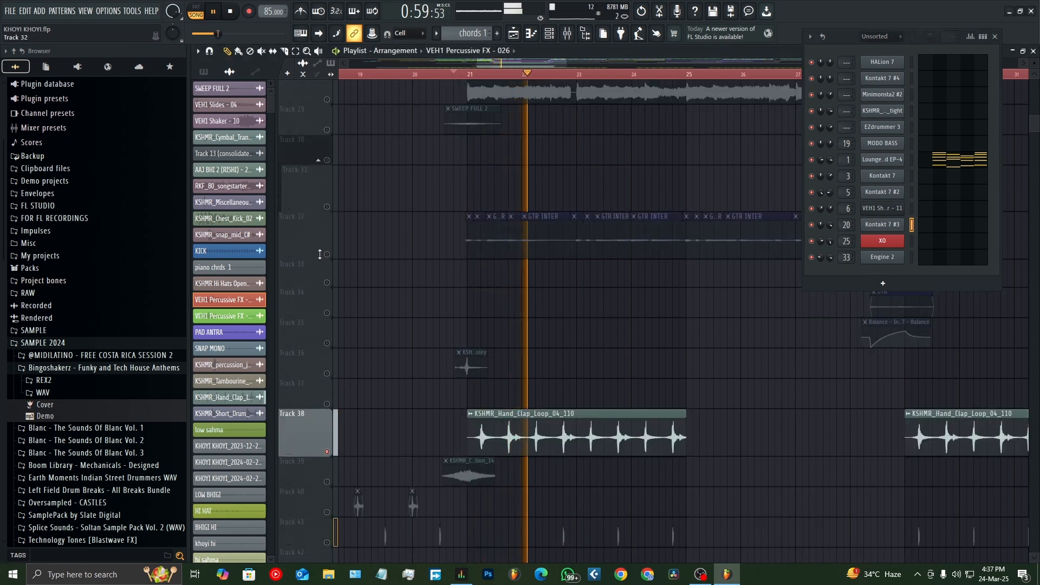
scroll(328, 232, "up", 4)
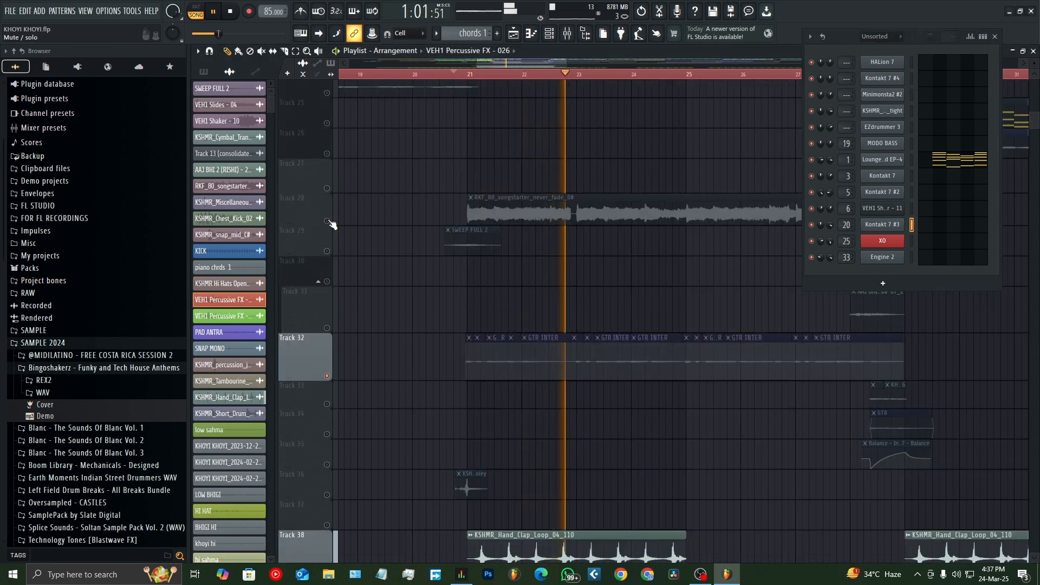
scroll(471, 403, "down", 16)
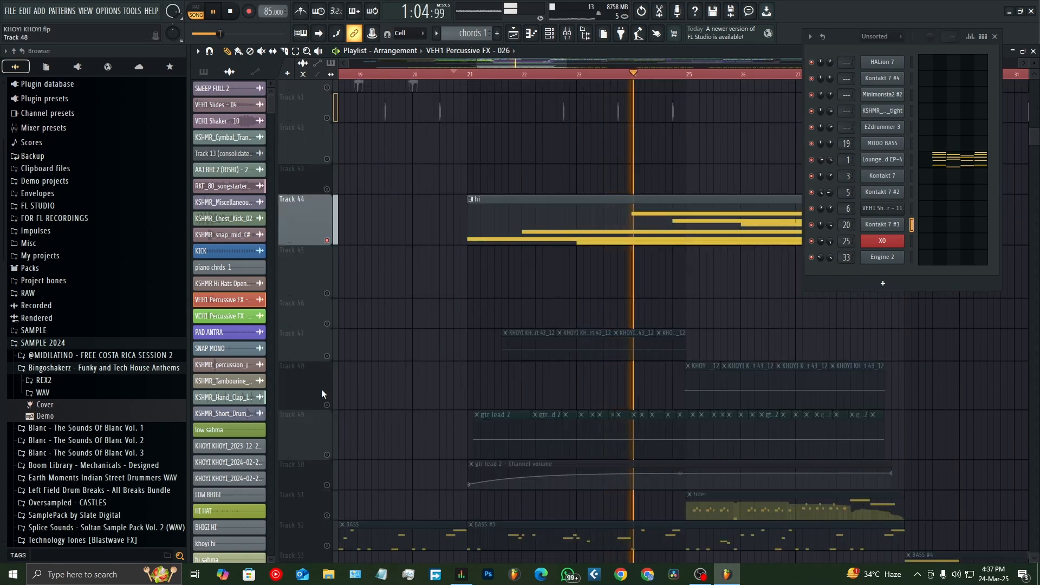
key("space")
Solo Track 47, play its Insert 43_12 clips from just before bar 21, and enlarge the track's height to show their waveform
left_click(327, 356)
right_click(327, 357)
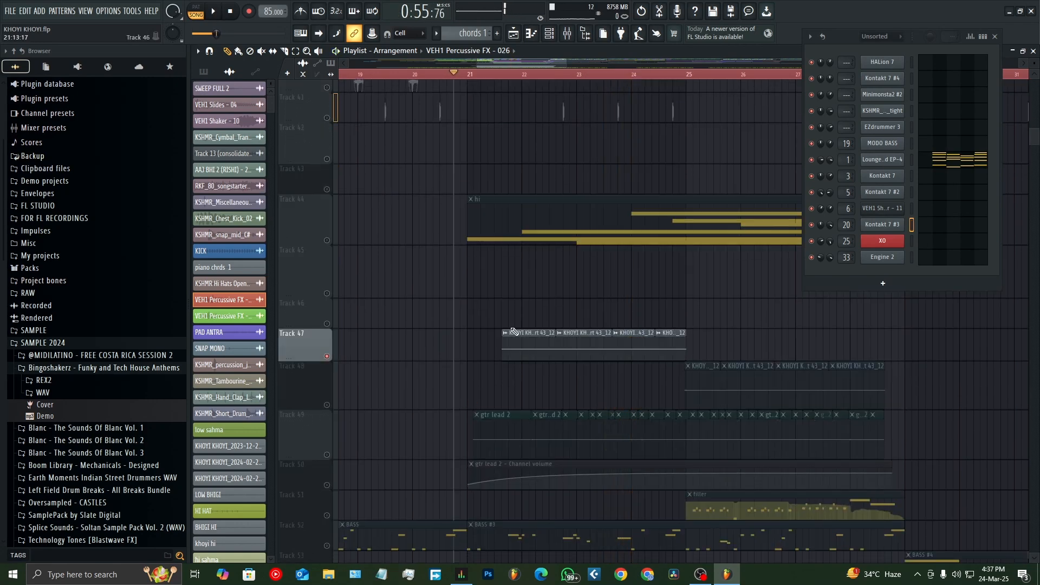
scroll(504, 337, "up", 5)
key("space")
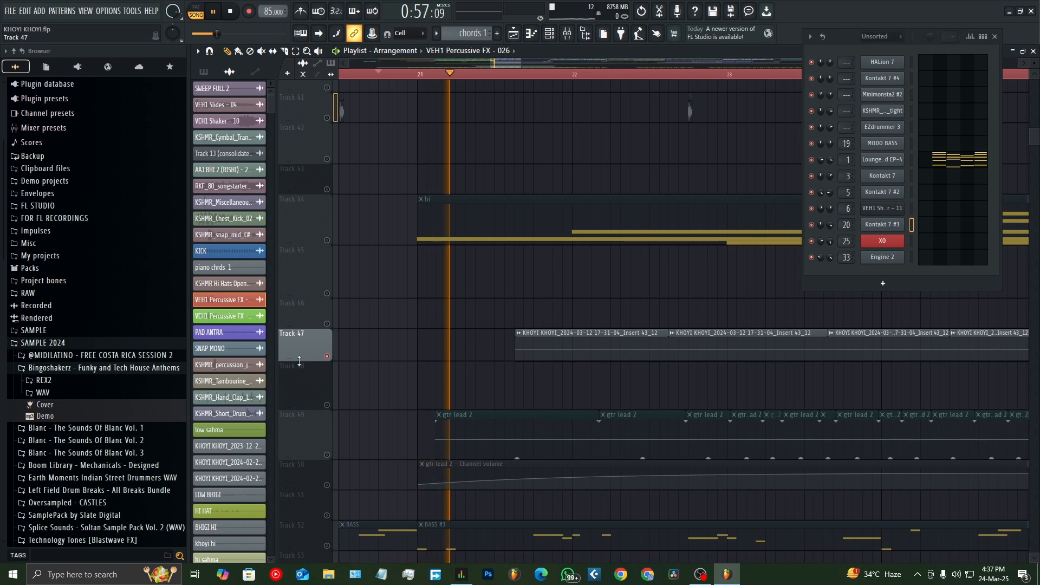
left_click_drag(298, 362, 274, 504)
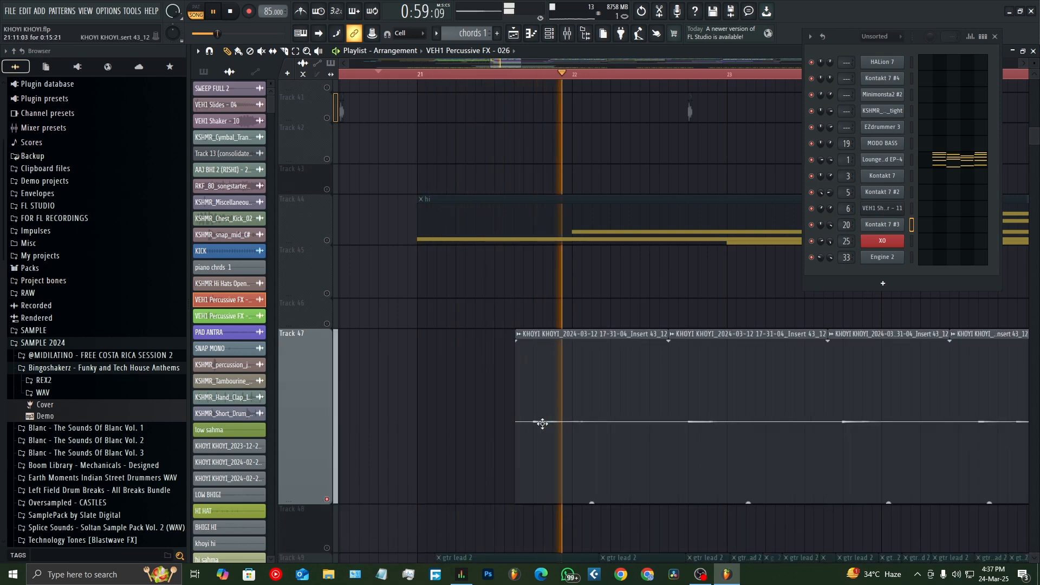
scroll(502, 440, "down", 2)
scroll(501, 441, "down", 1)
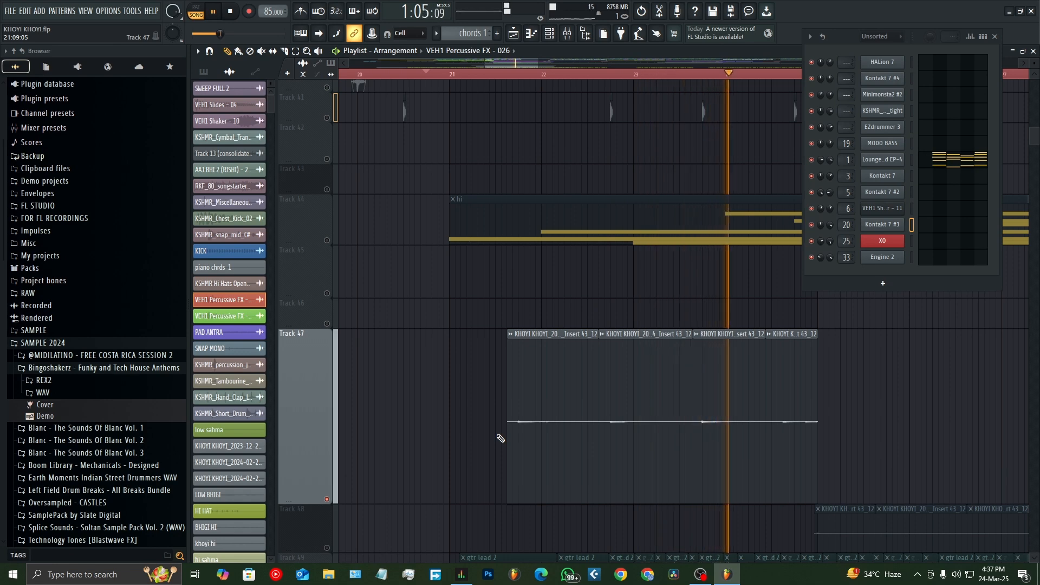
key("space")
Clear the solo on Track 47, then solo Track 49 and play its gtr lead 2 clips from just before bar 21
scroll(406, 471, "down", 1)
scroll(407, 471, "down", 1)
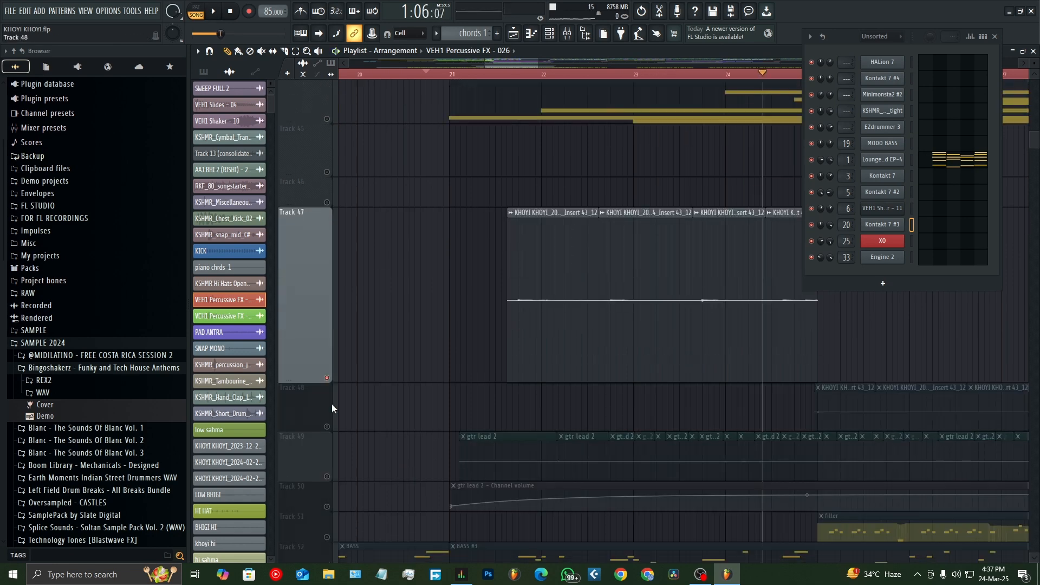
right_click(328, 378)
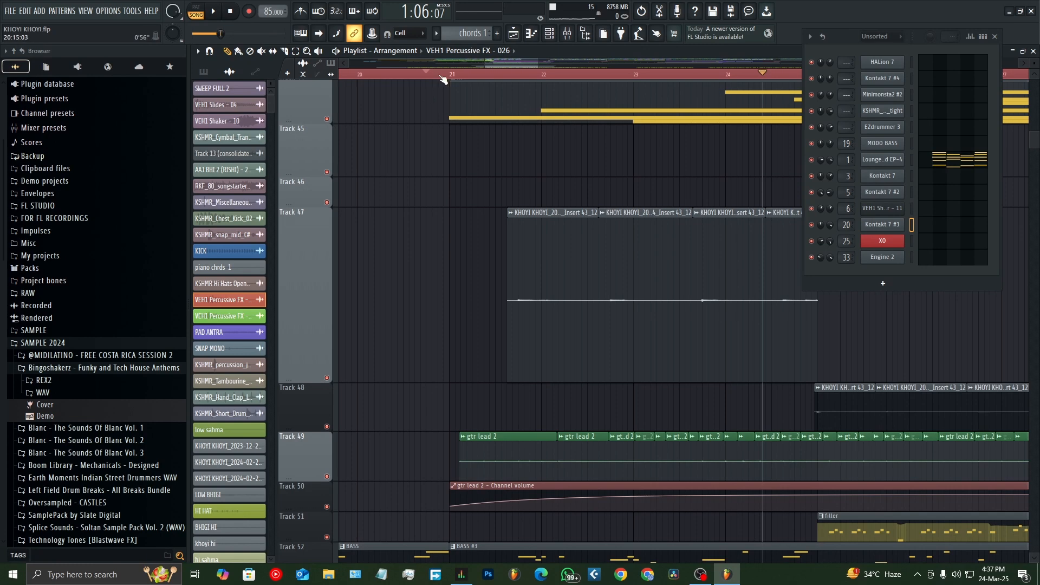
scroll(335, 383, "down", 2)
right_click(328, 385)
key("space")
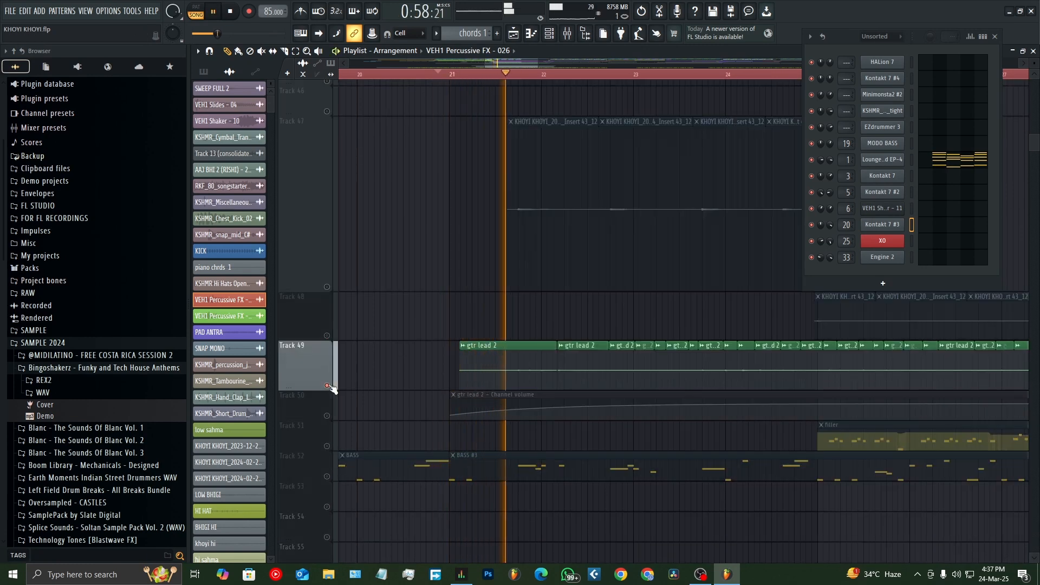
left_click(552, 36)
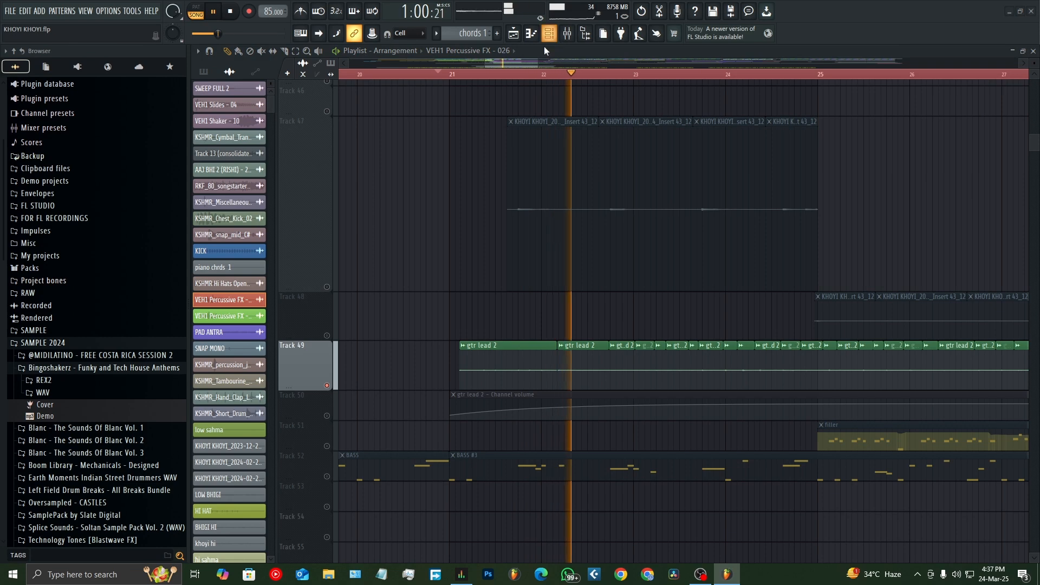
Enable Track 47 alongside Track 49 and play both guitar parts together
right_click(327, 288)
scroll(536, 348, "up", 4)
scroll(536, 347, "down", 4)
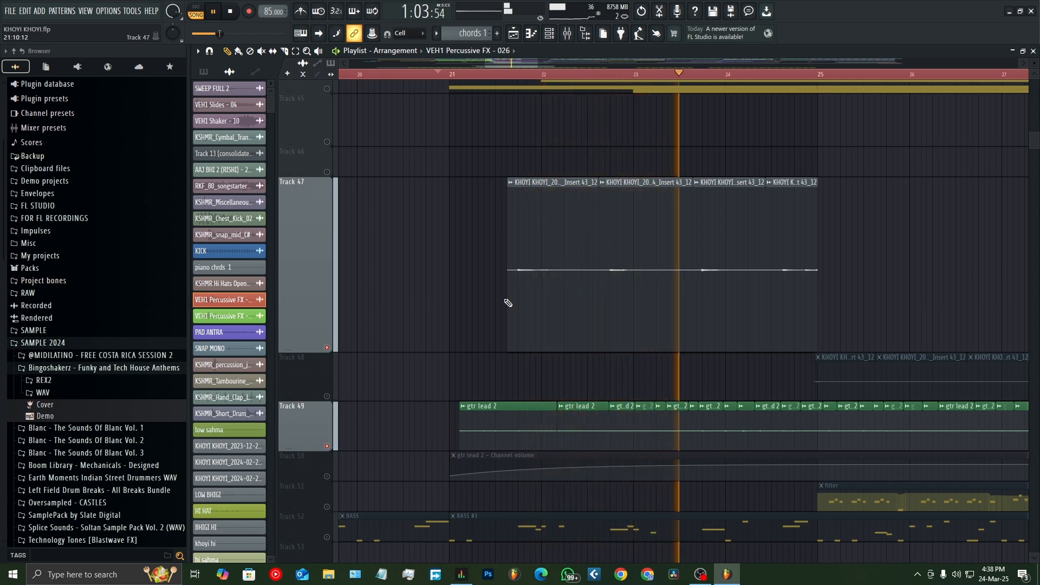
key("space")
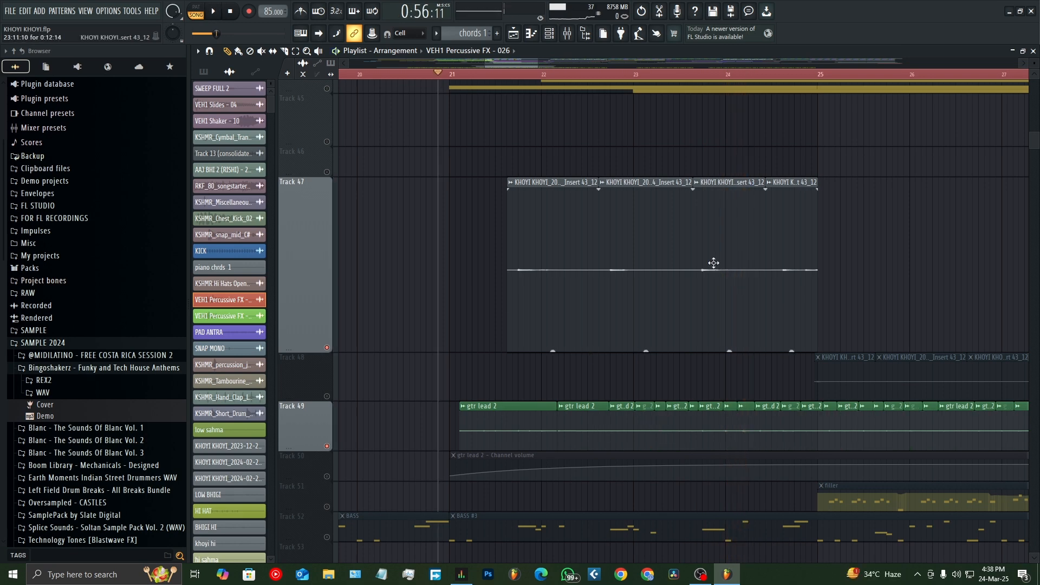
Enable the gtr lead 2 volume automation on Track 50 and the bass on Track 52, and play them with Tracks 47 and 49
scroll(613, 340, "down", 5)
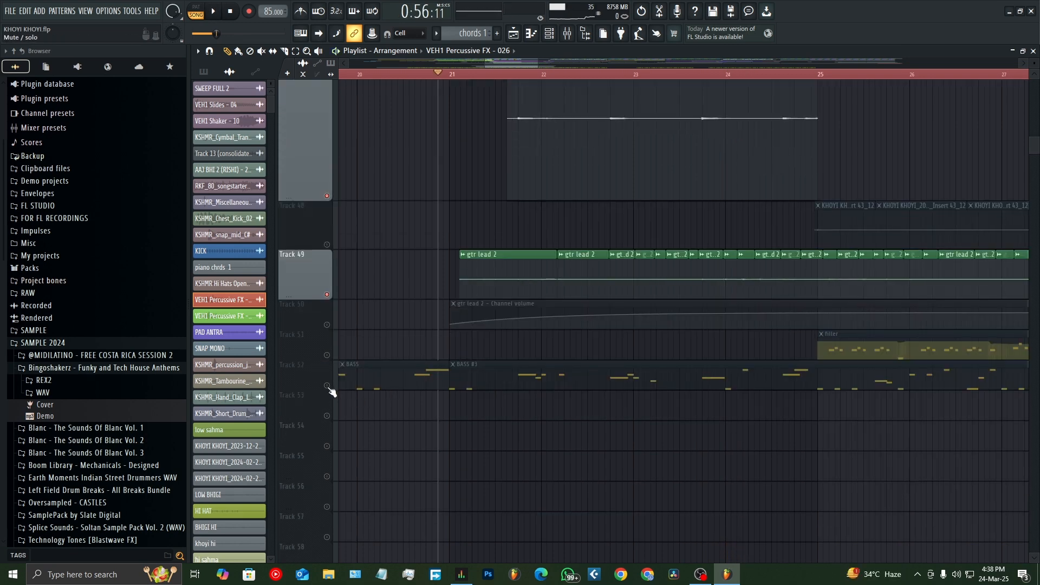
left_click(327, 386)
left_click(327, 325)
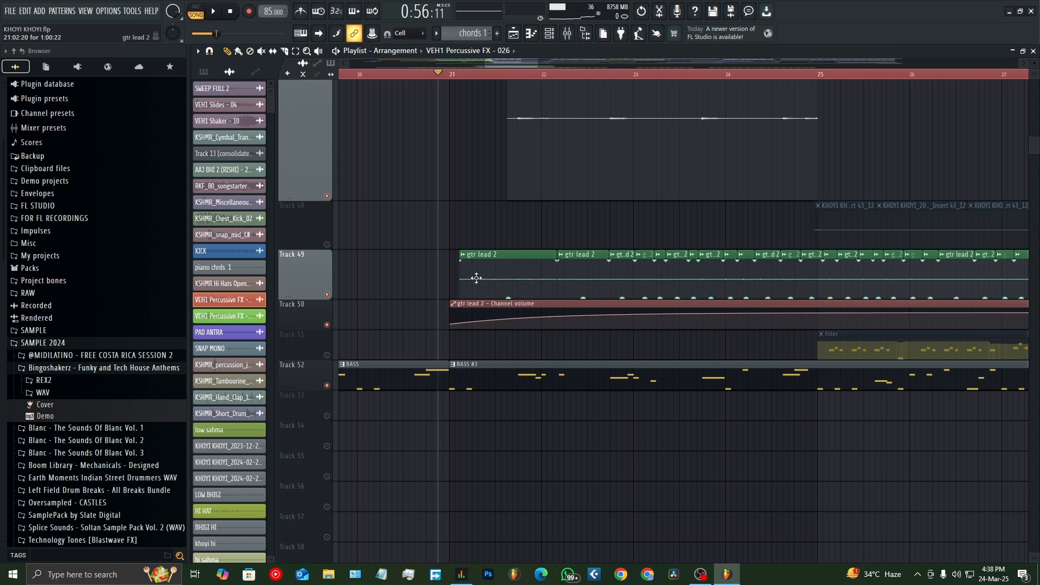
scroll(493, 377, "down", 2)
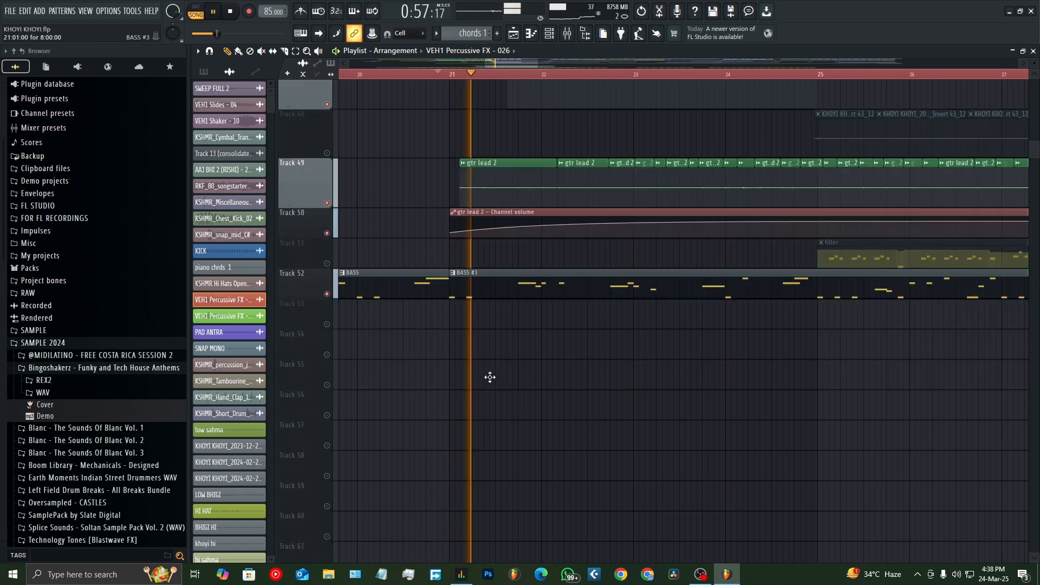
scroll(489, 378, "up", 4)
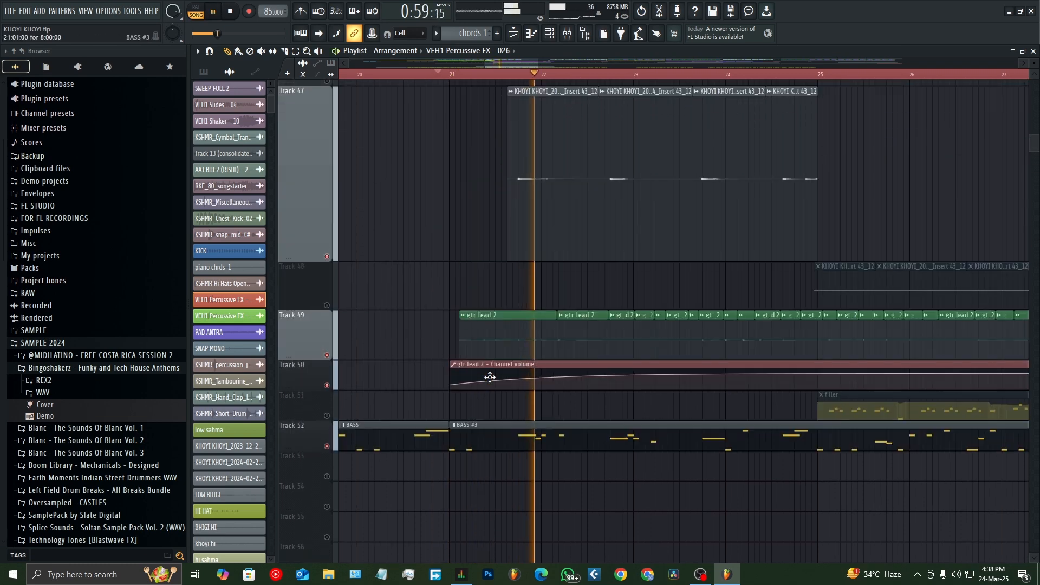
scroll(490, 378, "down", 2)
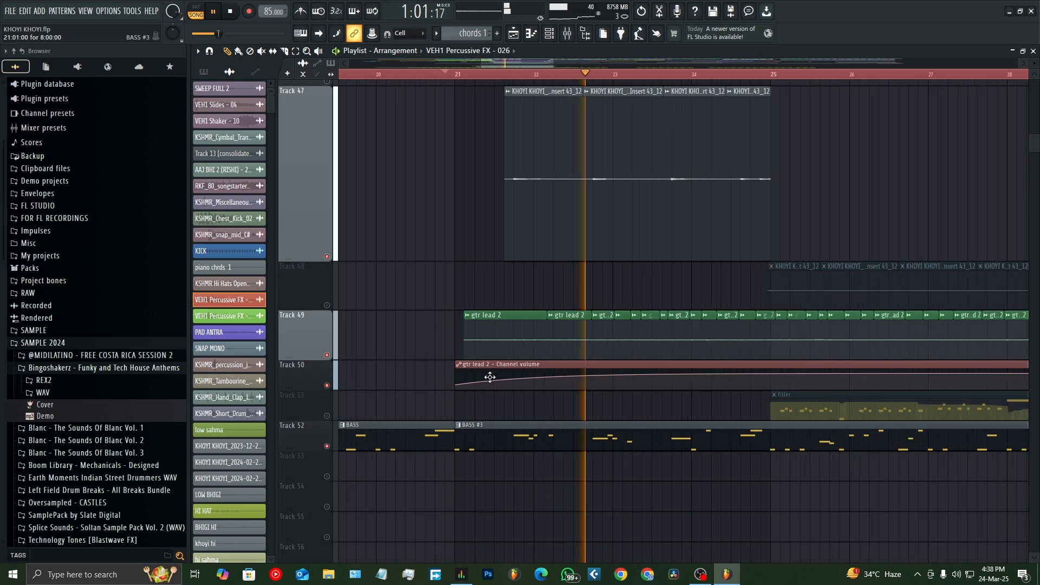
scroll(490, 378, "up", 6)
key("space")
Play the combination again with Track 44's hi pattern, adding Track 38's hand clap loop and Track 28's songstarter clip during playback
scroll(369, 342, "up", 5)
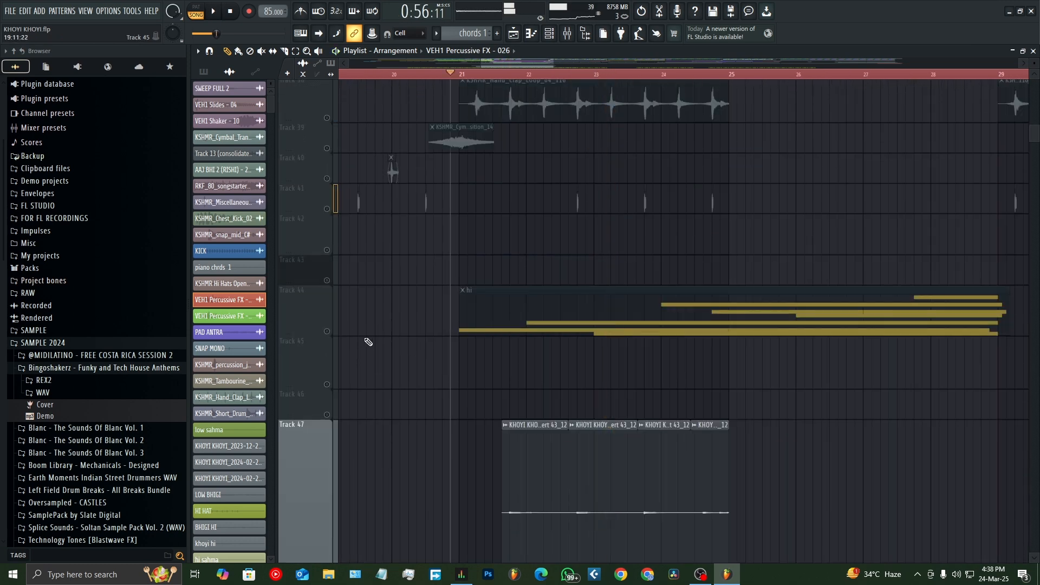
left_click(328, 333)
key("space")
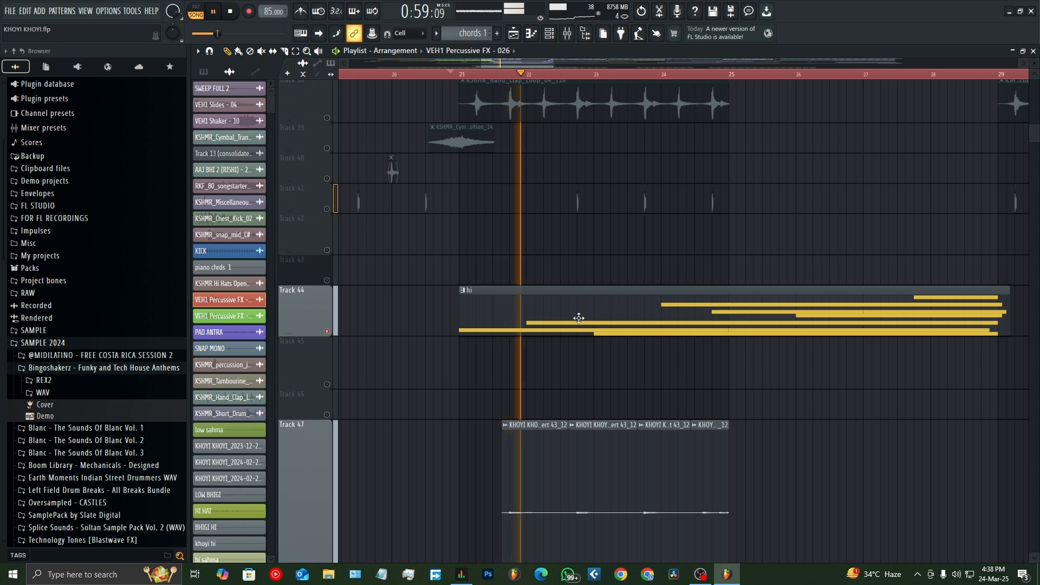
scroll(579, 318, "up", 4)
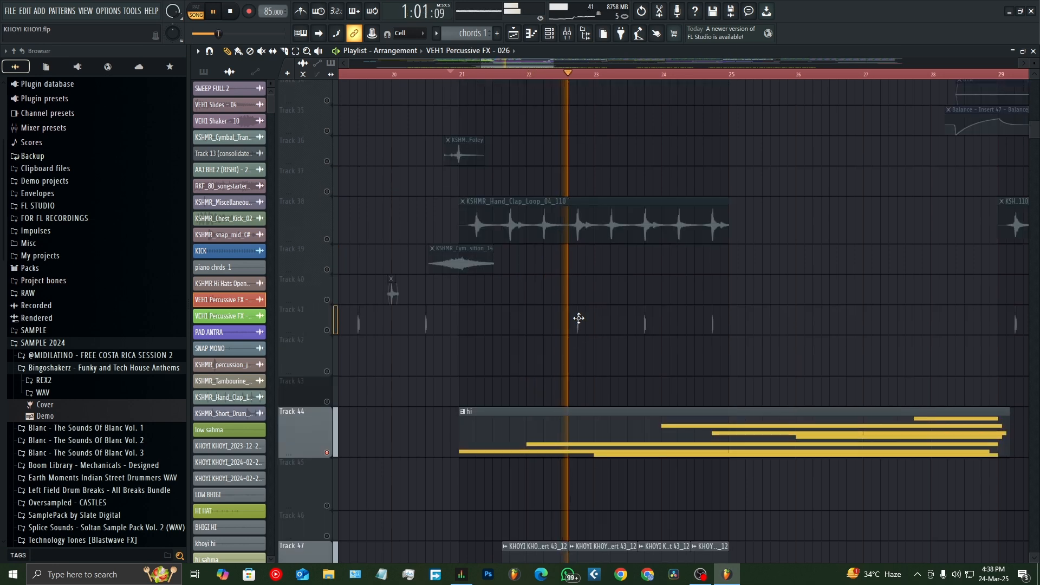
left_click(328, 239)
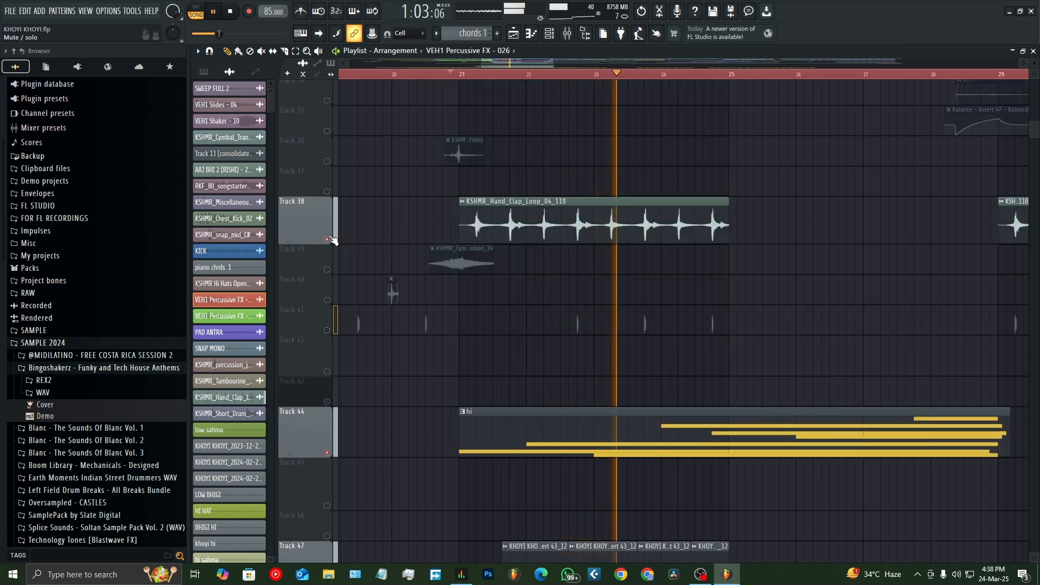
scroll(332, 239, "up", 8)
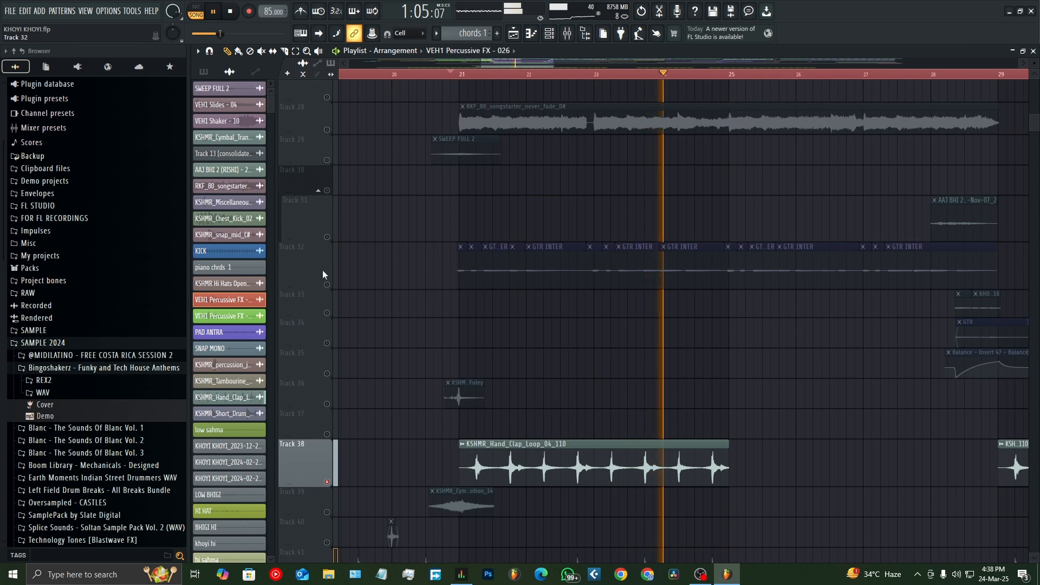
left_click(327, 129)
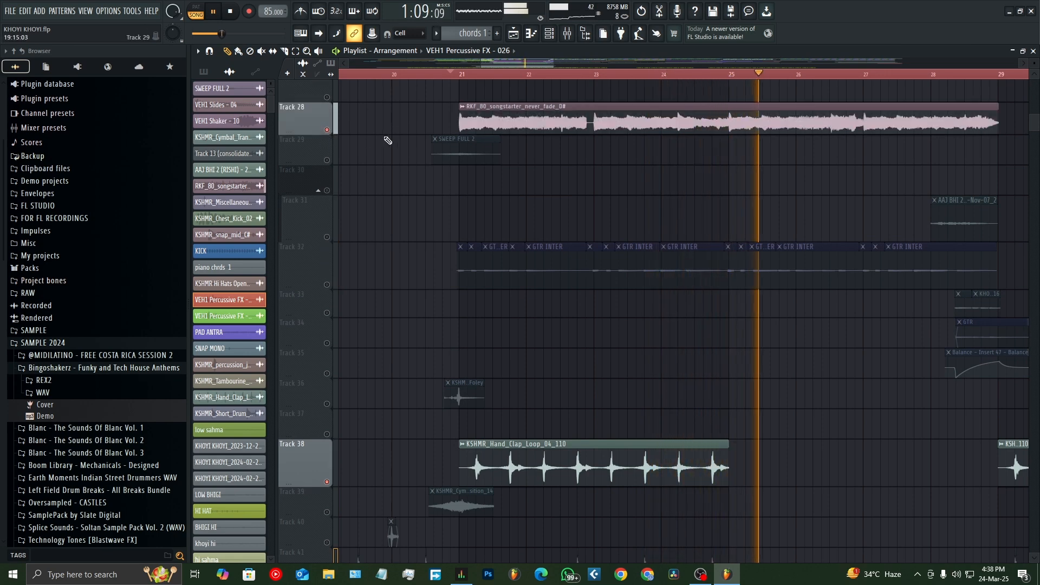
scroll(364, 425, "down", 12)
scroll(687, 331, "down", 7)
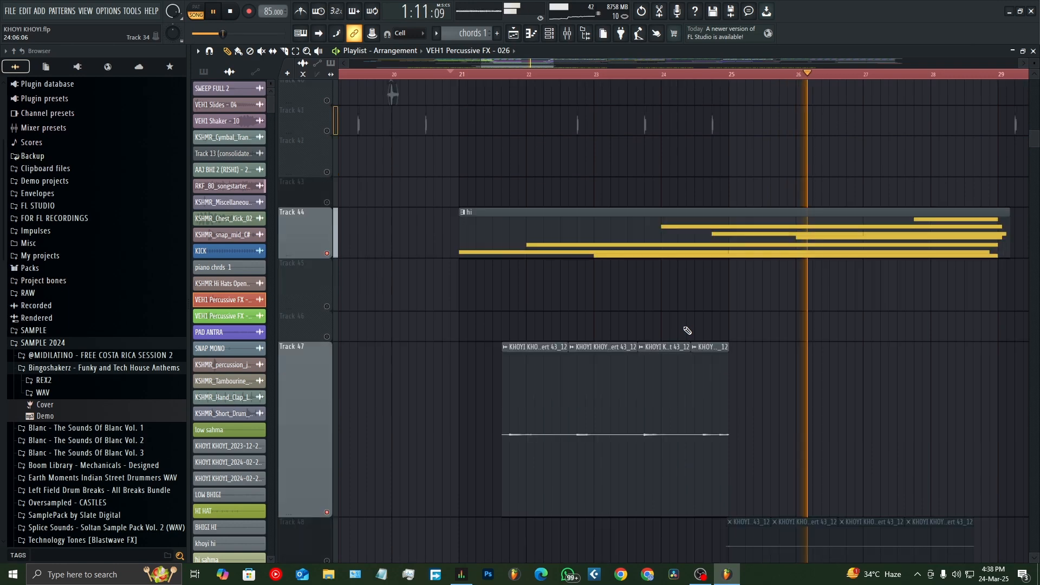
key("space")
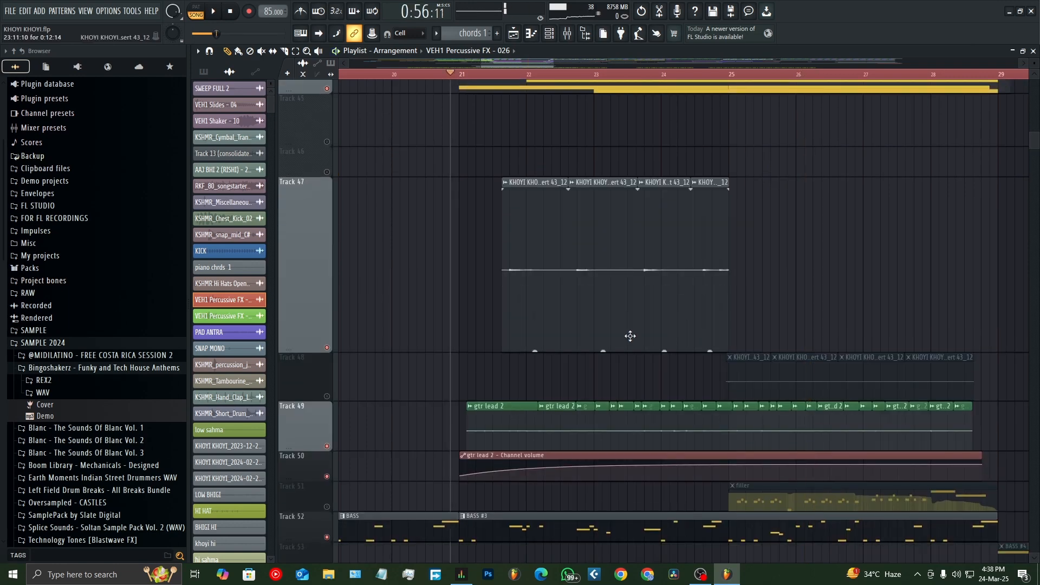
Enable and solo Track 48, and play its Insert 43_12 clips from just before bar 25
scroll(372, 351, "down", 3)
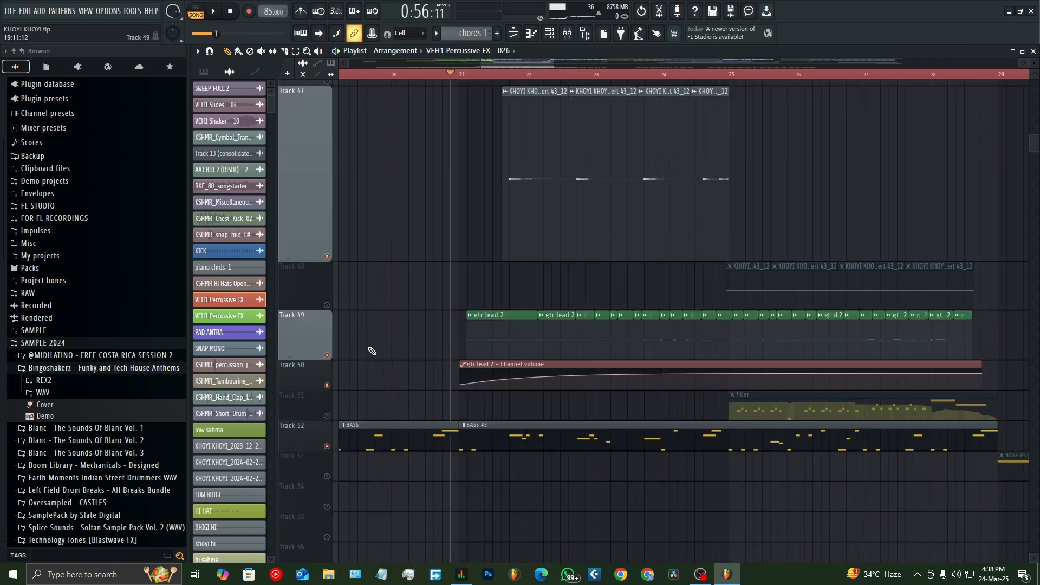
left_click(326, 305)
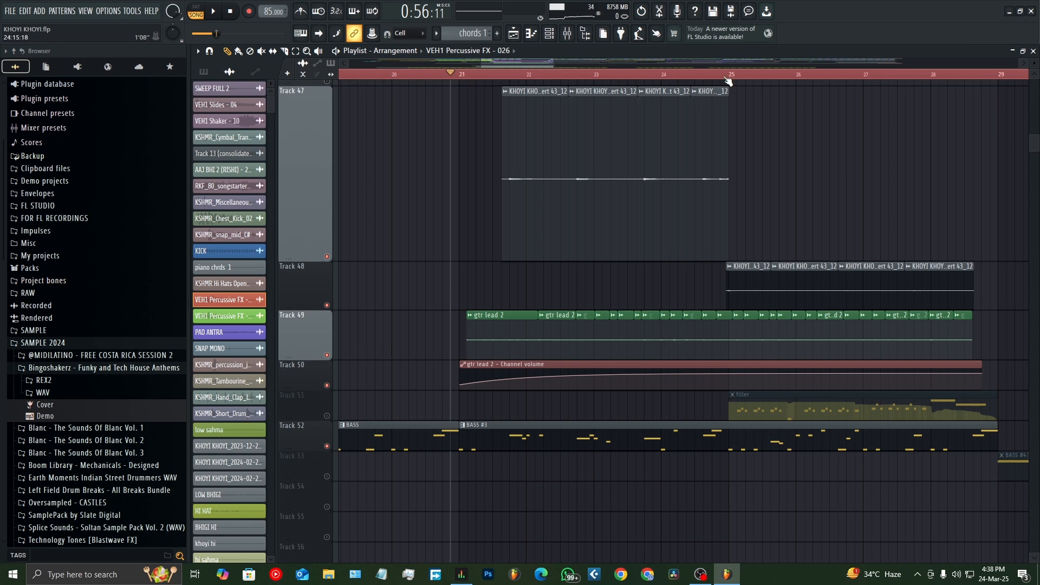
scroll(739, 225, "up", 2)
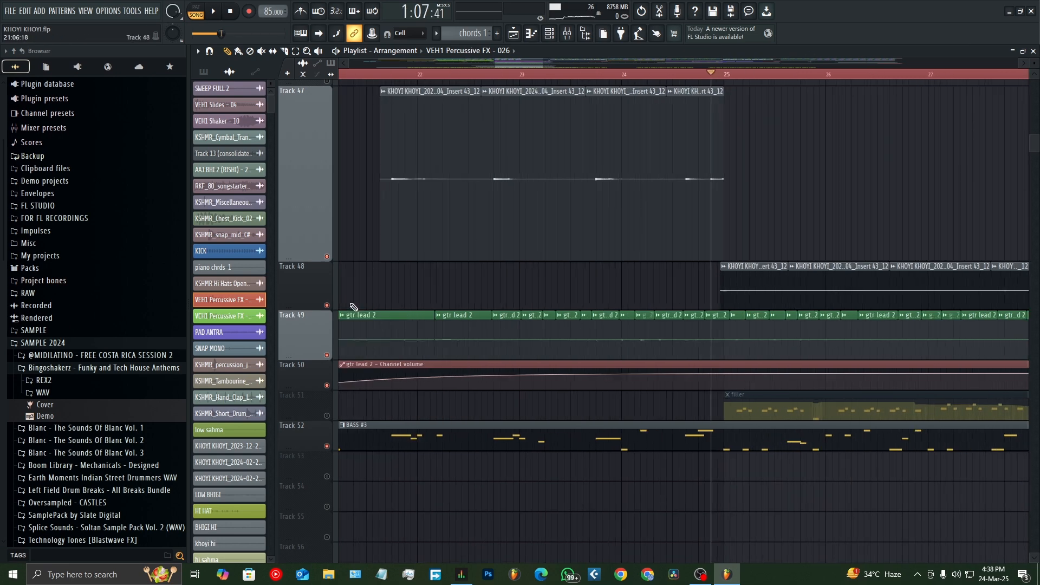
right_click(326, 306)
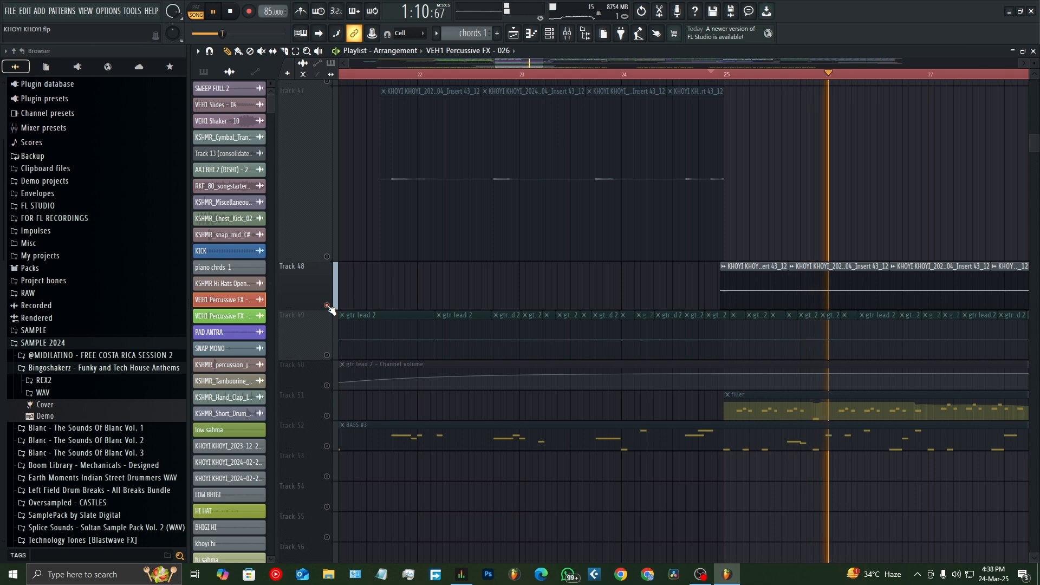
scroll(331, 309, "down", 3)
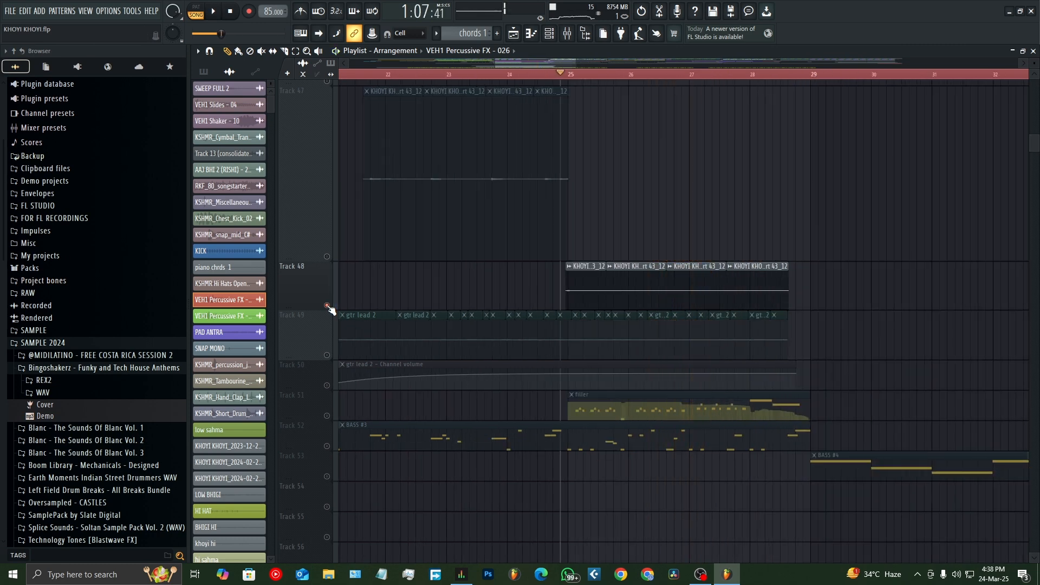
Clear the solo on Track 48, then solo Track 51 and play its filler pattern from just before bar 25
right_click(328, 307)
scroll(675, 353, "down", 3)
scroll(675, 353, "down", 7)
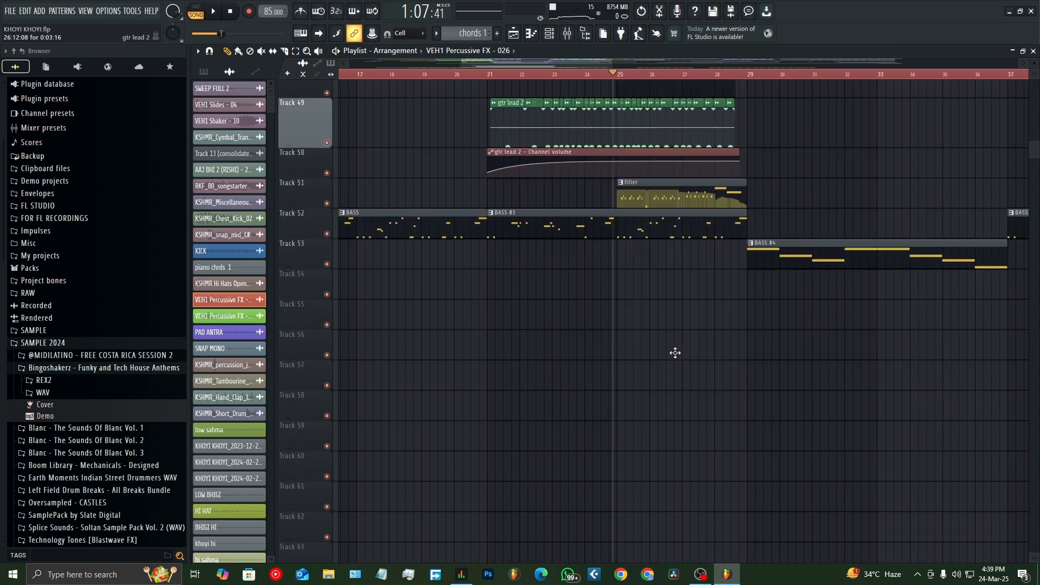
scroll(675, 353, "up", 5)
right_click(328, 357)
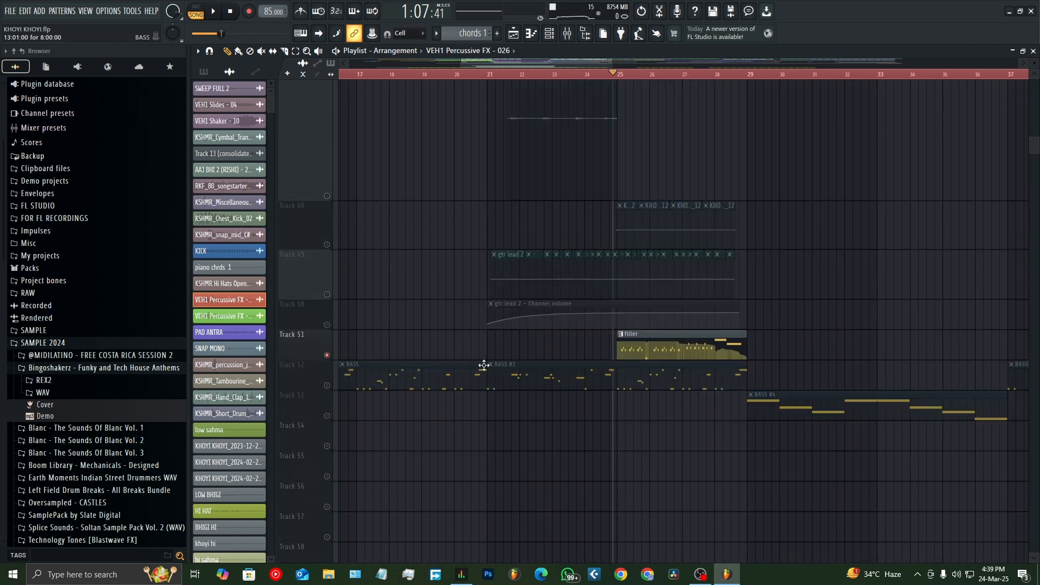
scroll(679, 367, "up", 2)
key("space")
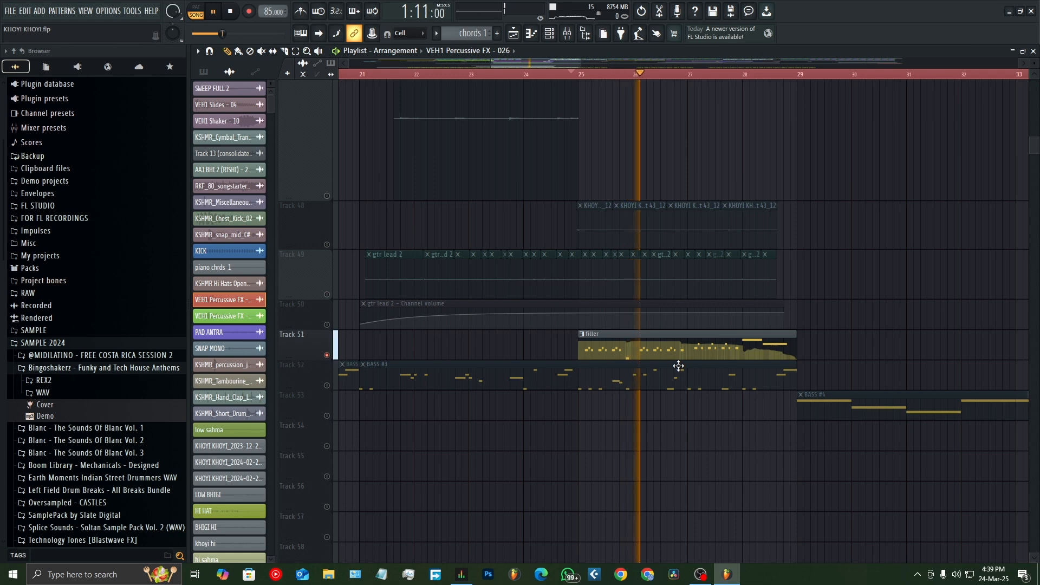
Show the filler's Engine 2 instrument, Forest Kingdom 3 with Aztec Clay Flute 1, and replay the filler from just before bar 25
left_click(550, 34)
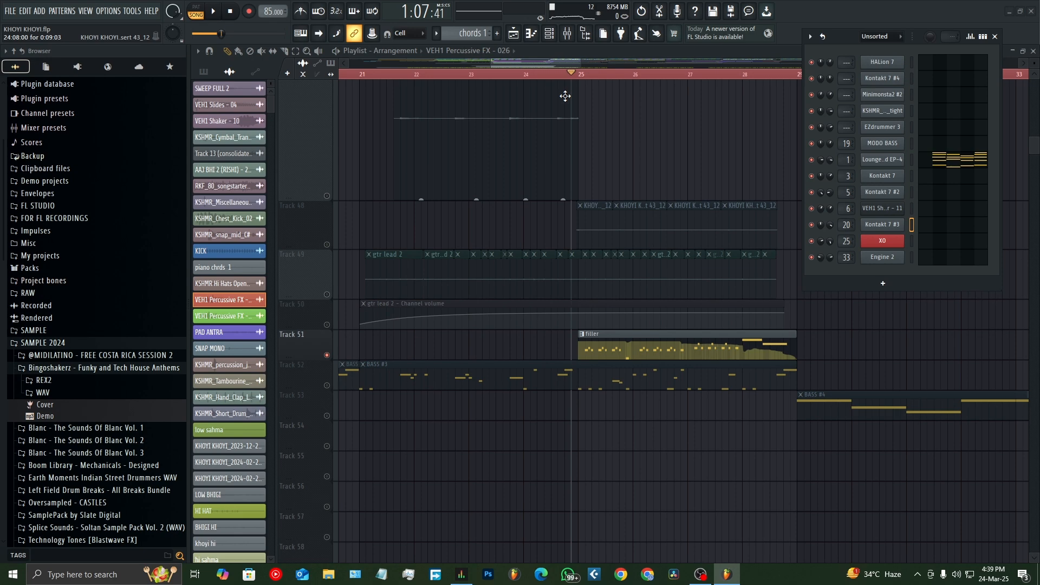
key("space")
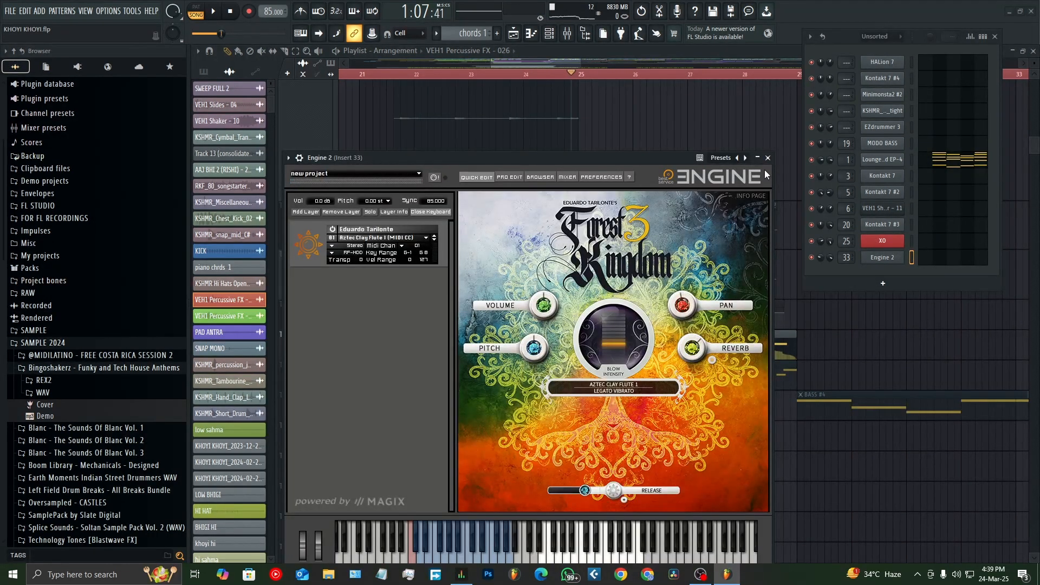
left_click(768, 158)
key("space")
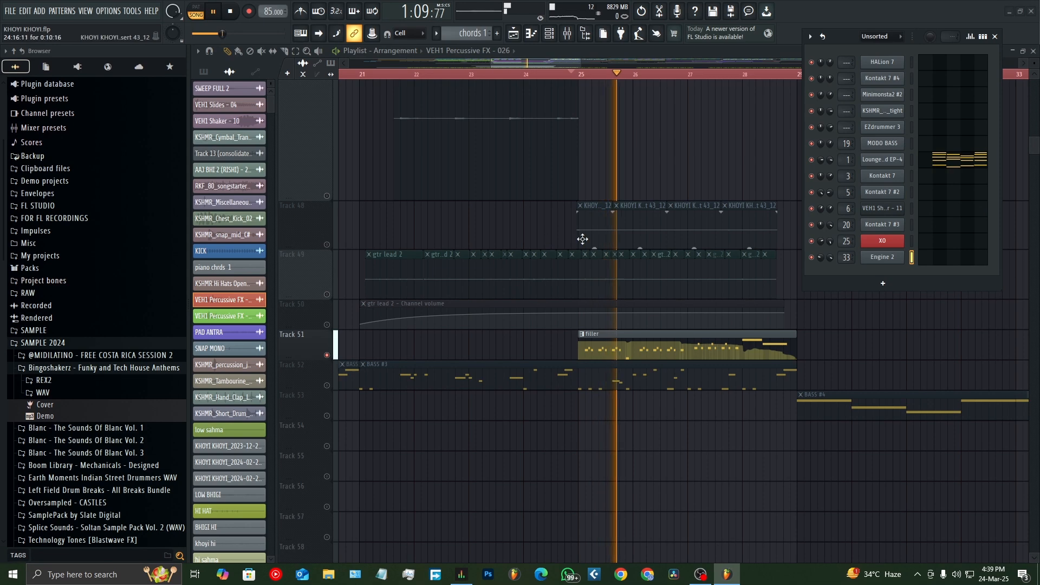
Clear the solo on Track 51 and play the full mix from just before bar 25 while looking up through the tracks
scroll(574, 249, "down", 2)
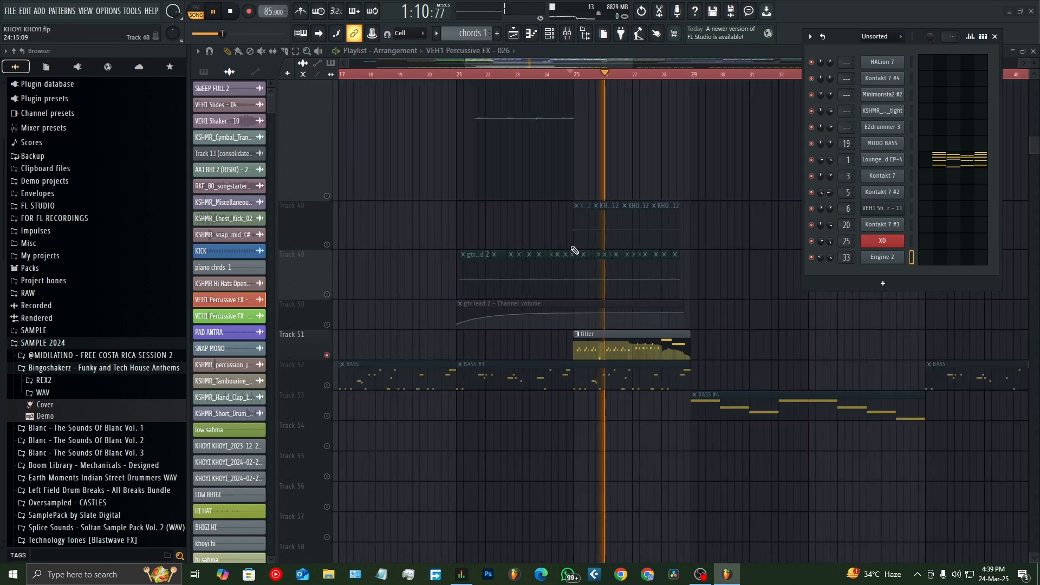
right_click(327, 296)
right_click(327, 295)
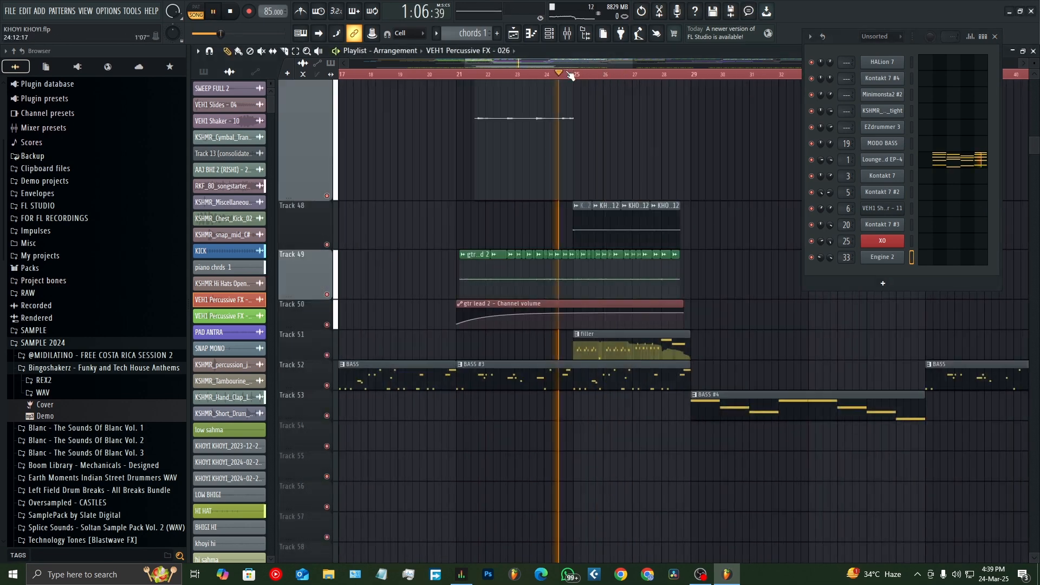
scroll(586, 126, "down", 4)
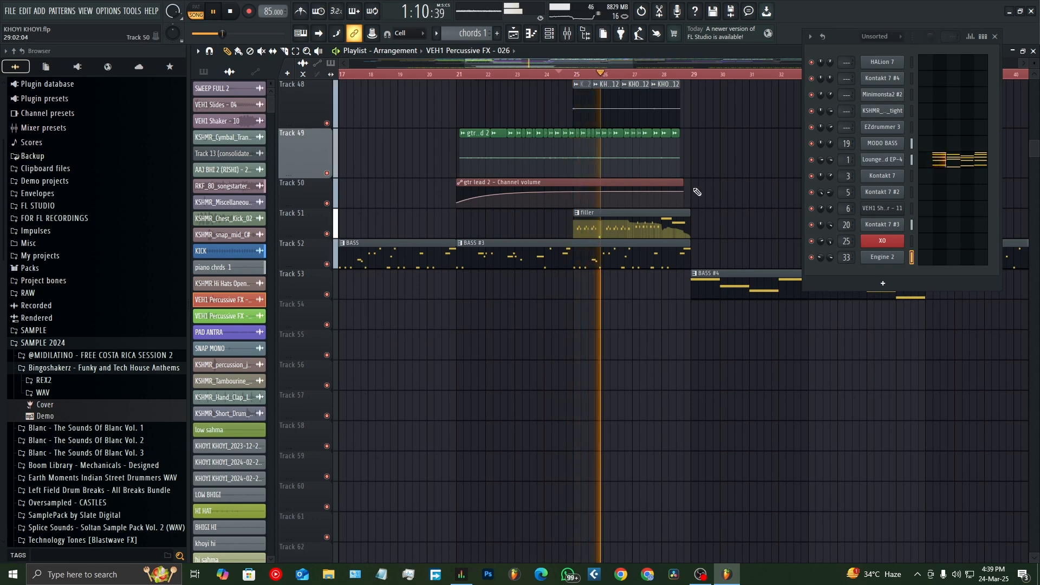
scroll(698, 192, "up", 20)
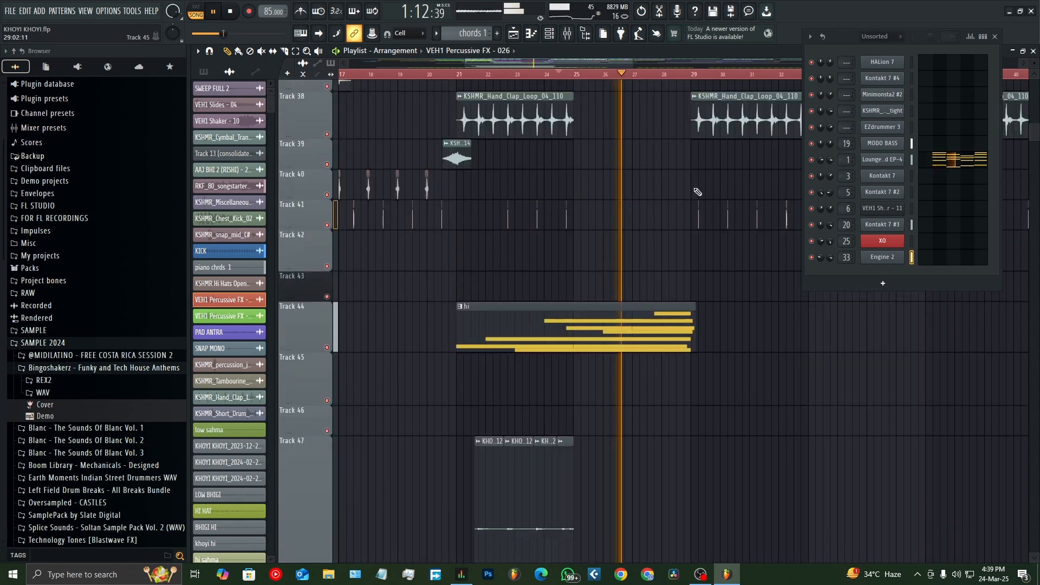
scroll(694, 188, "up", 10)
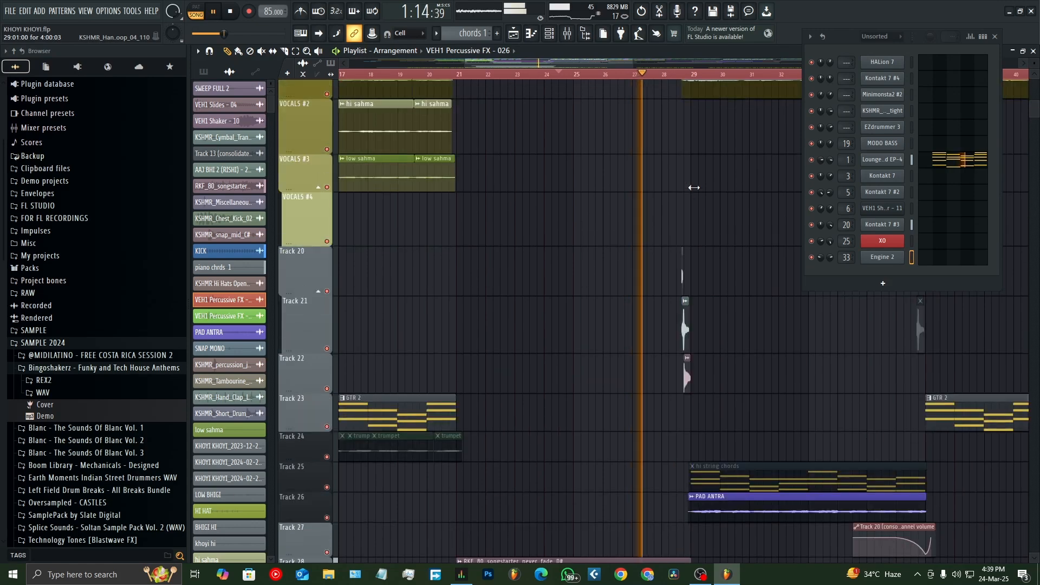
Hide the channel rack and follow the full-mix playback into the ANTRA 1 vocal section around bar 29
left_click(552, 36)
scroll(769, 198, "up", 2, "ctrl")
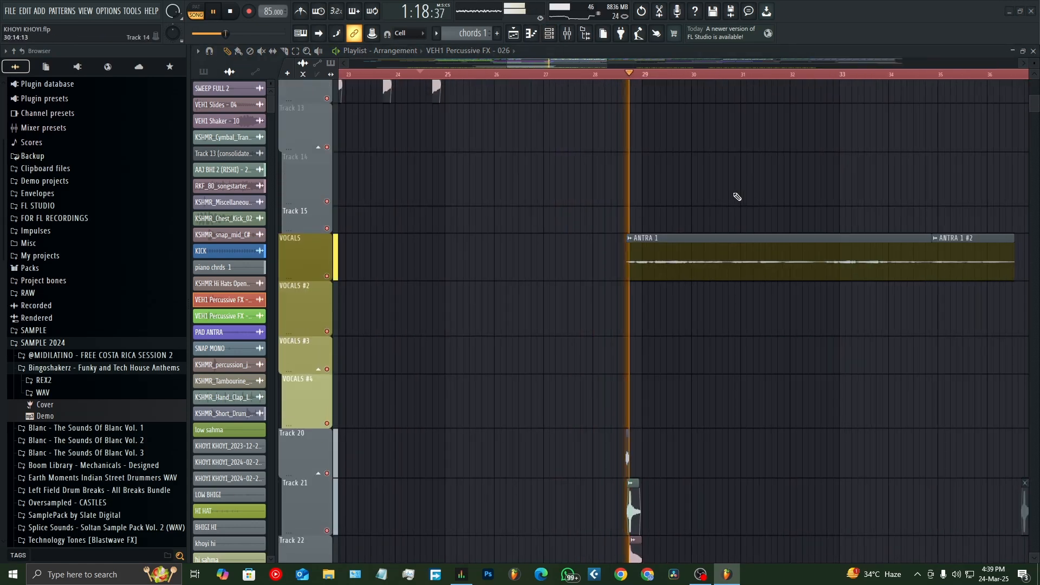
scroll(699, 195, "up", 1, "ctrl")
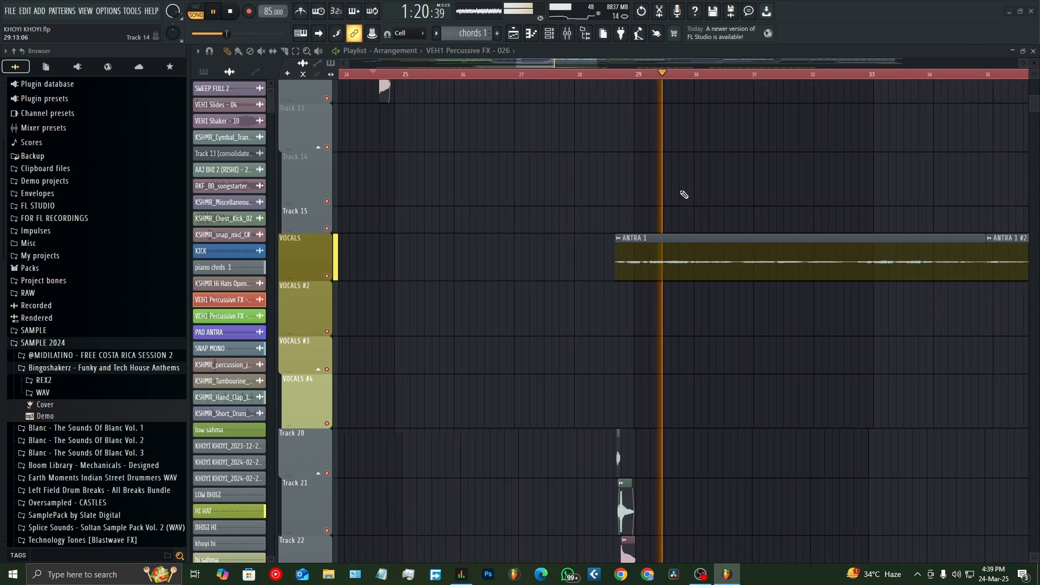
scroll(590, 213, "down", 2, "ctrl")
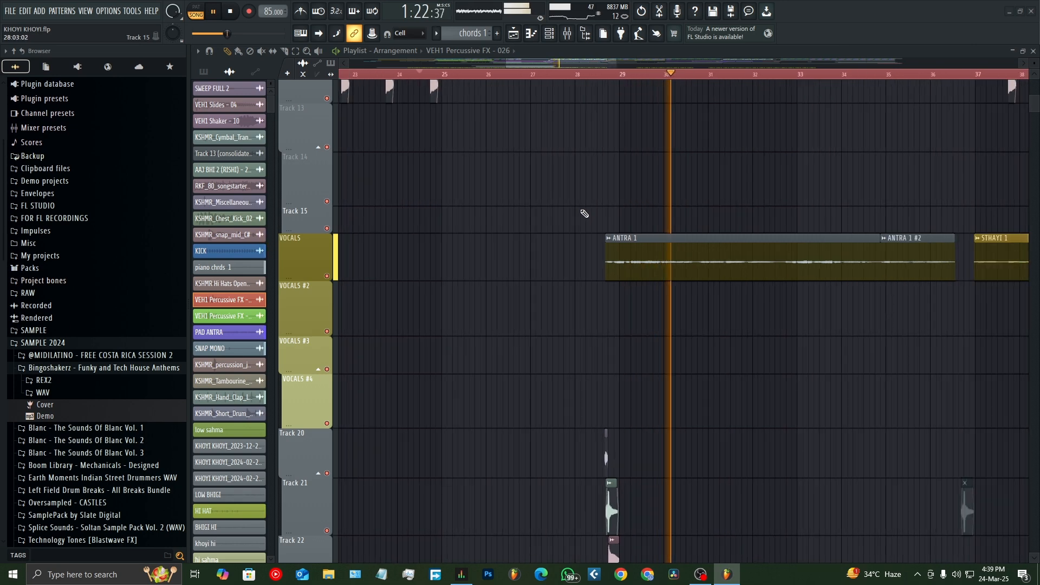
scroll(584, 214, "down", 3, "ctrl")
scroll(688, 217, "up", 8)
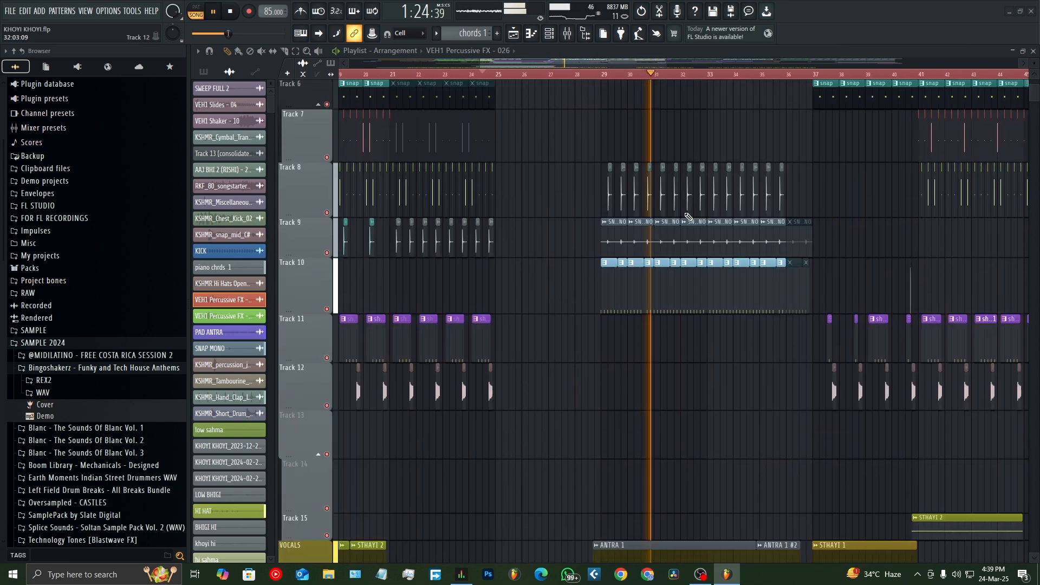
scroll(688, 217, "up", 3)
Stop playback and examine the chords, piano, hi-hat, kick, snap and shaker clips on Tracks 2 to 10 from bar 29
scroll(691, 224, "up", 3, "ctrl")
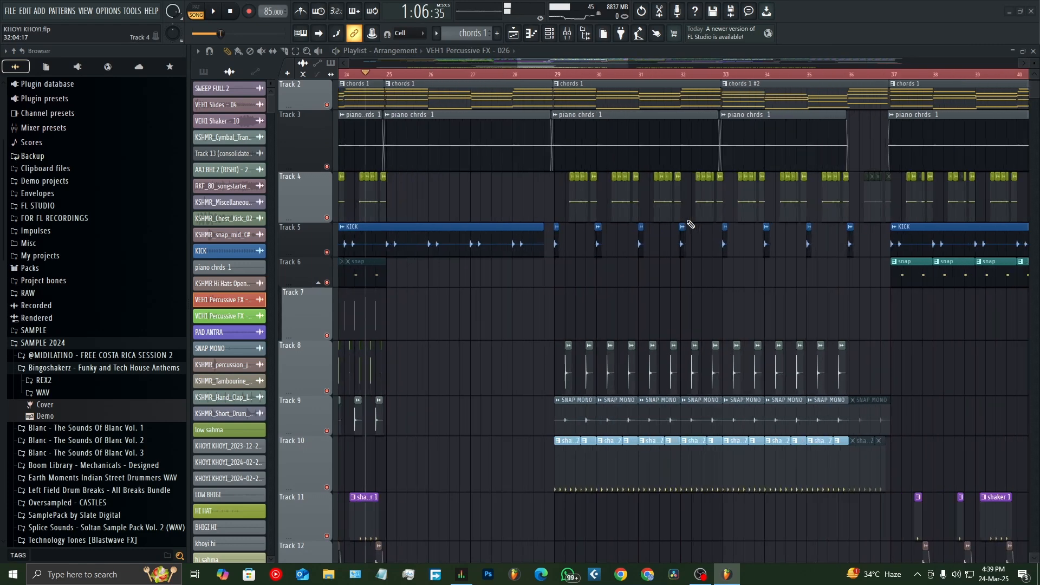
scroll(576, 216, "up", 1)
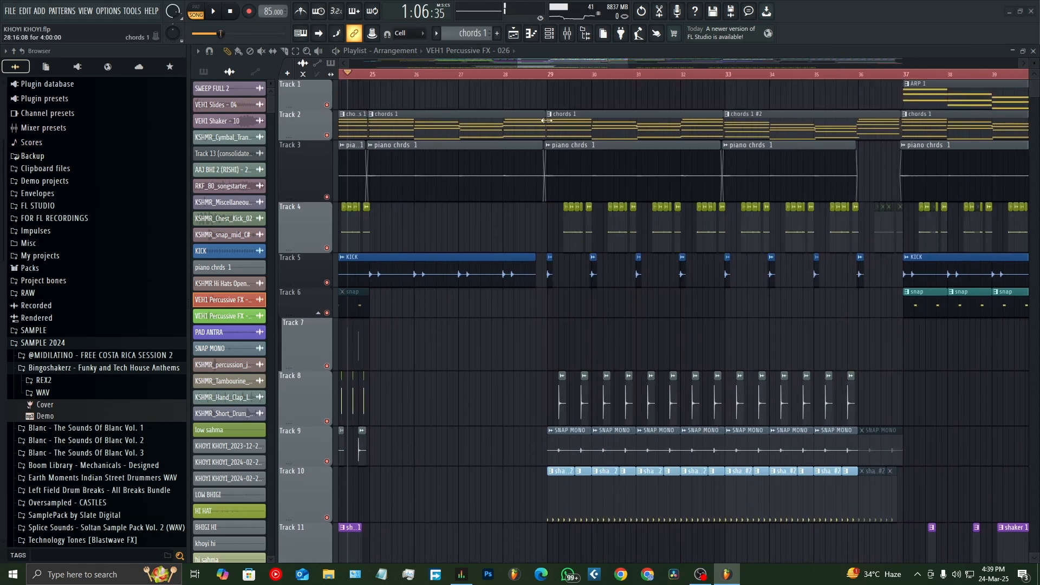
scroll(547, 121, "up", 2, "ctrl")
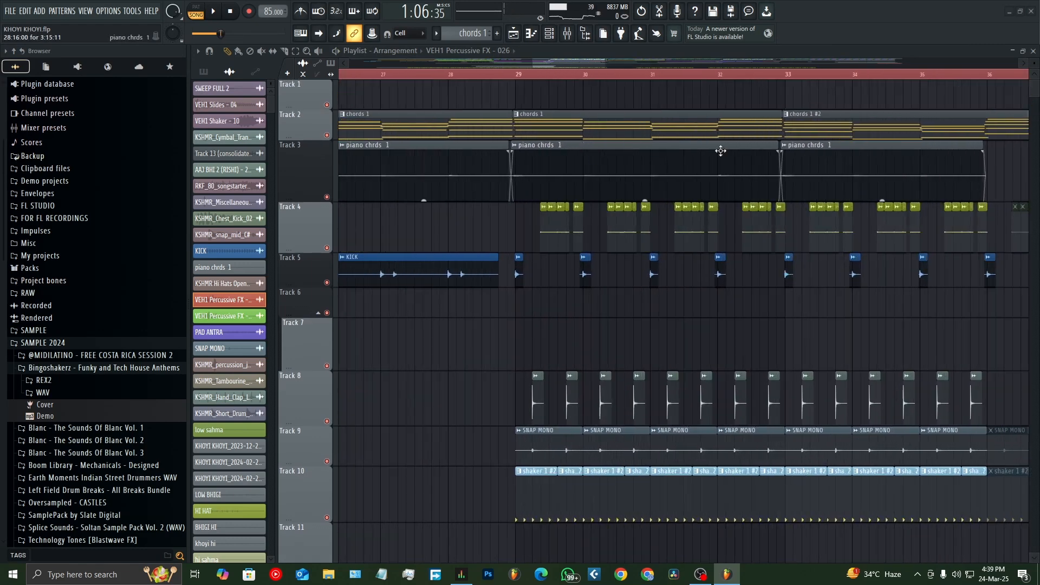
scroll(568, 224, "down", 2)
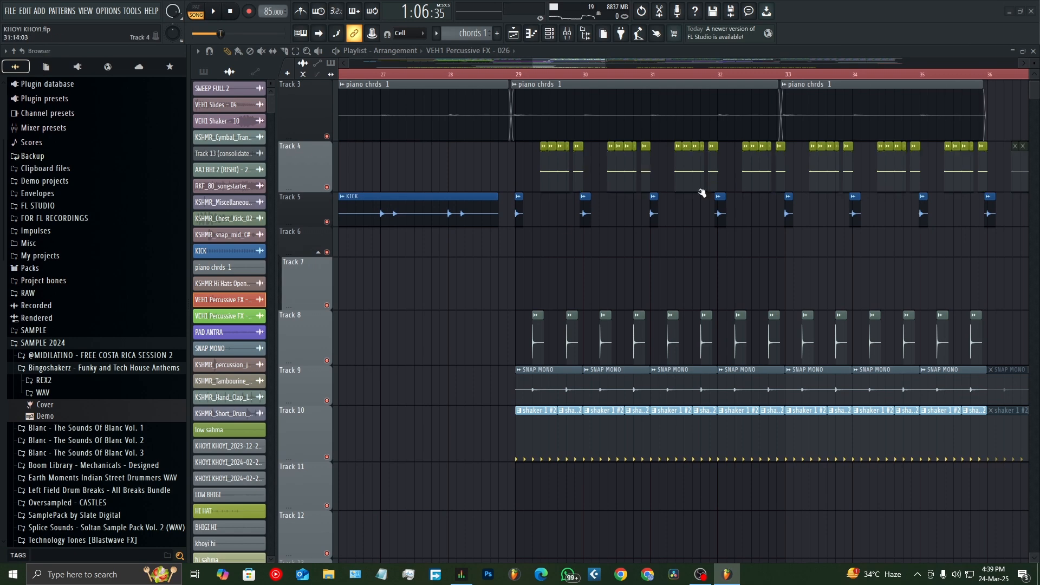
scroll(536, 233, "down", 3, "ctrl")
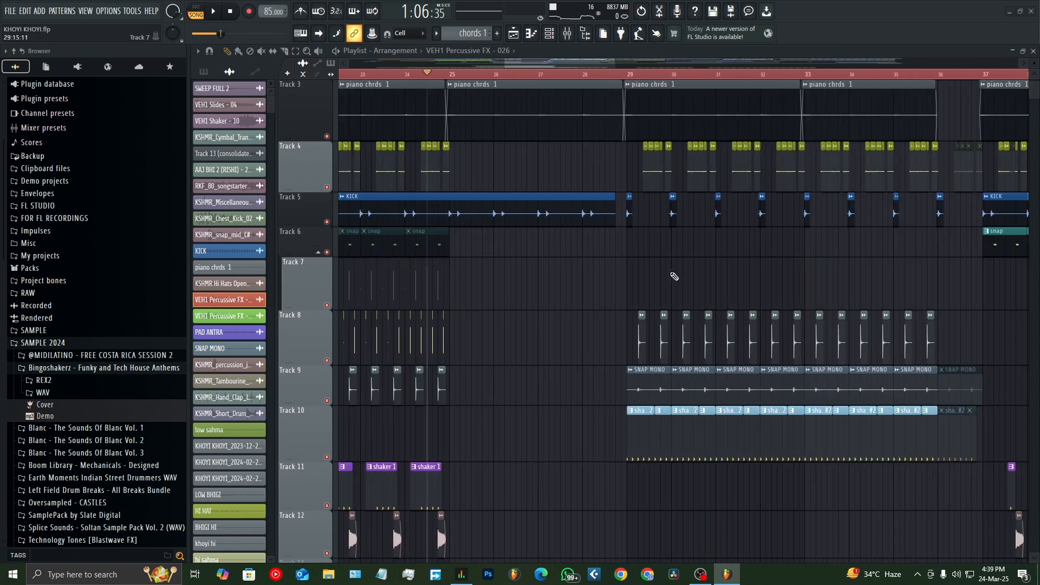
scroll(675, 276, "down", 5, "ctrl")
Solo Track 8 and play its Cymatics percussion clips from bar 29
scroll(721, 338, "up", 6, "ctrl")
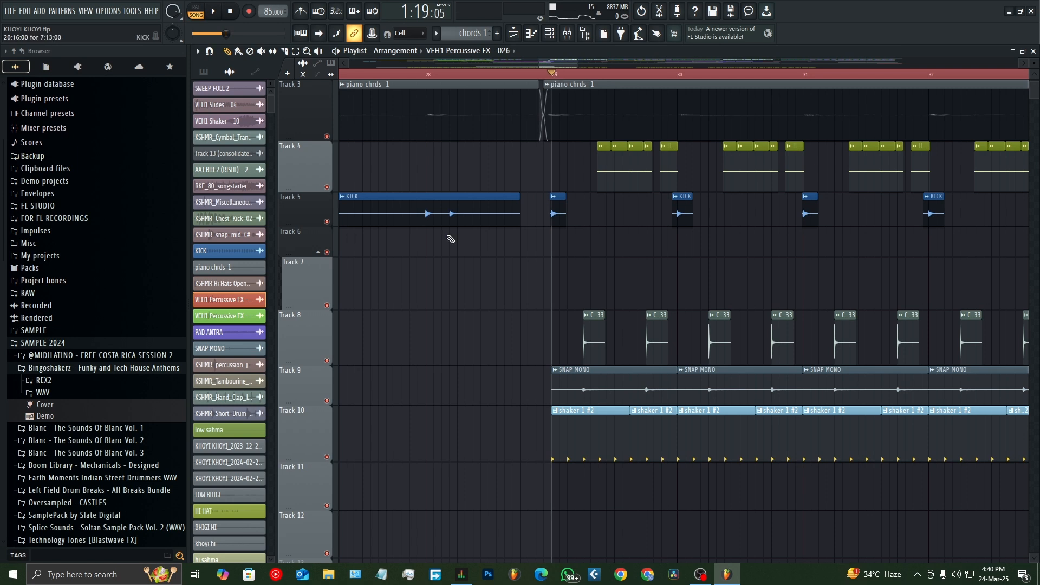
left_click(327, 361, "ctrl")
scroll(557, 321, "up", 3, "ctrl")
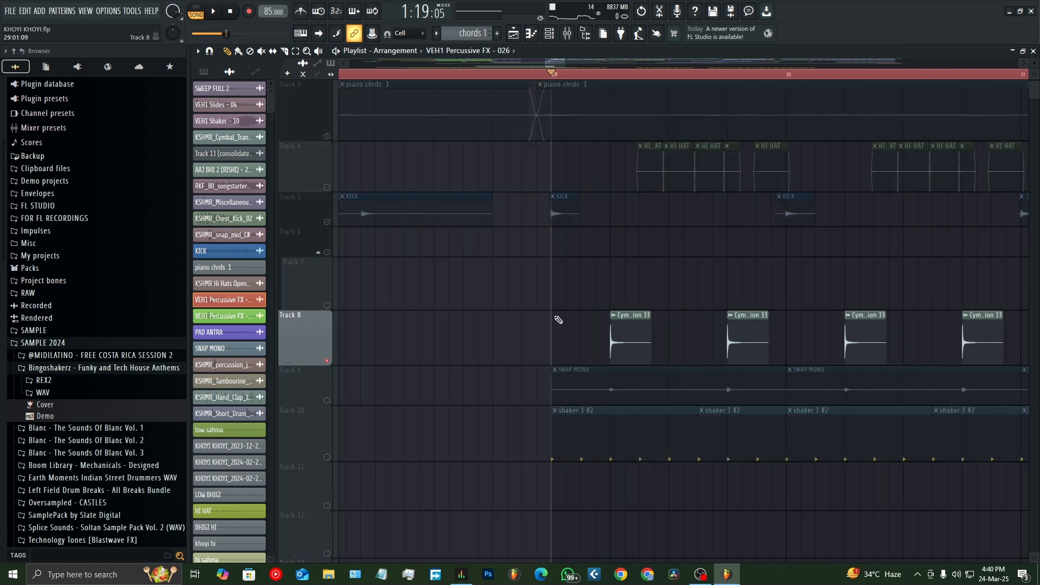
key("space")
key("space")
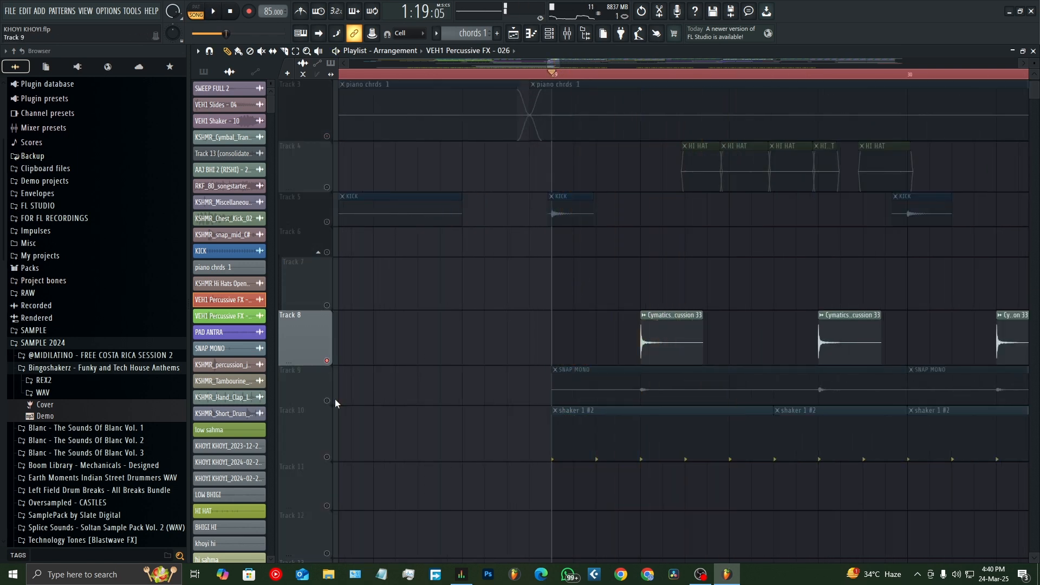
Enable Track 9's SNAP MONO clips alongside Track 8 and play both from bar 29
left_click(327, 401)
key("space")
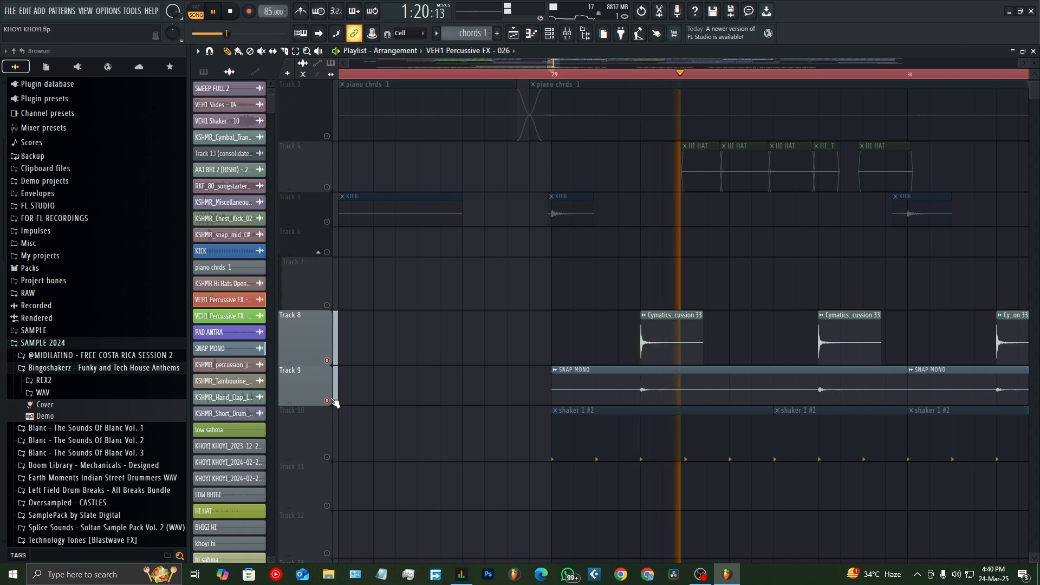
key("space")
Solo Track 10, play its shaker 1 #2 pattern from bar 29, and clear the solo
right_click(328, 458)
key("space")
right_click(328, 458)
key("space")
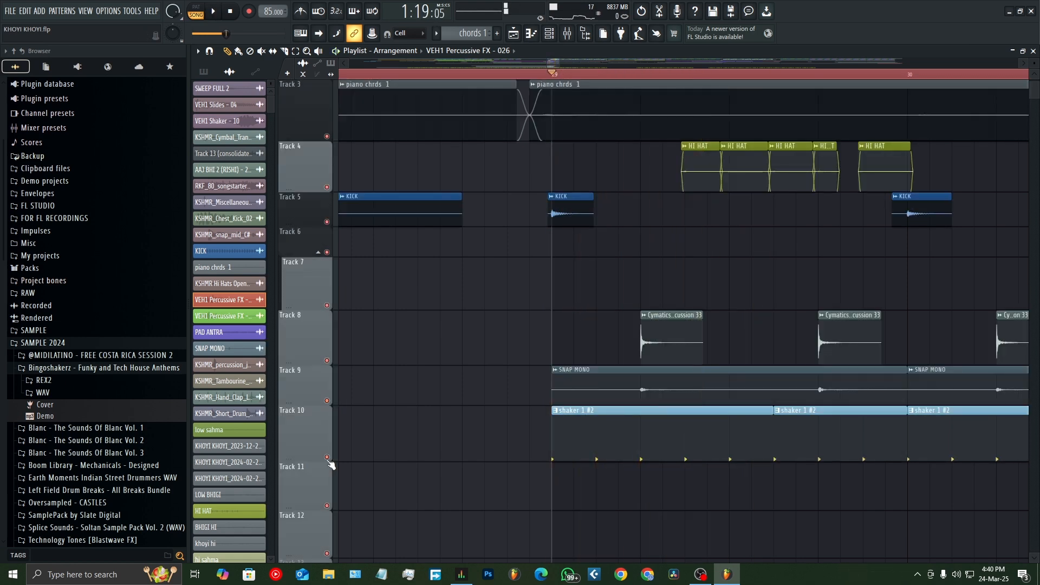
Play the full mix from bar 29 and look down through the percussion and ANTRA 1 vocal tracks
scroll(397, 471, "down", 2)
key("space")
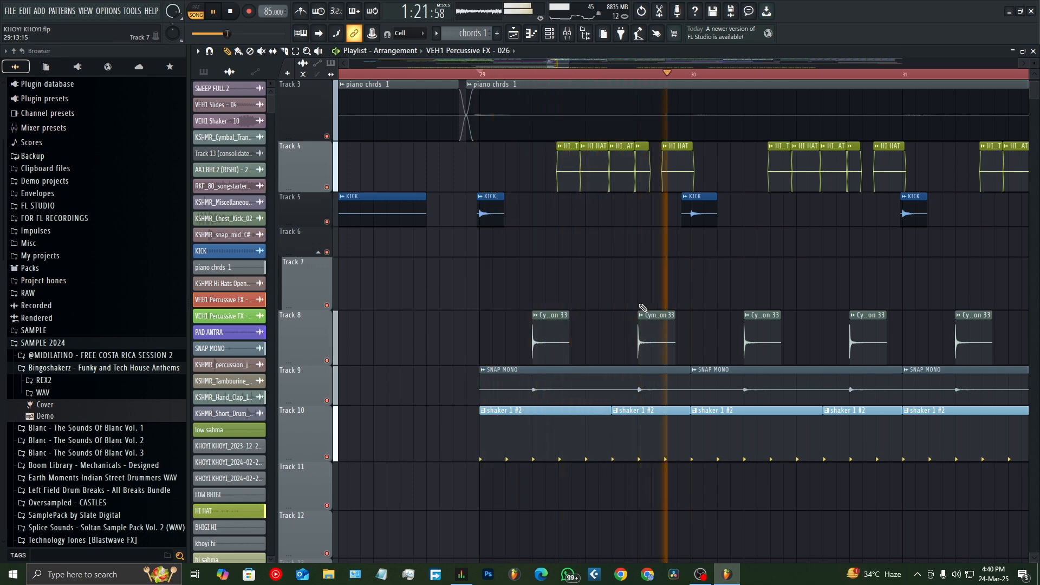
scroll(502, 380, "down", 1)
scroll(502, 379, "down", 1)
scroll(607, 420, "down", 2)
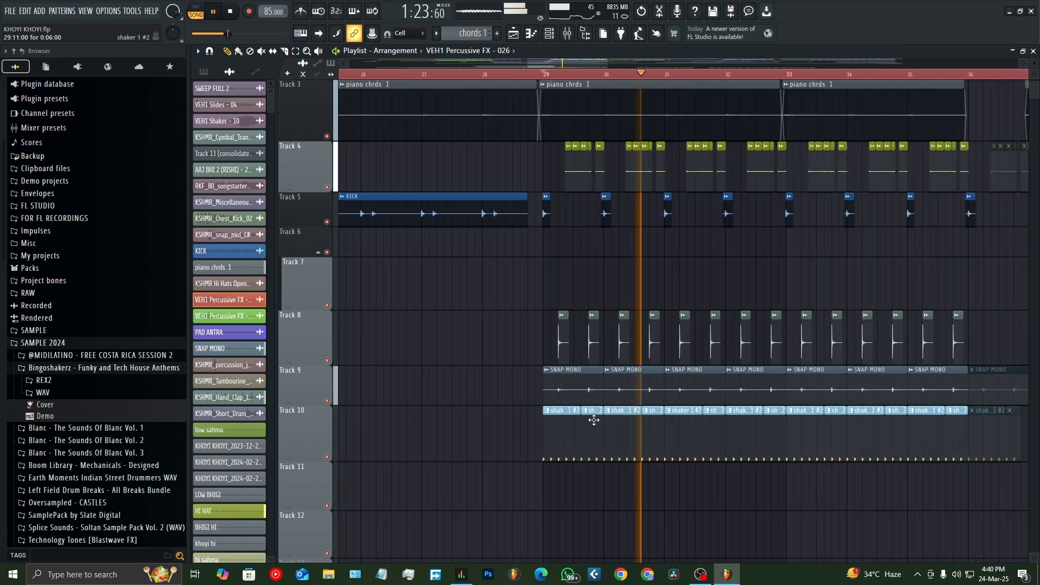
scroll(594, 420, "down", 4)
scroll(594, 420, "down", 4)
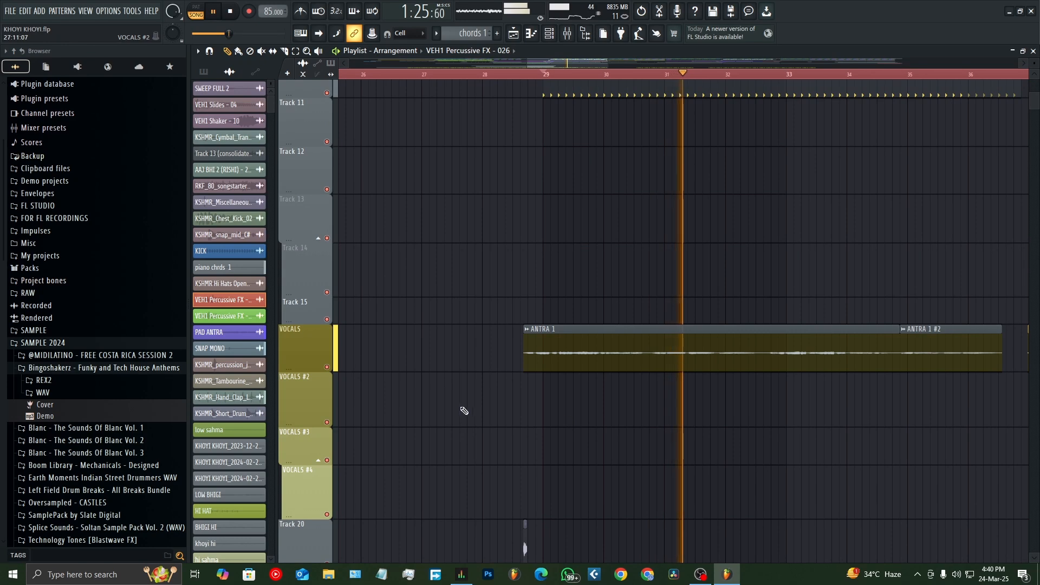
scroll(544, 360, "down", 1)
scroll(643, 413, "down", 11)
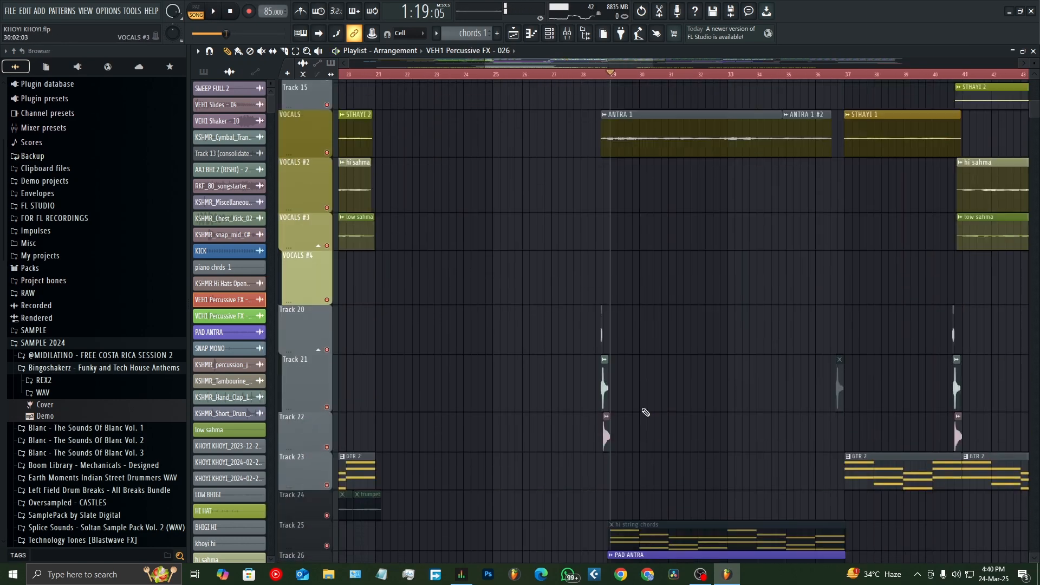
Solo Track 26, play the PAD ANTRA clip from bar 29, and clear the solo
scroll(631, 412, "up", 2)
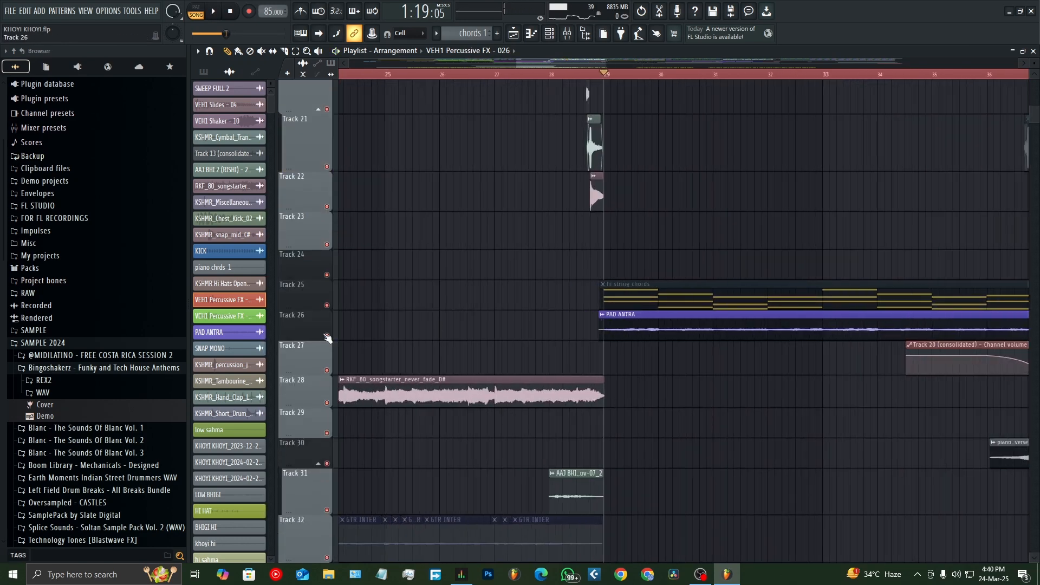
right_click(326, 335)
key("space")
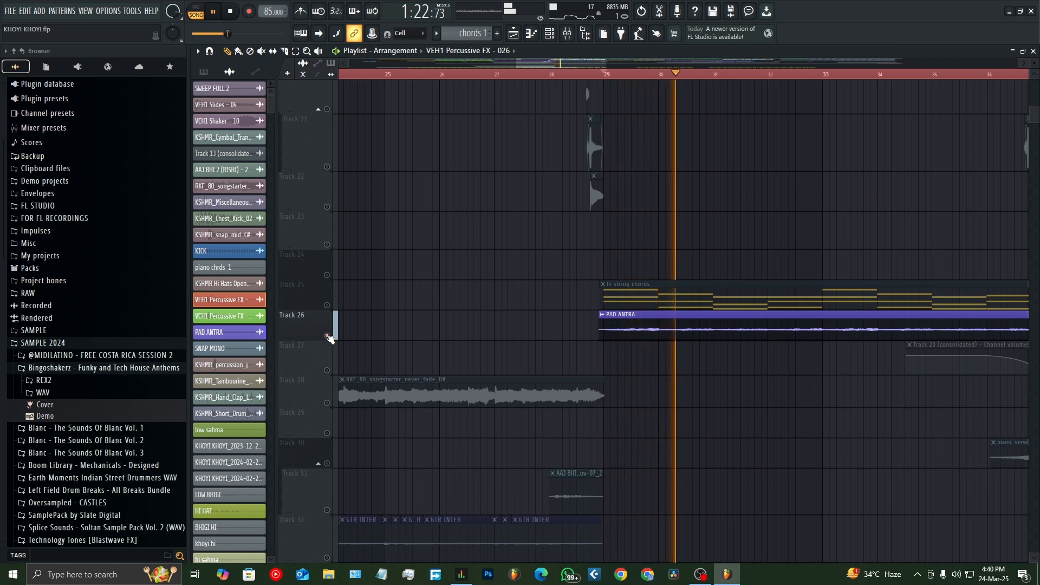
right_click(328, 335)
Look through Tracks 28 to 47 around bar 29, including Track 38's hand clap loops and Track 41's hits
scroll(618, 434, "down", 7)
scroll(618, 434, "down", 9)
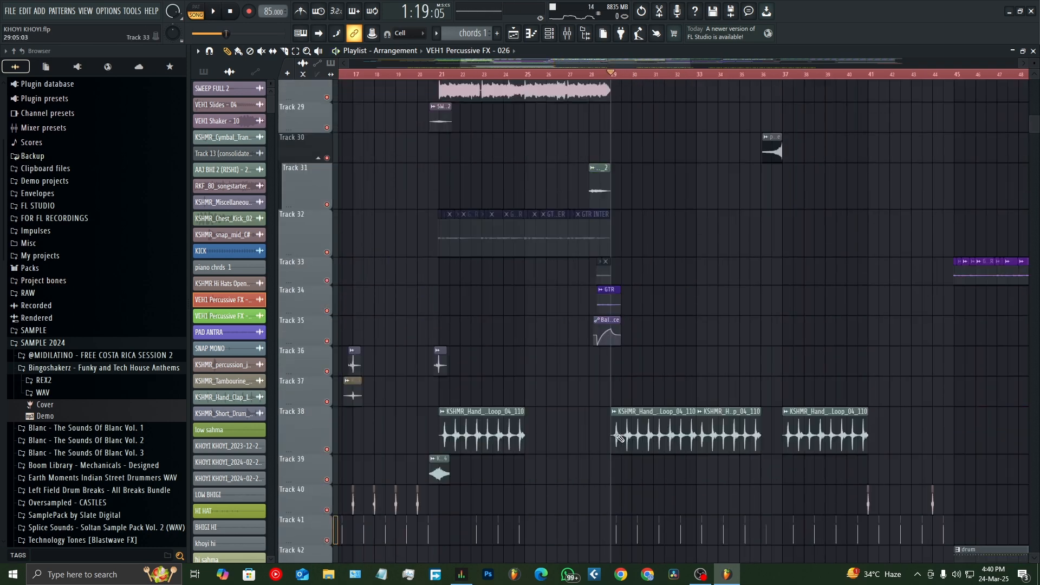
scroll(621, 434, "up", 3)
scroll(610, 348, "down", 3)
scroll(761, 454, "down", 3)
scroll(750, 460, "up", 3)
scroll(734, 421, "down", 7)
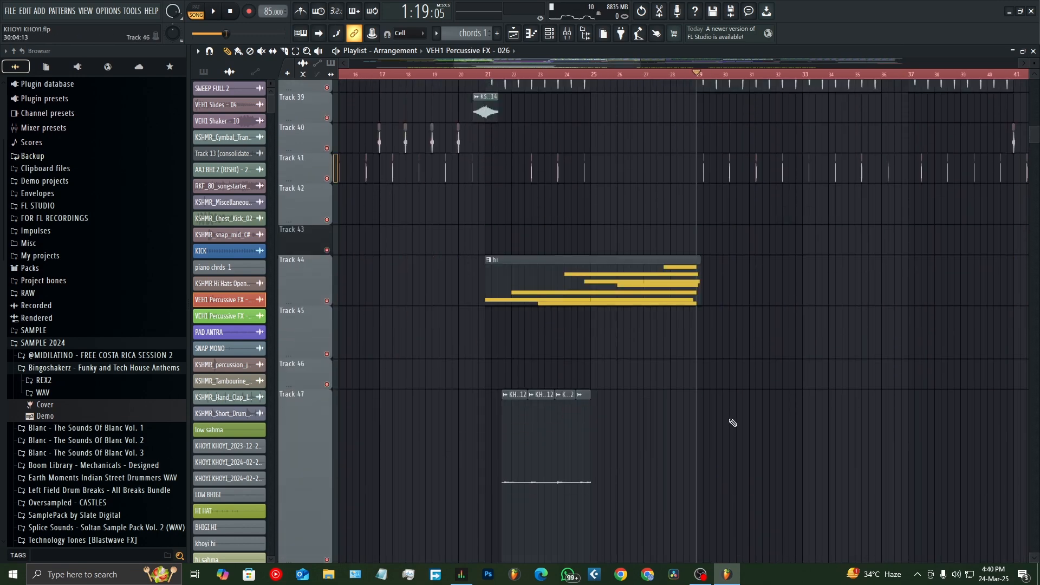
Play the full mix from bar 29 with Track 53's BASS #4 pattern, stop, and look back up to the vocal tracks
scroll(733, 423, "down", 3)
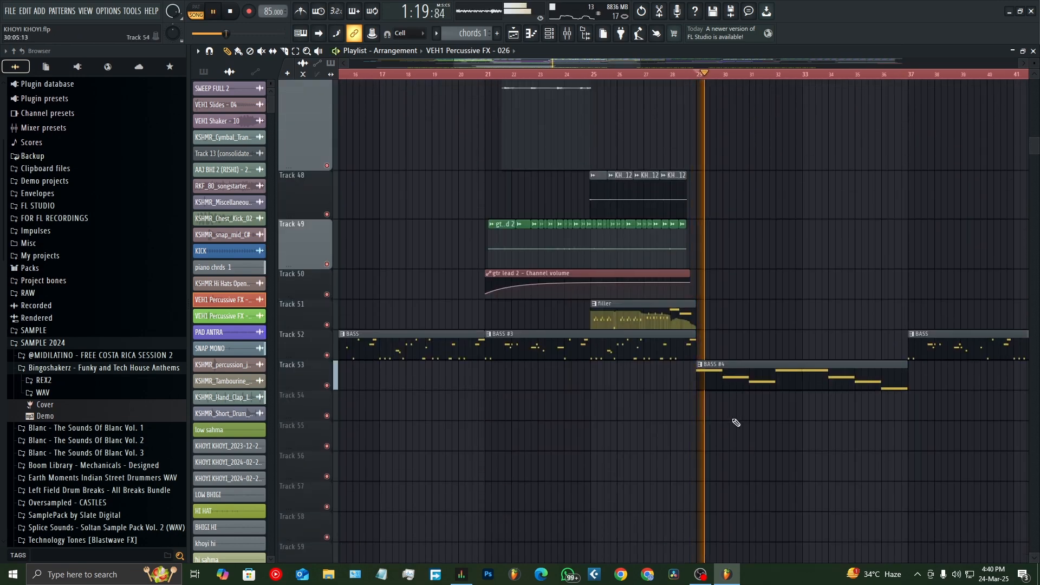
scroll(736, 423, "up", 3)
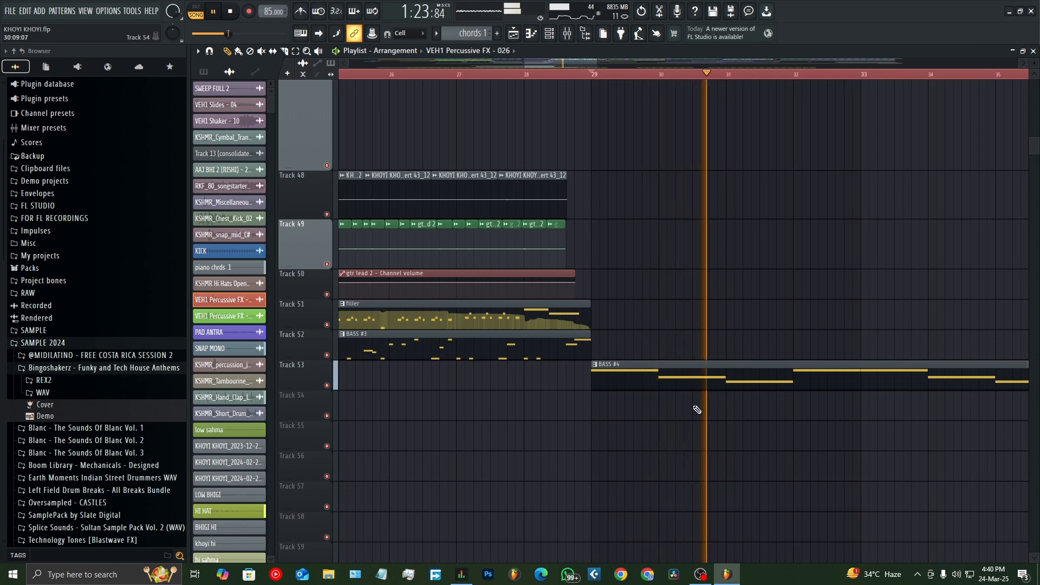
scroll(697, 410, "down", 2, "ctrl")
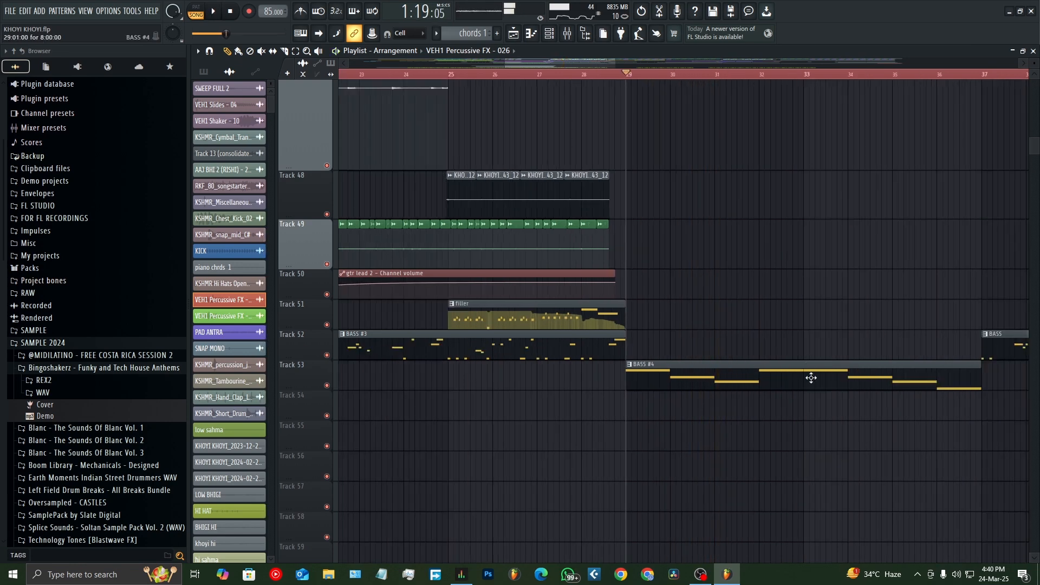
scroll(779, 404, "down", 4, "ctrl")
scroll(807, 434, "up", 7)
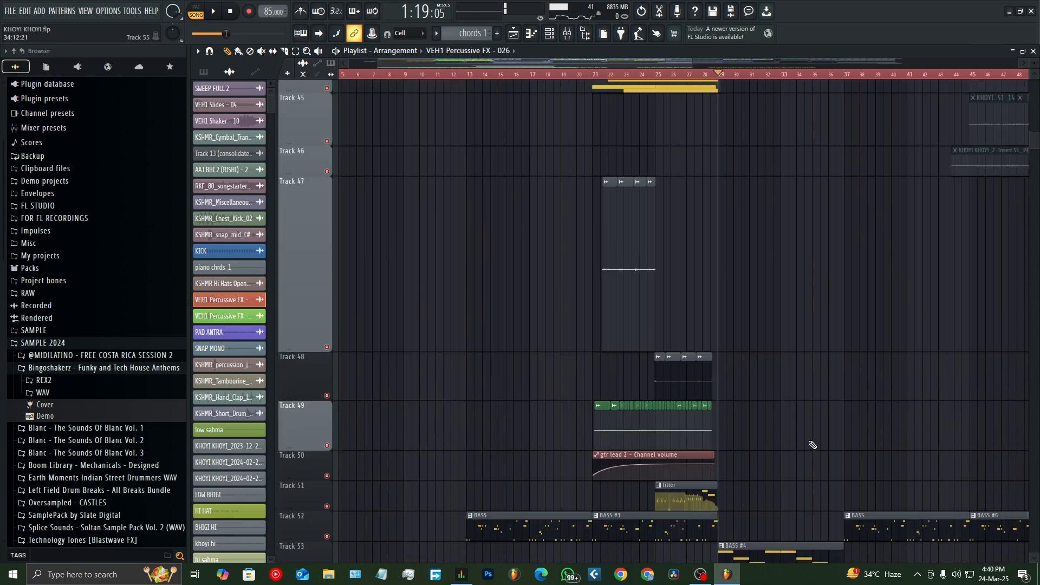
scroll(806, 361, "up", 5)
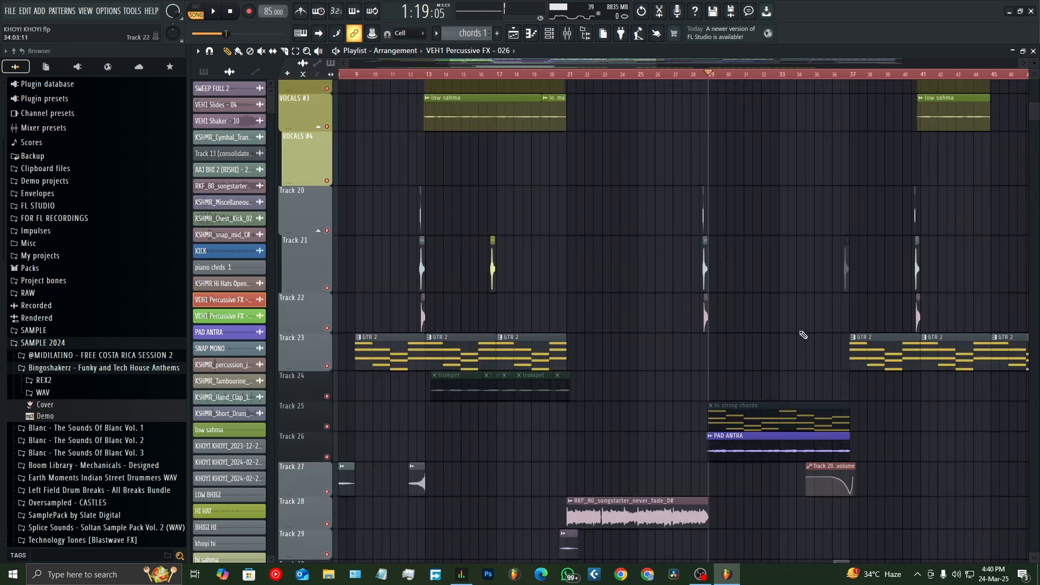
Play the full mix from just before bar 33 through Track 27's volume automation and Track 30's piano reverse clip, and stop
scroll(771, 115, "up", 2, "ctrl")
left_click(767, 81)
key("space")
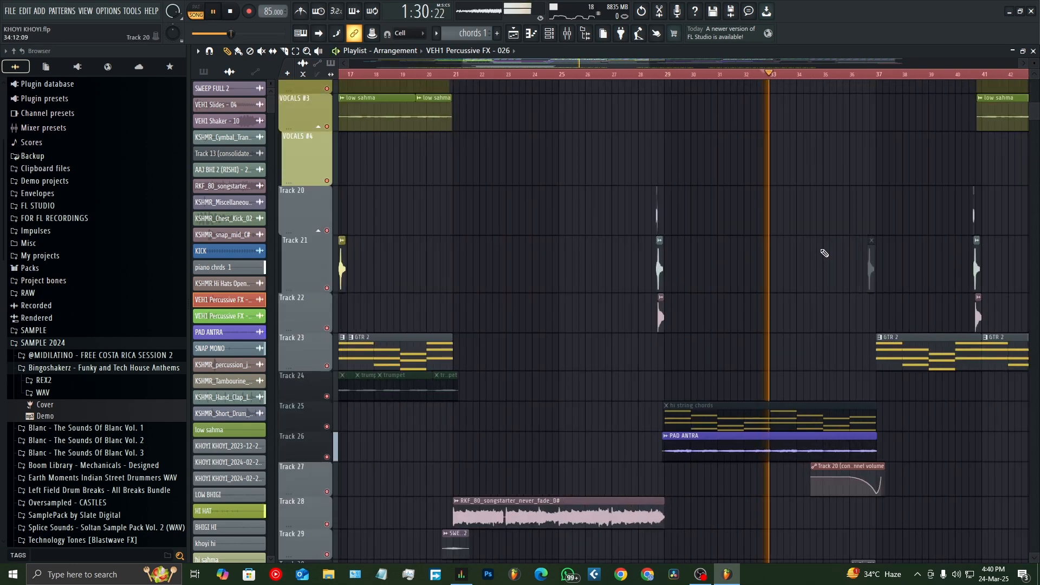
scroll(816, 406, "up", 2, "ctrl")
scroll(785, 295, "up", 1, "ctrl")
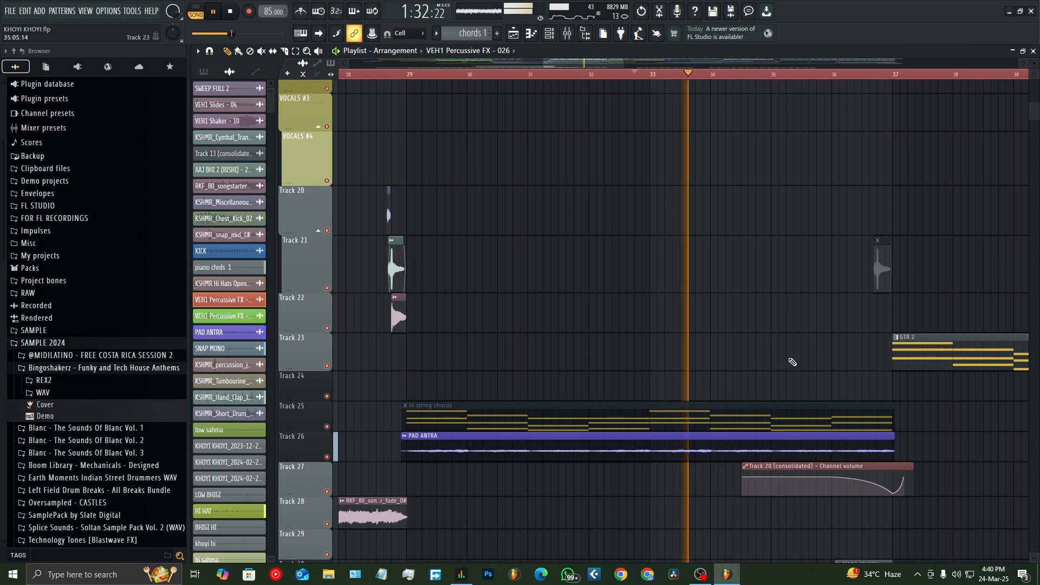
scroll(791, 482, "down", 4)
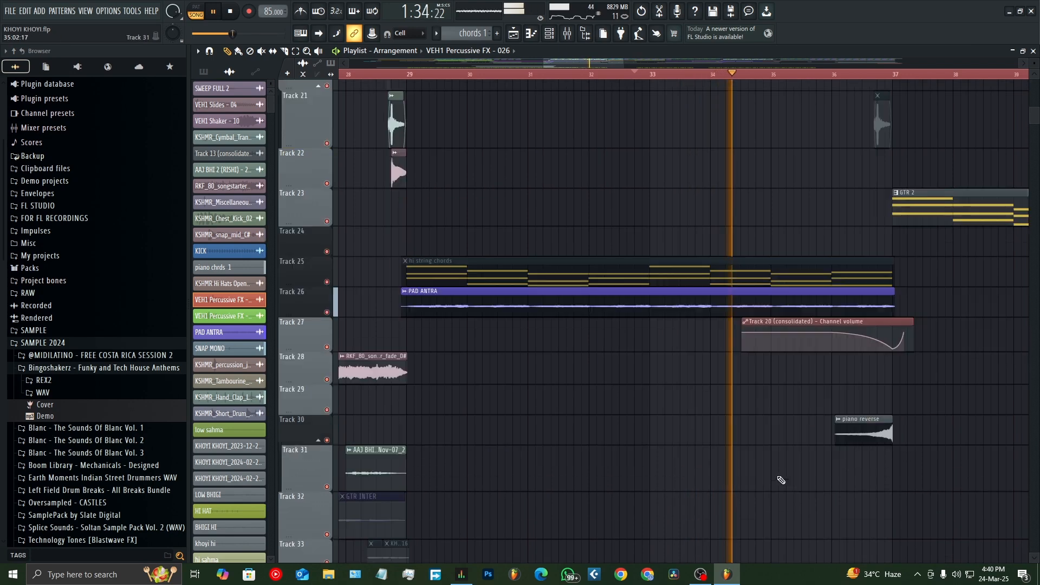
scroll(902, 415, "up", 2, "ctrl")
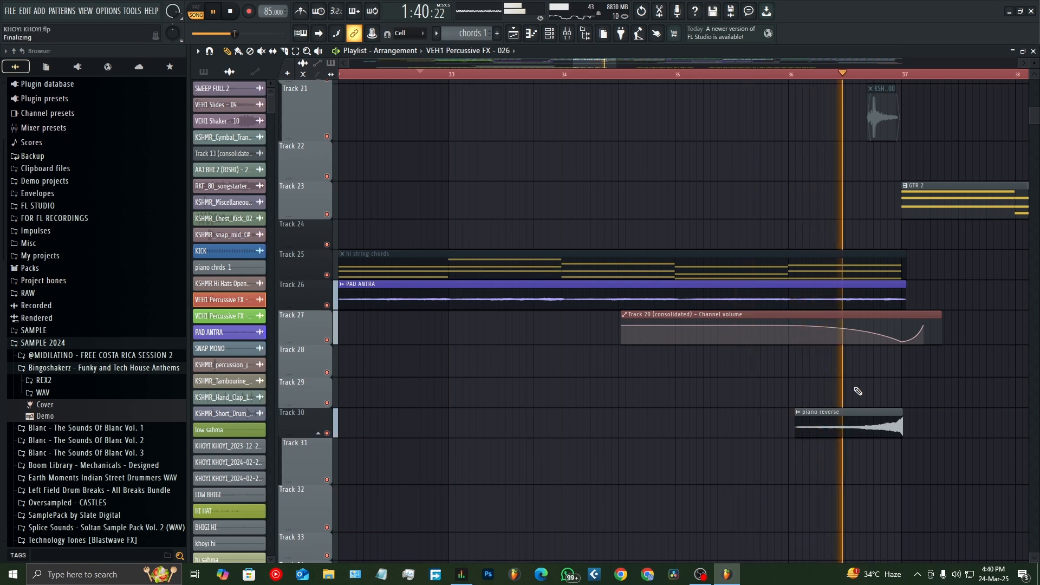
key("space")
scroll(935, 362, "up", 1, "ctrl")
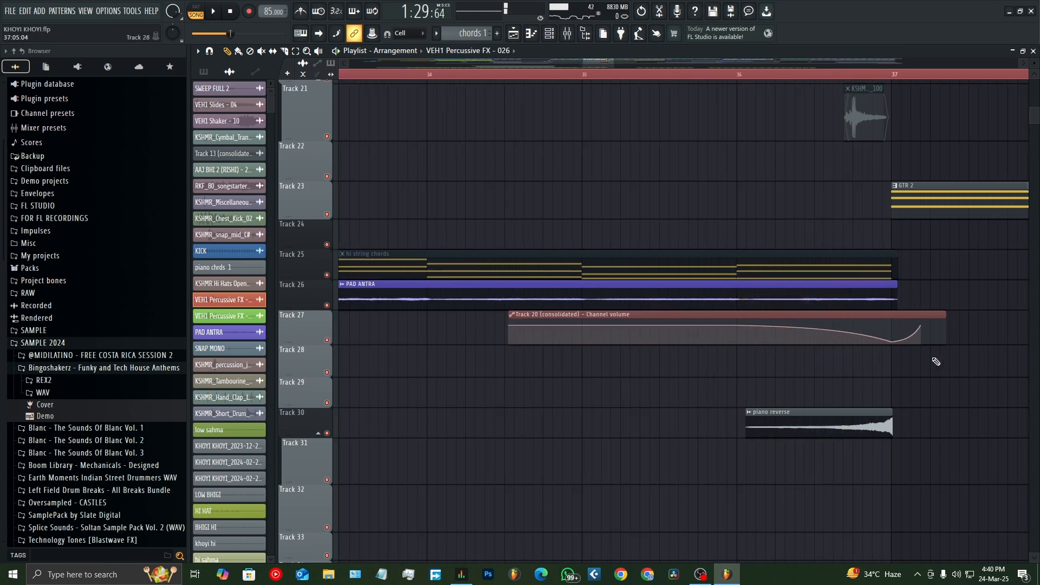
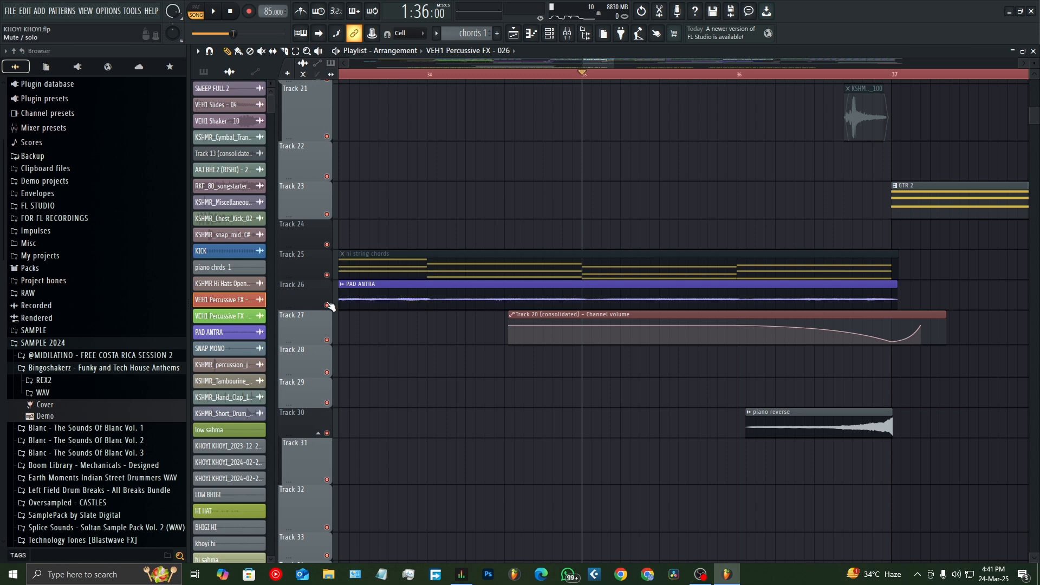
Solo Track 26 together with Track 27's channel volume automation, play the PAD ANTRA clip from bar 35, and stop
right_click(327, 305)
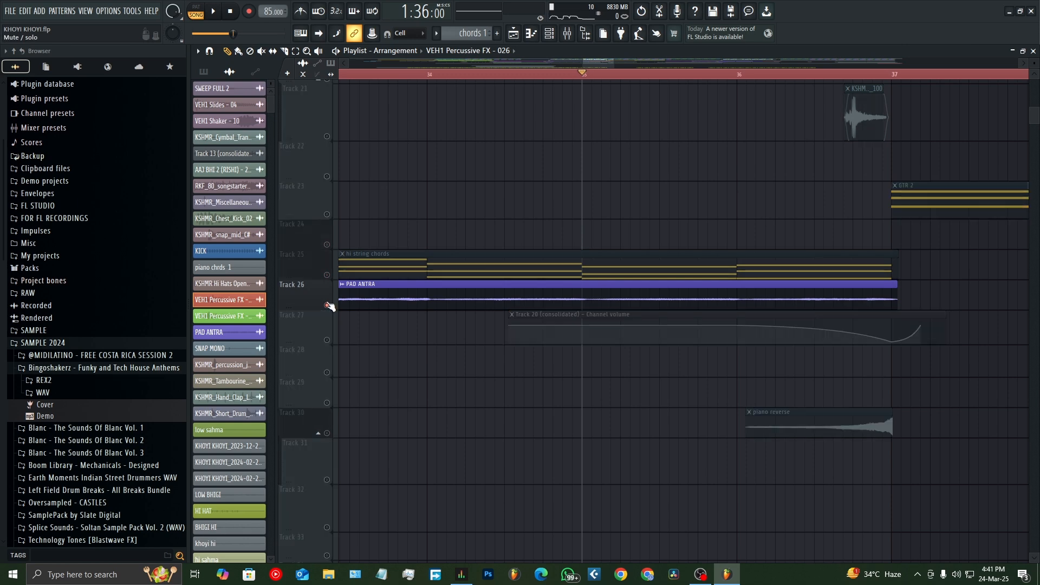
left_click(328, 340)
key("space")
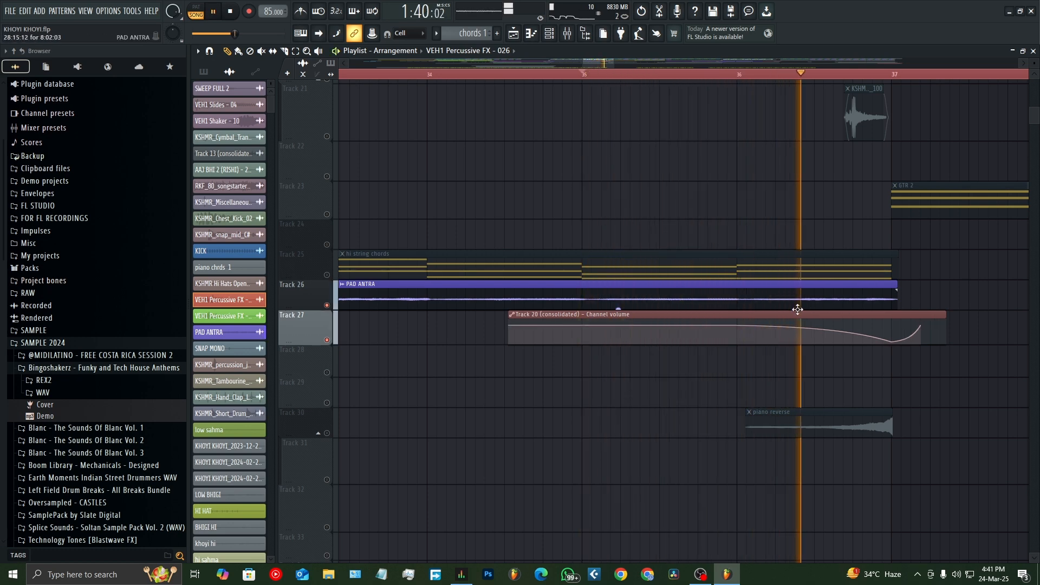
key("space")
Add Track 30 to the soloed tracks, play its piano reverse clip with the faded pad from bar 35, and stop
left_click(327, 432)
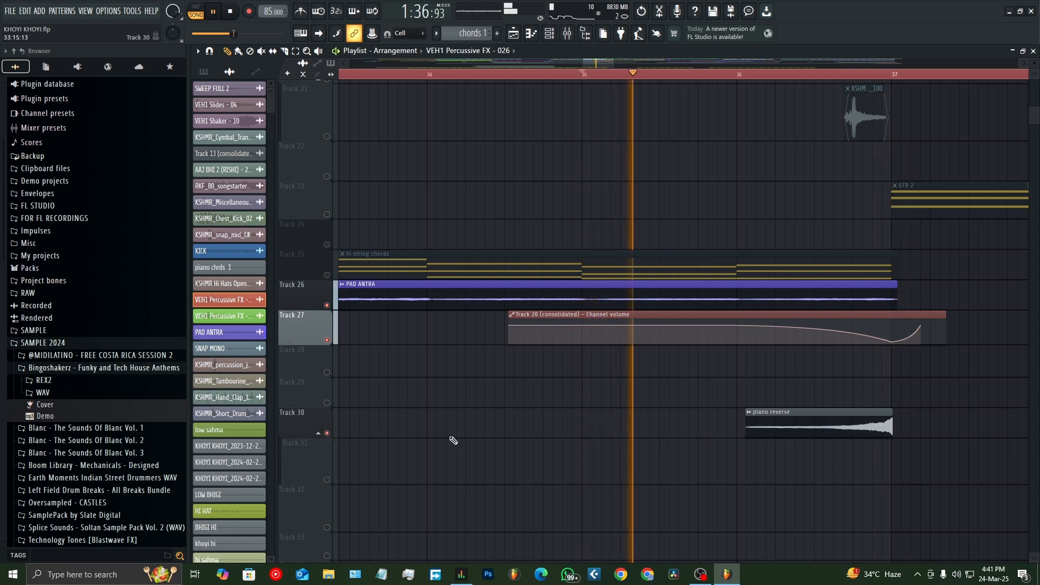
scroll(762, 448, "up", 2)
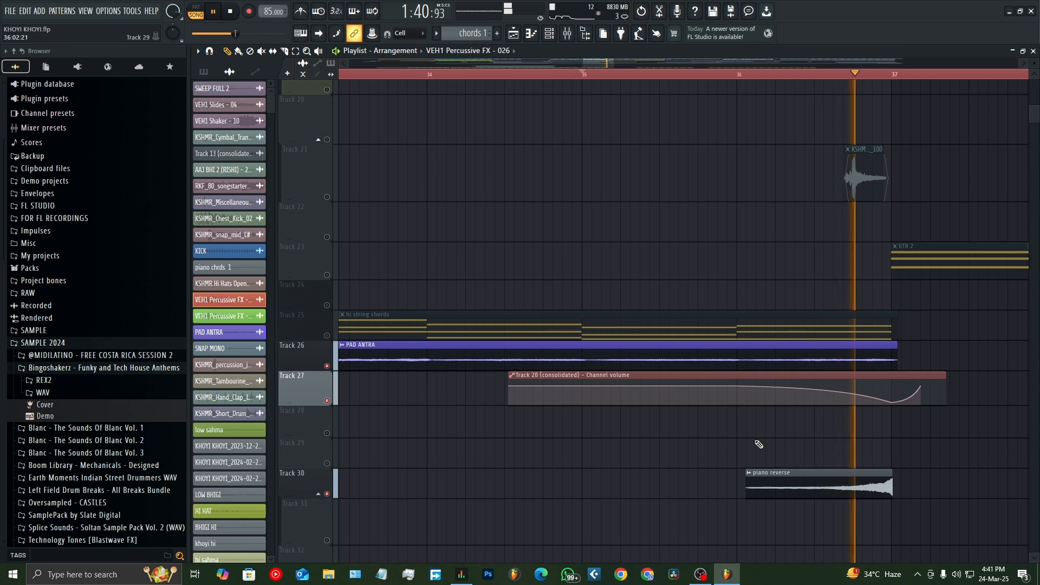
key("space")
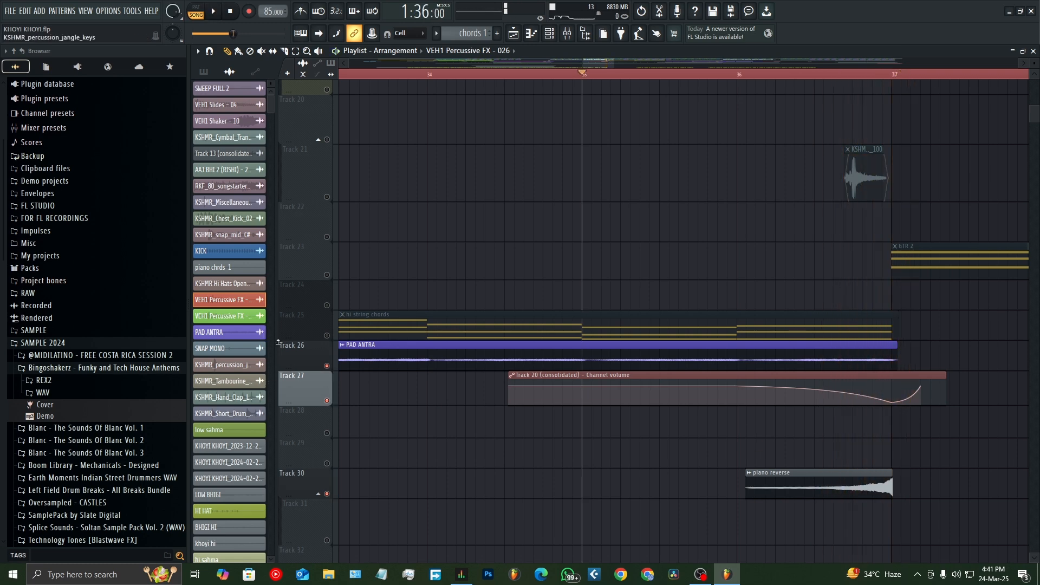
Clear the solo and look through Tracks 20 to 35 across the whole arrangement and around bar 37
scroll(754, 449, "down", 8)
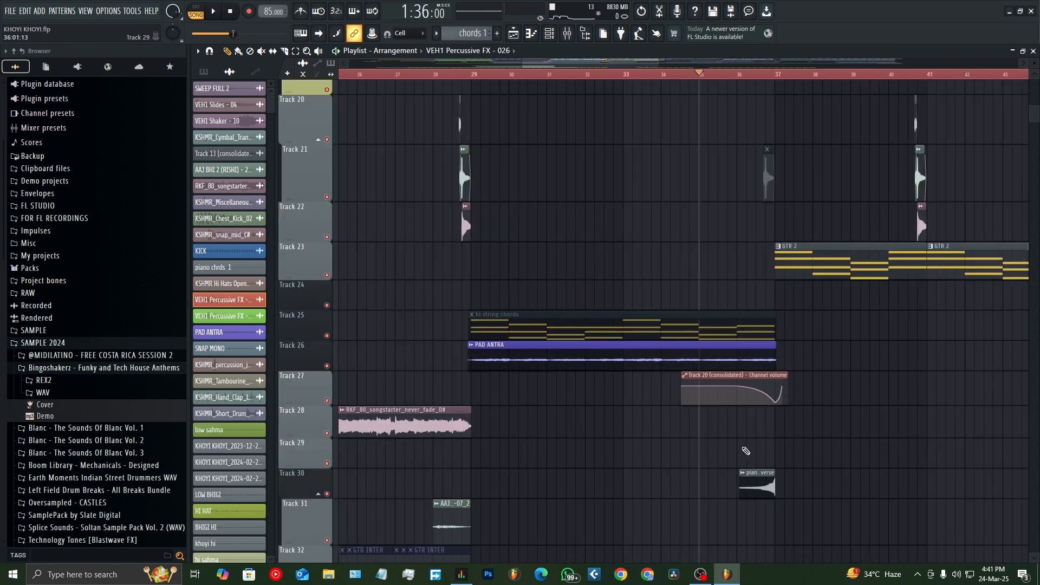
scroll(746, 451, "down", 2)
scroll(746, 451, "down", 1)
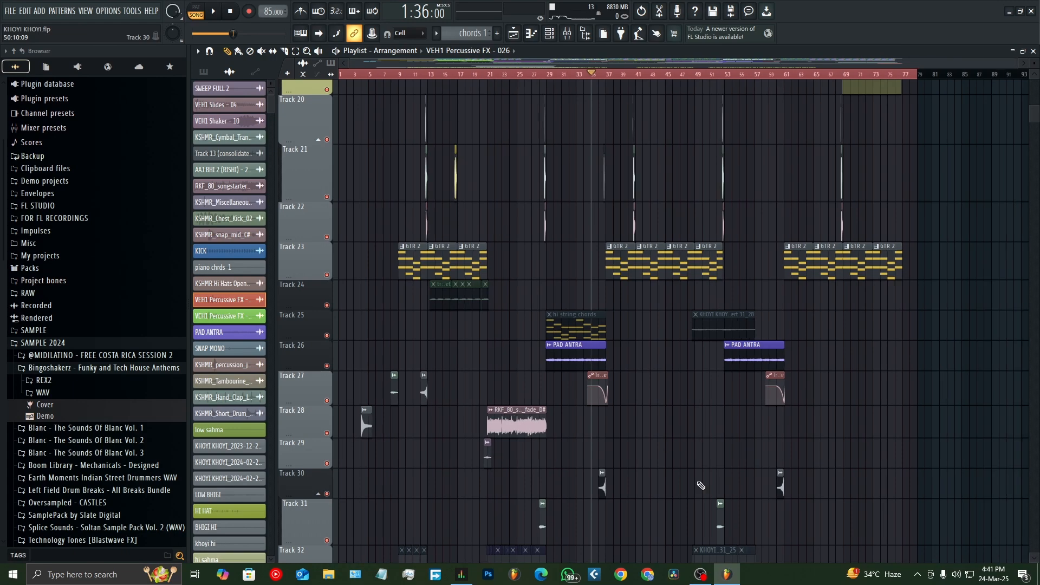
scroll(818, 489, "down", 4)
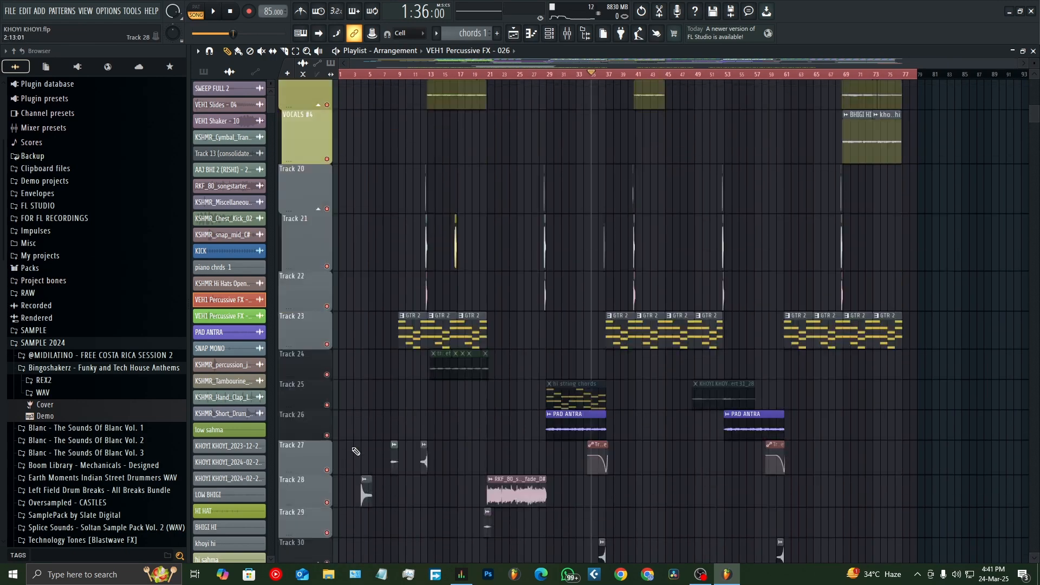
scroll(690, 418, "up", 5)
scroll(604, 367, "up", 4)
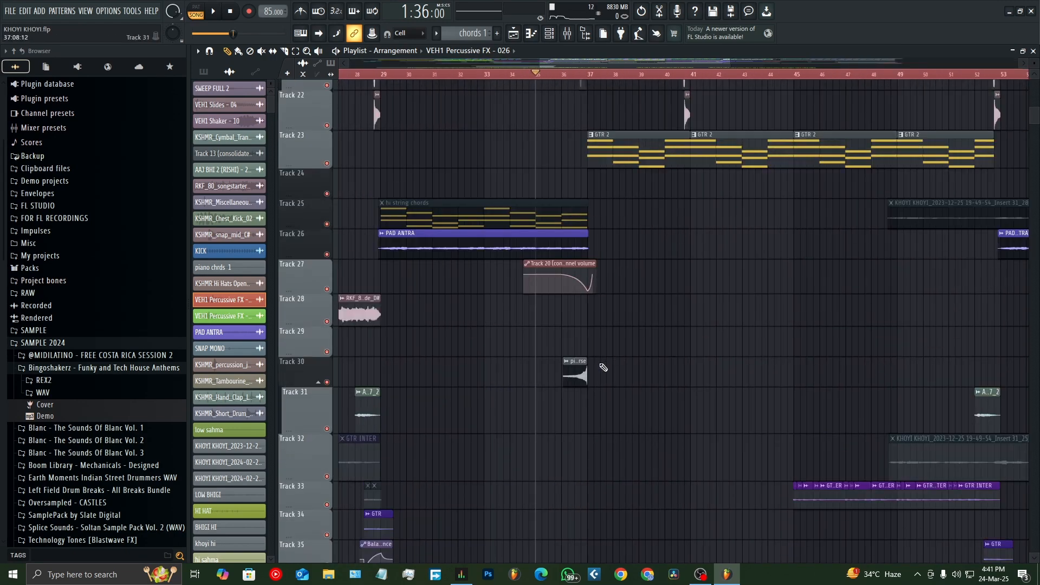
Play the full mix from bar 35 into the STHAYI 1 section at bar 37 while looking over the vocal, guitar and percussion tracks
scroll(604, 367, "up", 9)
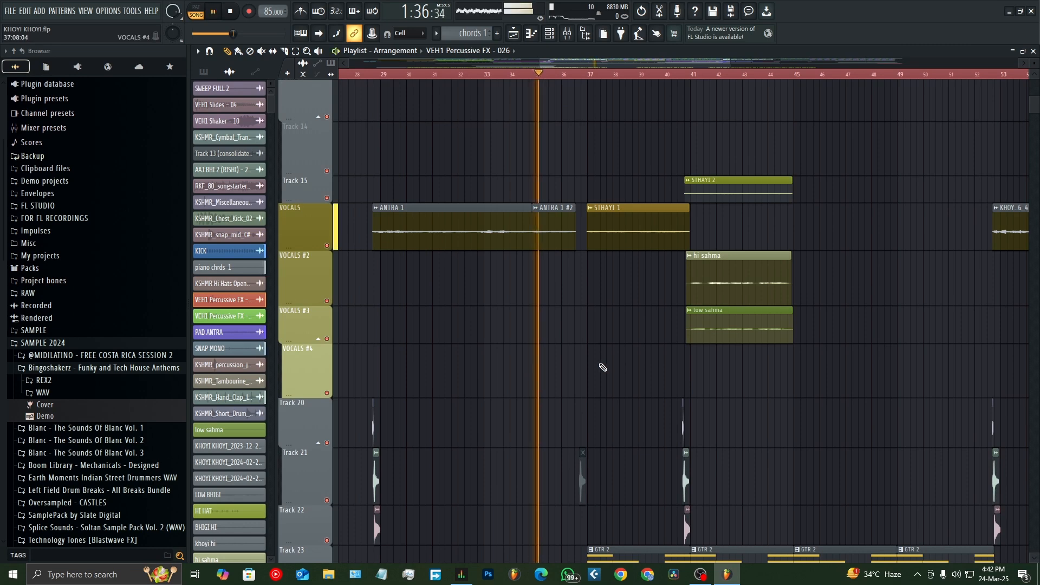
scroll(603, 368, "up", 6)
scroll(603, 368, "down", 8)
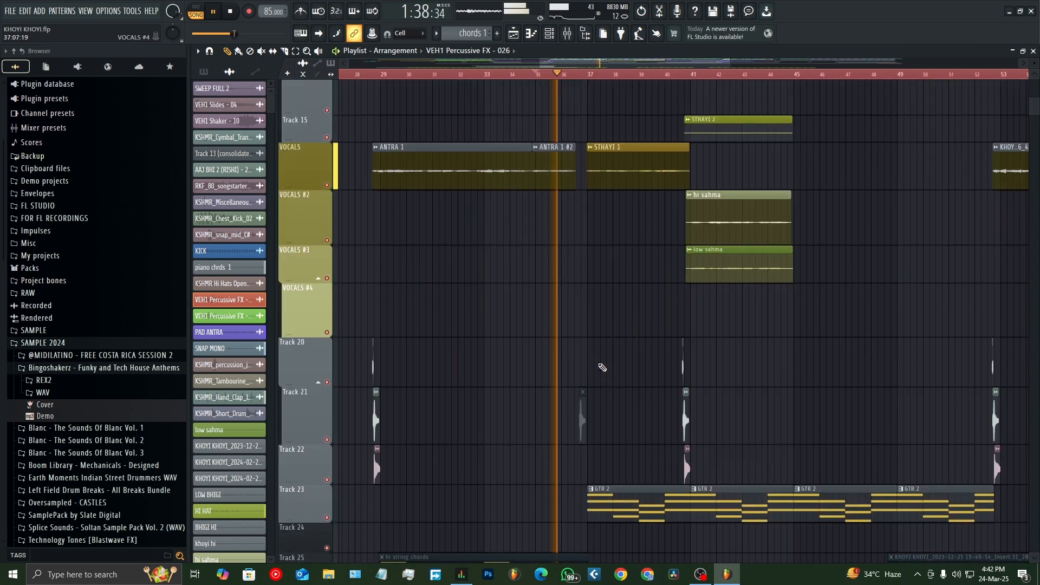
scroll(602, 368, "down", 12)
scroll(580, 377, "up", 2)
scroll(619, 392, "up", 4)
scroll(618, 392, "up", 3)
scroll(619, 392, "up", 5)
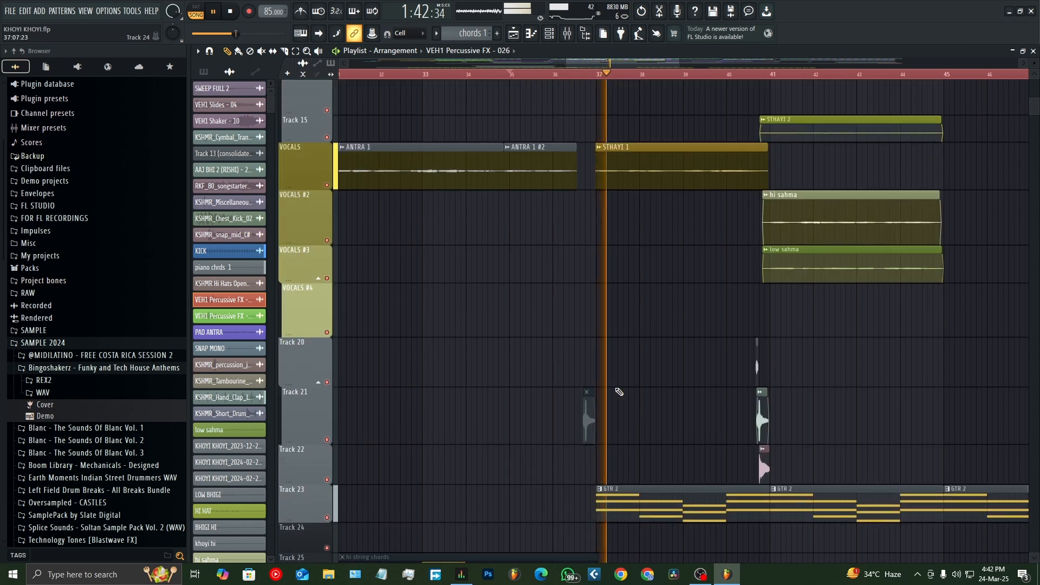
scroll(619, 392, "up", 13)
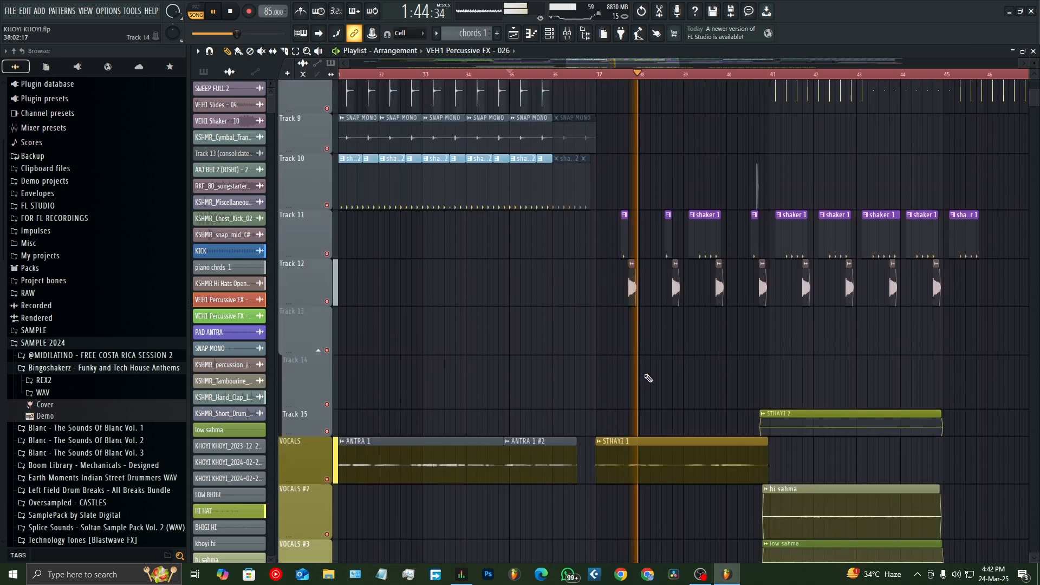
scroll(649, 378, "up", 7)
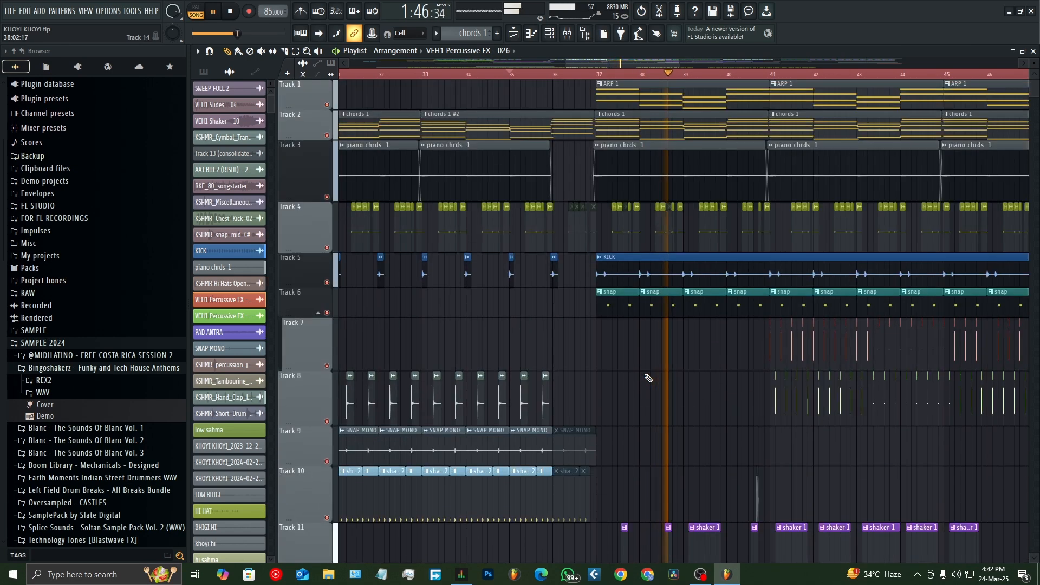
Stop, look over the tracks from bar 37, and play the STHAYI 2, hi sahma and low sahma vocals around bar 41
scroll(622, 339, "down", 4, "ctrl")
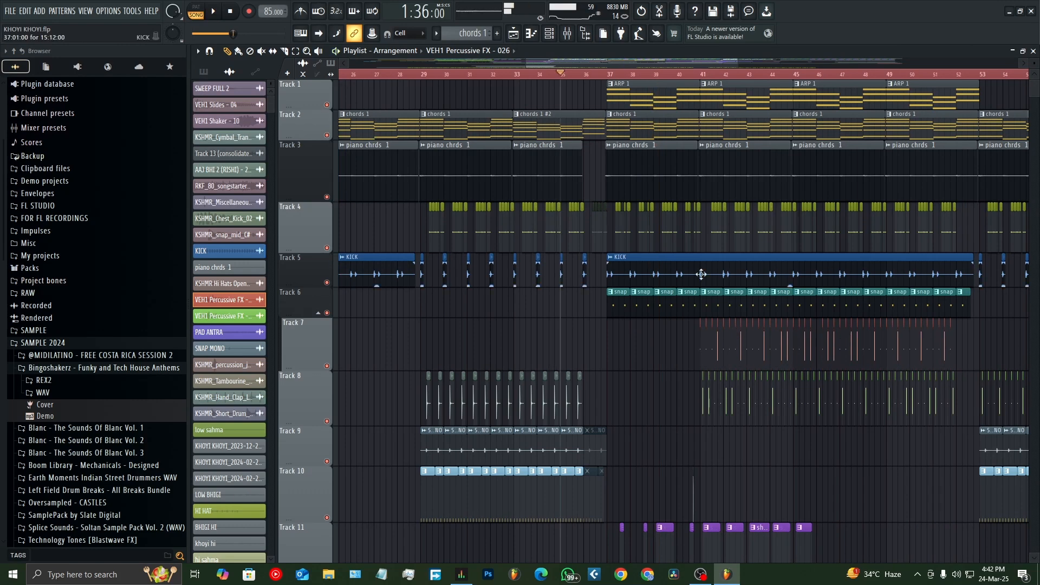
scroll(606, 286, "down", 3, "ctrl")
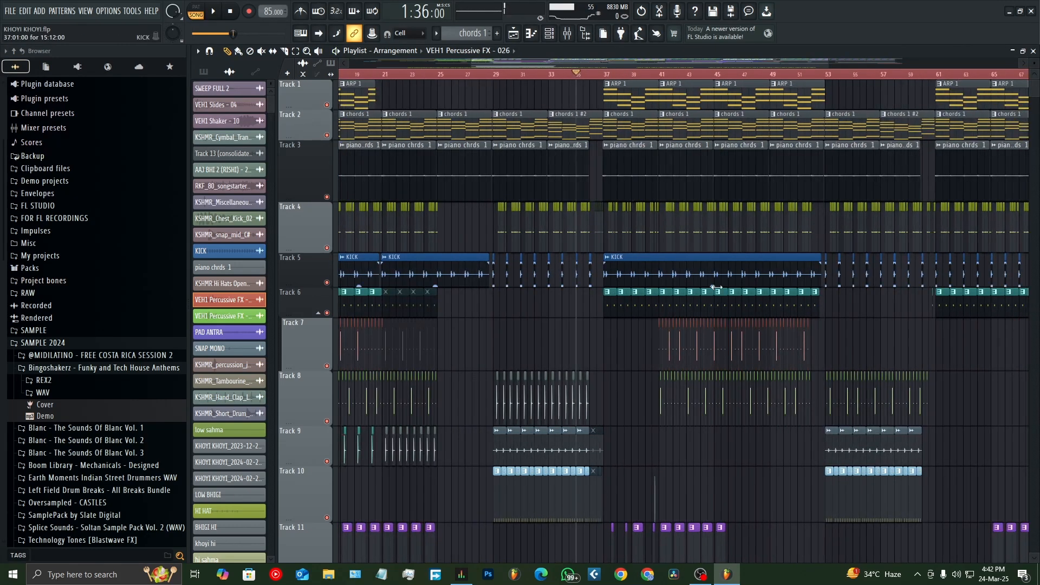
scroll(717, 288, "down", 6)
scroll(623, 169, "up", 3, "ctrl")
scroll(623, 170, "down", 11)
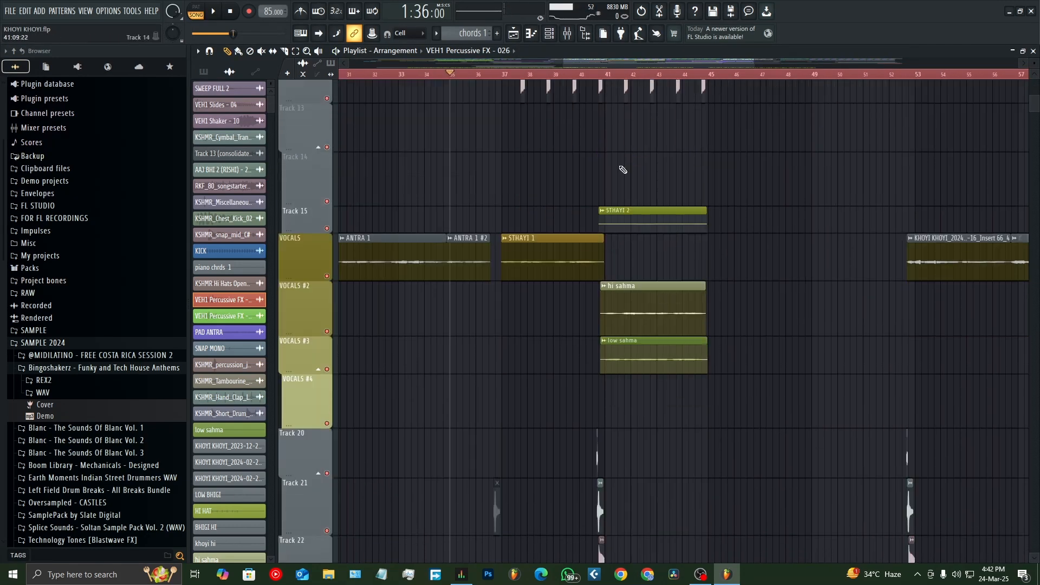
key("space")
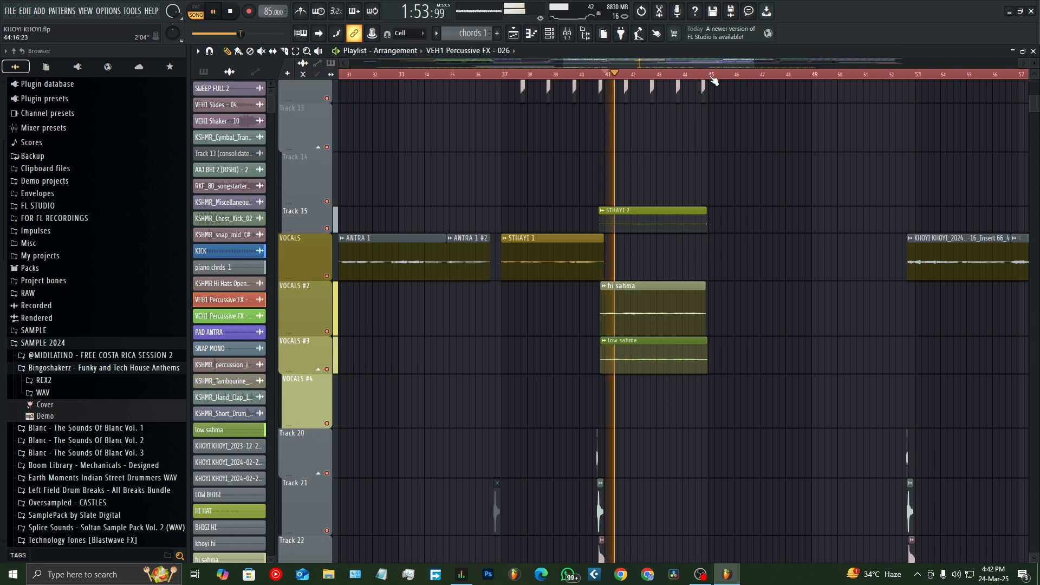
scroll(813, 114, "down", 5)
key("space")
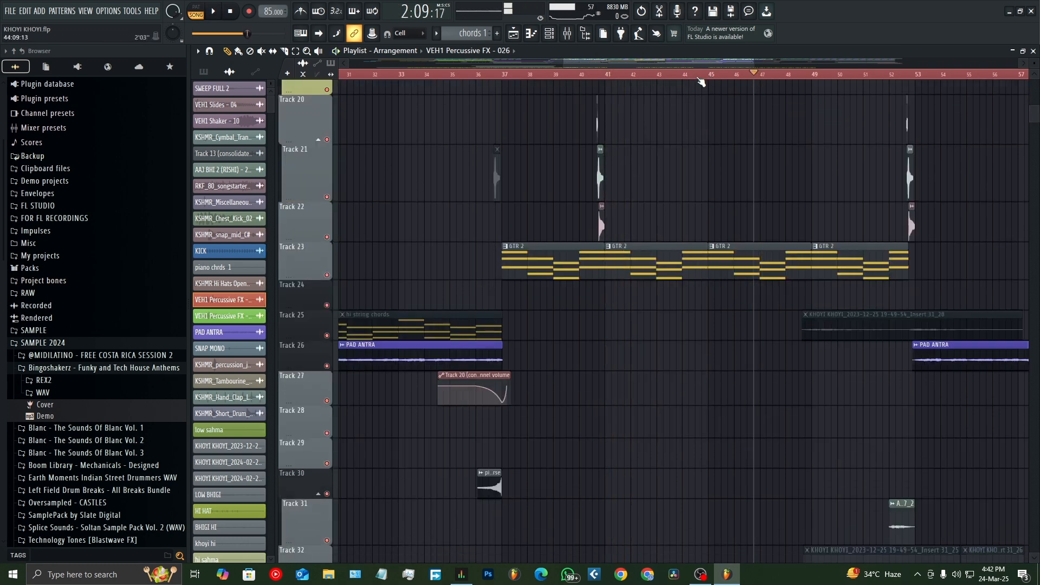
Return to the uppermost tracks, play the full mix from bar 45, and stop
scroll(729, 239, "up", 10)
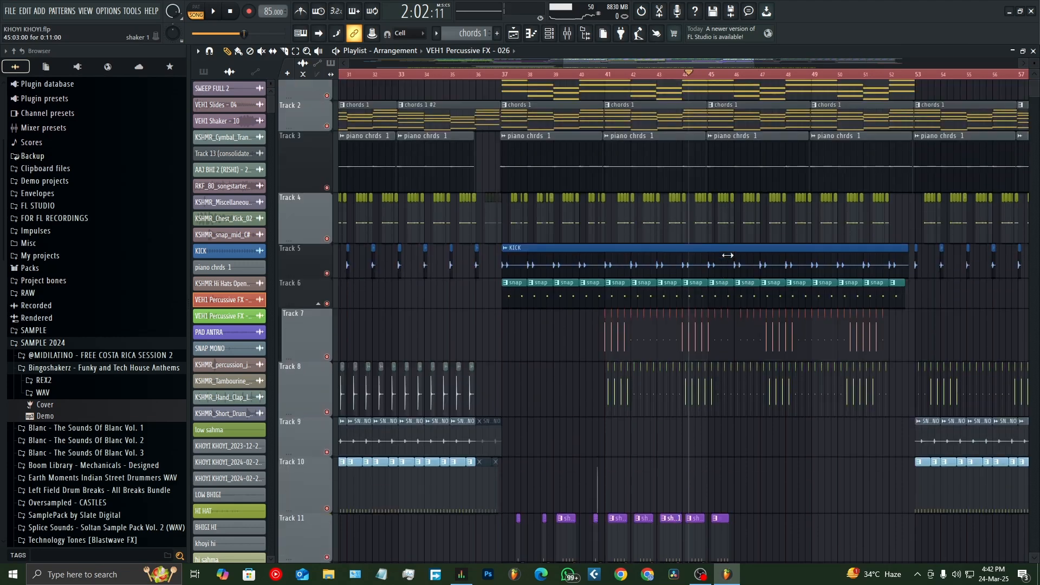
scroll(721, 74, "up", 6)
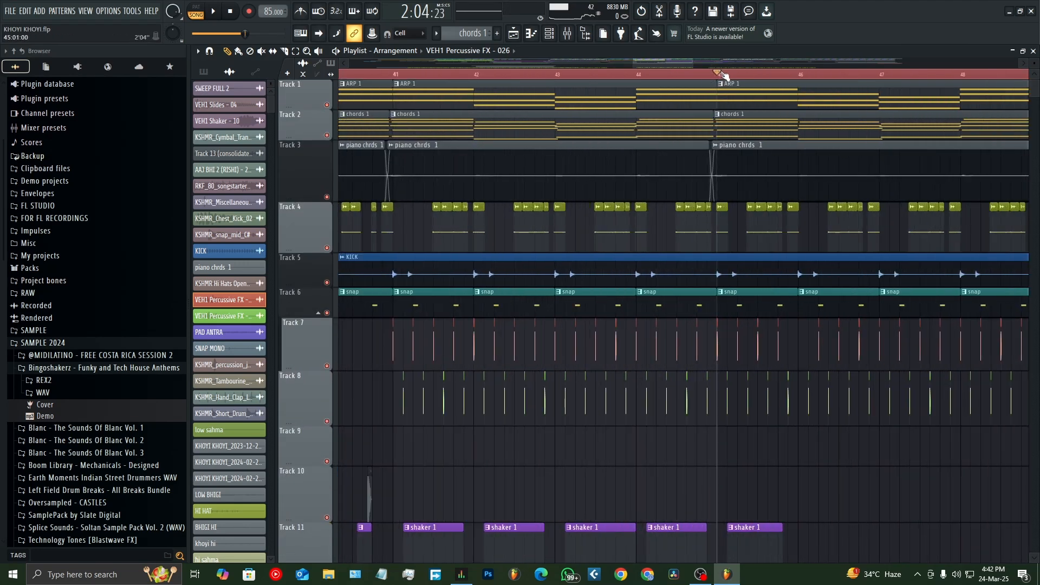
key("space")
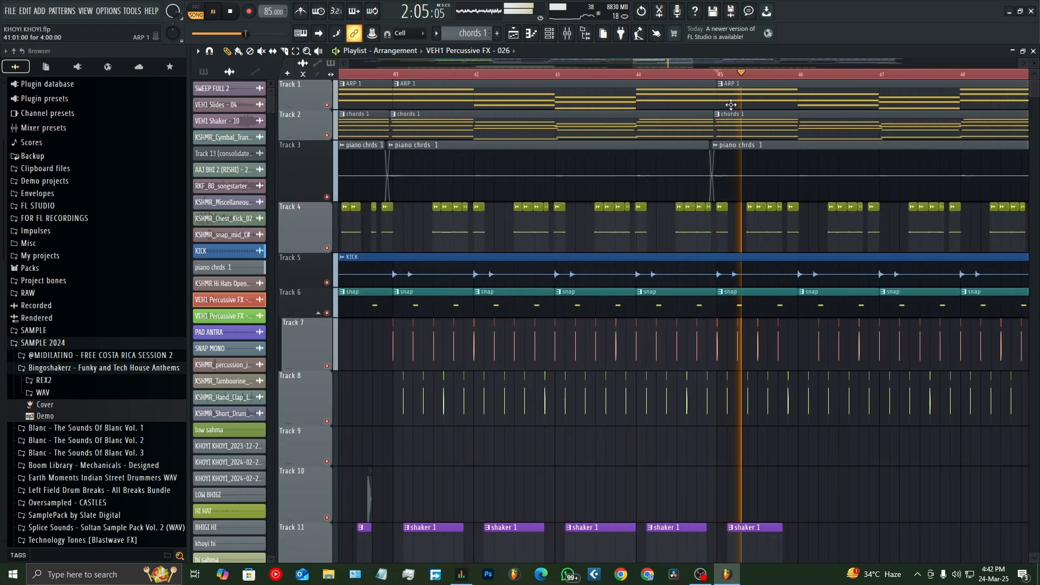
scroll(655, 272, "down", 3)
scroll(655, 272, "down", 2)
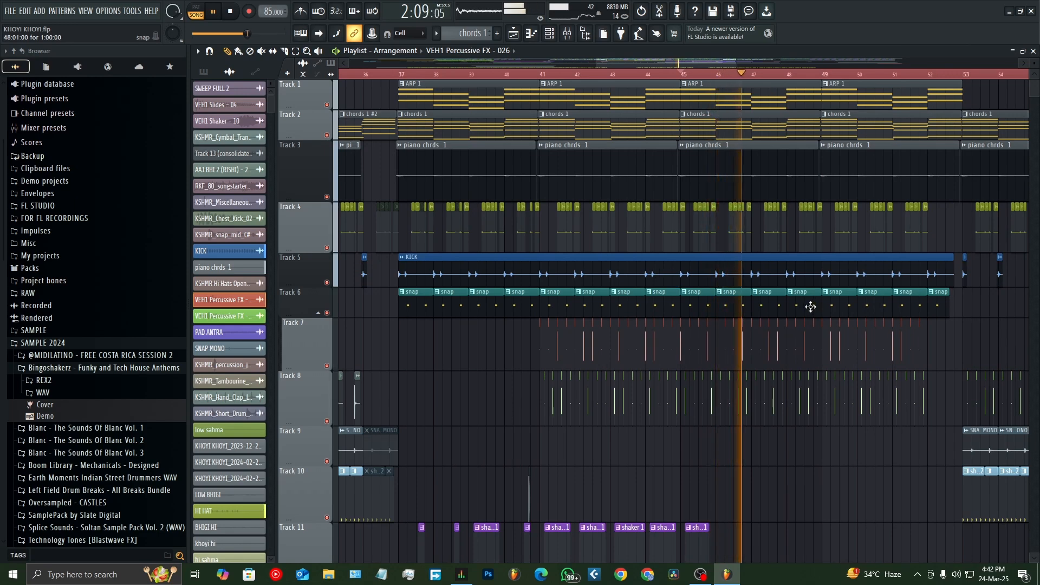
key("space")
Look down from Track 1 to Track 41 around bar 45 and solo Track 33 with its GTR INTER clips
scroll(698, 297, "up", 2)
scroll(532, 258, "up", 1)
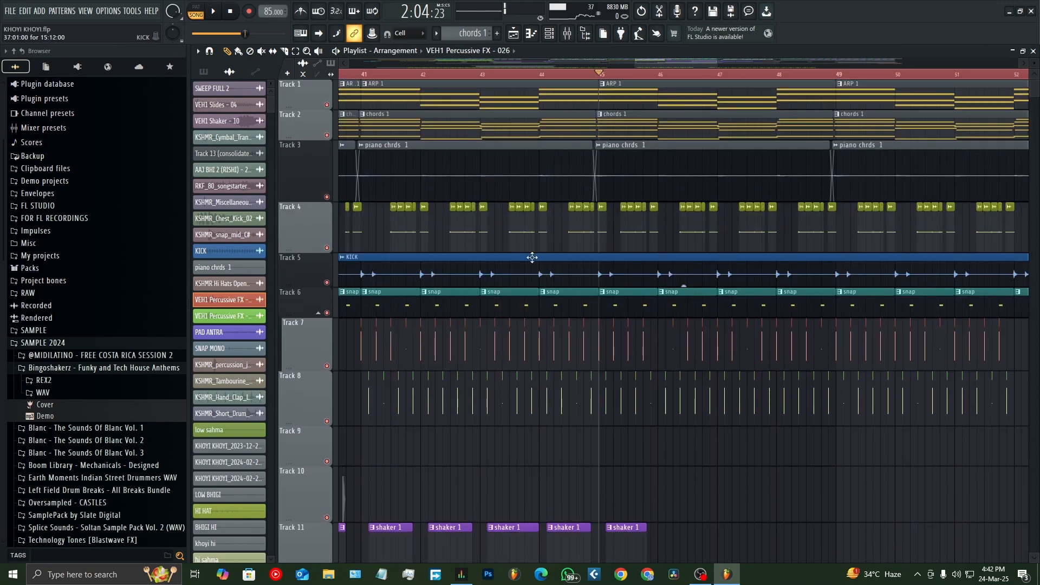
scroll(781, 328, "down", 5)
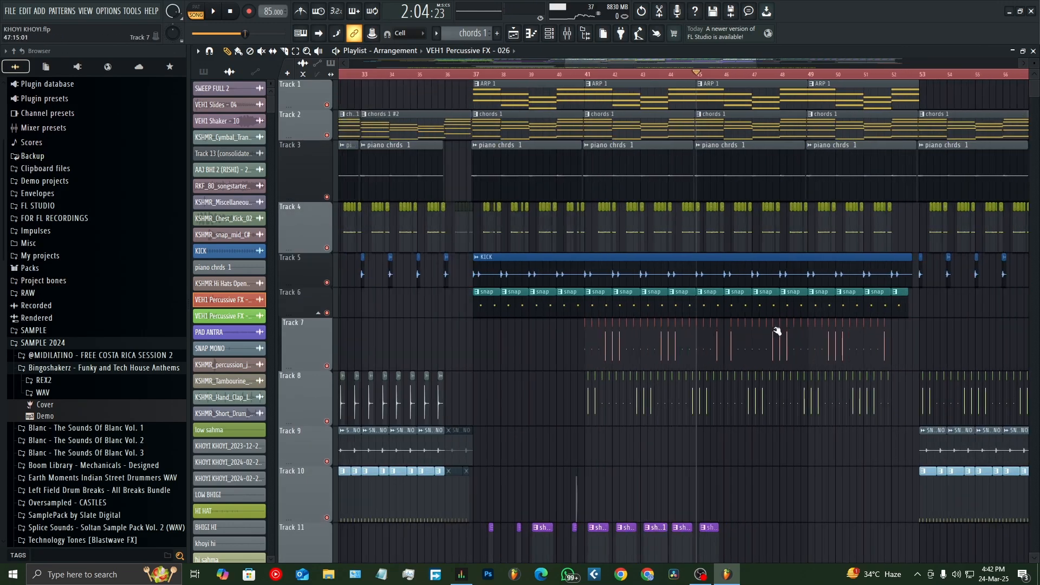
scroll(707, 367, "down", 6)
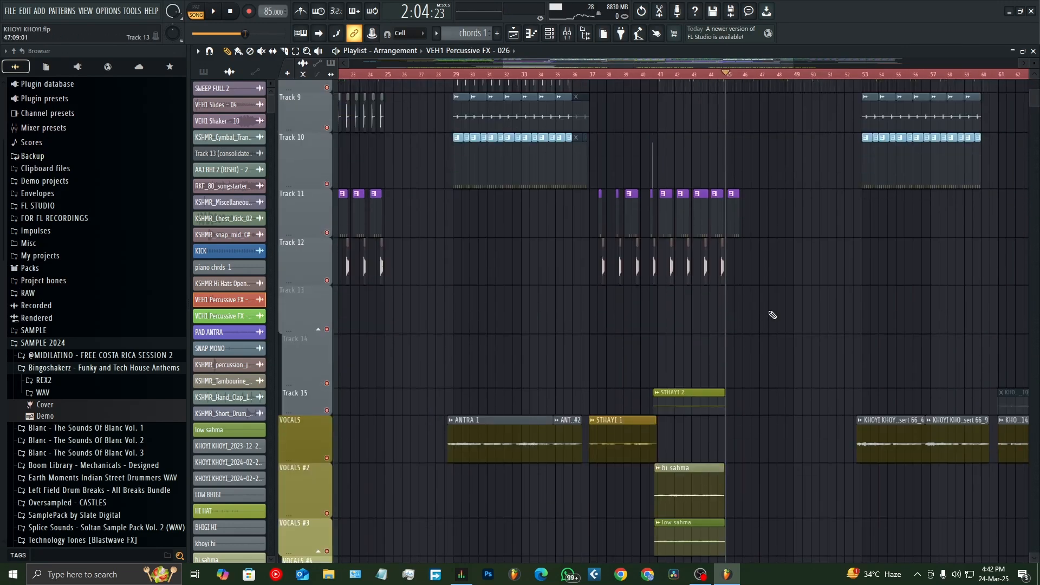
scroll(772, 315, "down", 8)
scroll(701, 347, "up", 1)
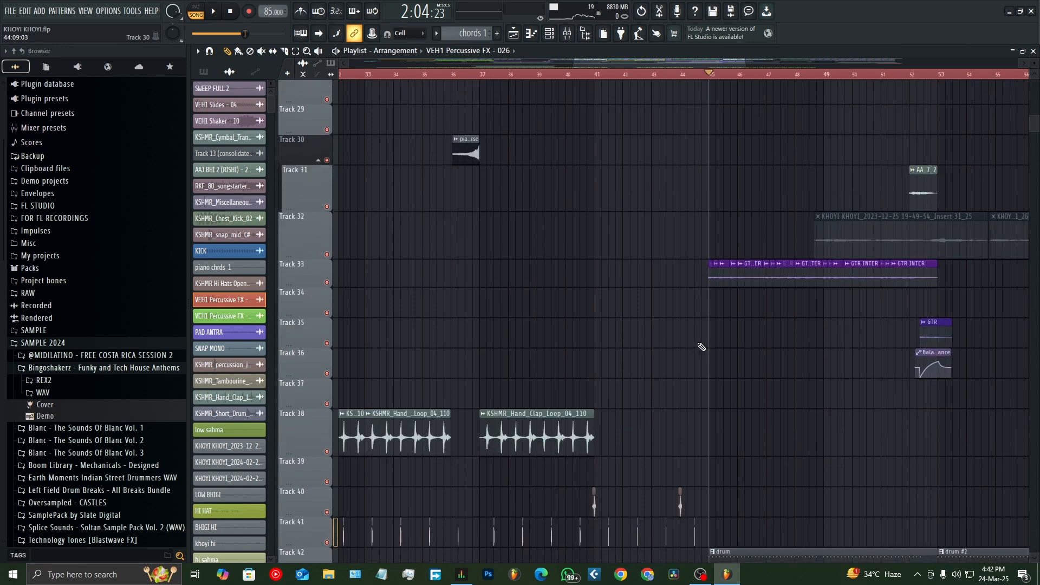
scroll(701, 347, "up", 4)
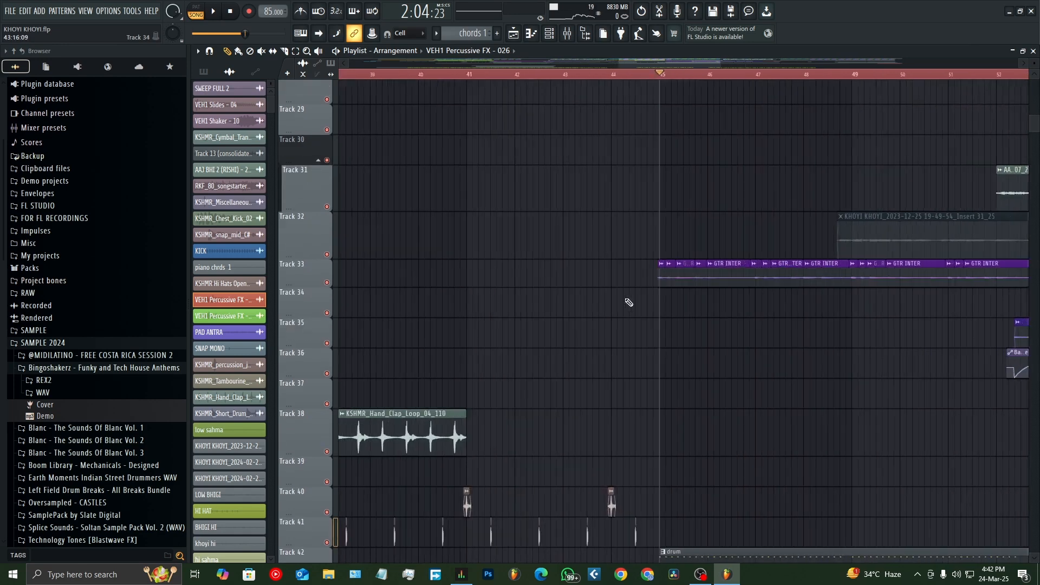
right_click(328, 283)
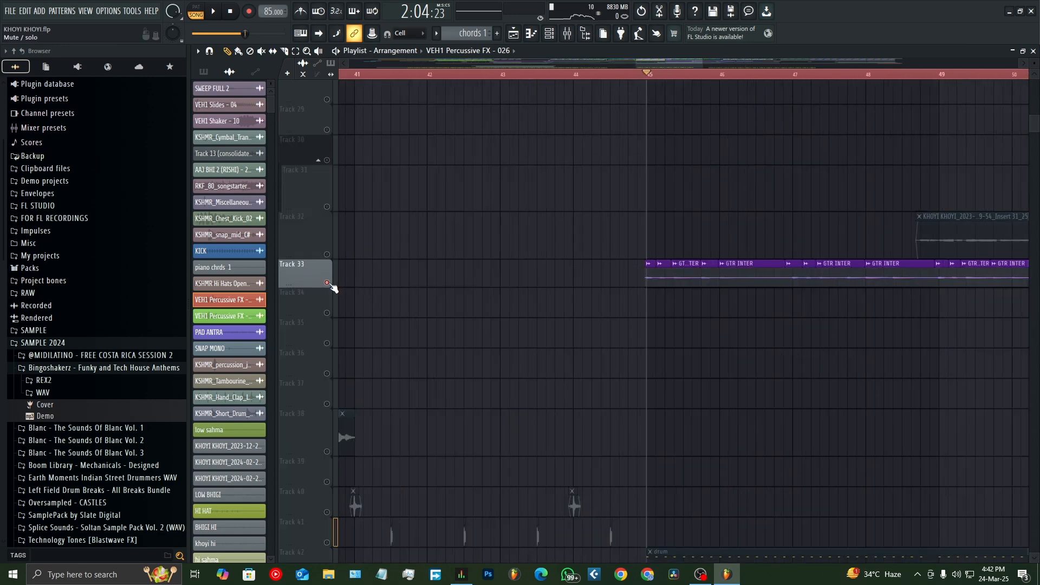
Play the soloed GTR INTER clips on Track 33 from bar 45, stop, and look down to the drum clips on Track 42
key("space")
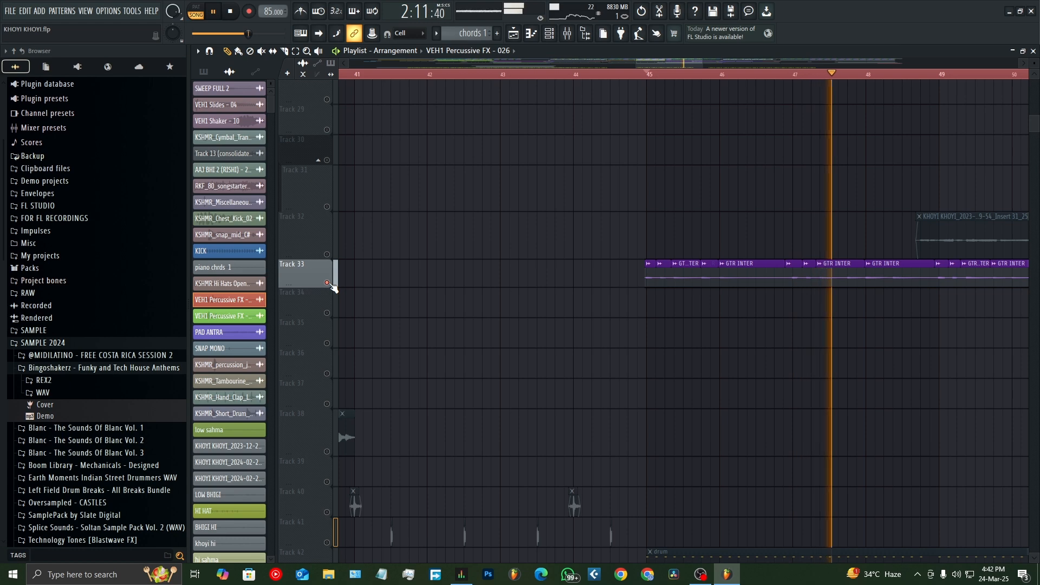
key("space")
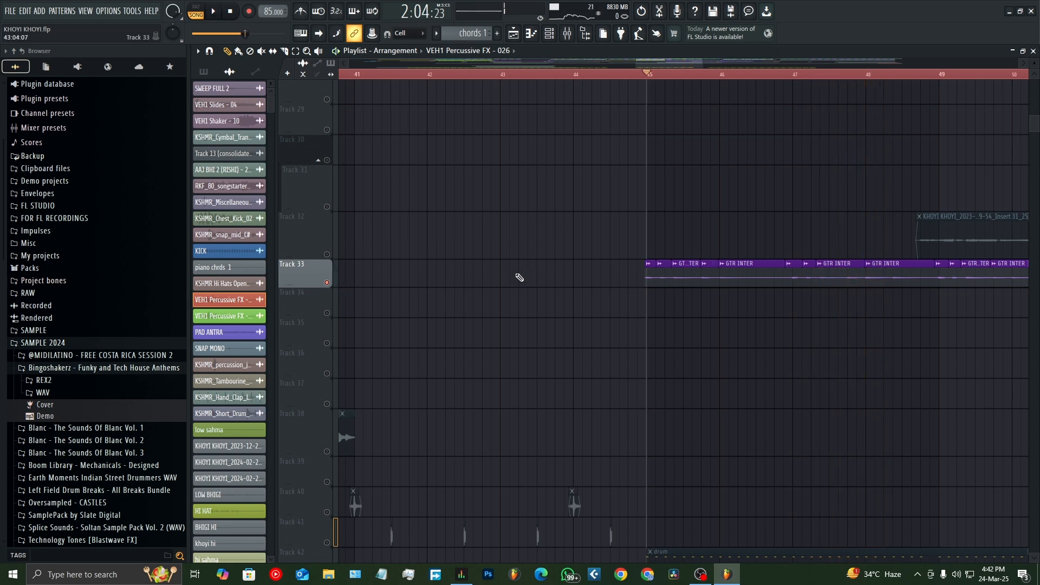
scroll(519, 282, "down", 2)
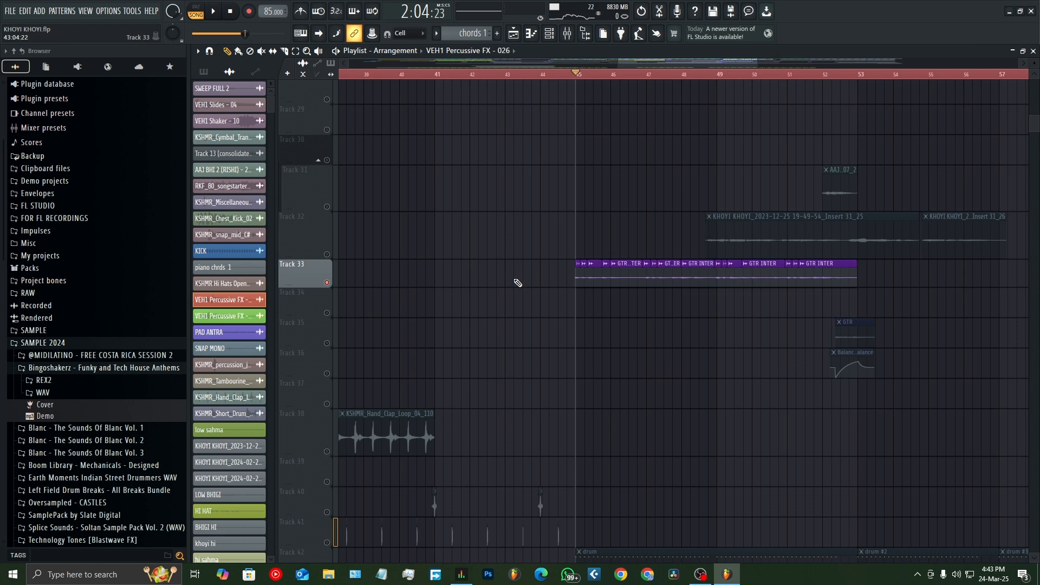
scroll(515, 280, "down", 9)
scroll(487, 281, "up", 6)
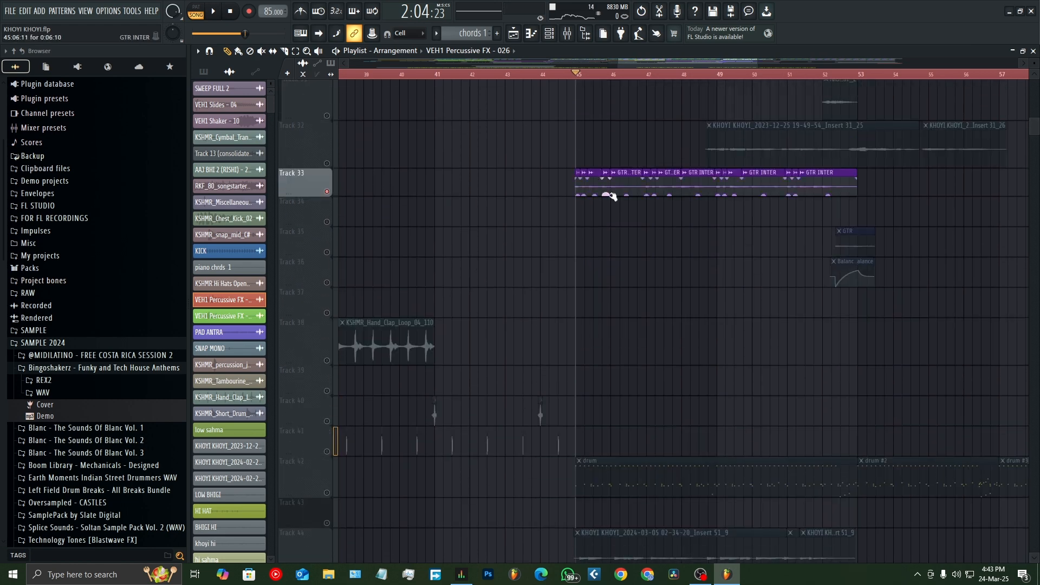
Solo Track 42 with its drum pattern clips, play it from bar 45, and stop
right_click(328, 493)
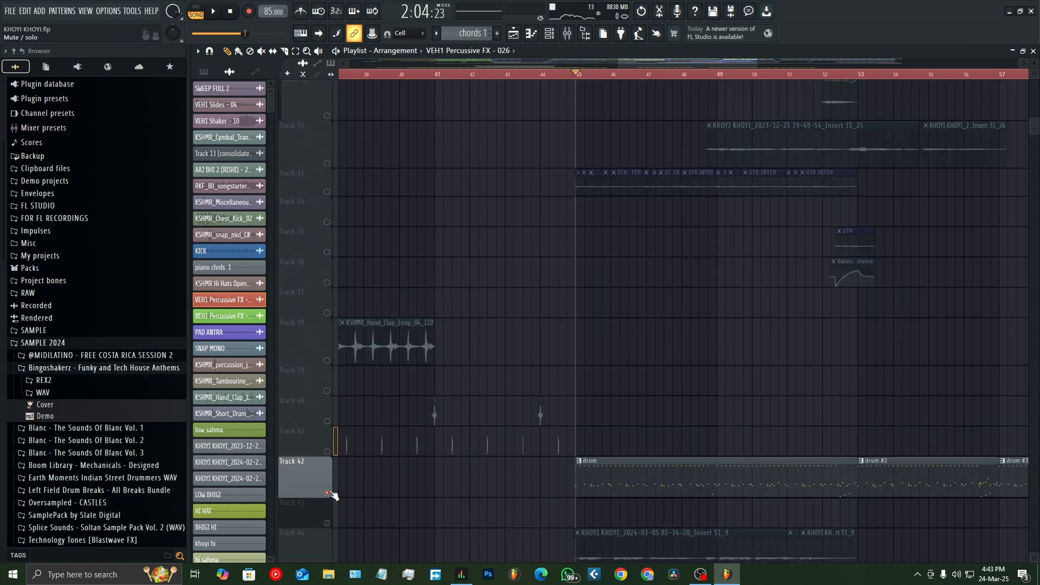
scroll(625, 358, "up", 2)
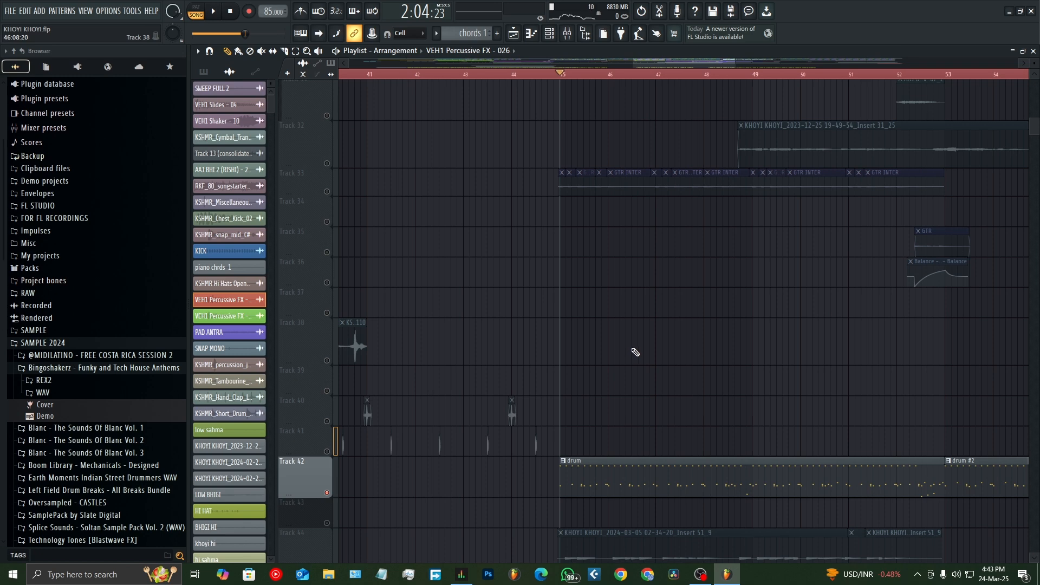
scroll(592, 353, "down", 3)
scroll(590, 354, "up", 5)
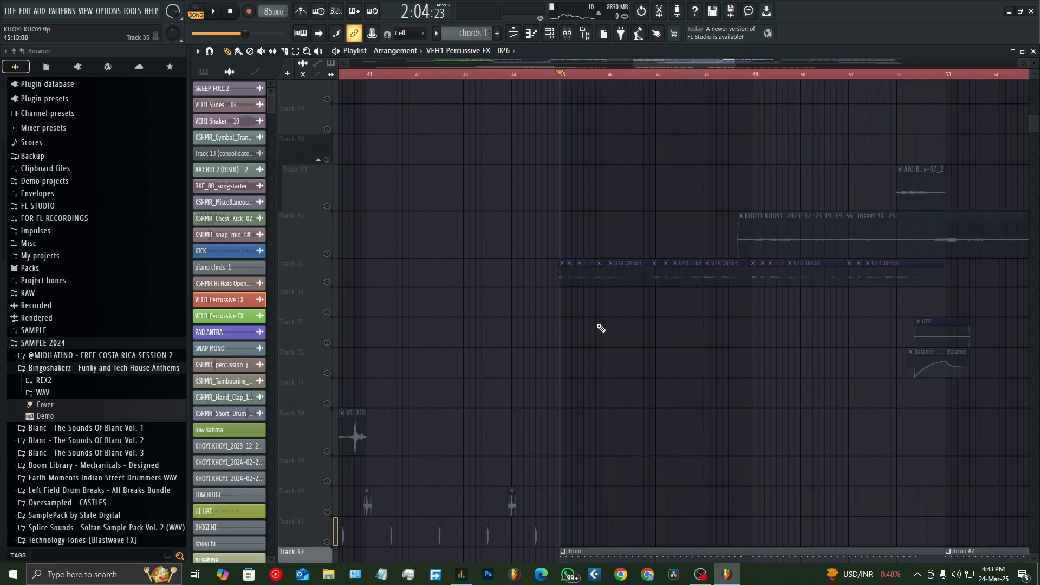
scroll(601, 329, "down", 7)
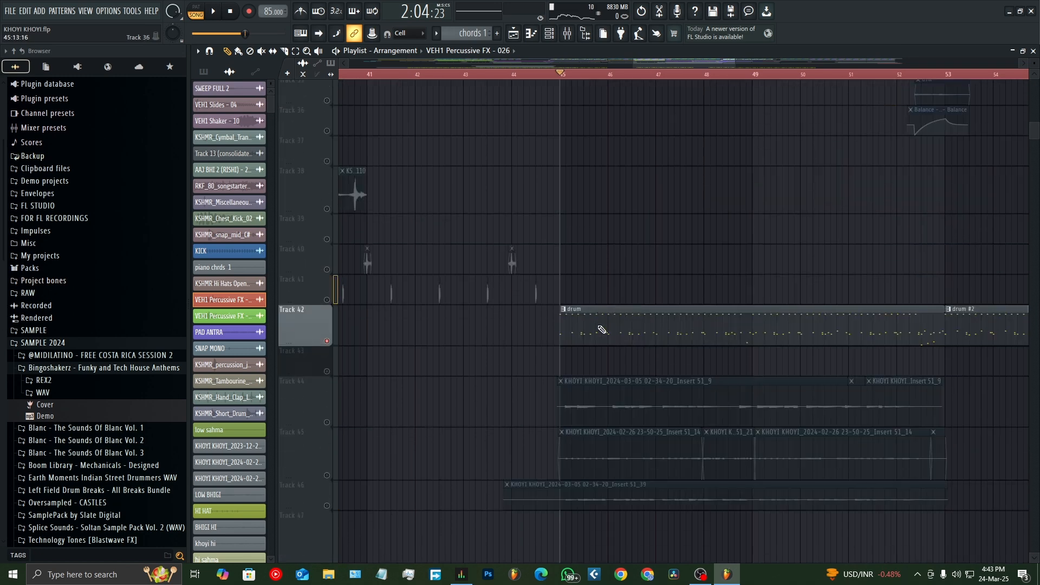
key("space")
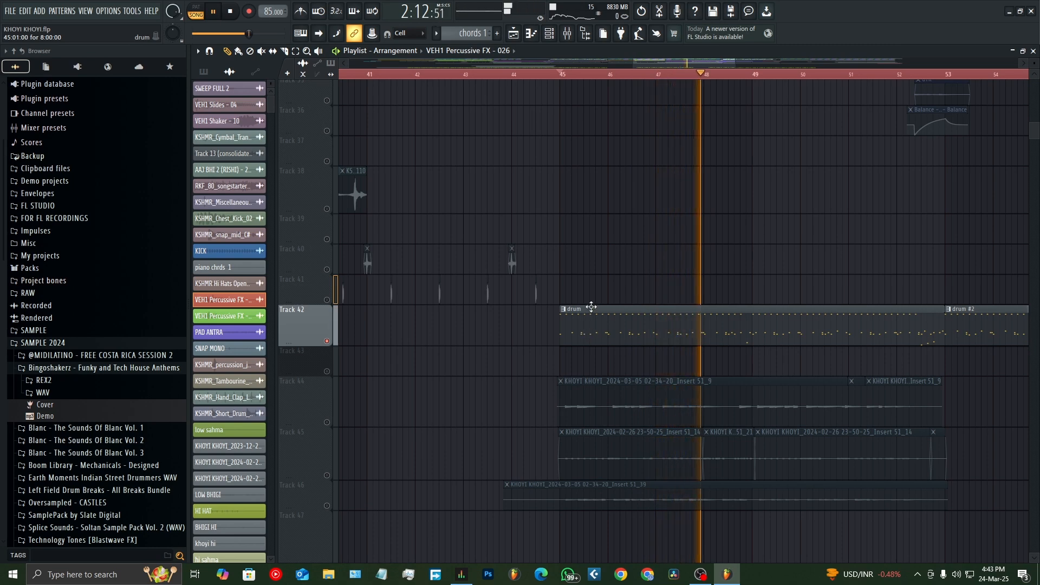
key("space")
Turn all tracks back on, return to the uppermost tracks, and play the full mix from bar 45
scroll(362, 434, "down", 3)
scroll(363, 459, "down", 10)
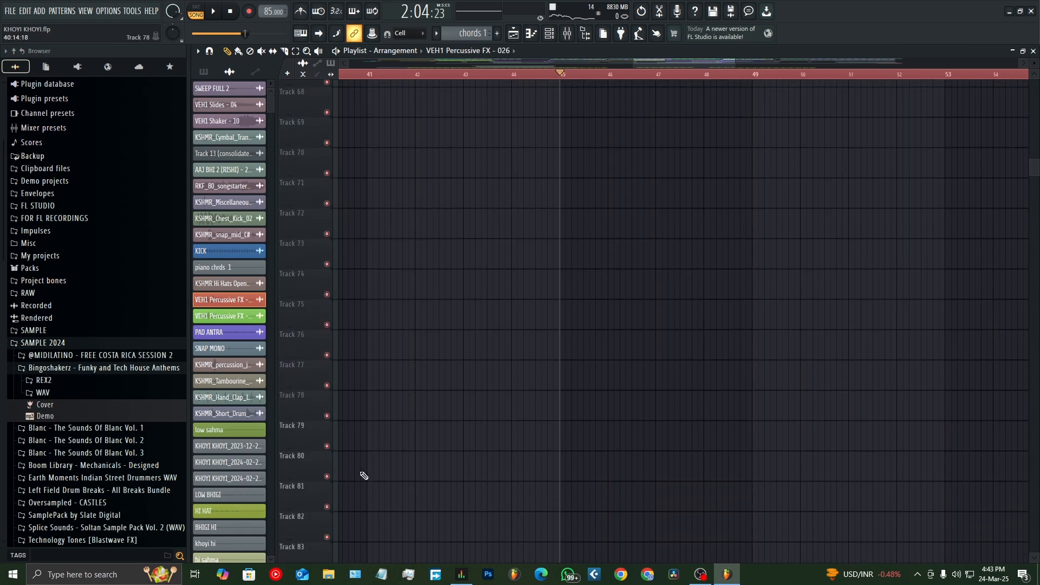
scroll(482, 457, "up", 8)
scroll(483, 458, "up", 6)
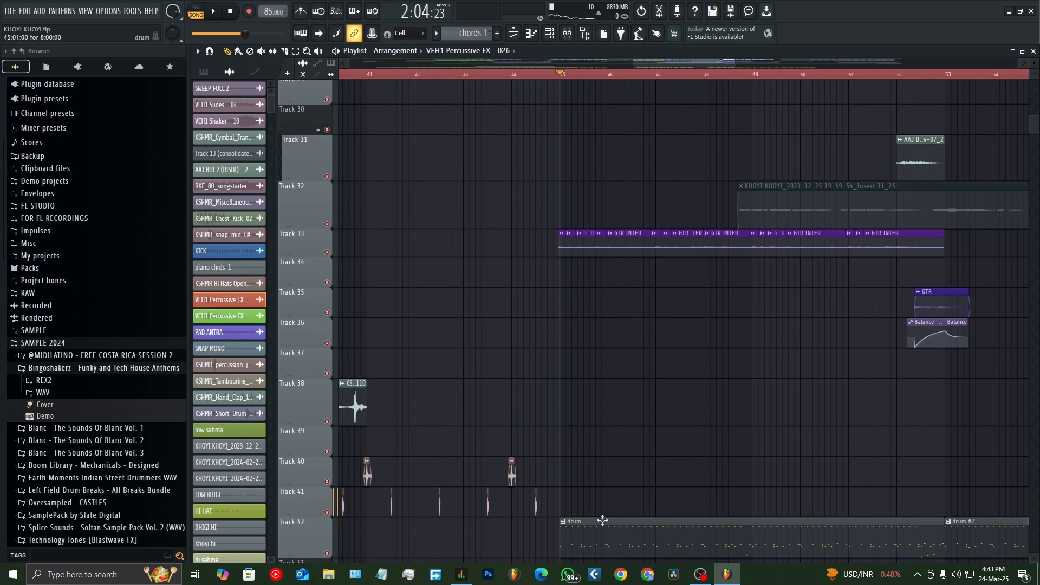
scroll(602, 521, "up", 3)
scroll(650, 424, "up", 10)
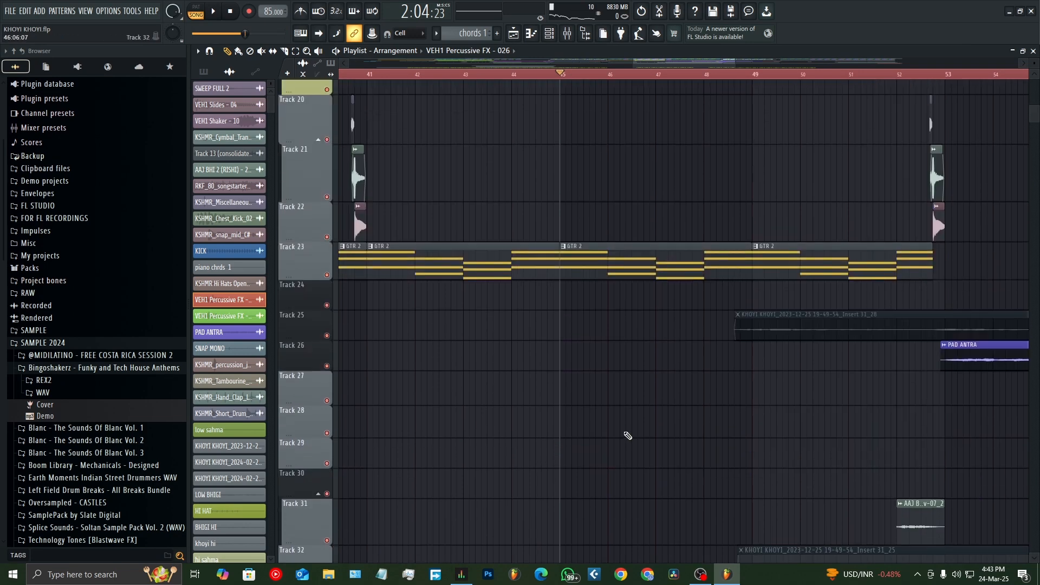
scroll(623, 325, "up", 1)
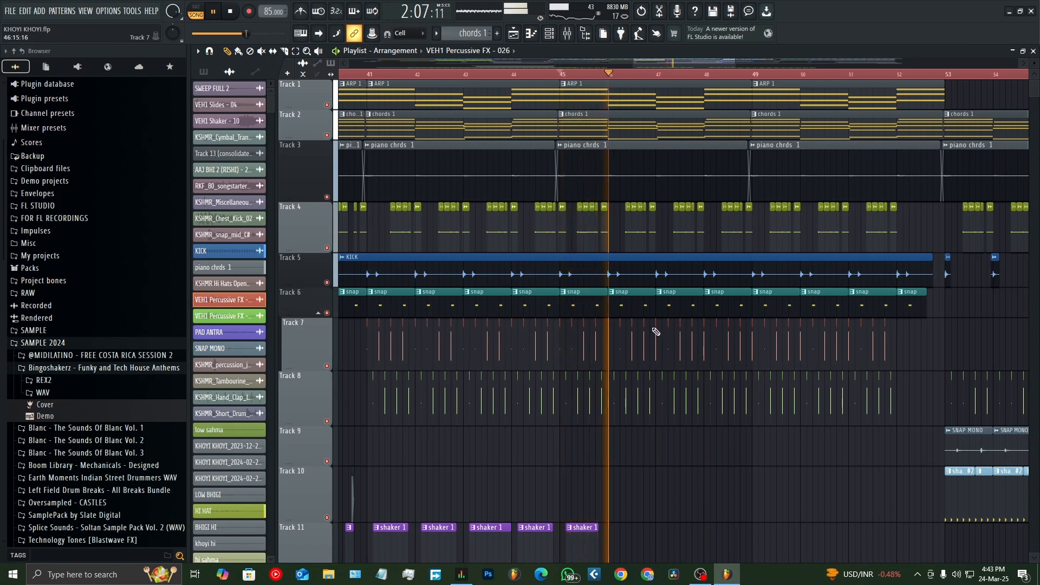
Look over the percussion, vocal and GTR INTER tracks during playback from bar 46, then return to Track 1
scroll(657, 338, "down", 9)
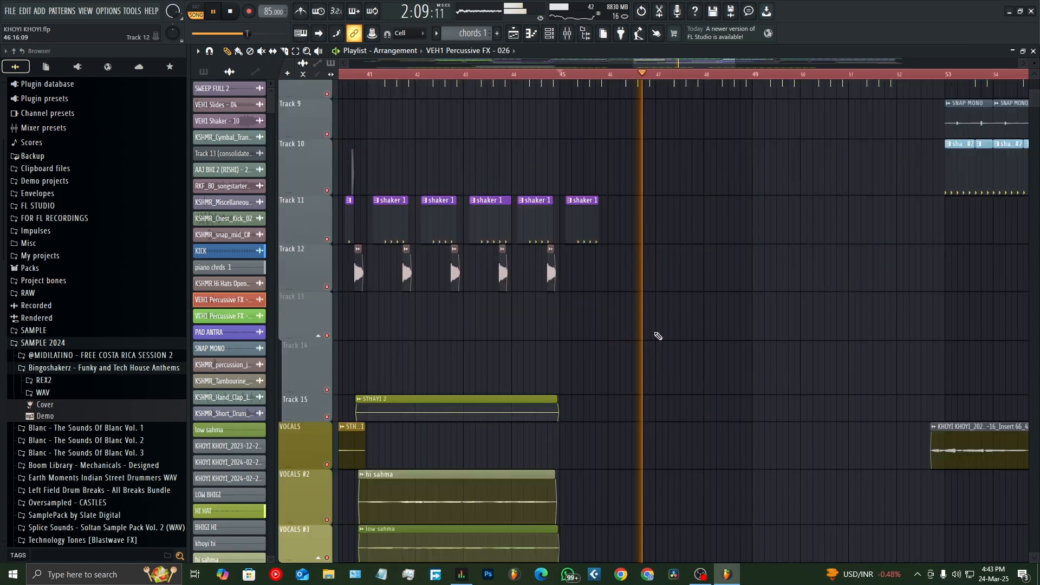
scroll(659, 346, "down", 7)
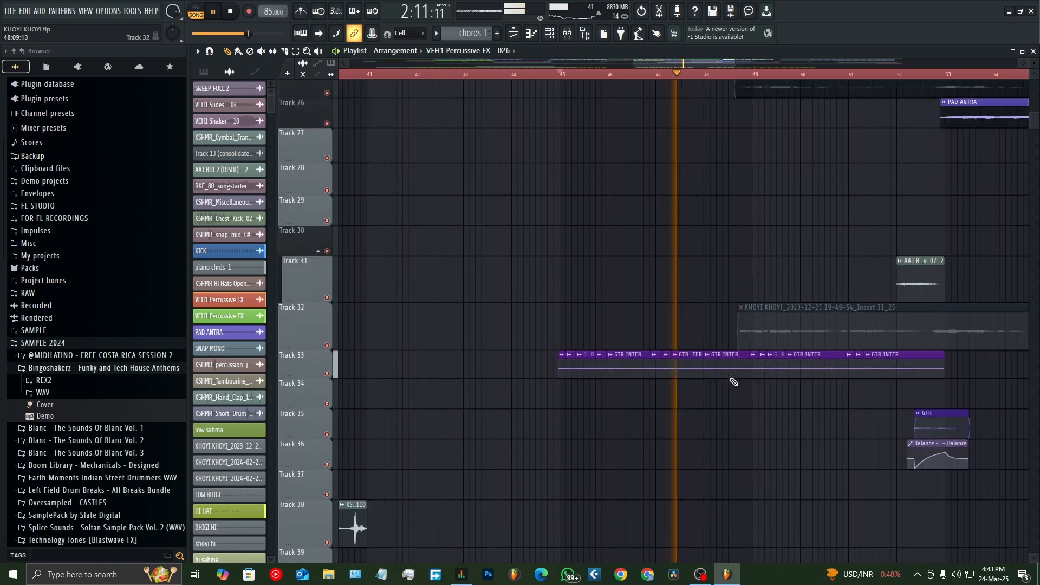
scroll(837, 398, "up", 10)
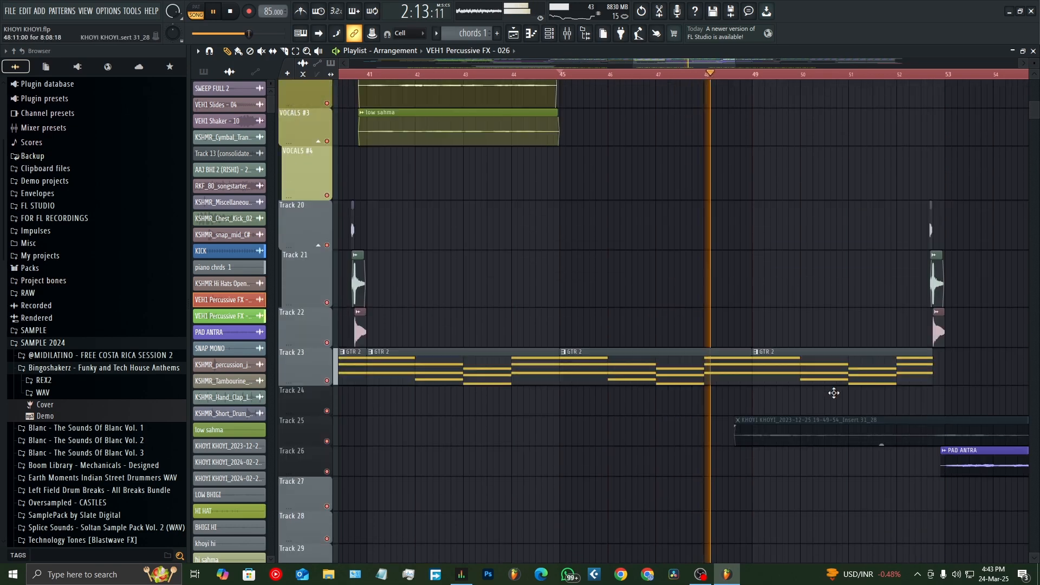
scroll(834, 393, "up", 5)
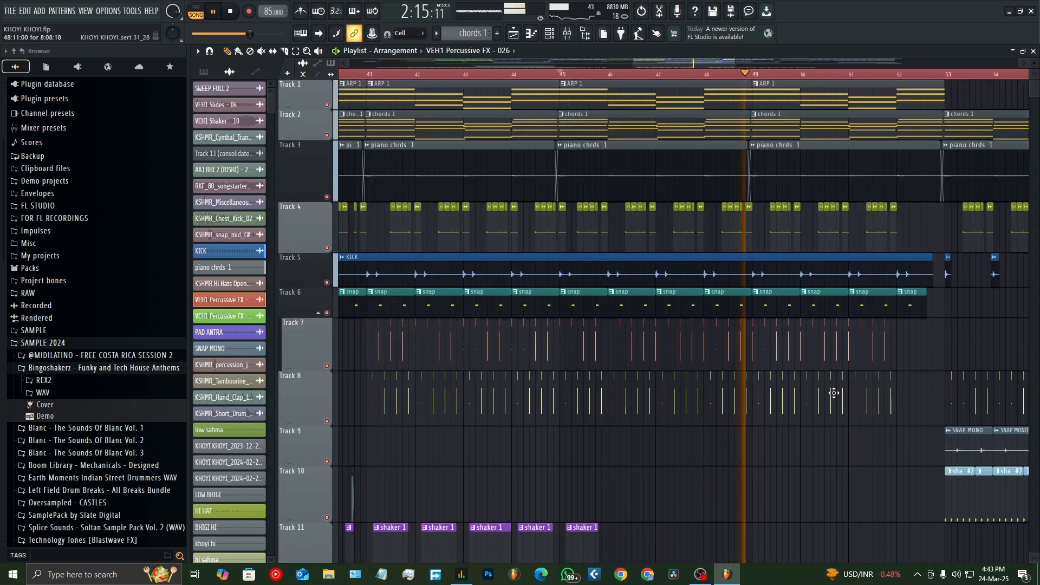
Look down to the GTR INTER, GTR and PAD ANTRA clips while playback runs into bar 53, then stop
scroll(867, 413, "down", 3)
scroll(867, 413, "down", 10)
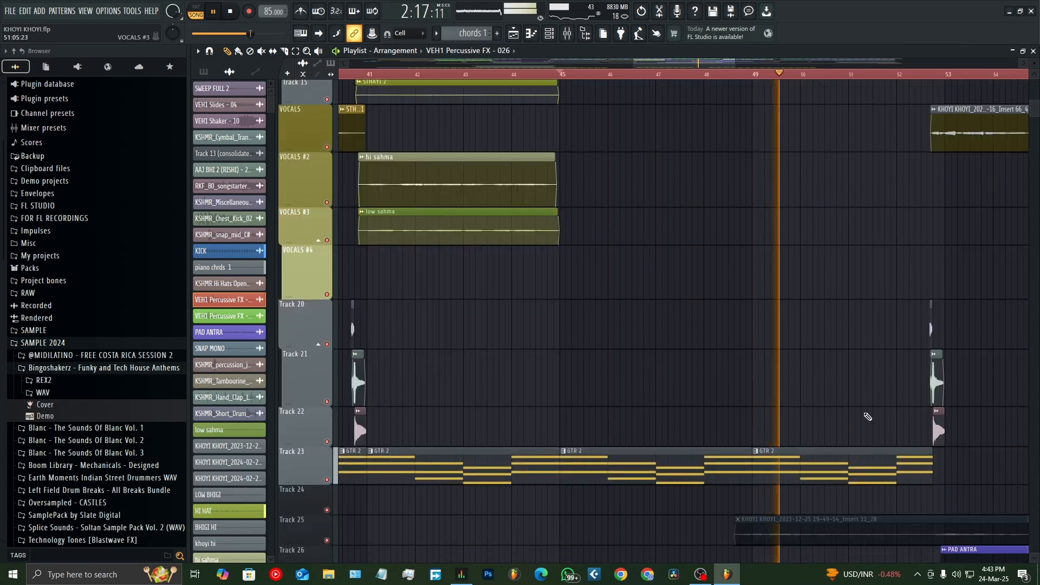
scroll(618, 396, "down", 3)
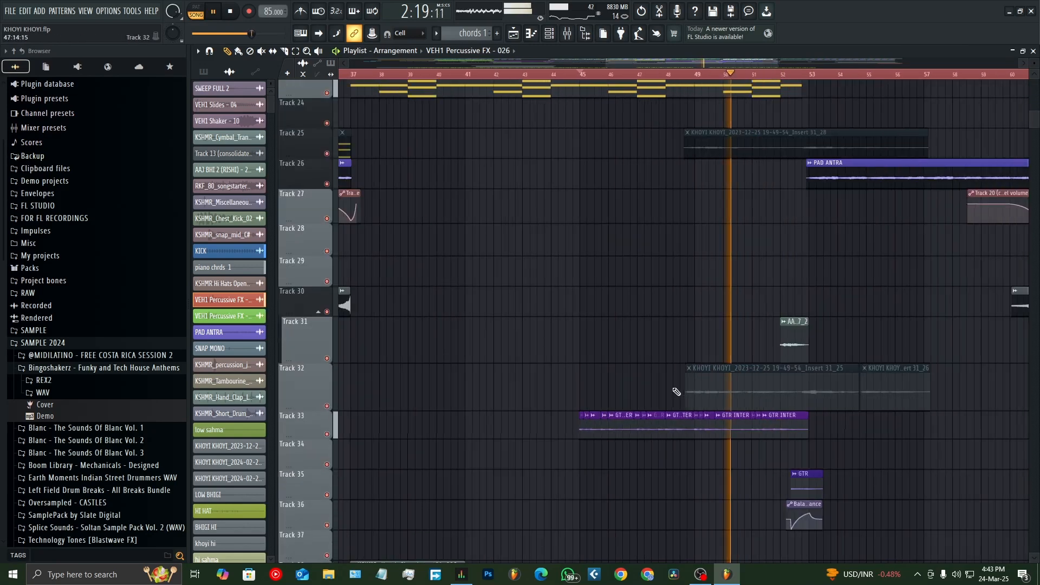
scroll(902, 397, "up", 3)
scroll(807, 402, "up", 2)
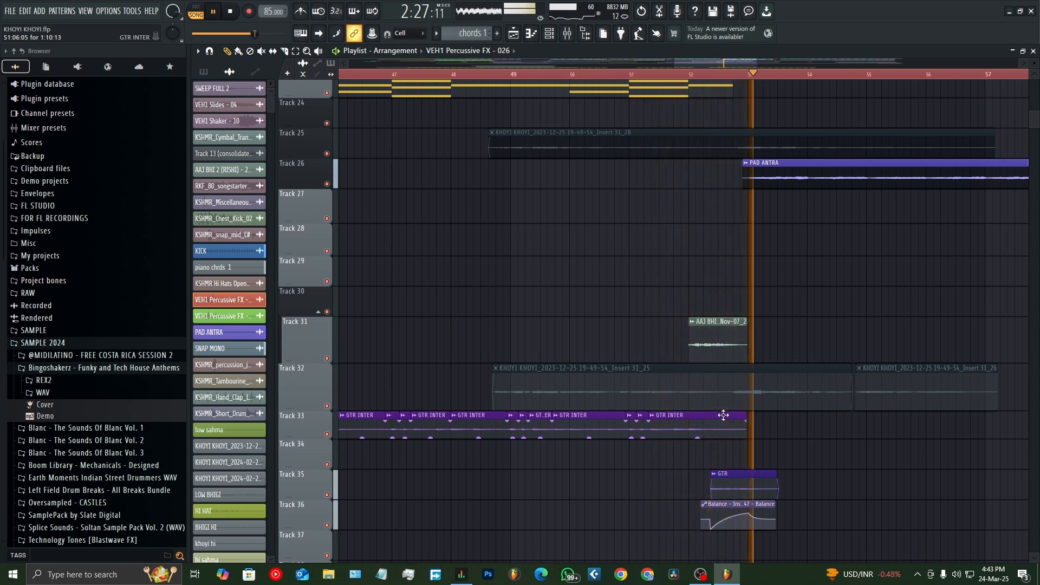
key("space")
Solo and play the AAJ BHI 2 clip on Track 31 around bar 52, then play the full mix from bar 51
scroll(809, 260, "up", 1, "ctrl")
scroll(809, 261, "up", 1, "ctrl")
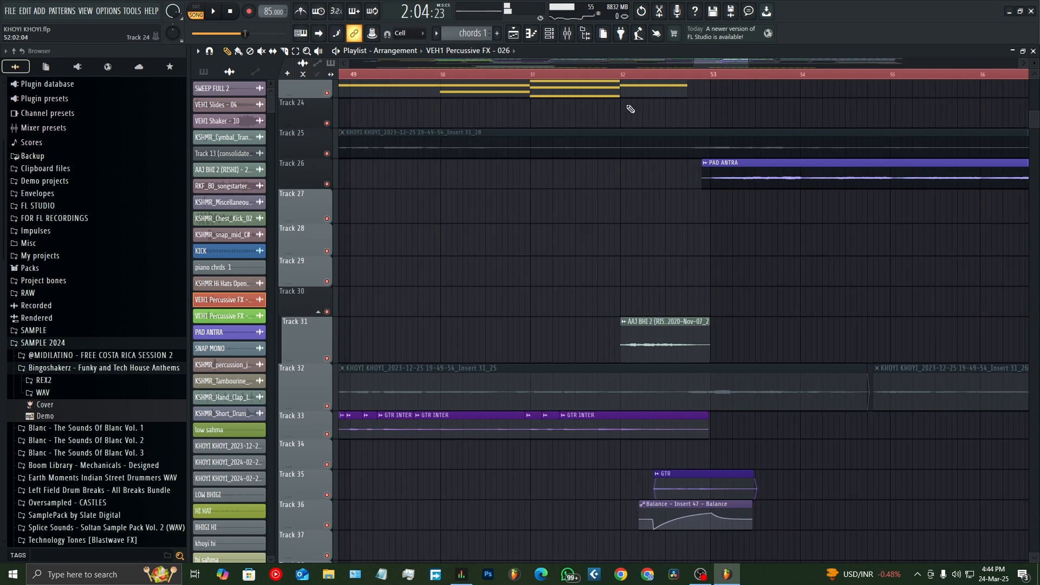
right_click(328, 359)
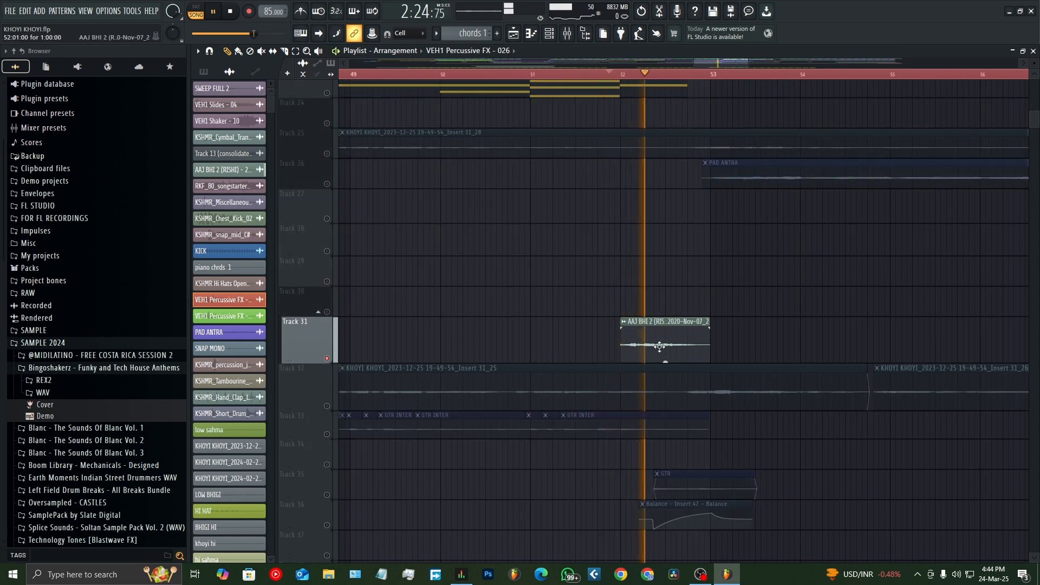
right_click(327, 358)
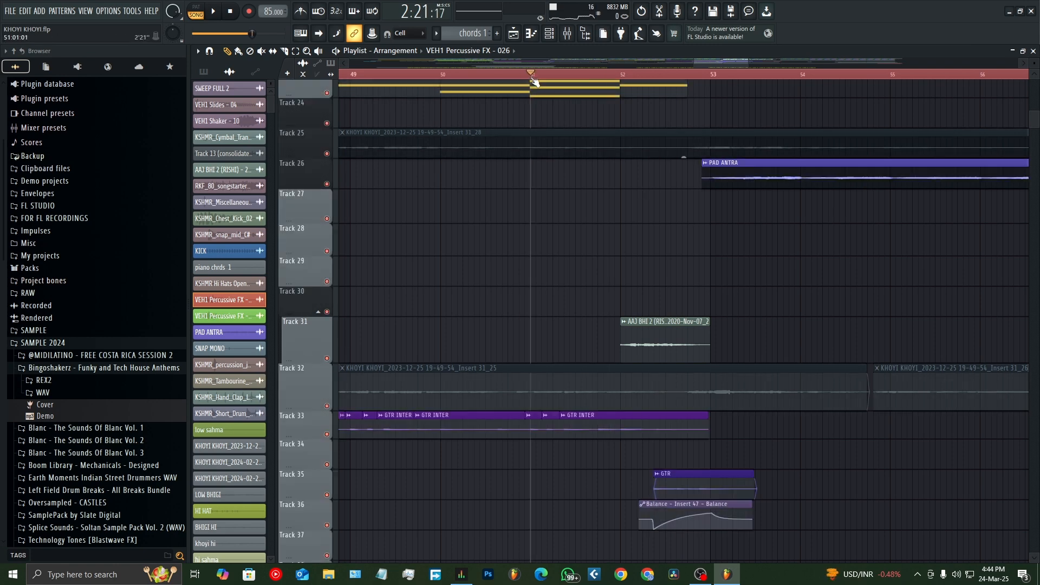
key("space")
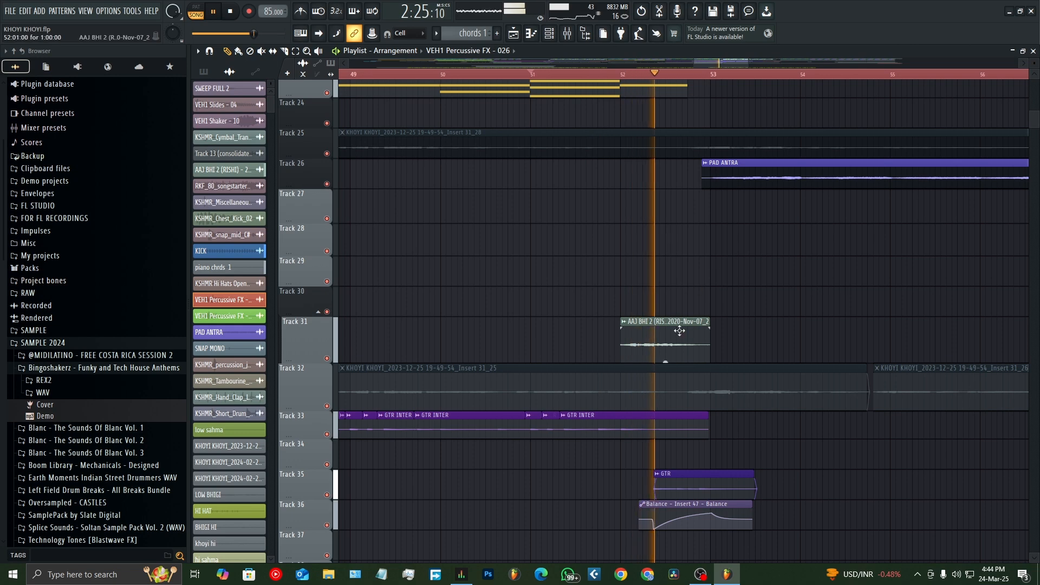
key("space")
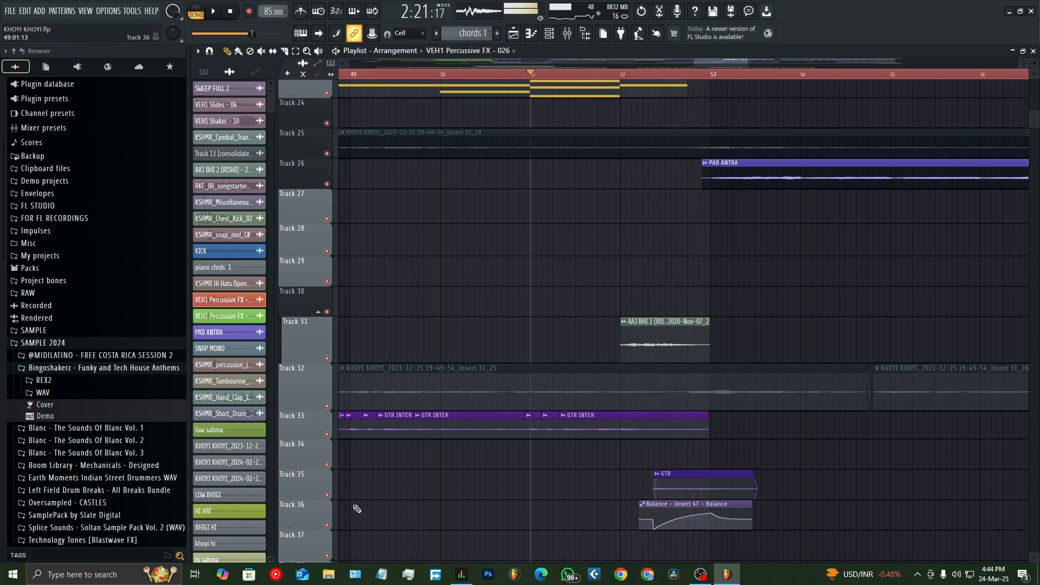
Solo the GTR clip and Balance automation on Tracks 35 and 36, play them with Track 33 added, then restore all tracks
right_click(328, 496)
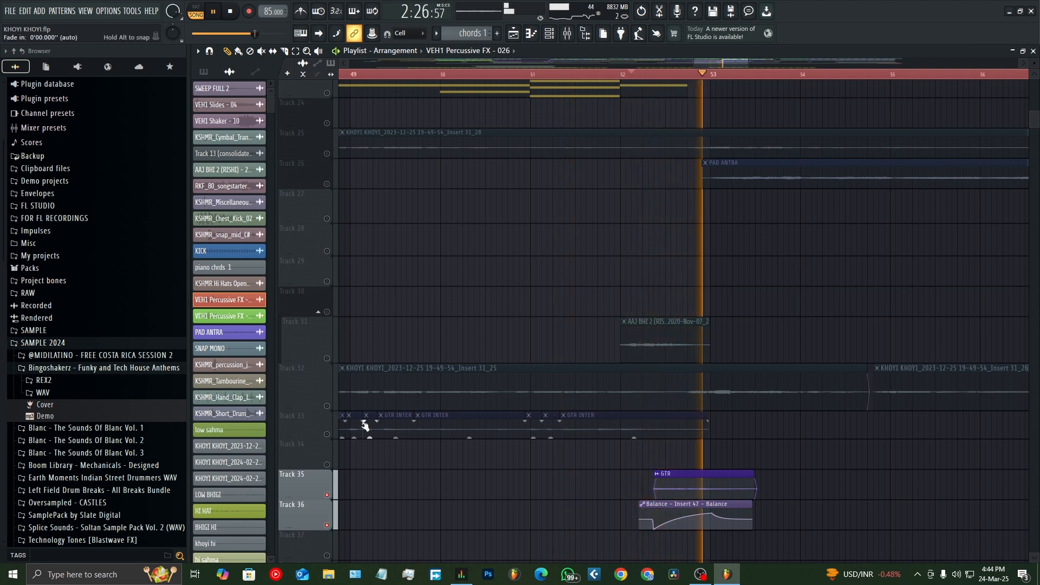
left_click(327, 435)
key("space")
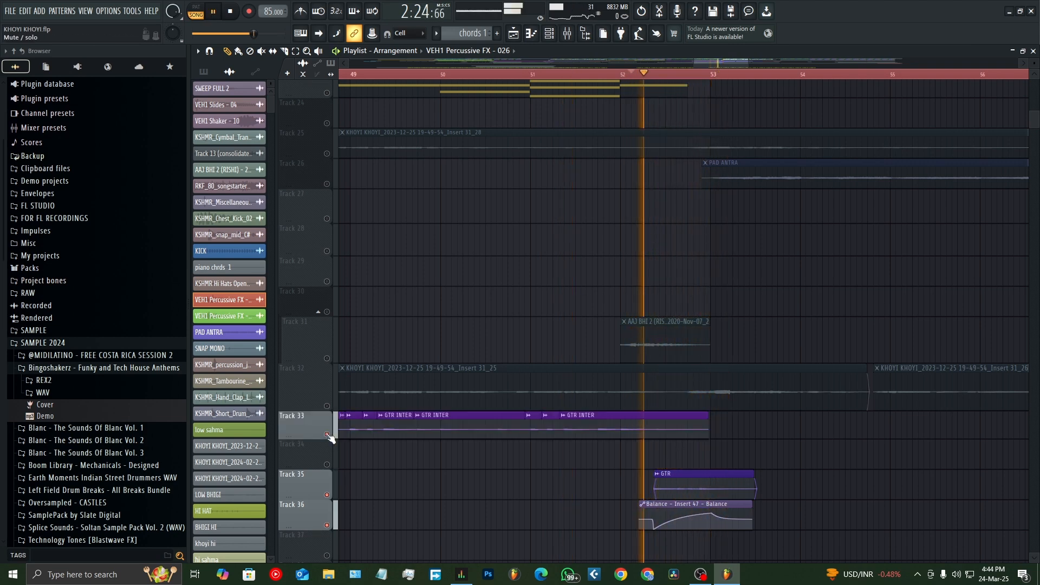
key("space")
right_click(327, 407)
right_click(327, 406)
Look over Tracks 20 to 32 around bar 52 and play the full mix into the PAD ANTRA clip
scroll(531, 351, "down", 4)
scroll(738, 263, "up", 4)
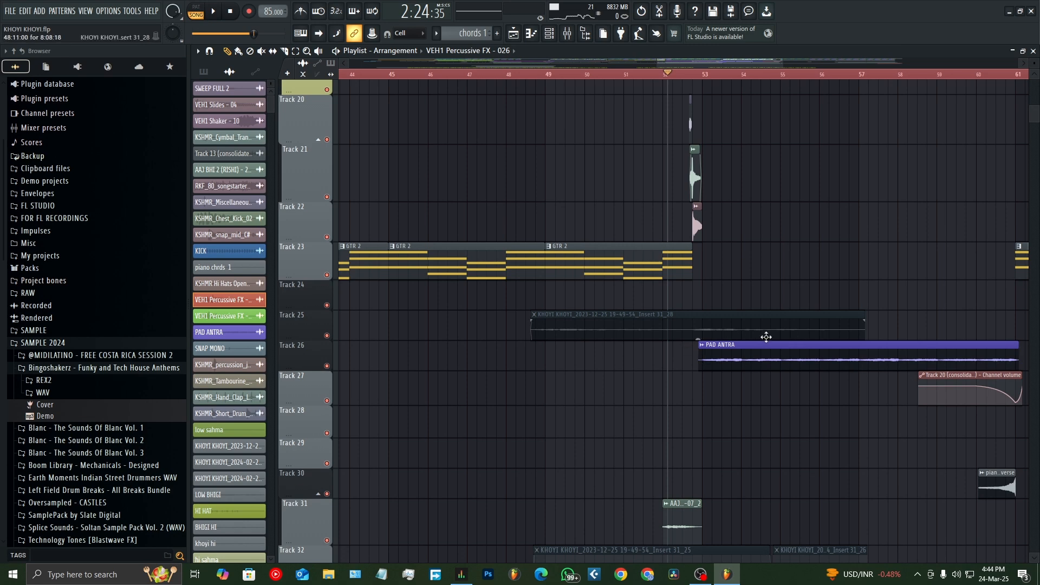
scroll(759, 336, "up", 2)
key("space")
scroll(758, 335, "up", 2)
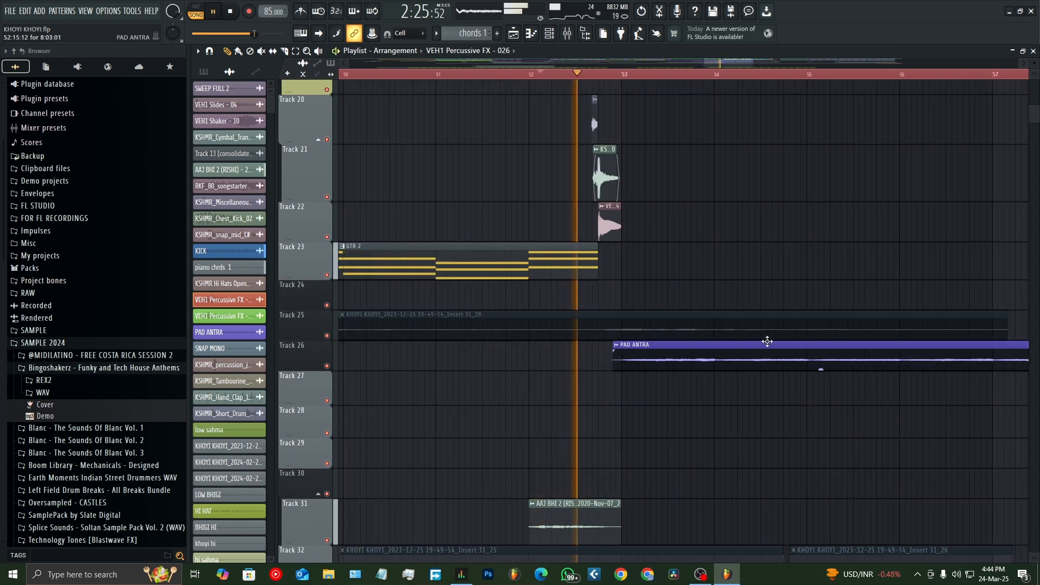
Look up through the vocal and percussion tracks to Track 1 while bars 53 and 54 play, then stop
scroll(768, 342, "up", 4)
scroll(768, 341, "up", 4)
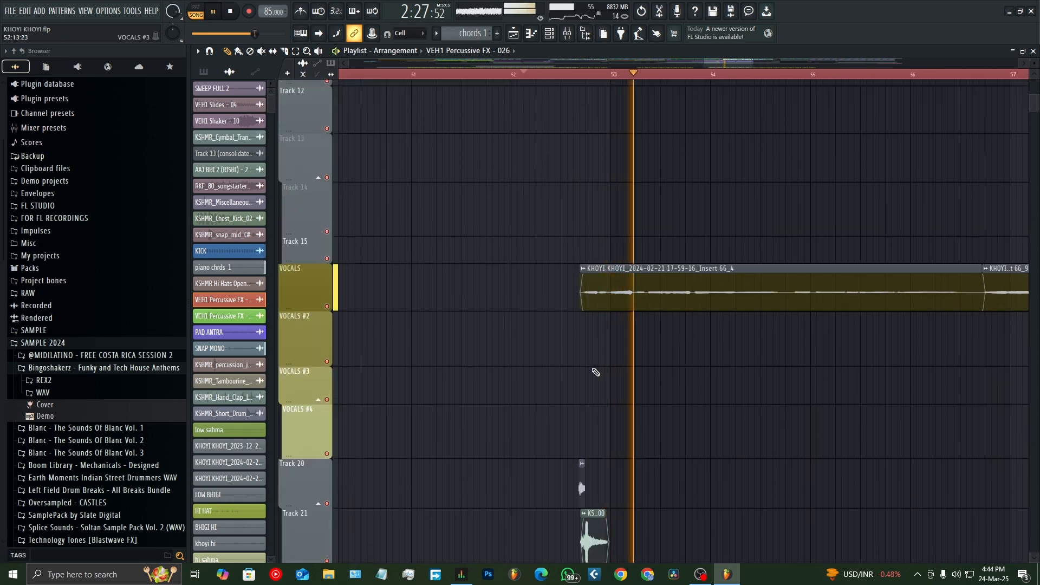
scroll(596, 371, "up", 8)
scroll(600, 372, "down", 6)
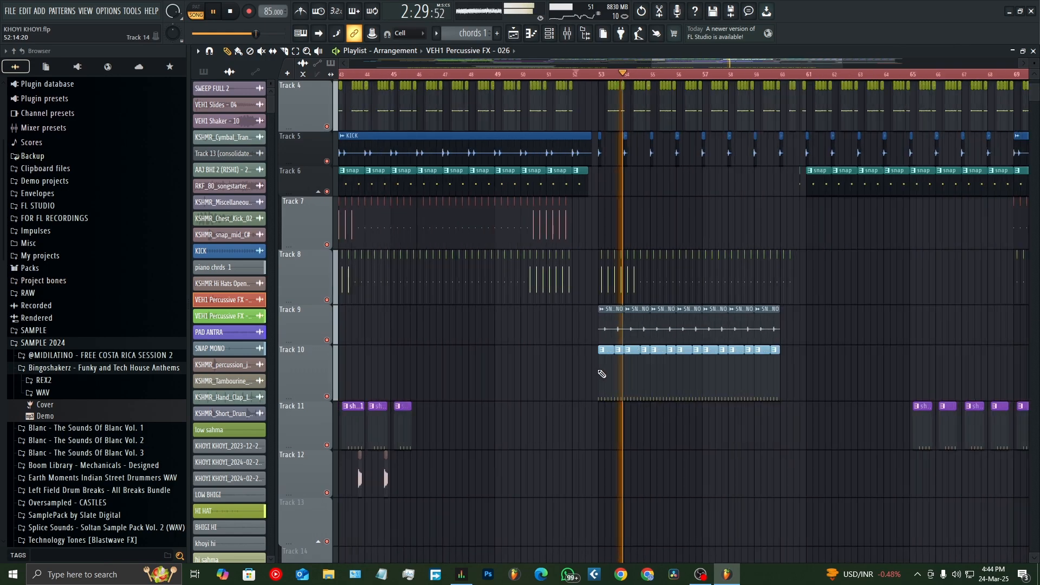
scroll(676, 390, "up", 3)
key("space")
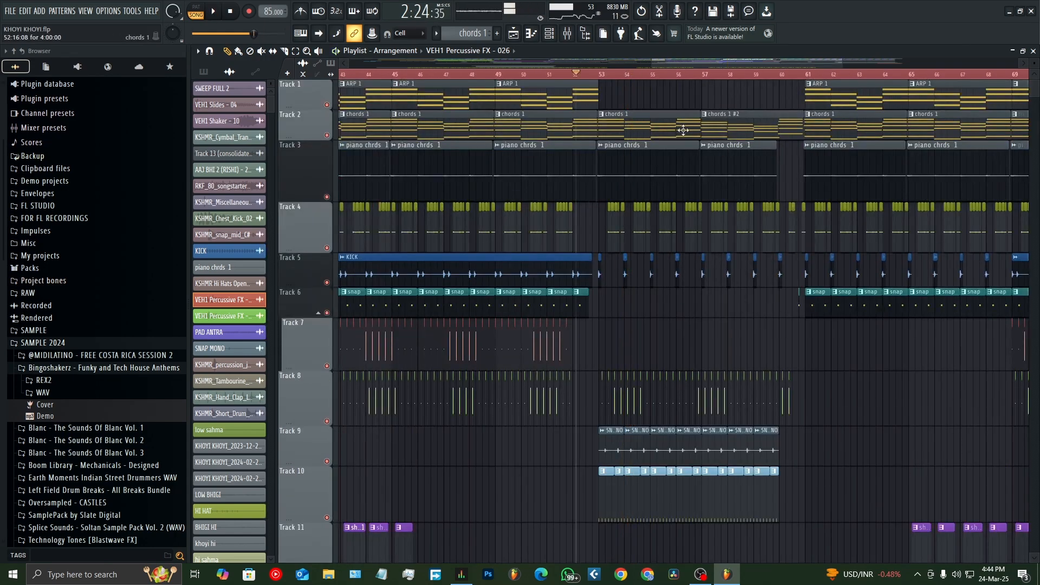
View the whole arrangement, play the full mix from bar 37, and move the playback position back to just before bar 25
scroll(795, 350, "left", 8)
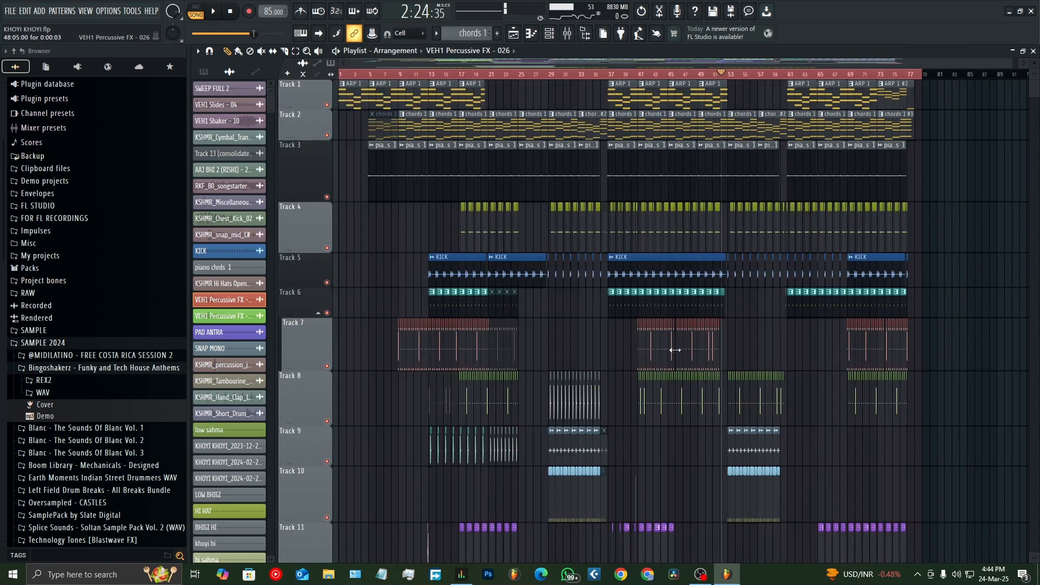
scroll(729, 349, "up", 3)
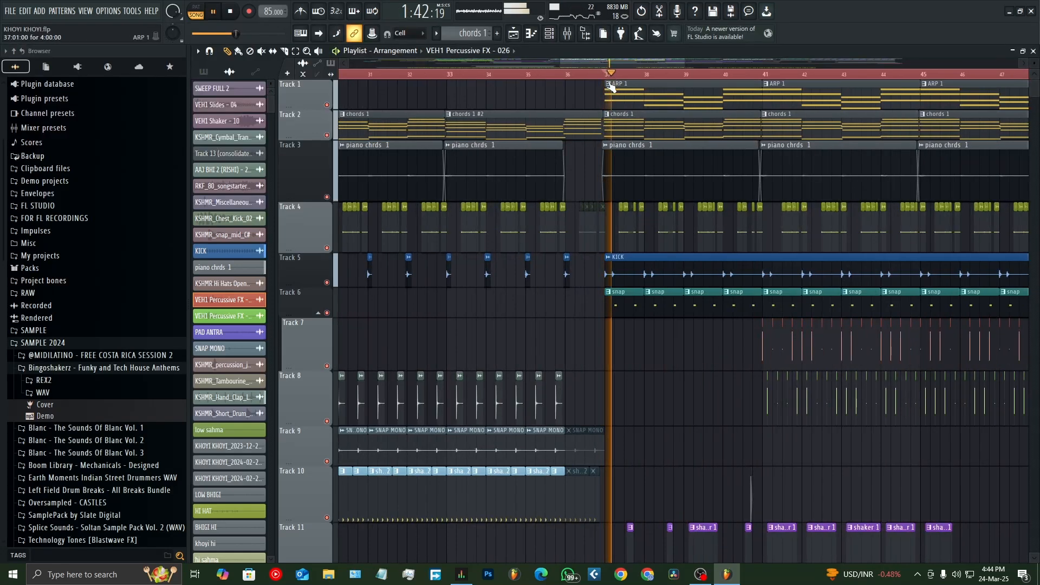
scroll(650, 297, "left", 5)
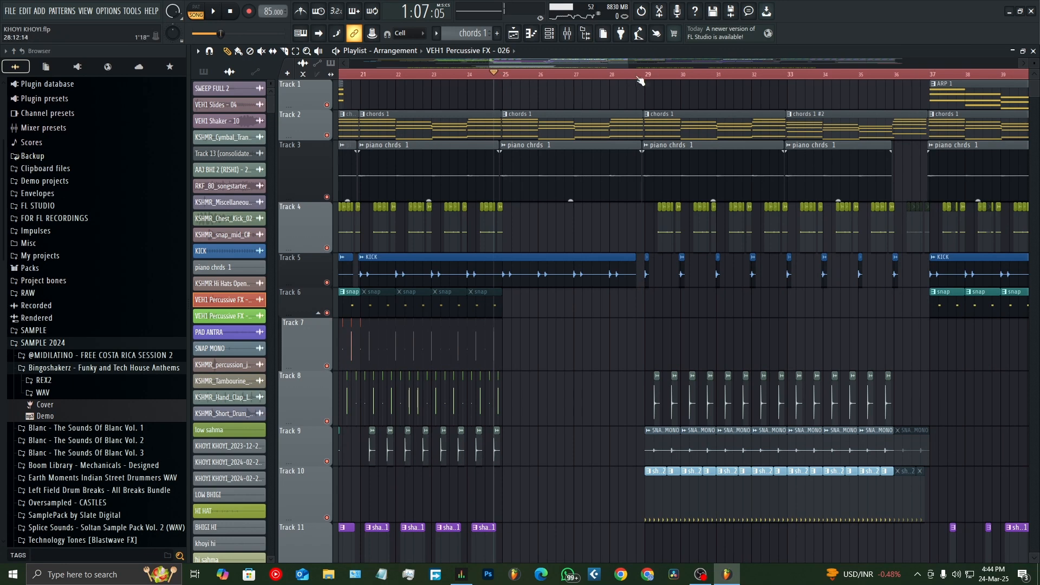
Play the full mix from just before bar 29 and look over Tracks 1 to 15 and the ANTRA 1 vocal clip
scroll(699, 282, "down", 6)
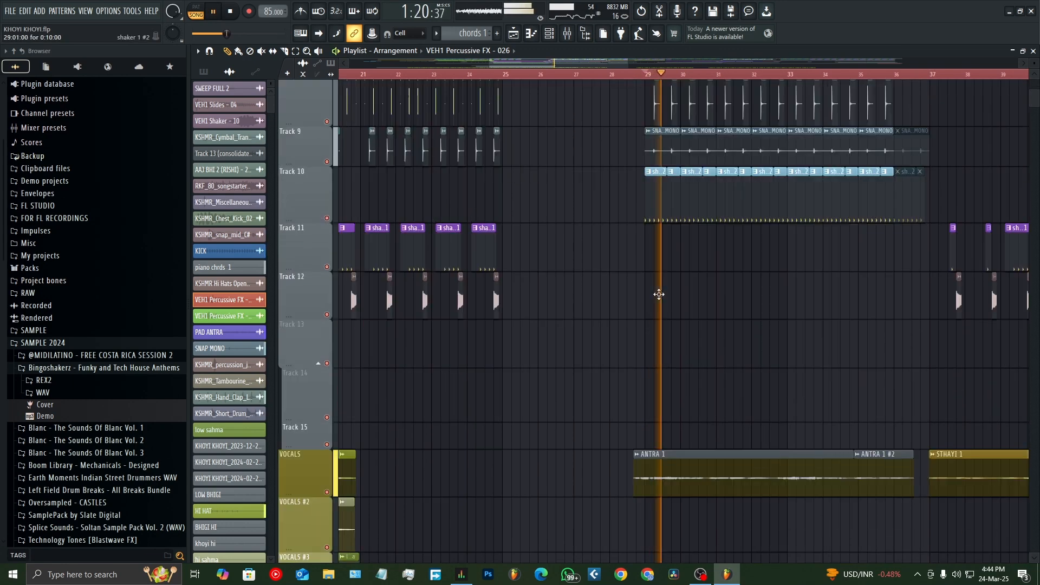
scroll(741, 396, "up", 6)
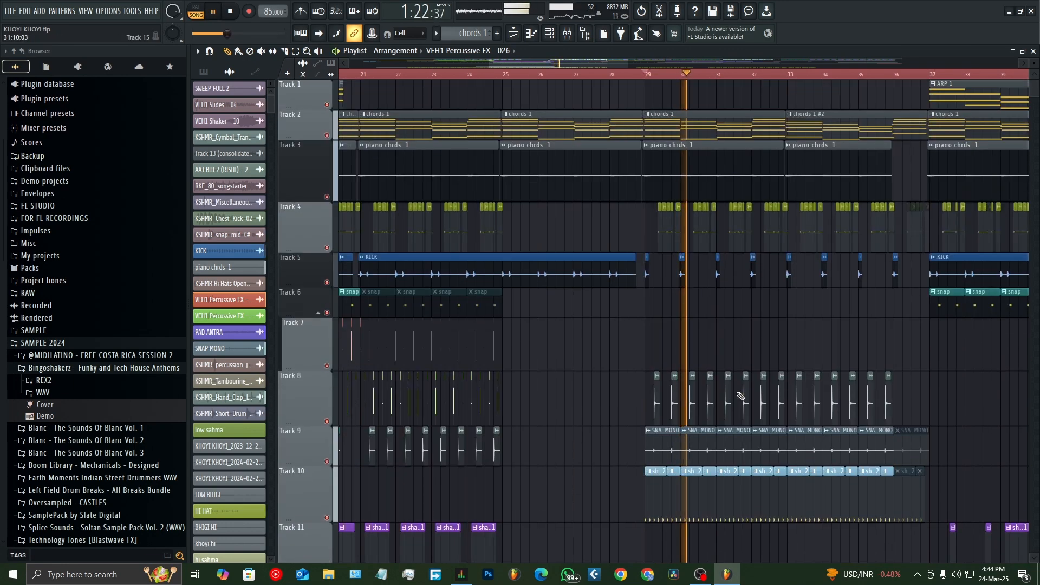
scroll(591, 381, "down", 2)
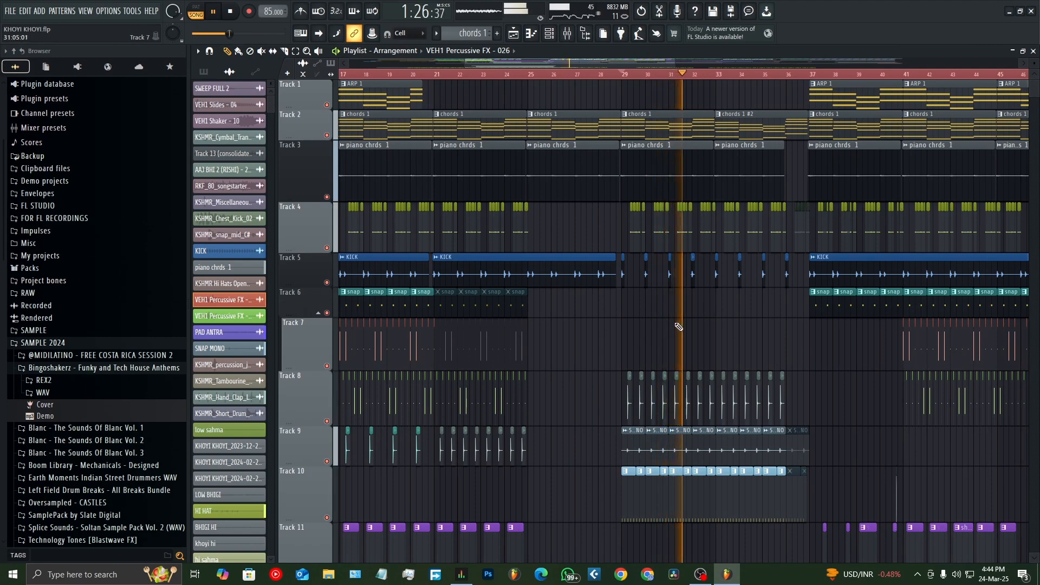
scroll(679, 327, "down", 5)
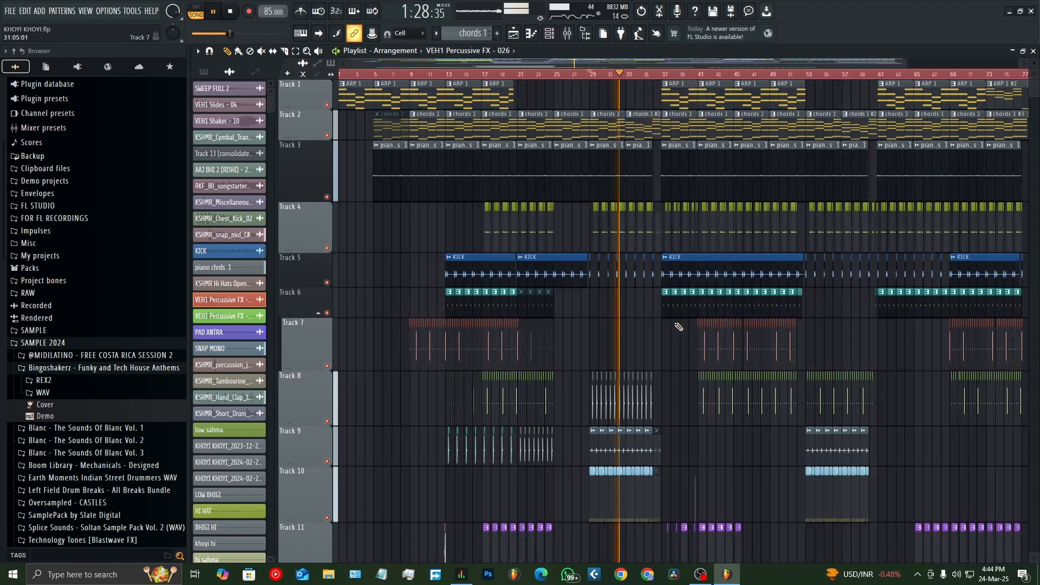
scroll(752, 380, "up", 3)
scroll(750, 386, "up", 2)
Look down through the vocal, GTR 2, PAD ANTRA and effect tracks to Track 41 while the mix plays towards bar 35
scroll(742, 393, "down", 10)
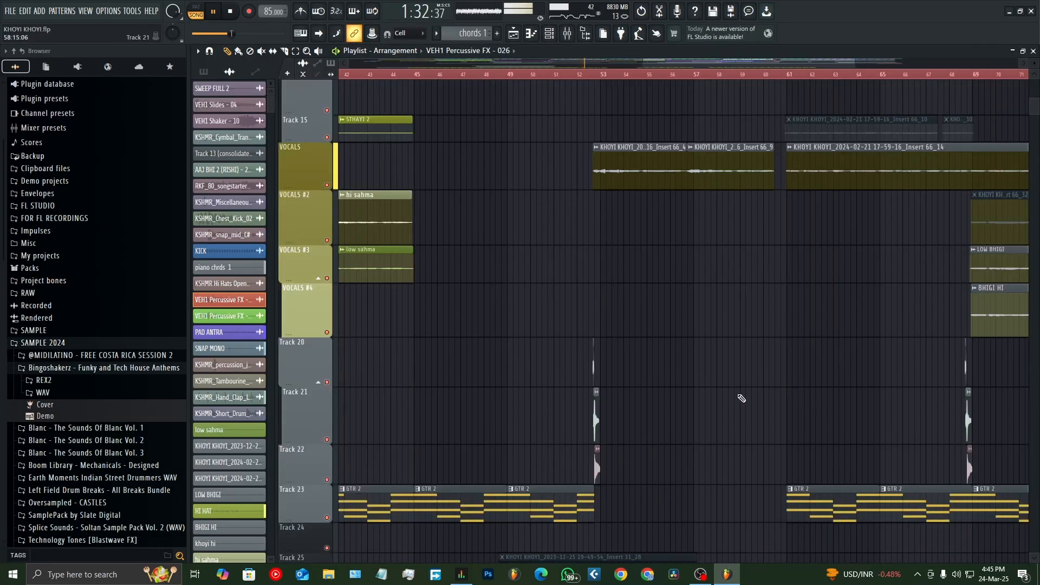
scroll(741, 399, "down", 5)
scroll(726, 393, "down", 2)
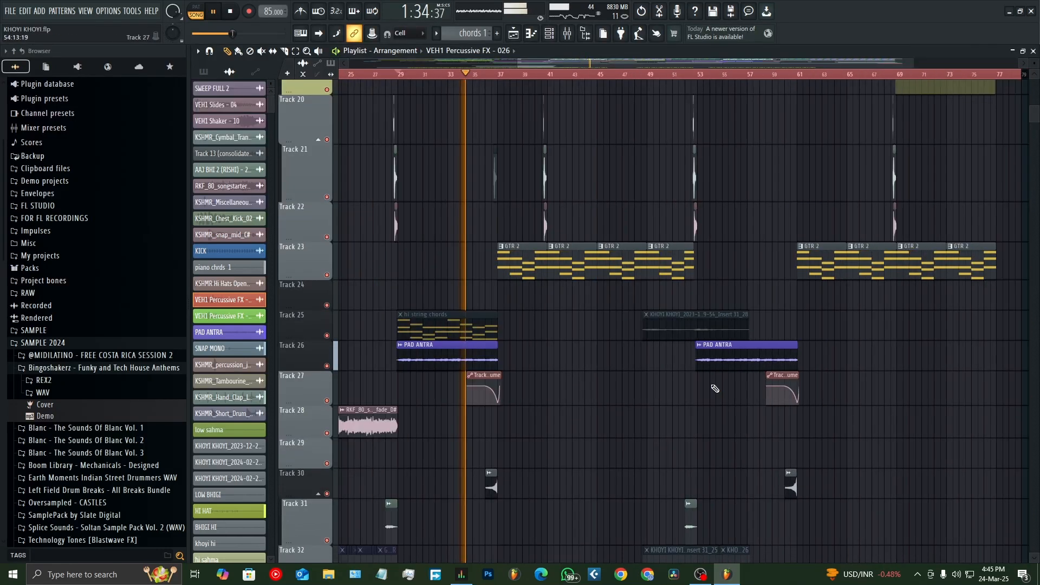
scroll(528, 389, "down", 6)
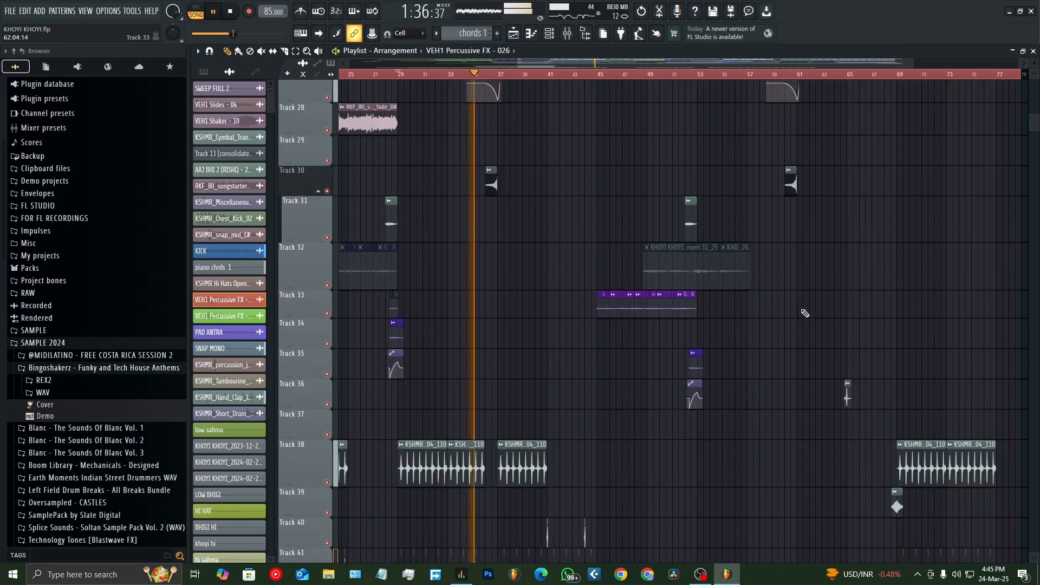
Play the full mix from the middle of bar 52 and look up from the effect tracks to Track 1, then stop
scroll(724, 186, "up", 2)
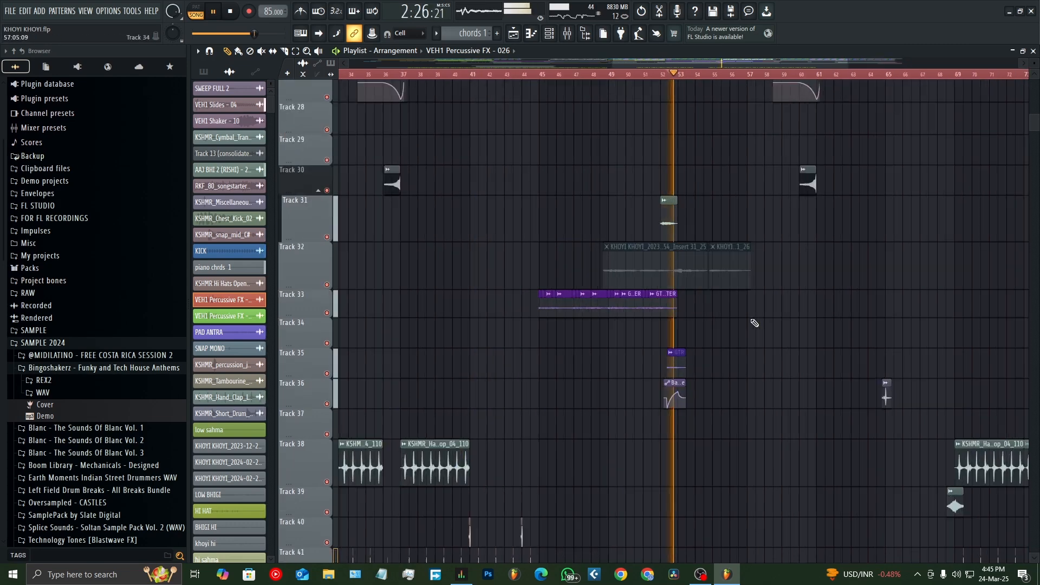
scroll(724, 371, "up", 8)
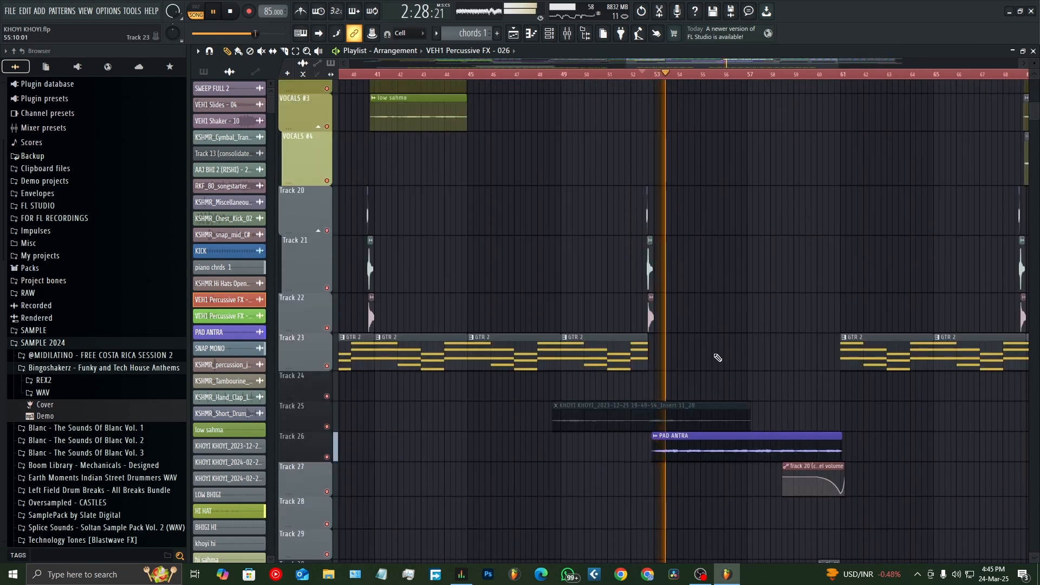
scroll(718, 358, "up", 2)
scroll(720, 358, "up", 10)
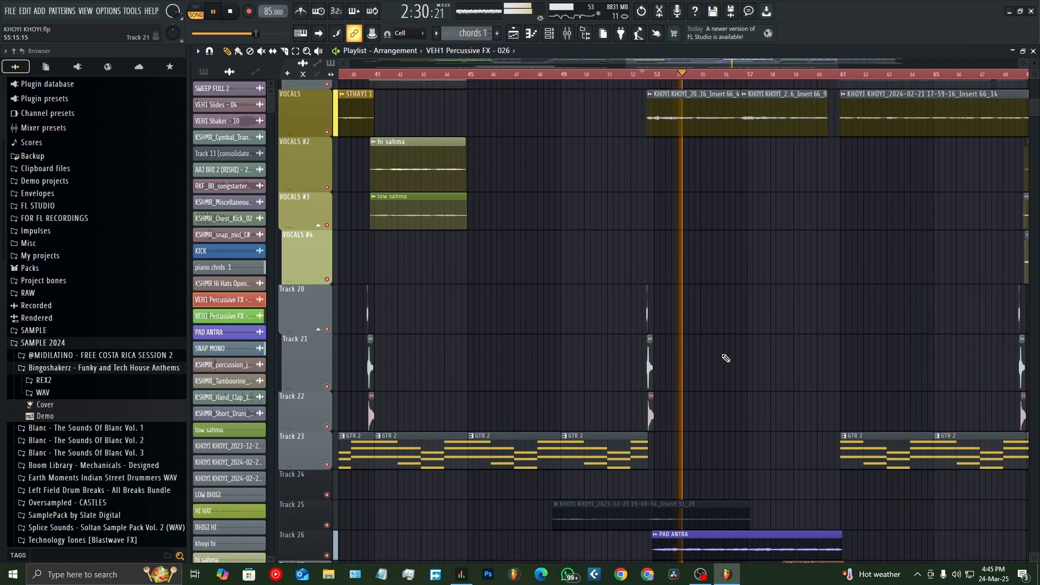
key("space")
Examine the drum clips on Track 42 and play the mix from bar 52 into the drum #2 clip
scroll(726, 358, "down", 10)
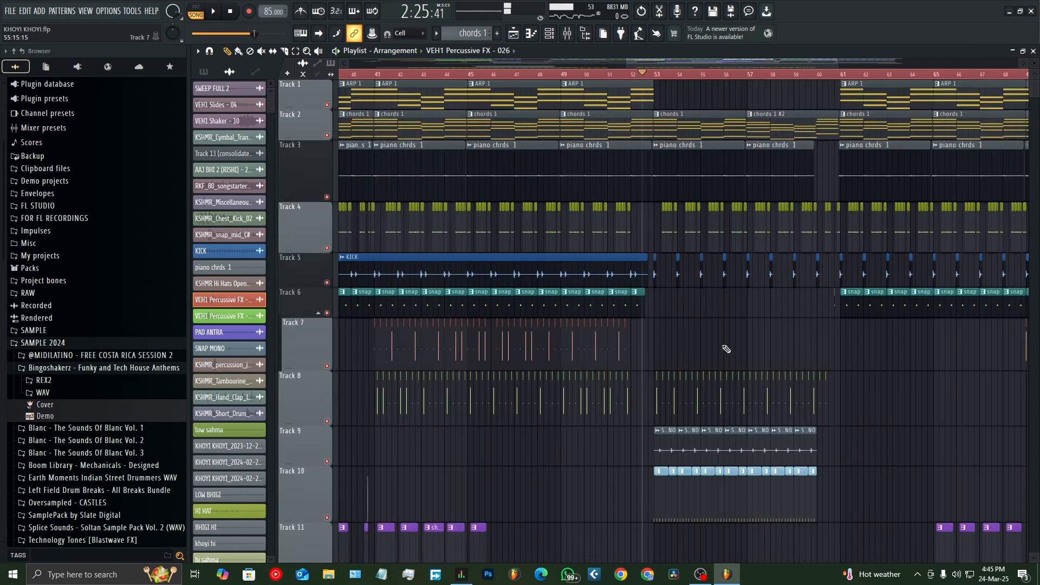
scroll(650, 423, "down", 10)
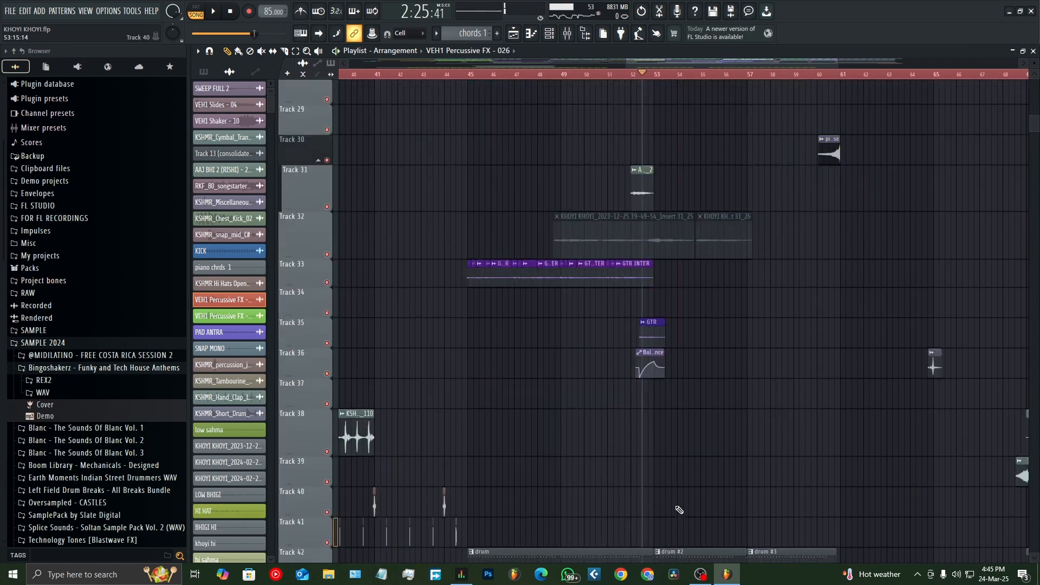
scroll(625, 331, "up", 1, "ctrl")
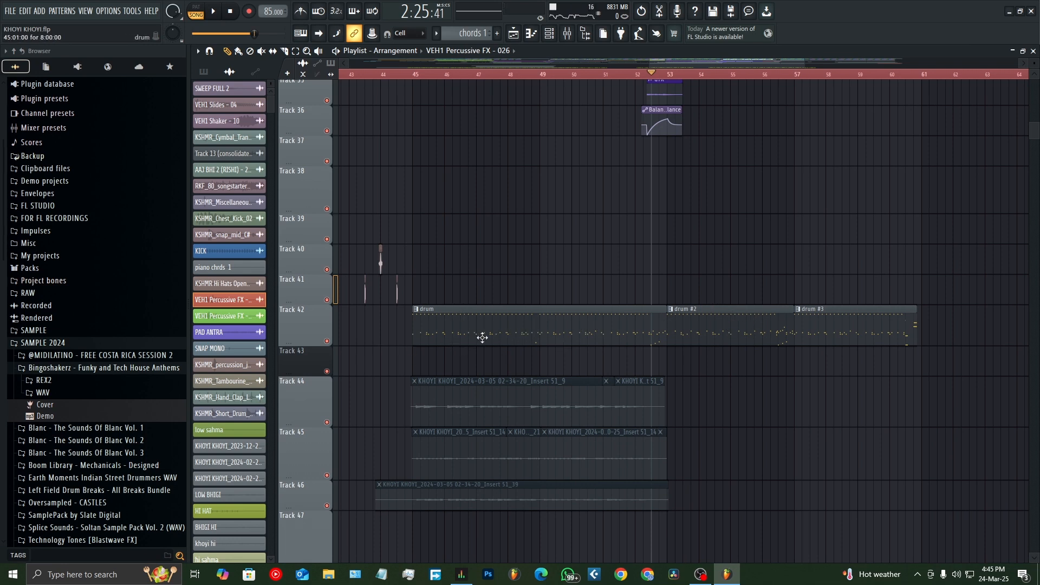
scroll(653, 356, "up", 1, "ctrl")
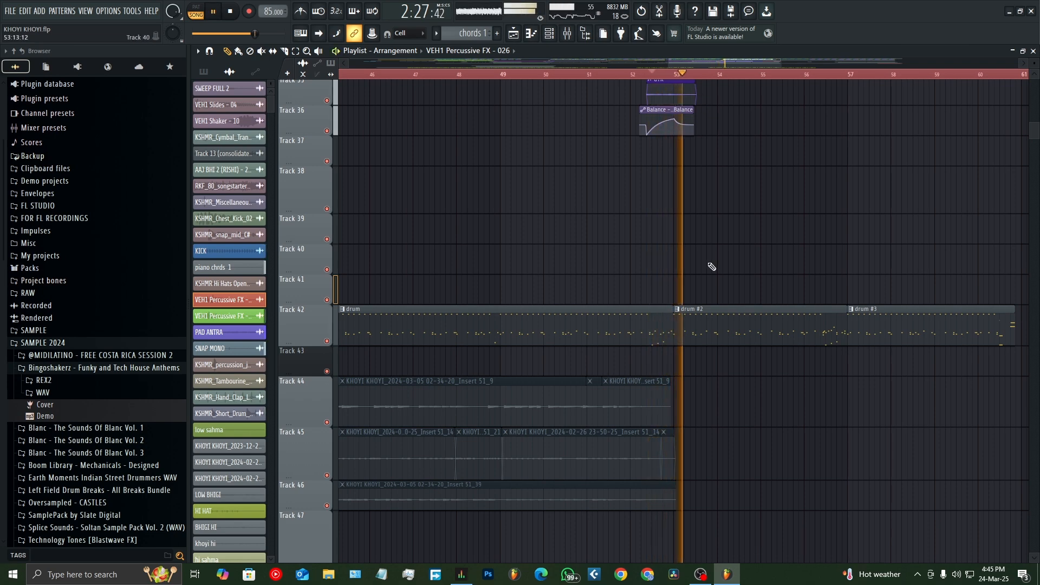
Look up to the SNAP MONO and shaker clips on Tracks 9 and 10 while bars 53 to 55 play, then stop
scroll(705, 352, "up", 10)
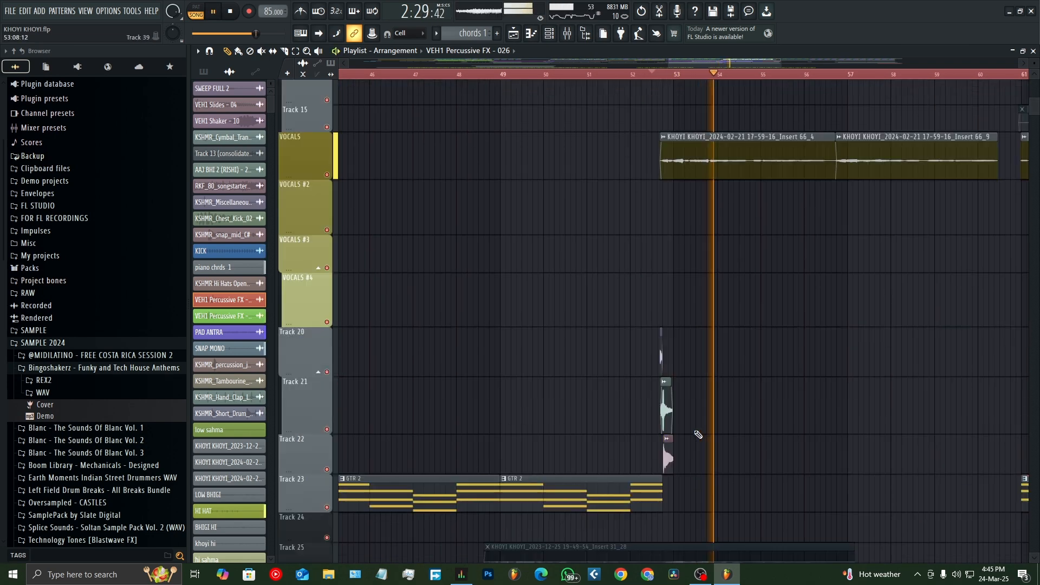
scroll(698, 435, "up", 4)
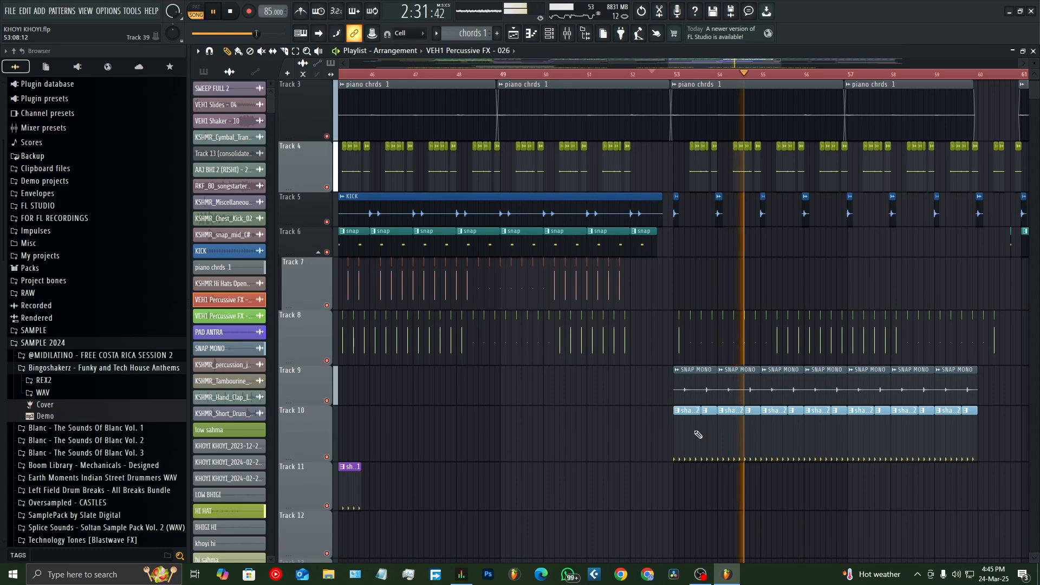
scroll(700, 433, "up", 3, "ctrl")
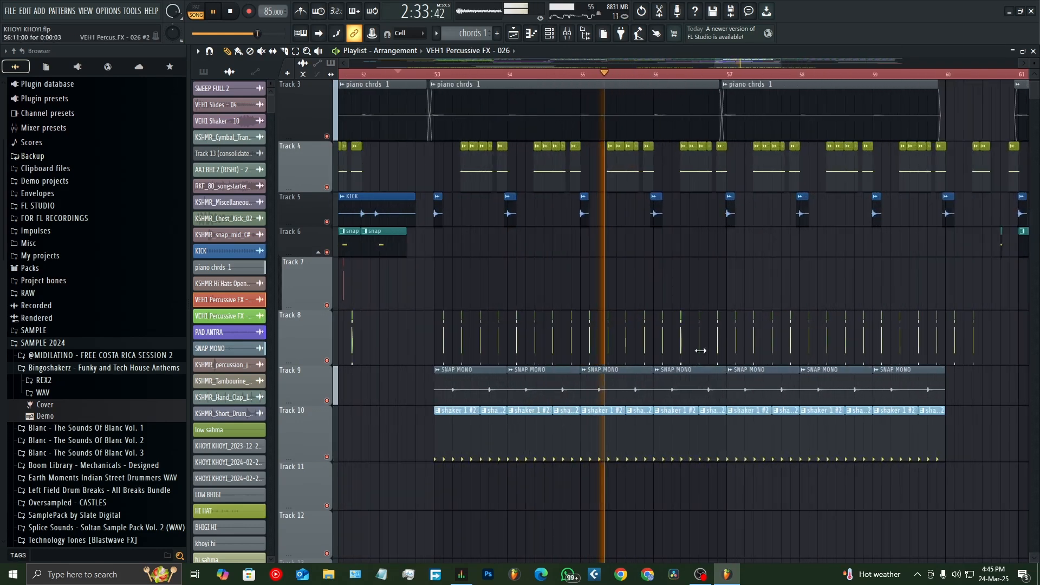
scroll(683, 351, "down", 3, "ctrl")
key("space")
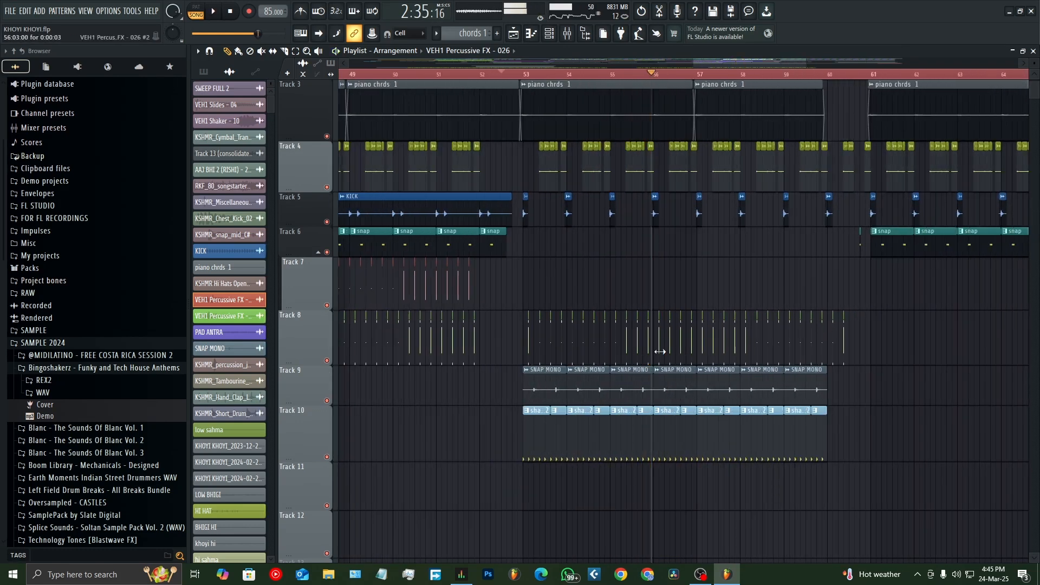
View the percussion between bars 53 and 60 closely, play the full mix from bar 59 into bar 61, and stop
scroll(542, 380, "up", 4, "ctrl")
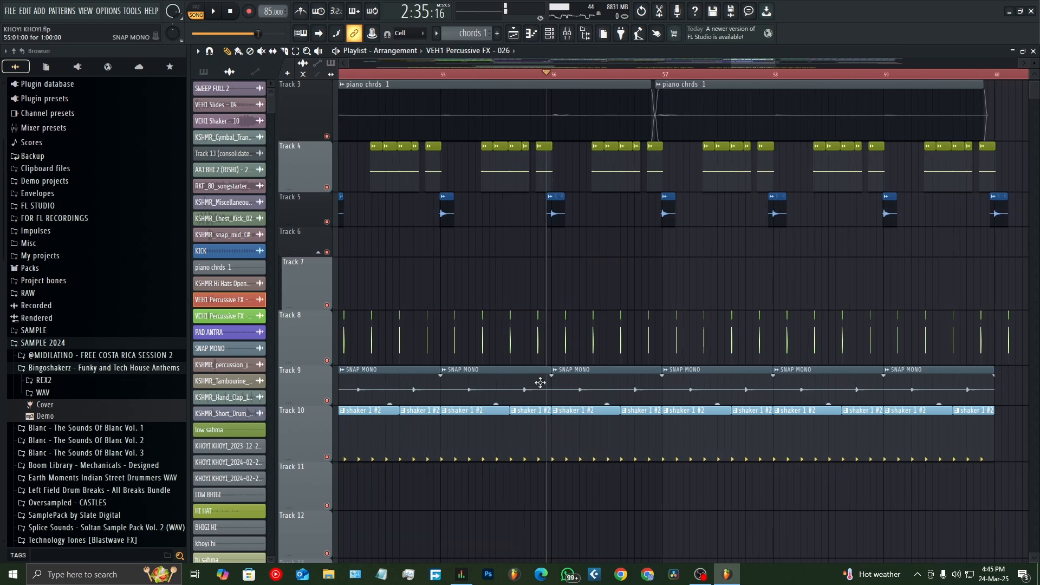
scroll(561, 384, "down", 5, "ctrl")
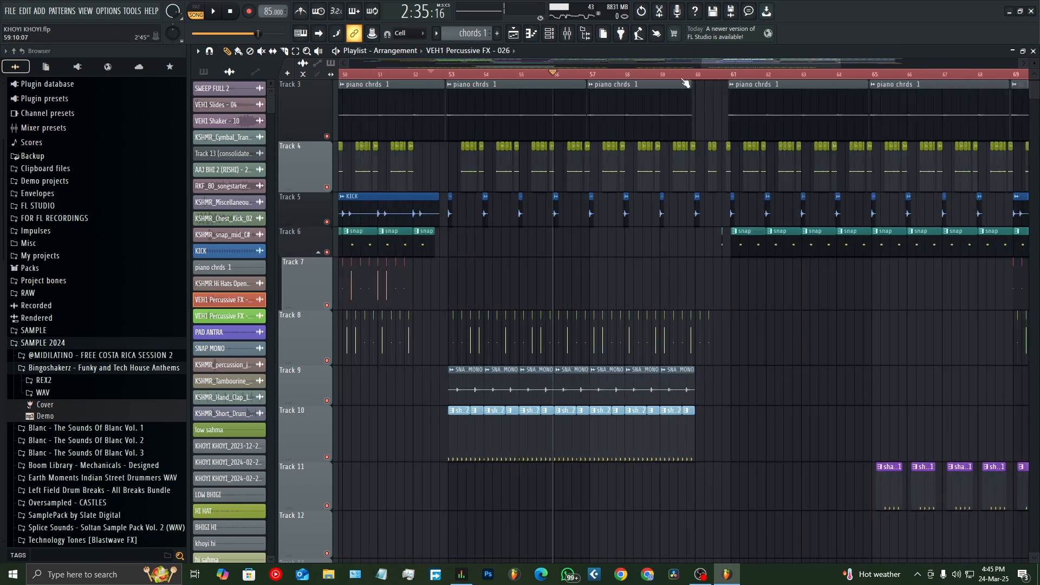
scroll(759, 282, "down", 8)
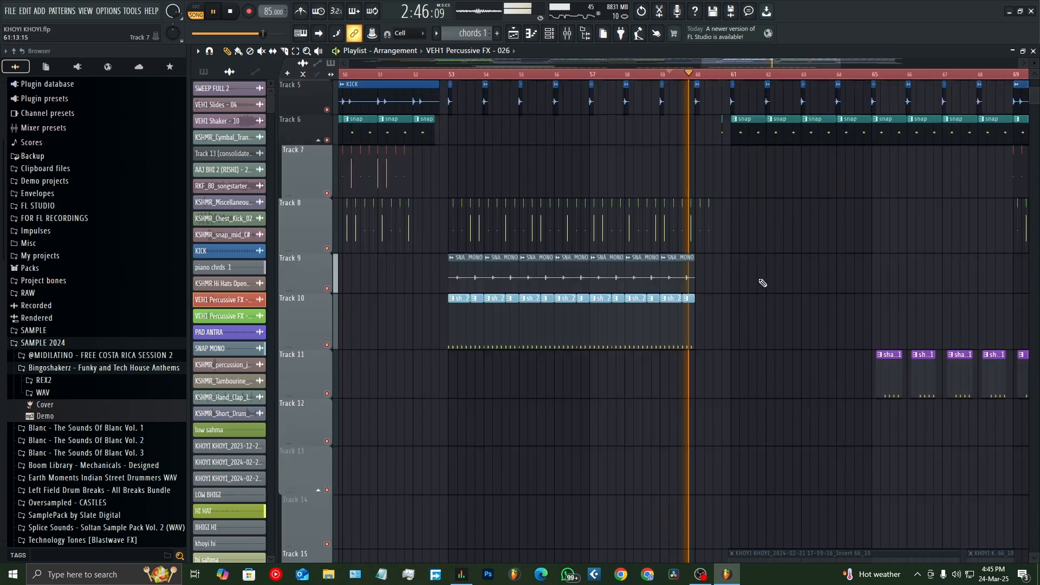
scroll(759, 283, "up", 7)
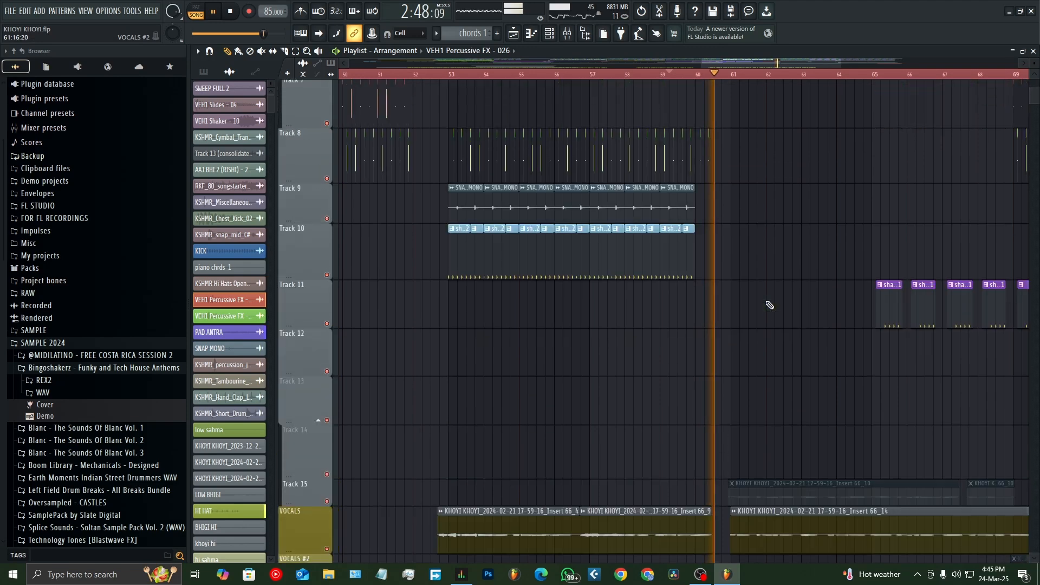
scroll(770, 306, "down", 5)
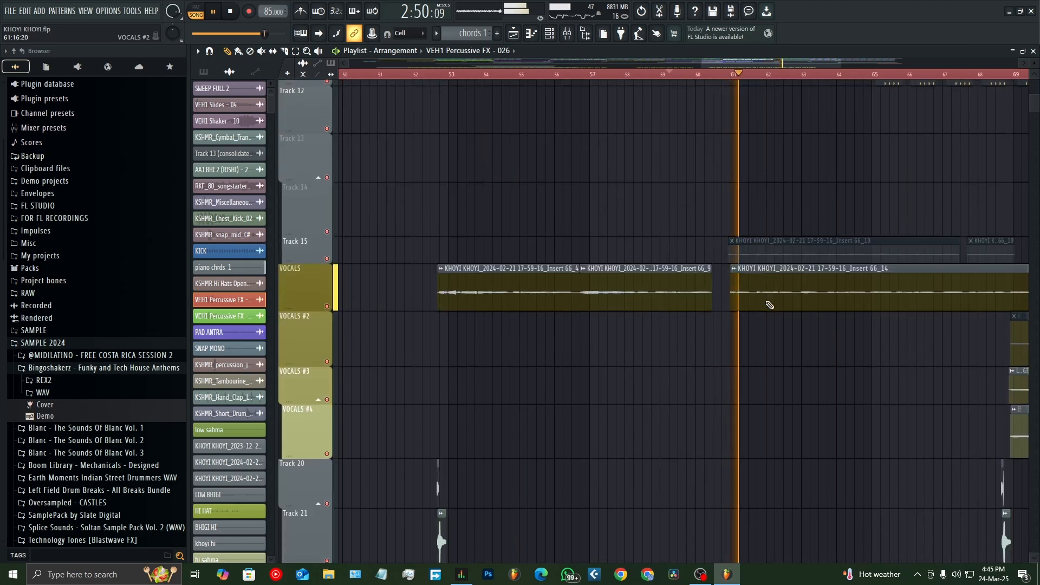
scroll(770, 305, "up", 8)
key("space")
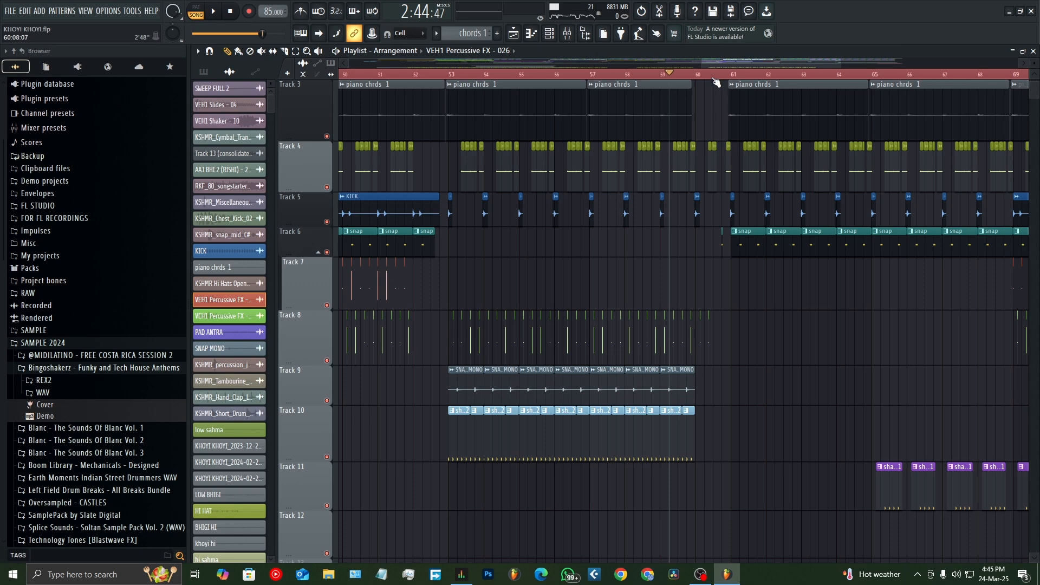
Examine the short snap clip on Track 6 before bar 61 and play the mix through it, then stop
scroll(716, 82, "up", 4)
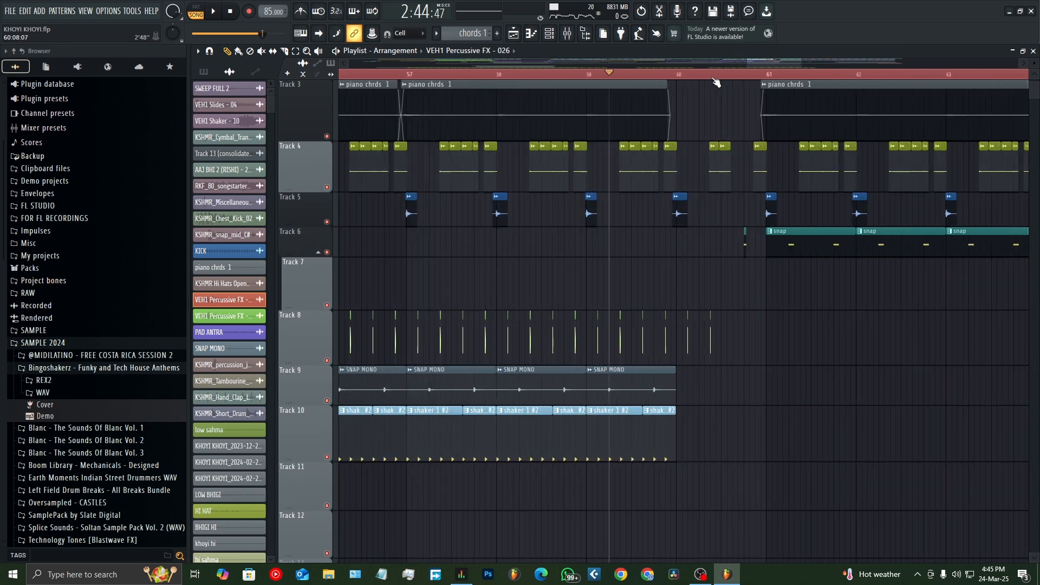
scroll(754, 202, "up", 4)
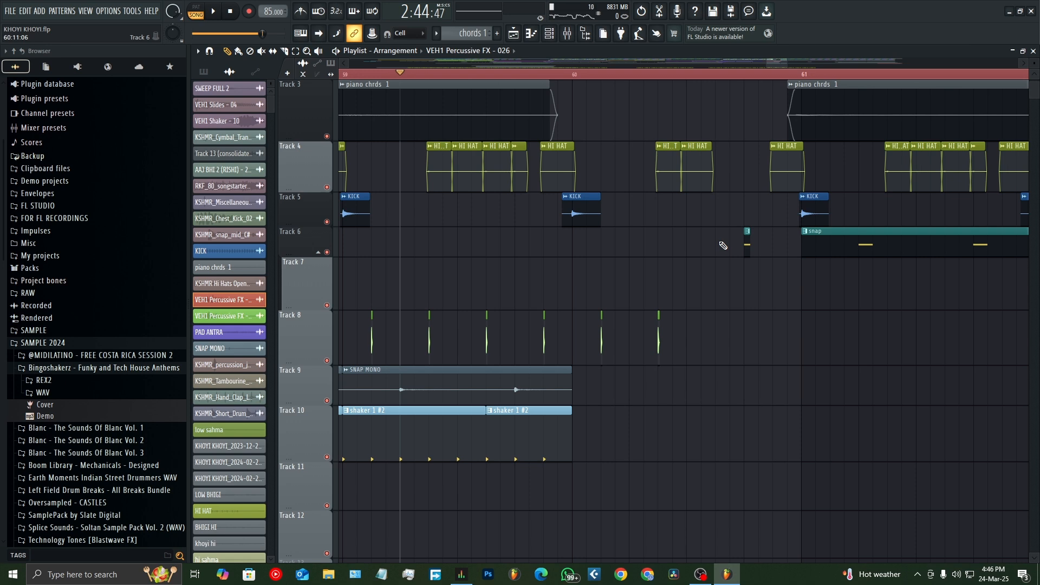
key("space")
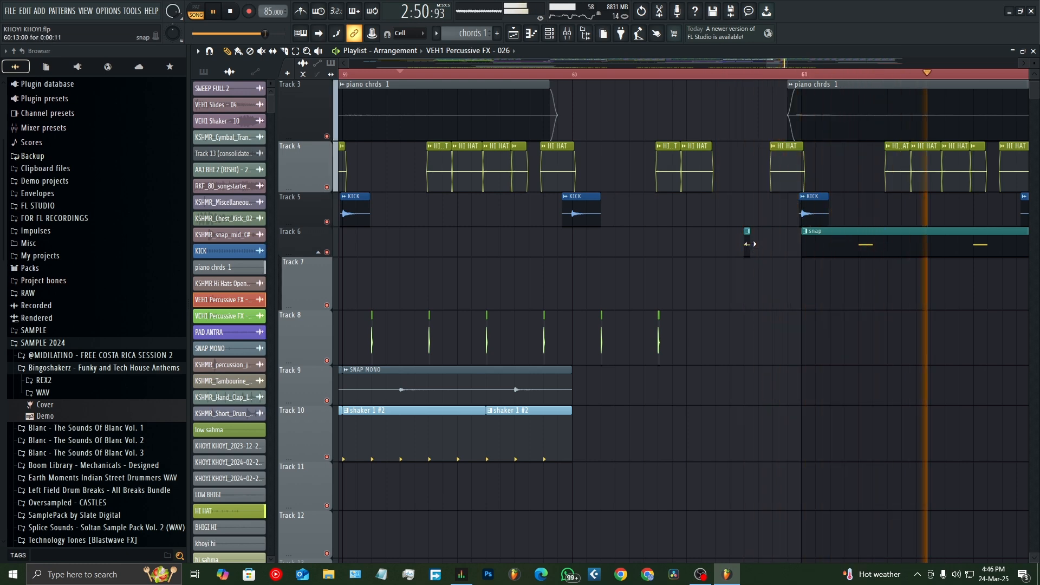
scroll(689, 272, "down", 4)
scroll(812, 267, "down", 5)
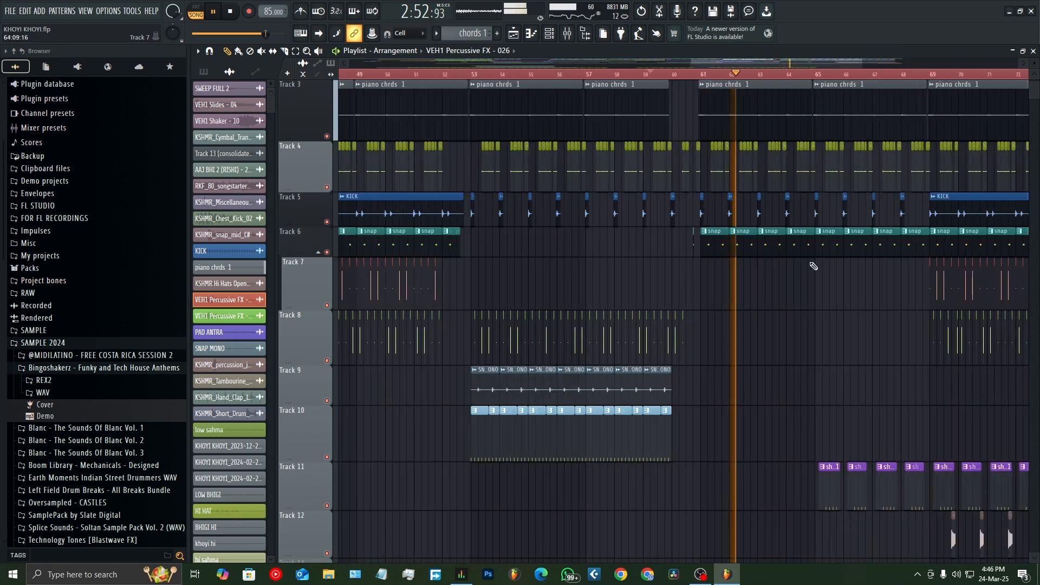
key("space")
Look through the vocal, GTR 2, hand clap and drum clips between bars 61 and 77, down to Track 47 and back
scroll(821, 264, "down", 8)
scroll(827, 267, "down", 10)
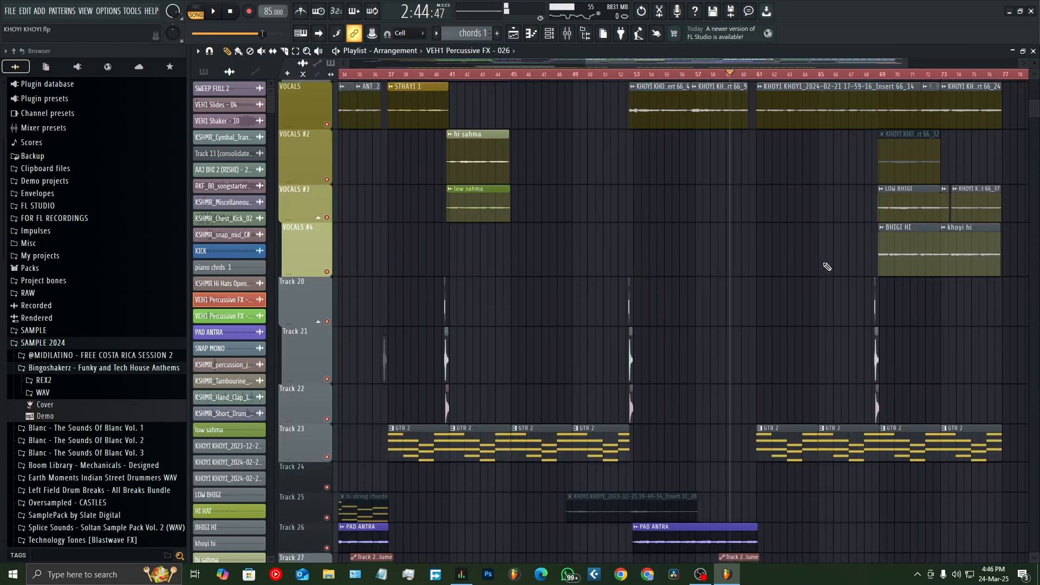
scroll(828, 267, "down", 4)
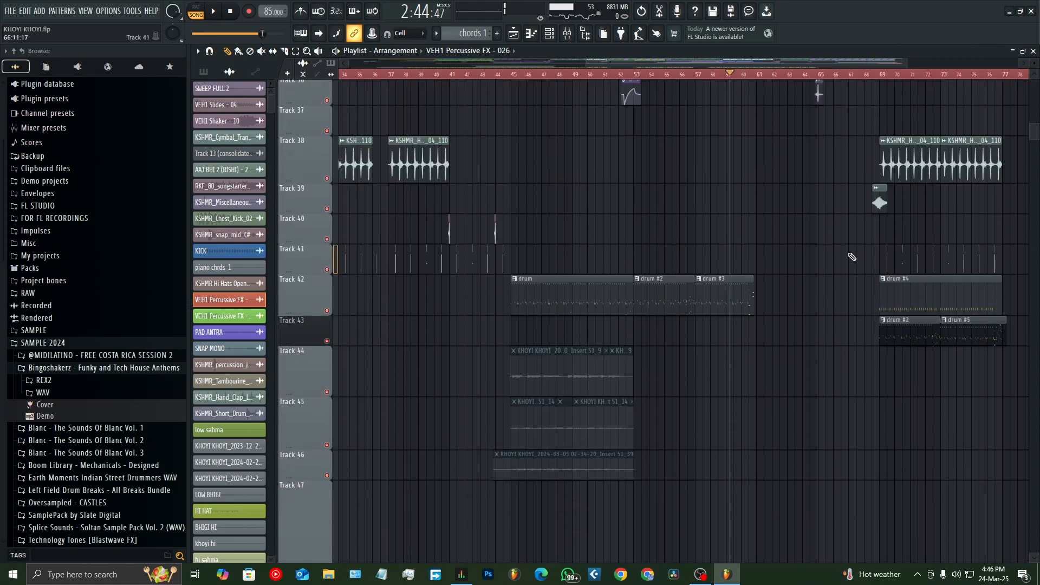
scroll(983, 258, "up", 4)
scroll(787, 265, "up", 7)
scroll(803, 196, "up", 4)
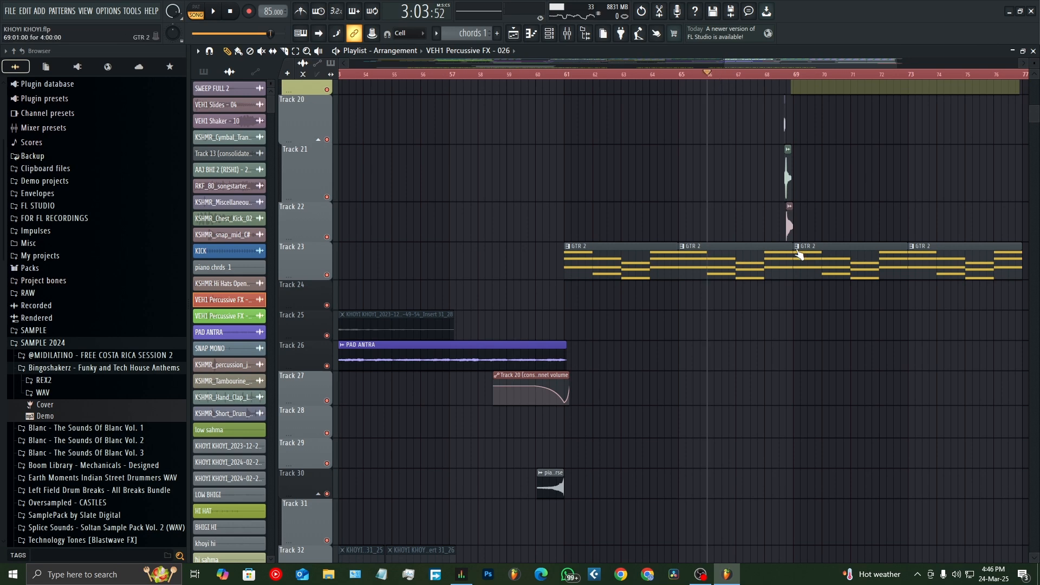
Play the full mix from bar 66 and examine the hand clap, cymbal transition and drum clips on Tracks 38 to 43
scroll(800, 254, "down", 10)
key("space")
scroll(729, 430, "down", 2)
scroll(819, 443, "up", 3)
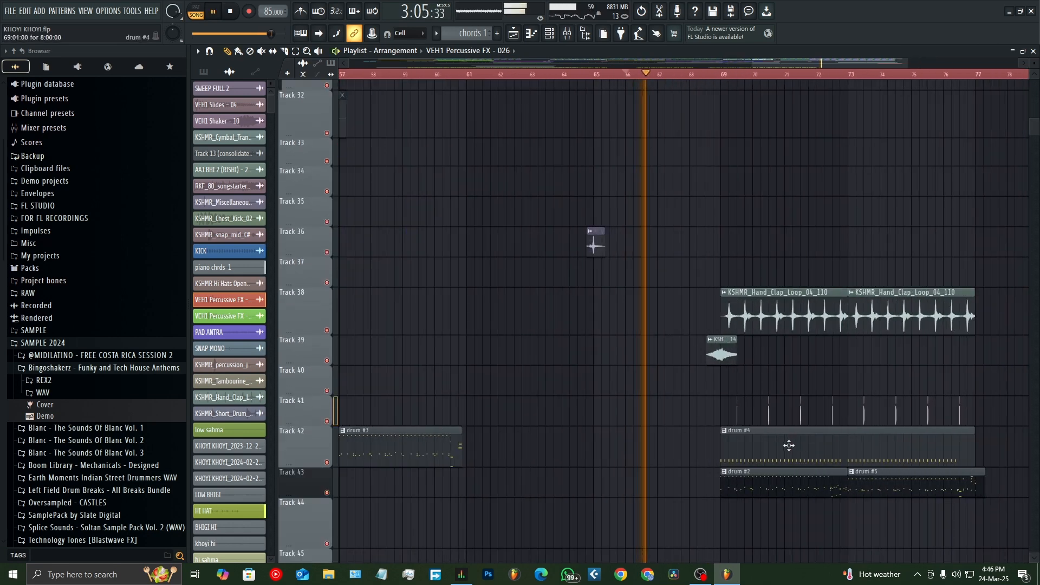
scroll(789, 445, "up", 2)
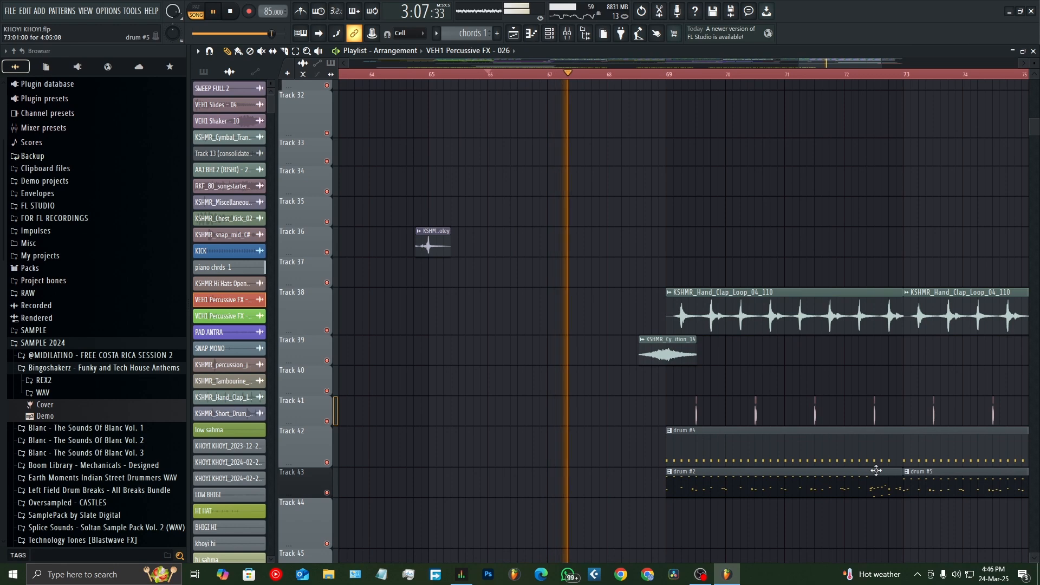
scroll(880, 448, "down", 2)
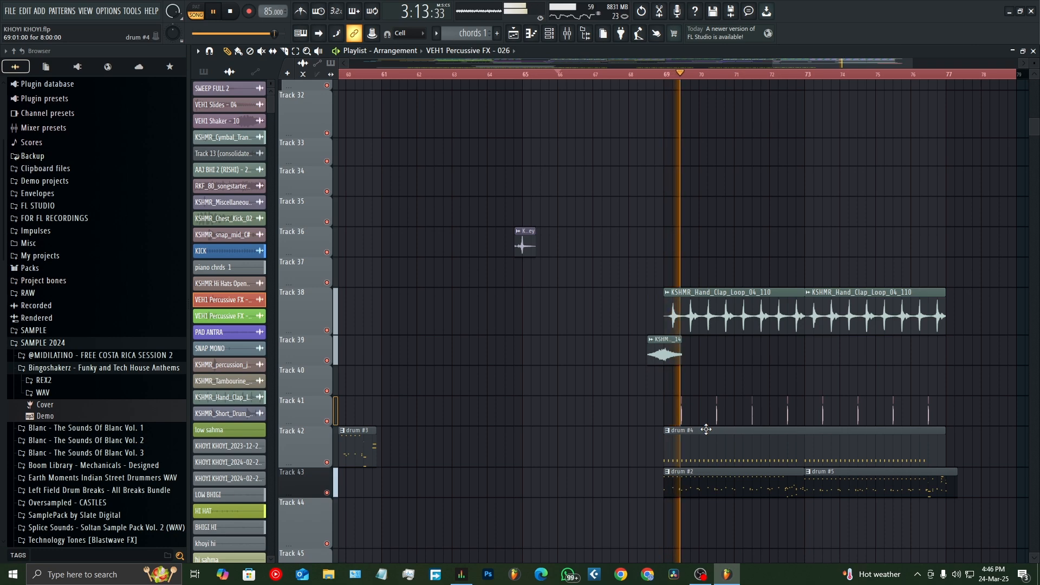
scroll(801, 472, "up", 4)
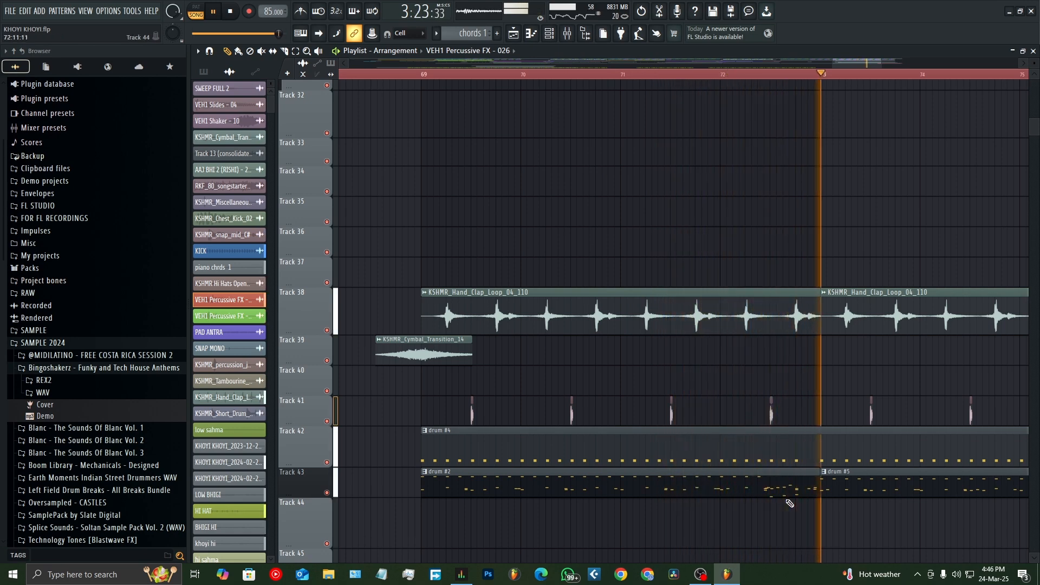
Solo the drum #2 and drum #5 clips on Track 43, listen to them approaching bar 73, and stop playback
right_click(318, 493)
left_click(316, 494)
right_click(327, 493)
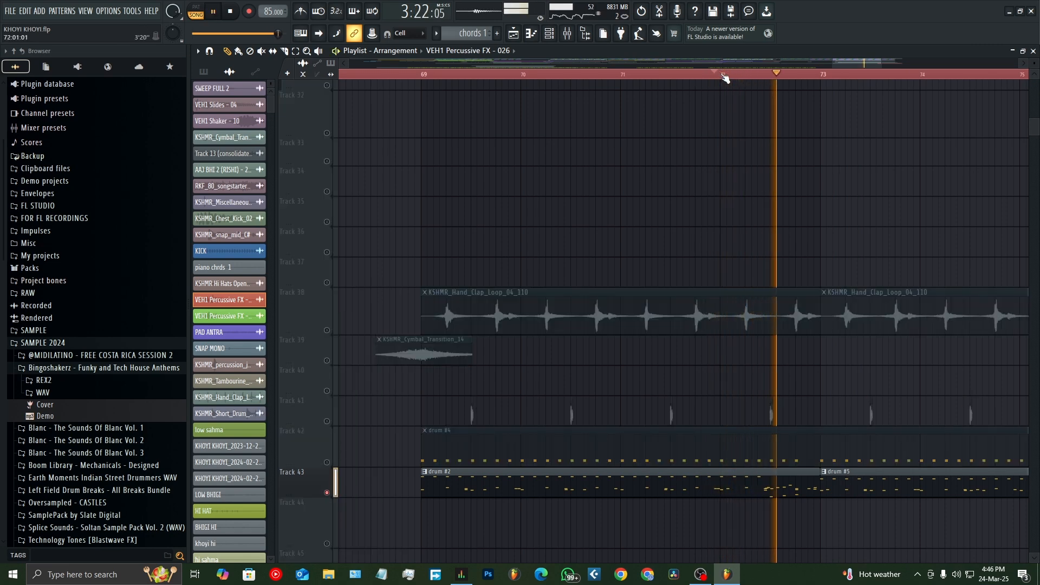
key("space")
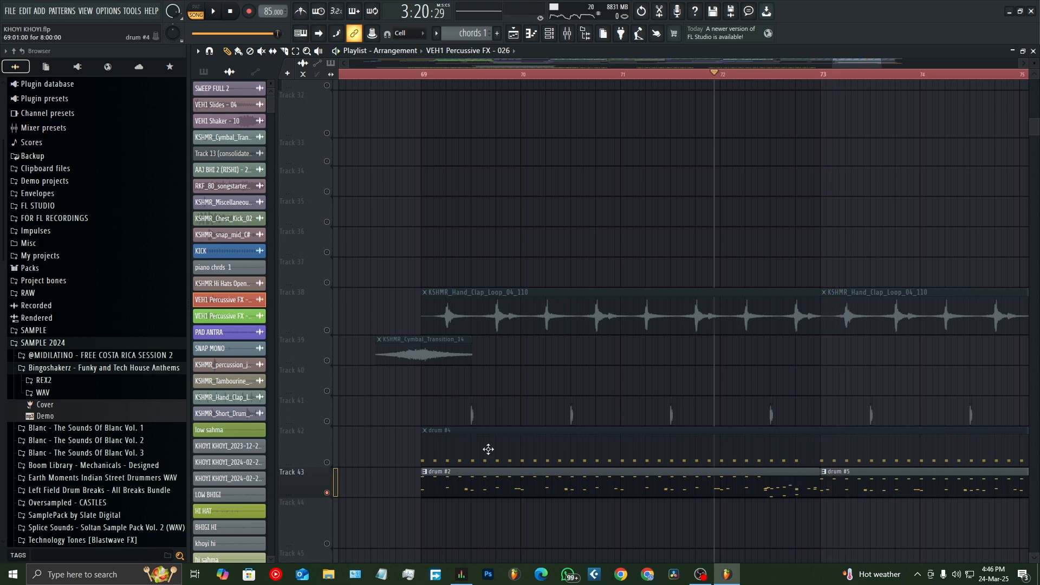
Solo the drum #4 clip on Track 42 and play it, adding Track 43 back to hear both drum tracks together
scroll(374, 469, "down", 3)
scroll(550, 441, "down", 4)
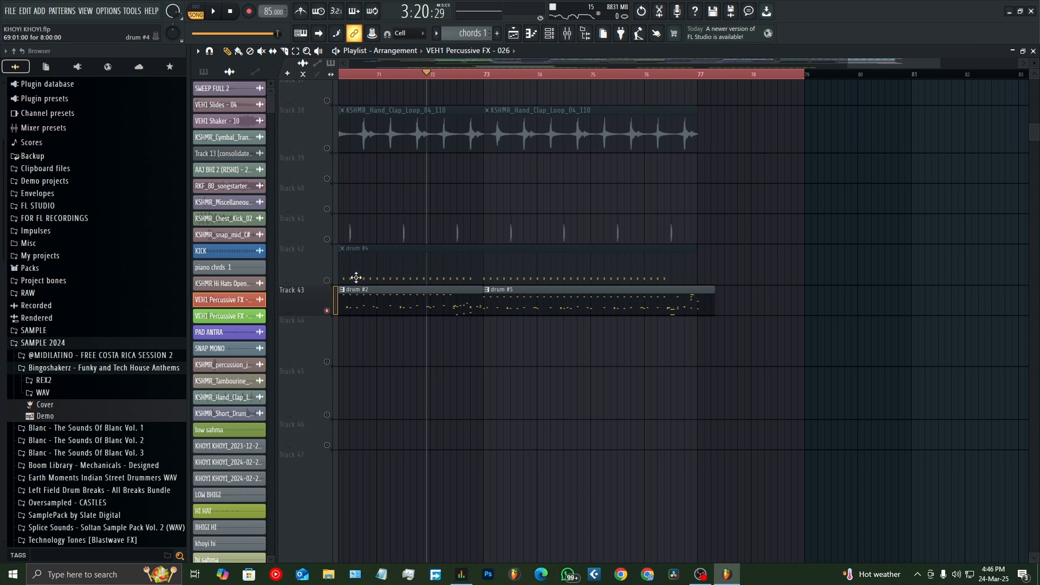
left_click(327, 280, "ctrl")
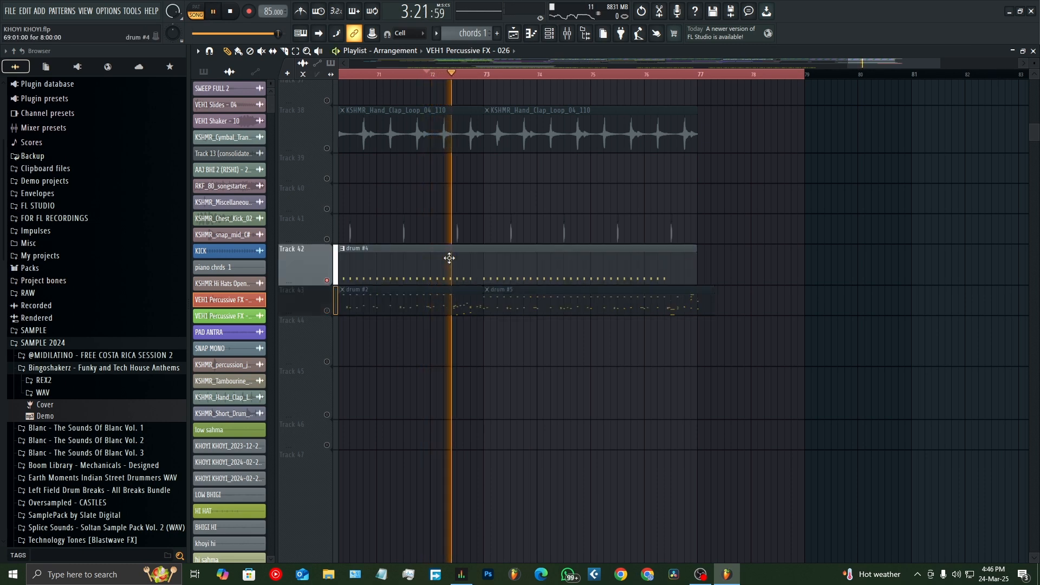
left_click(326, 311, "ctrl")
left_click(327, 280)
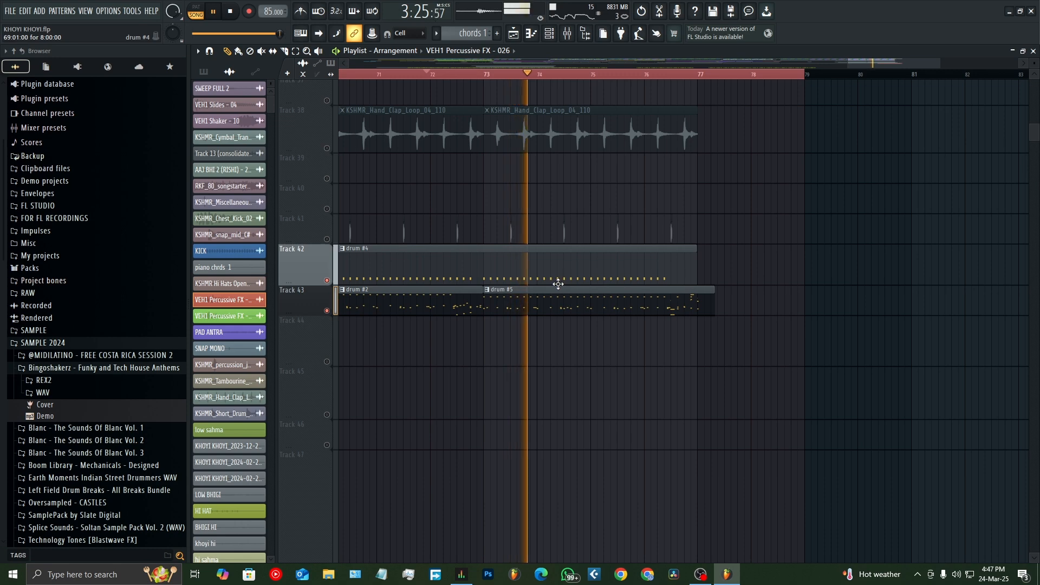
Look over the arrangement from the drum tracks up to Track 1 while the two drum tracks play, and stop playback
scroll(732, 409, "down", 4, "ctrl")
scroll(818, 404, "up", 5)
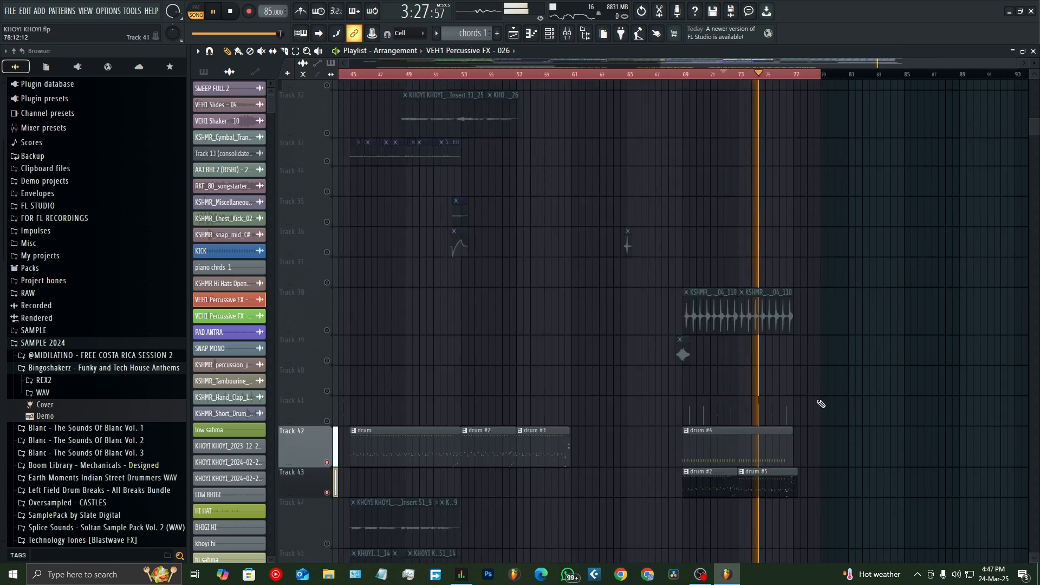
scroll(818, 387, "up", 7)
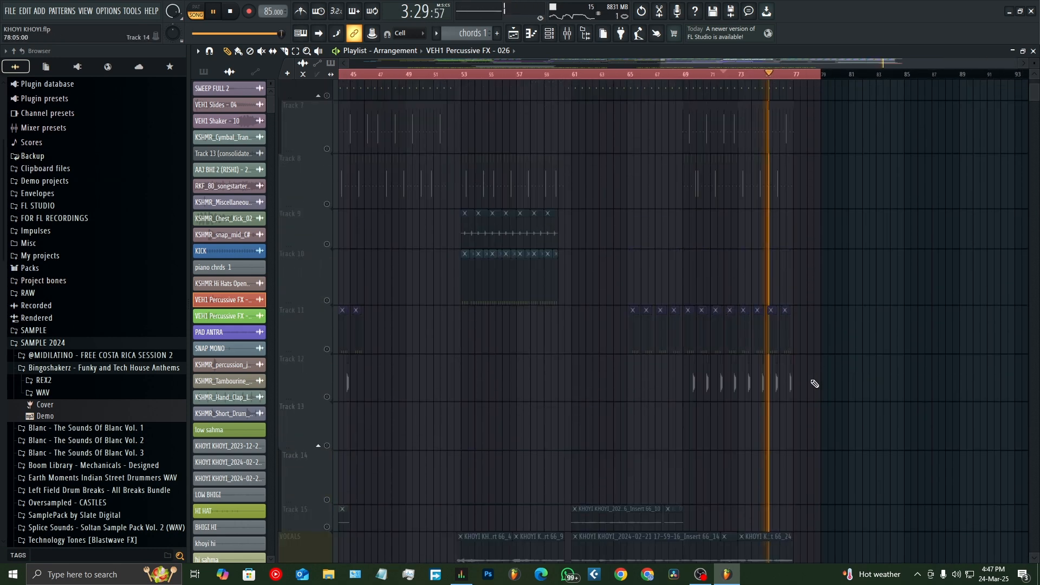
scroll(814, 384, "up", 2, "ctrl")
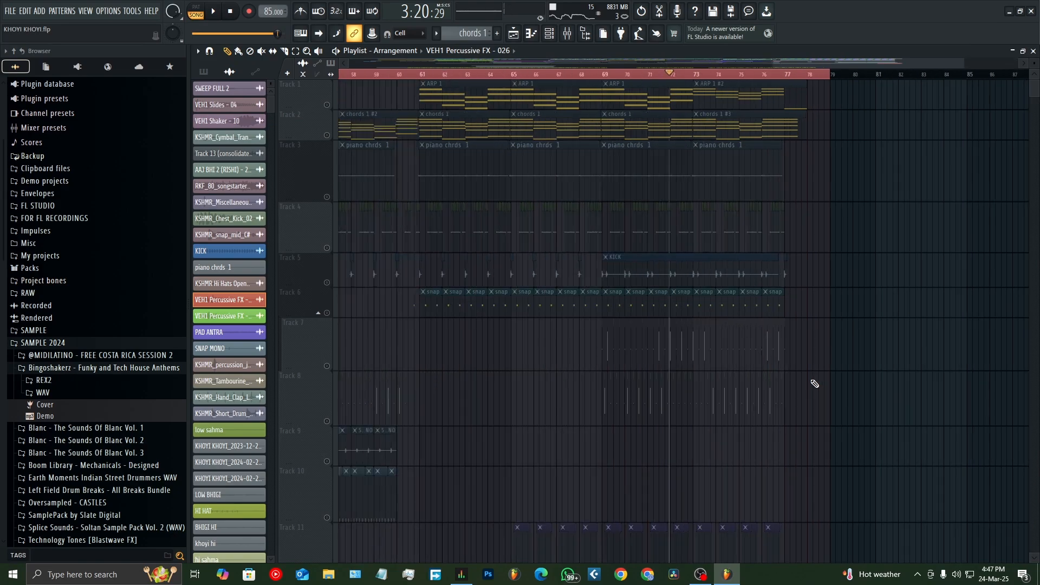